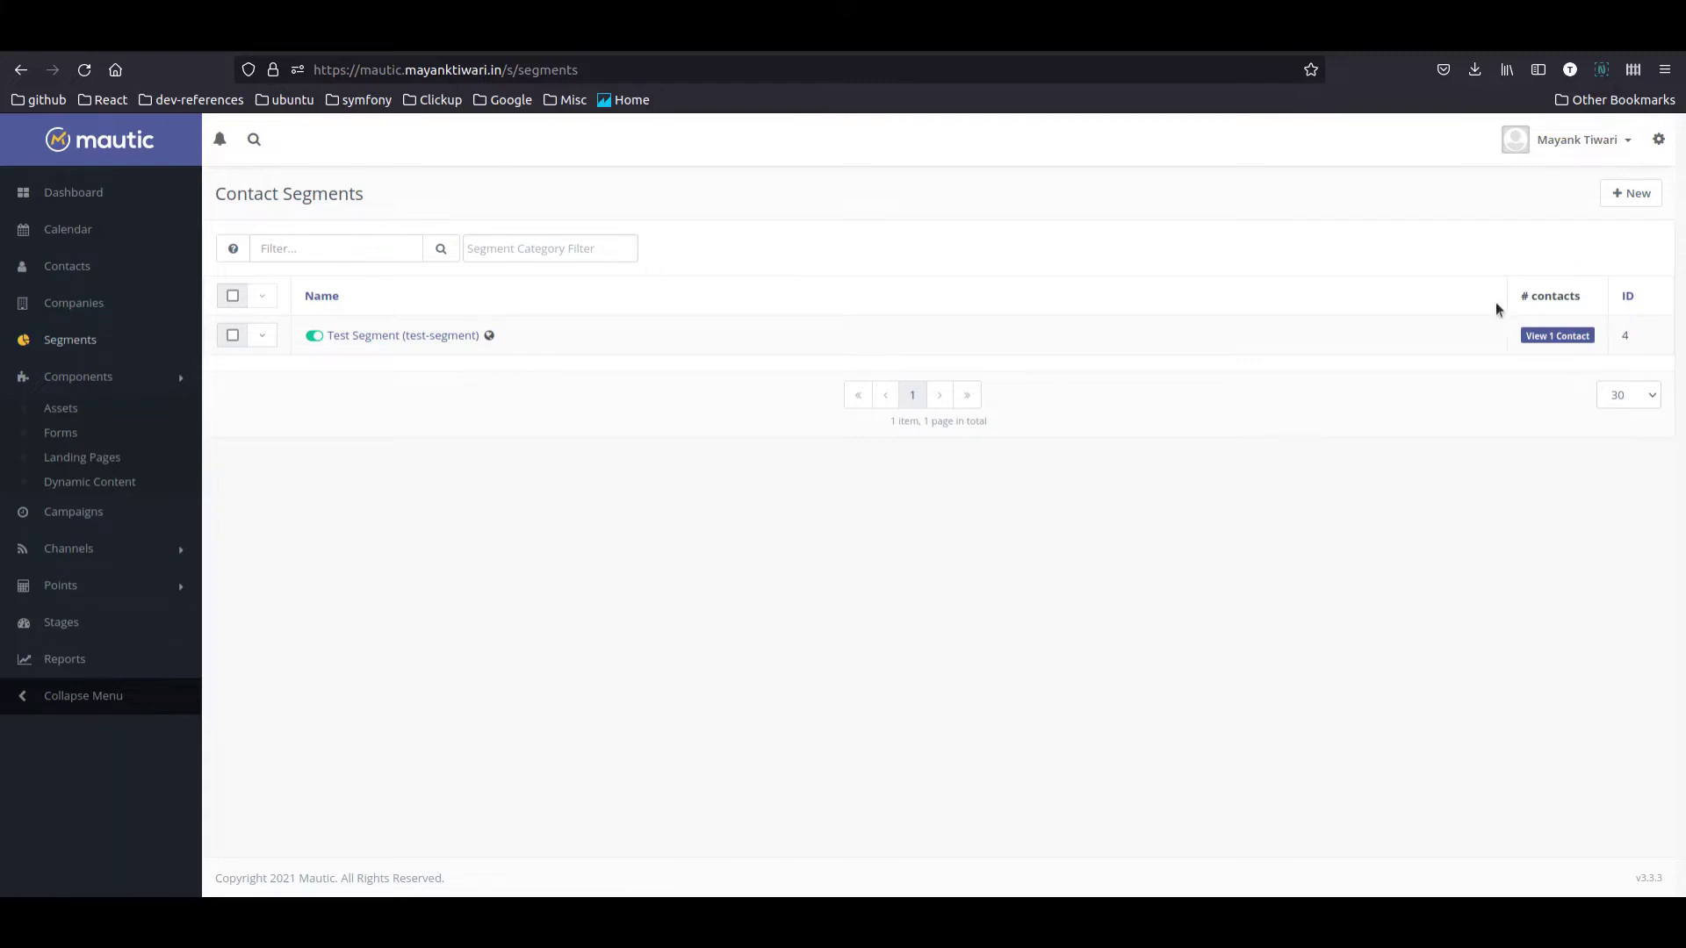
# Step: Create a new contact segment named 'Pending Contacts' and save it to the segment list
pyautogui.click(1631, 193)
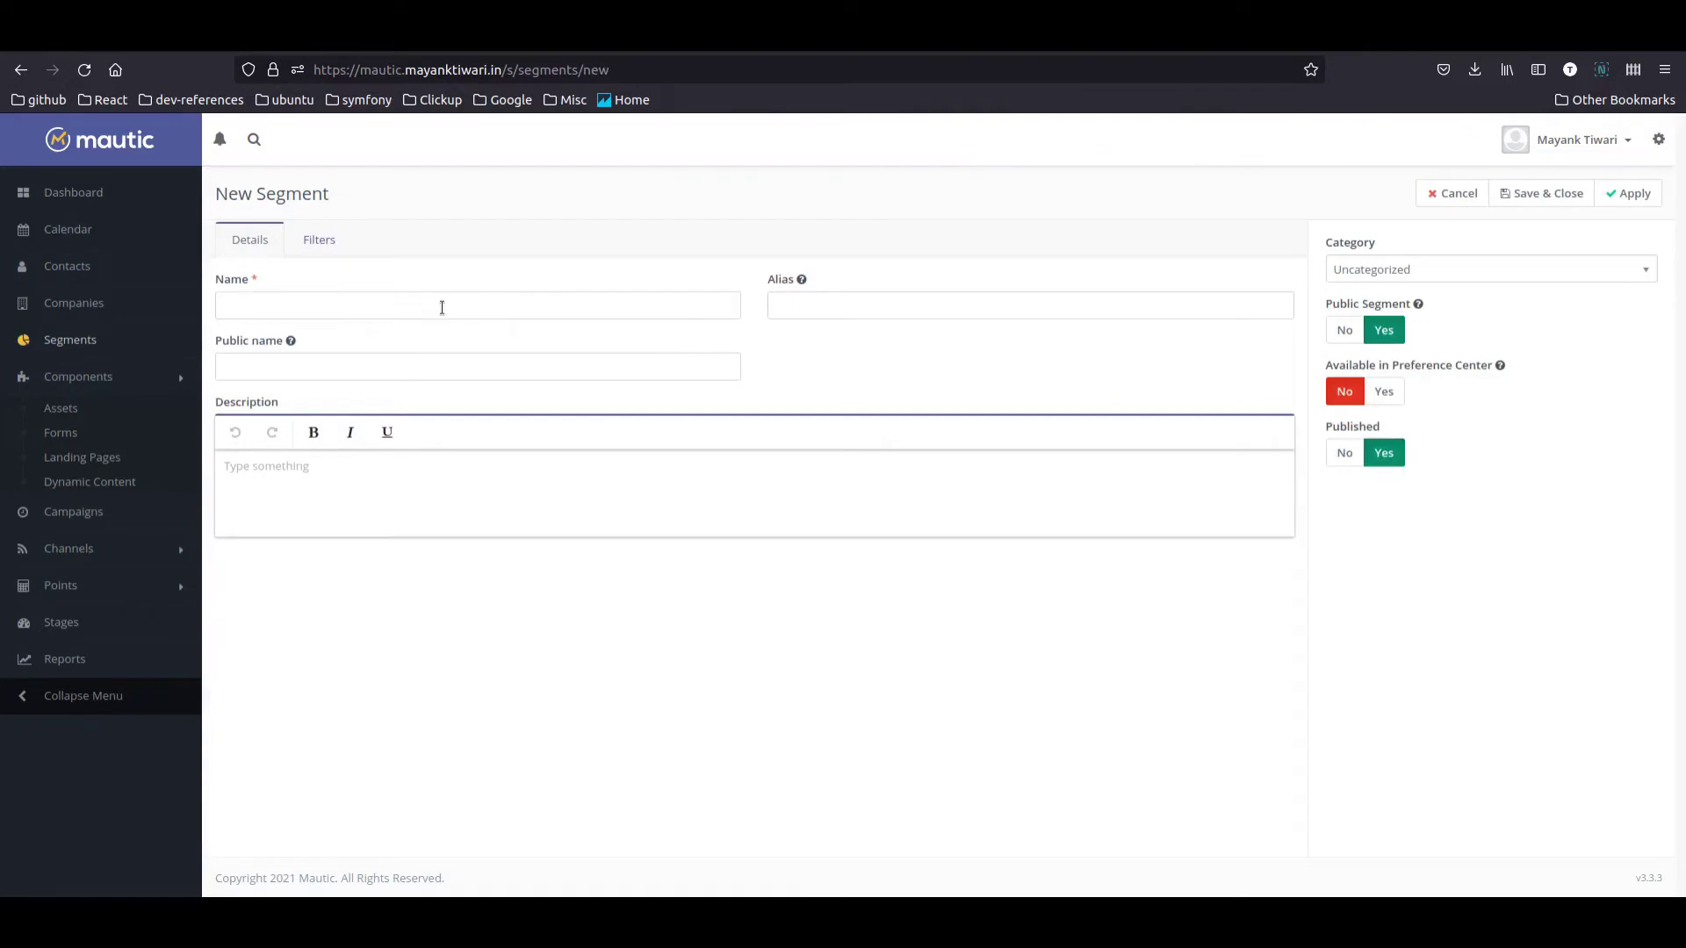
pyautogui.click(348, 309)
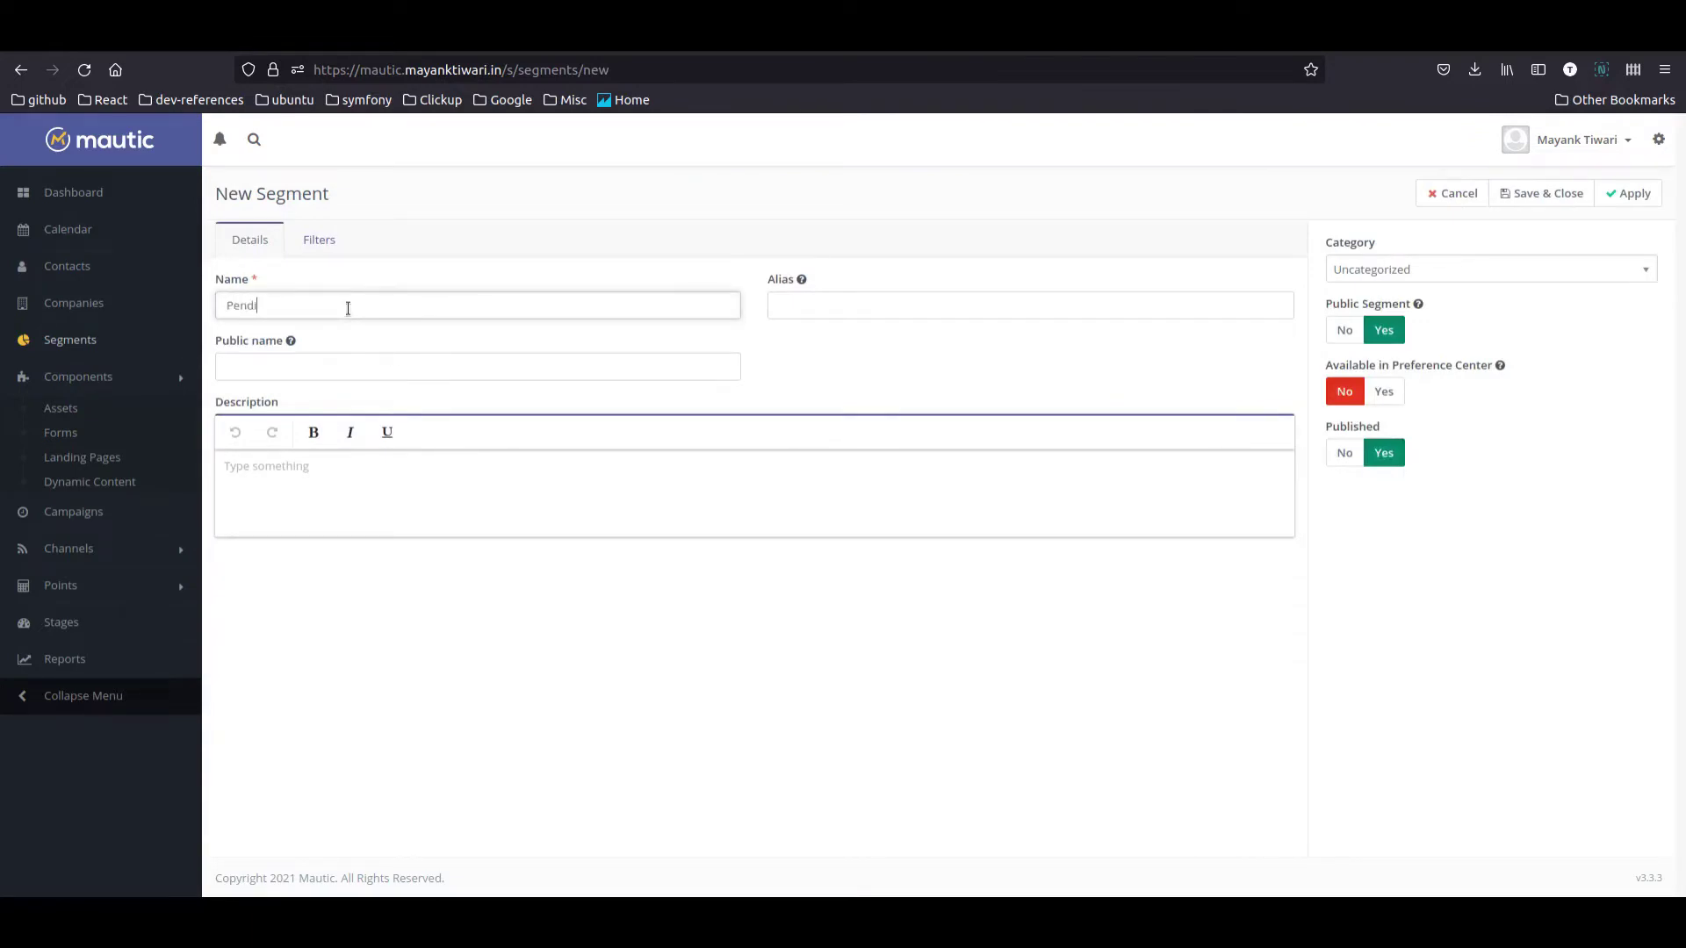
pyautogui.write('Pending Contacts')
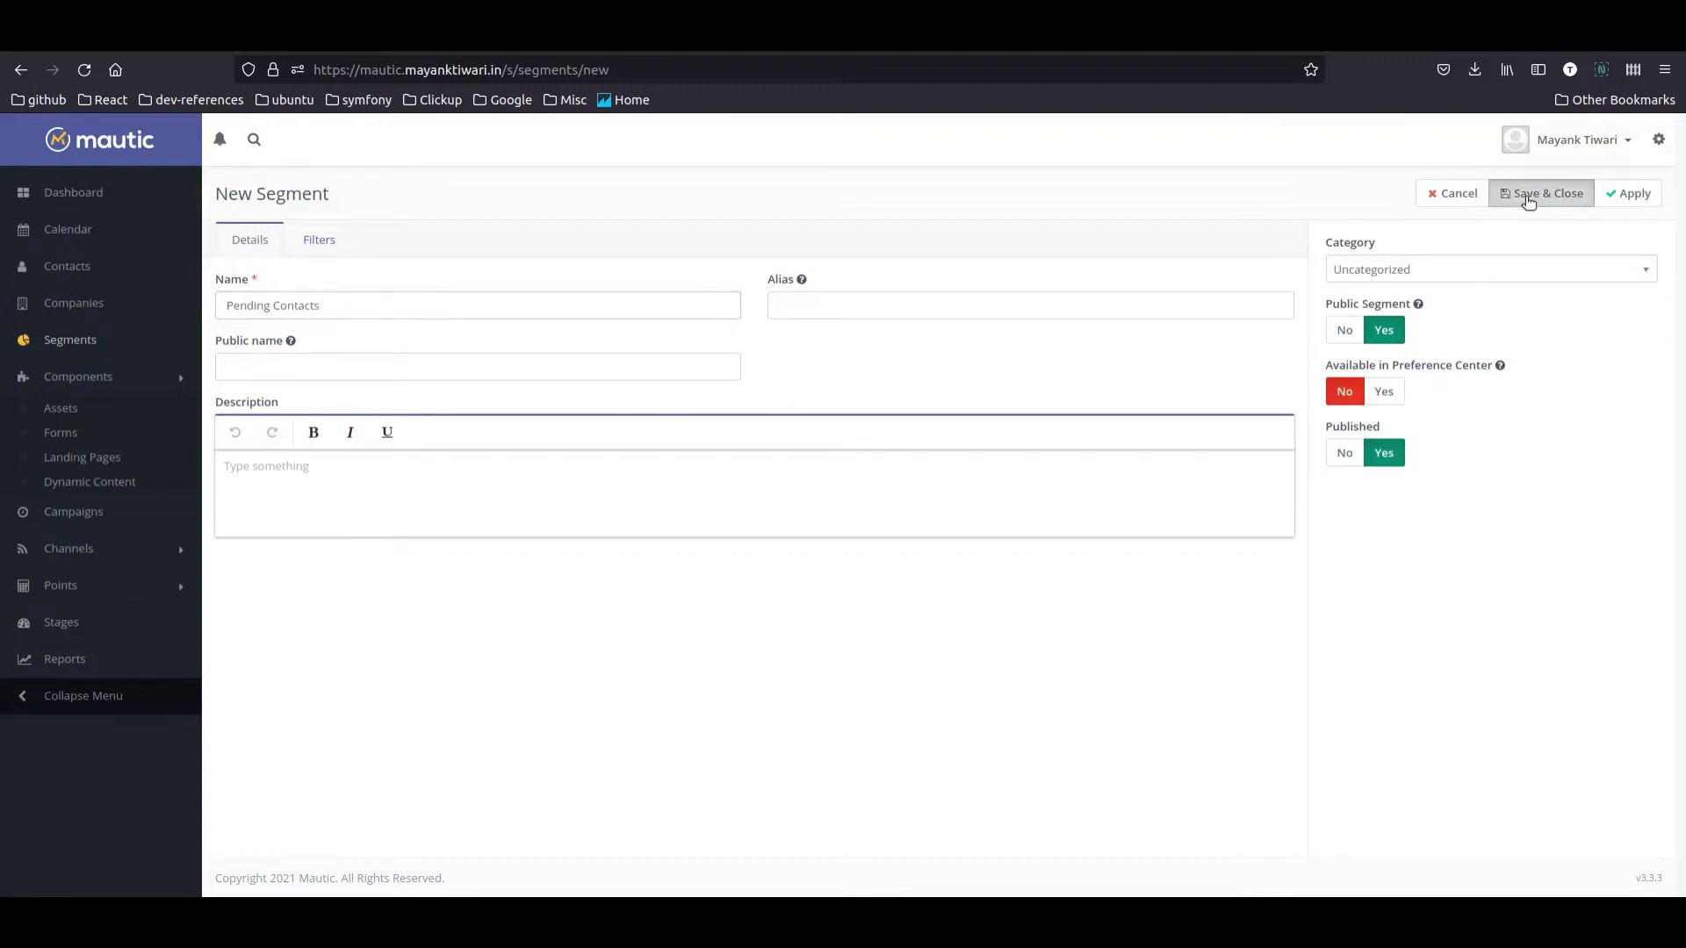
pyautogui.click(1542, 193)
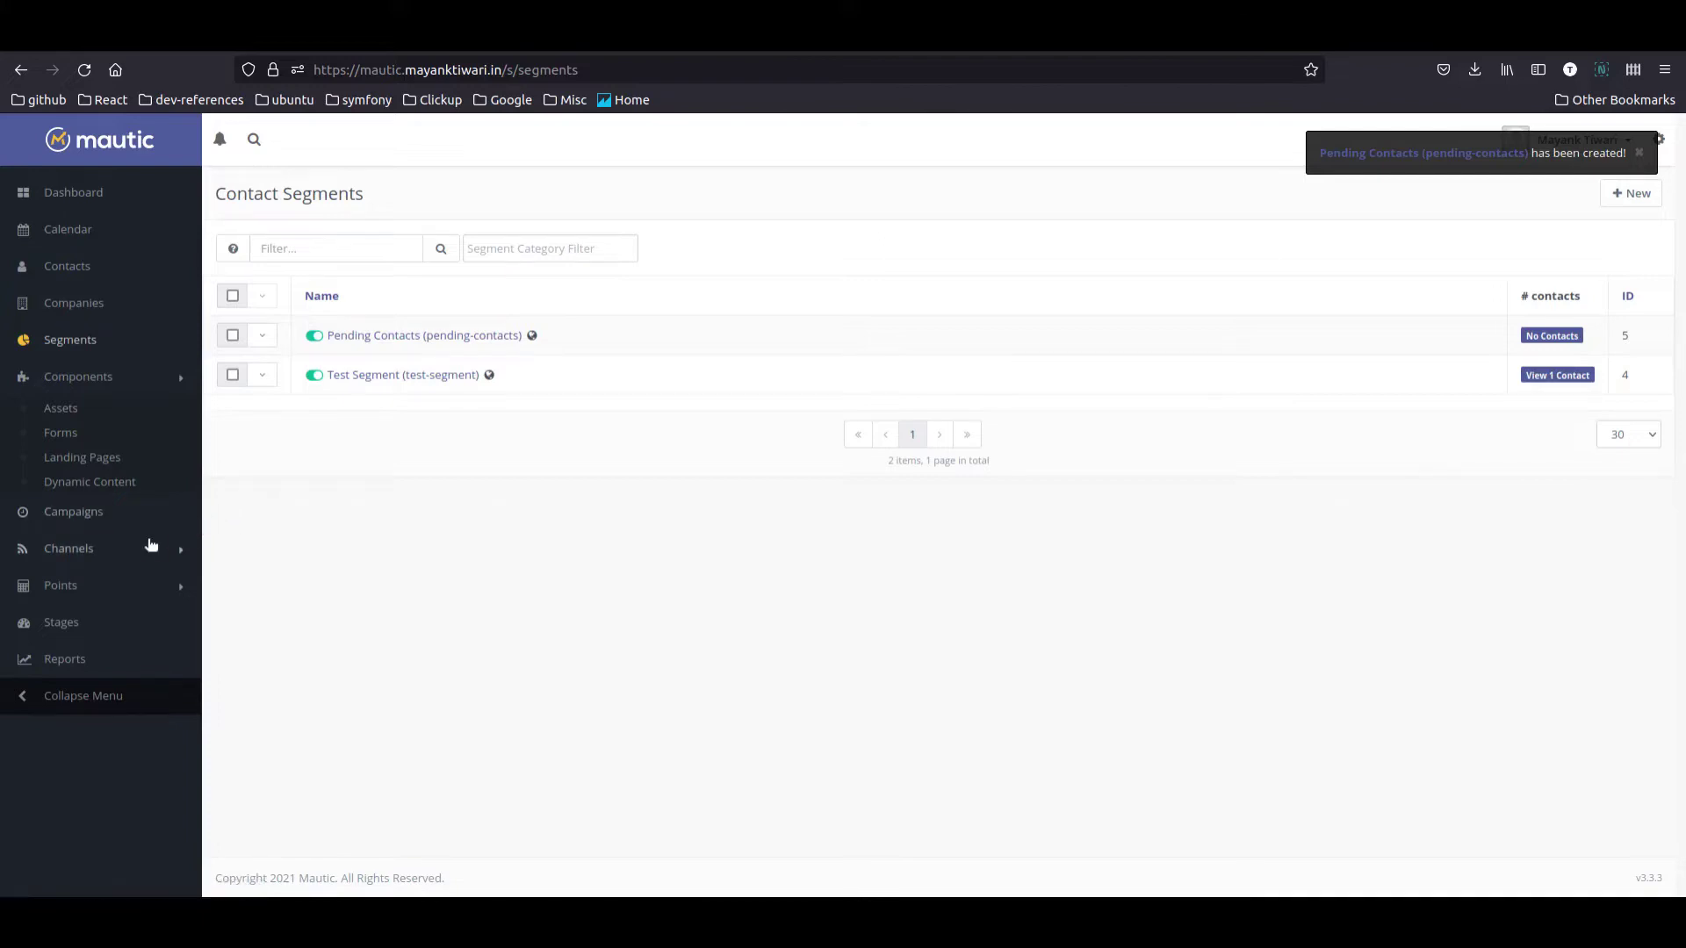
# Step: Create a Blank-theme landing page titled 'Landing Page For Visitor', briefly opening its builder
pyautogui.click(88, 458)
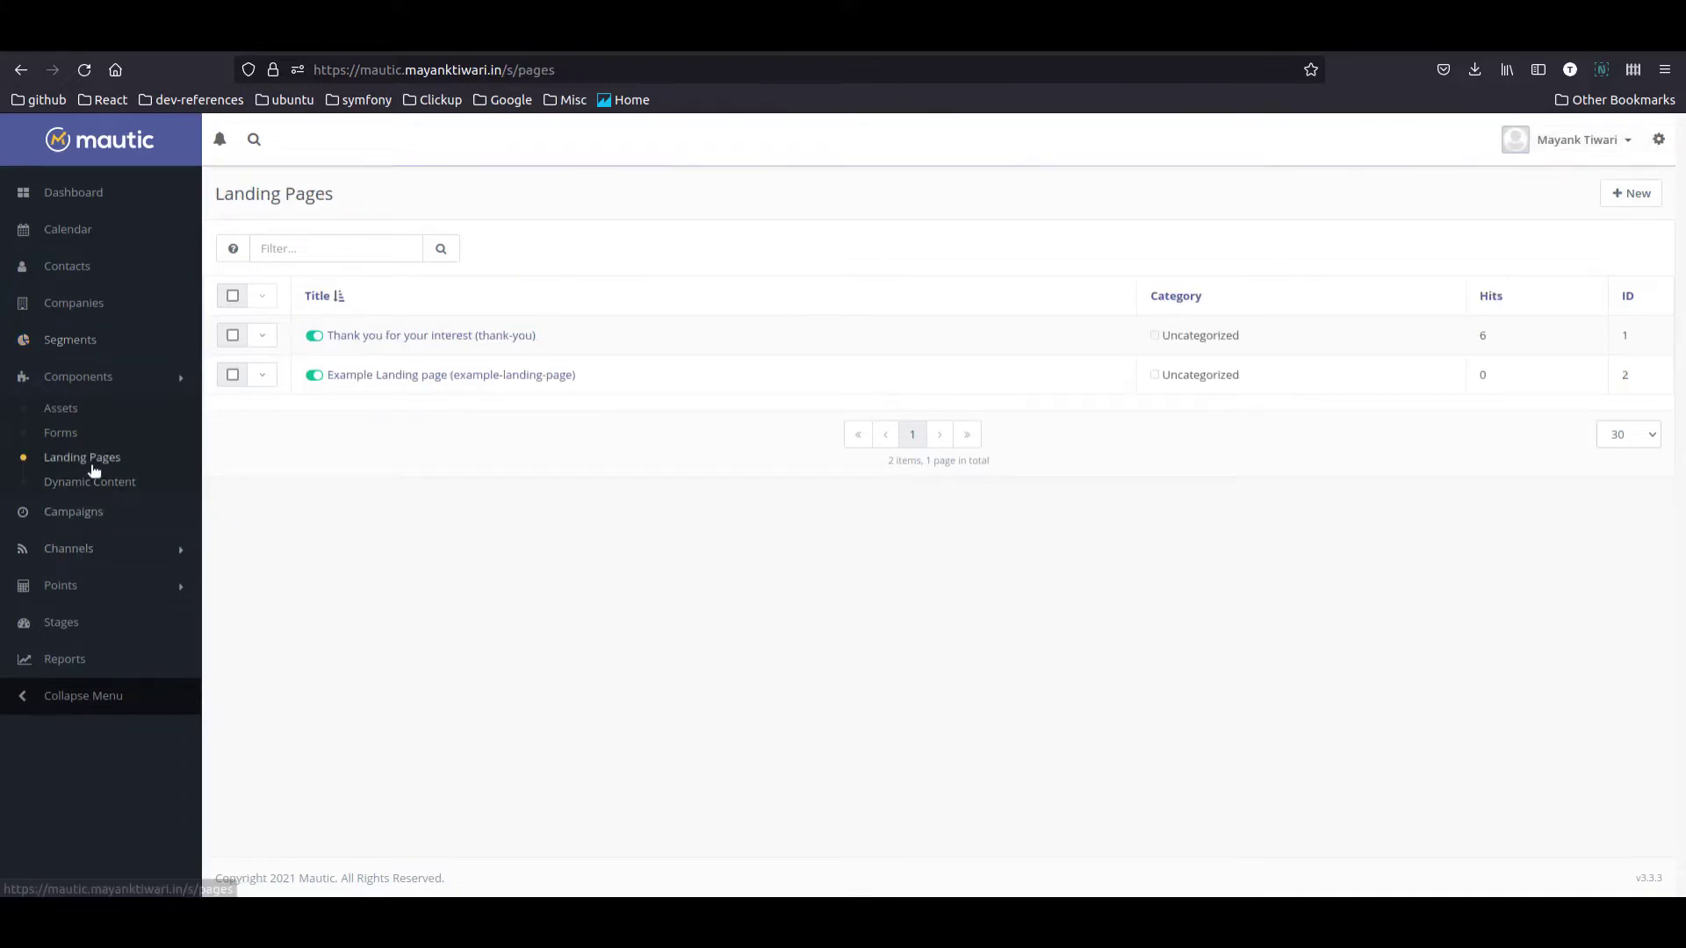
pyautogui.click(1621, 194)
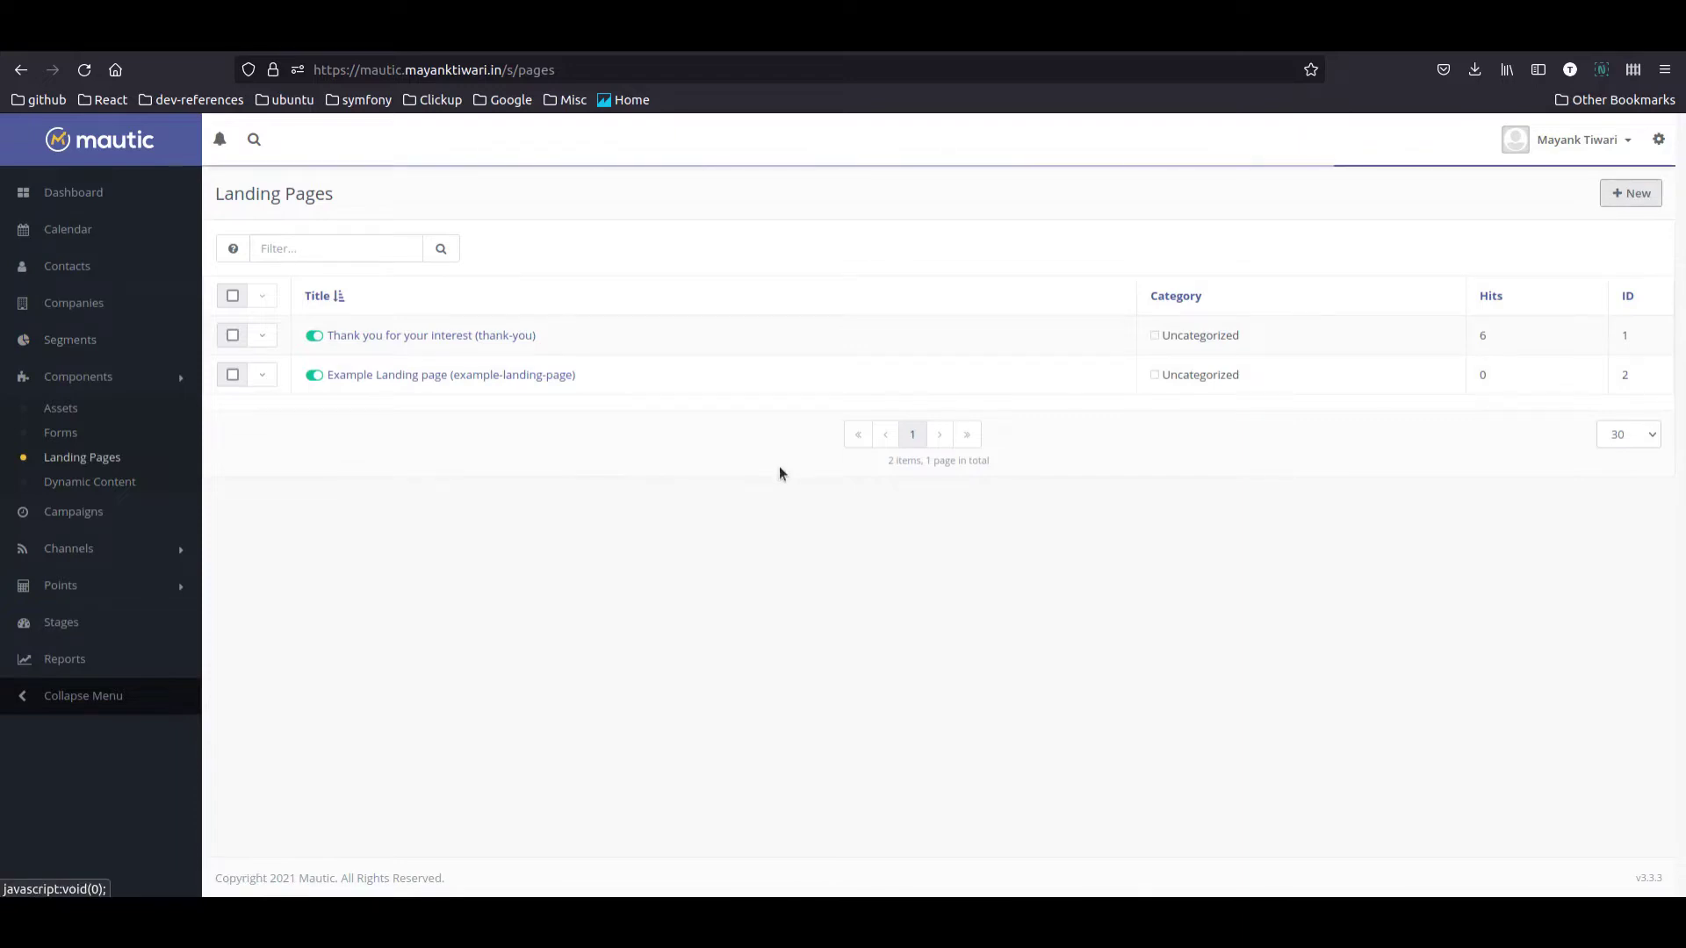
pyautogui.click(1390, 268)
pyautogui.write('Landing')
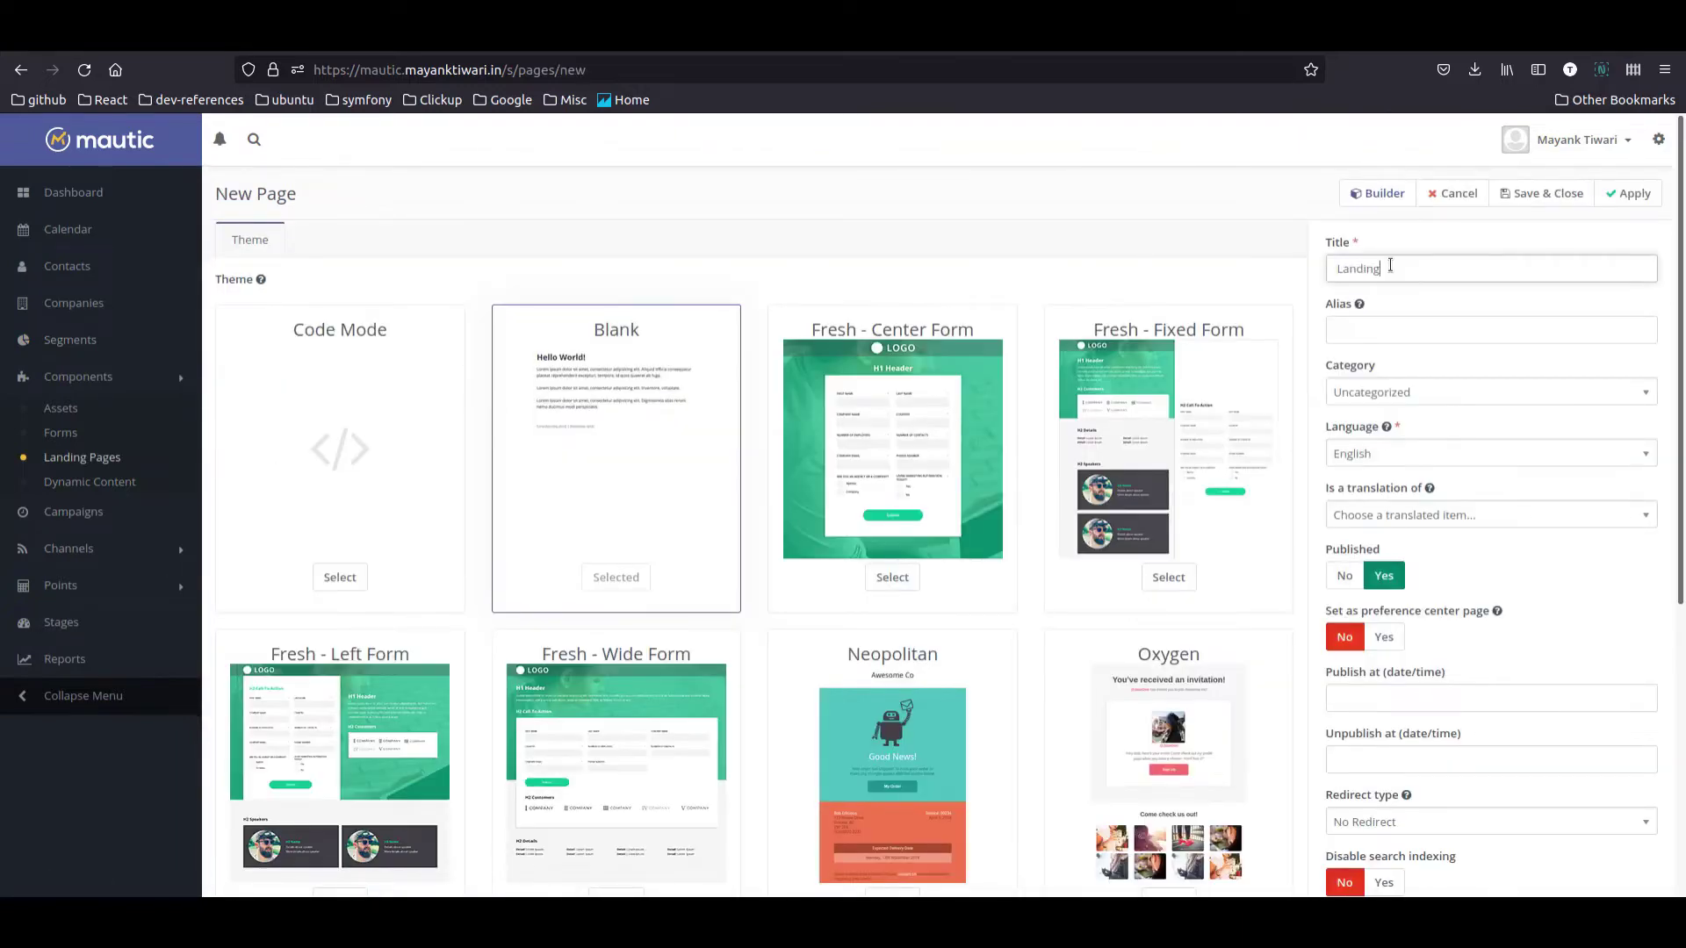
pyautogui.write(' Page For Visitor')
pyautogui.press('Tab')
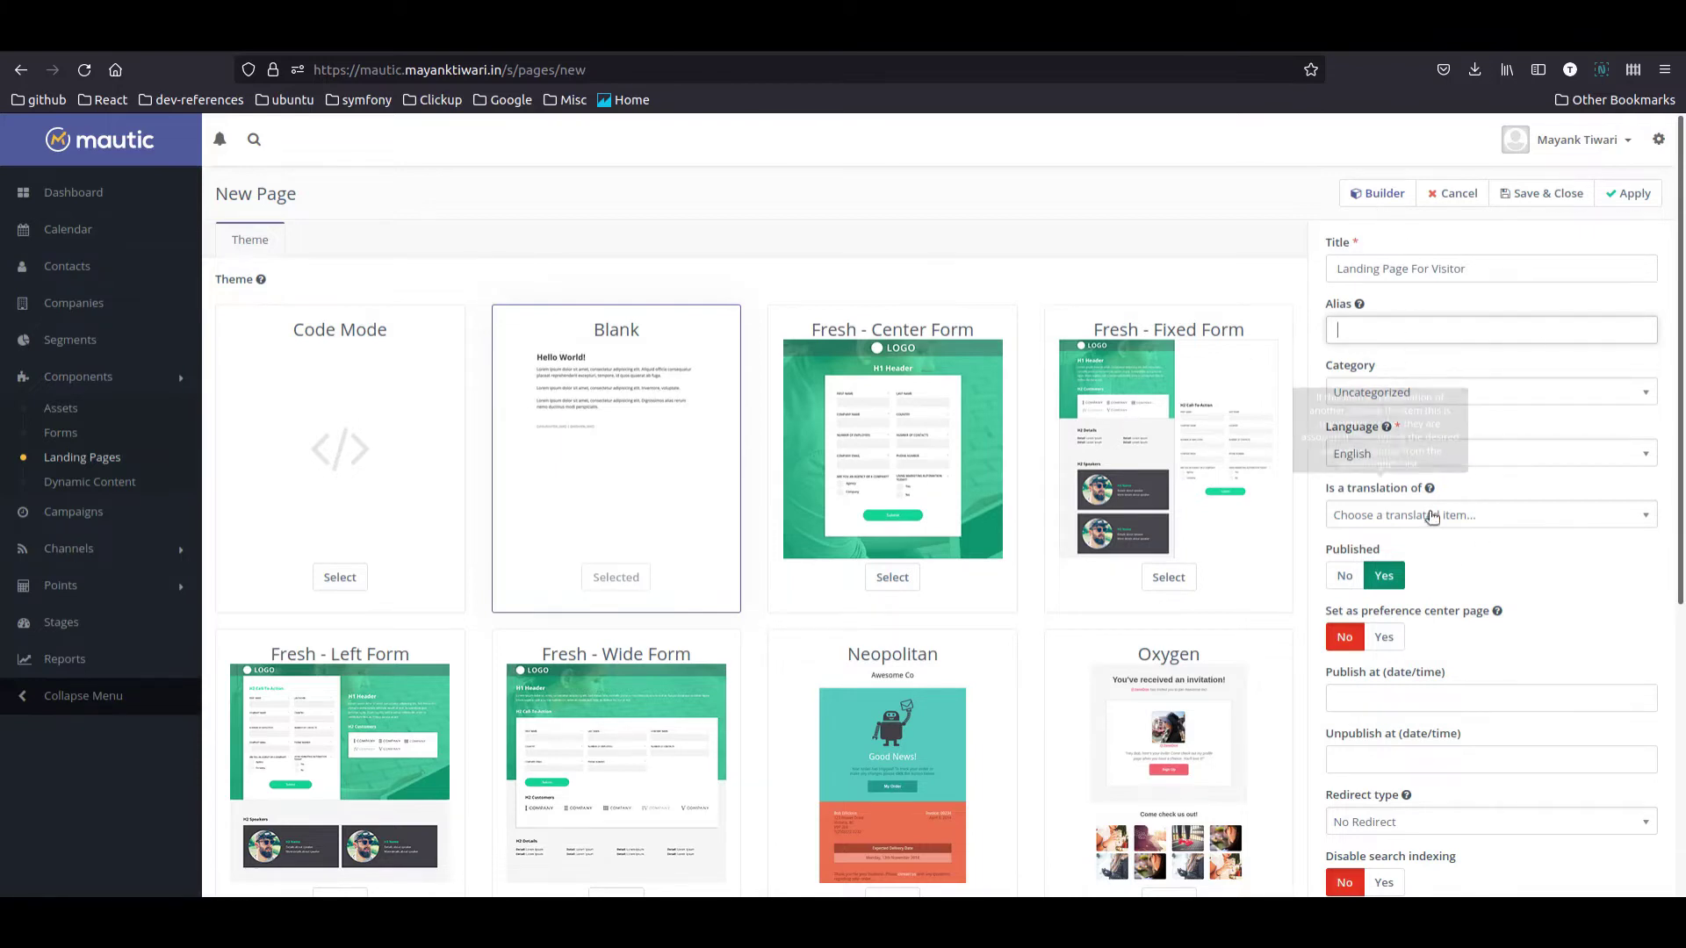
pyautogui.scroll(-2, 1490, 646)
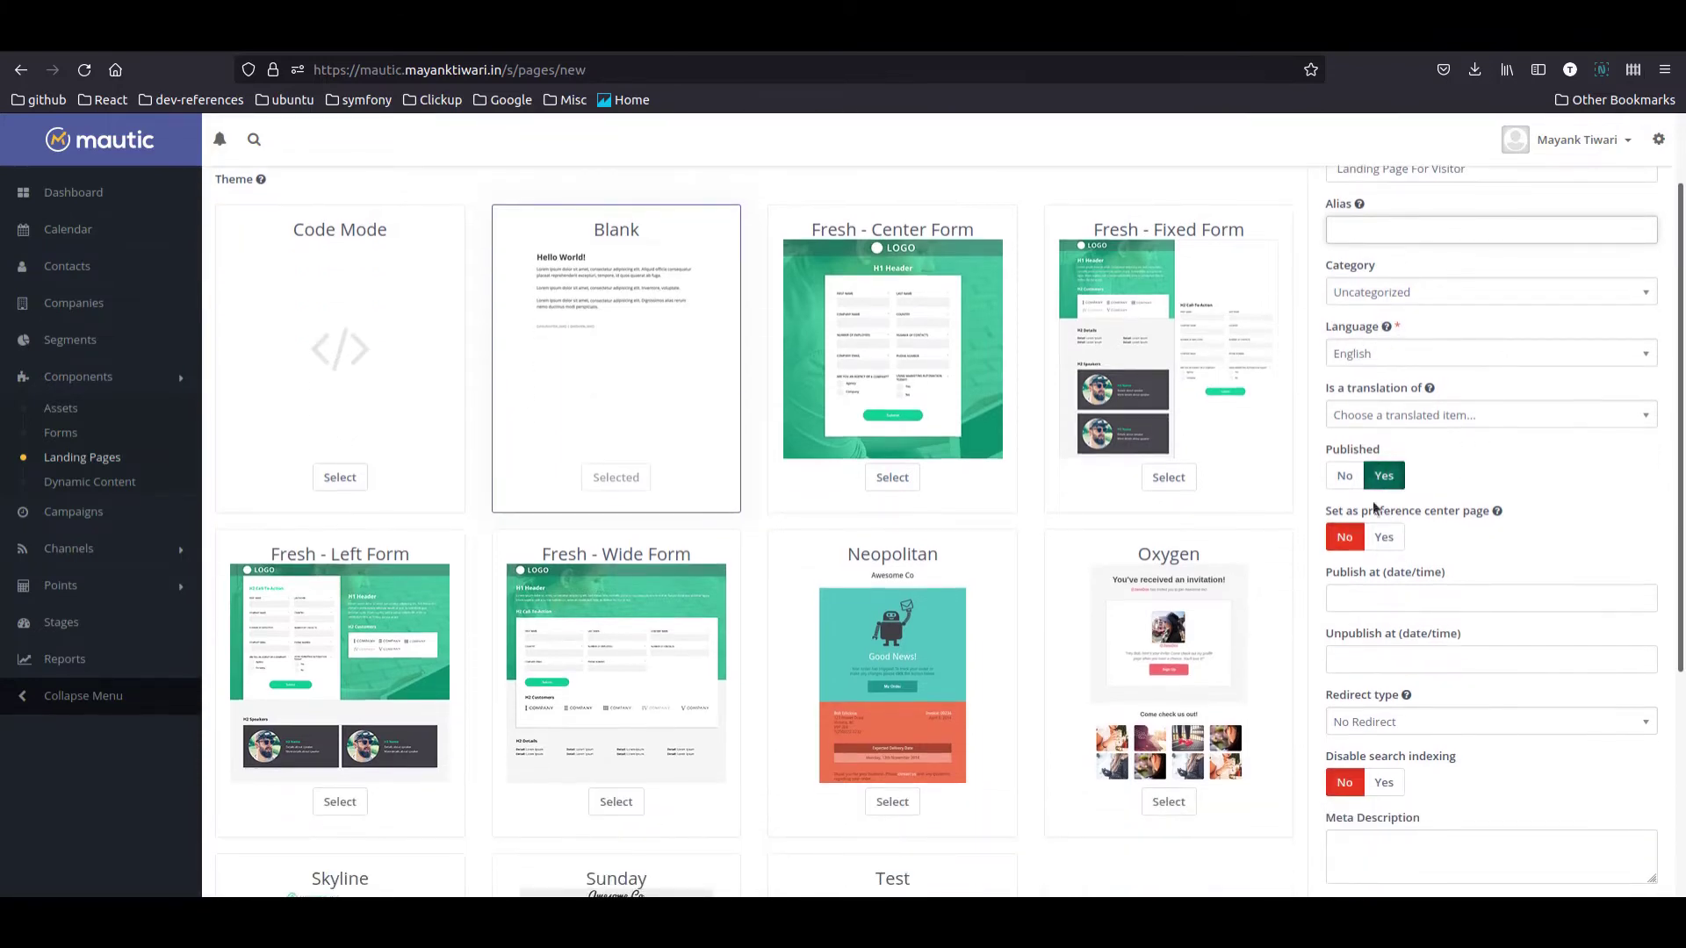
pyautogui.scroll(2, 1449, 703)
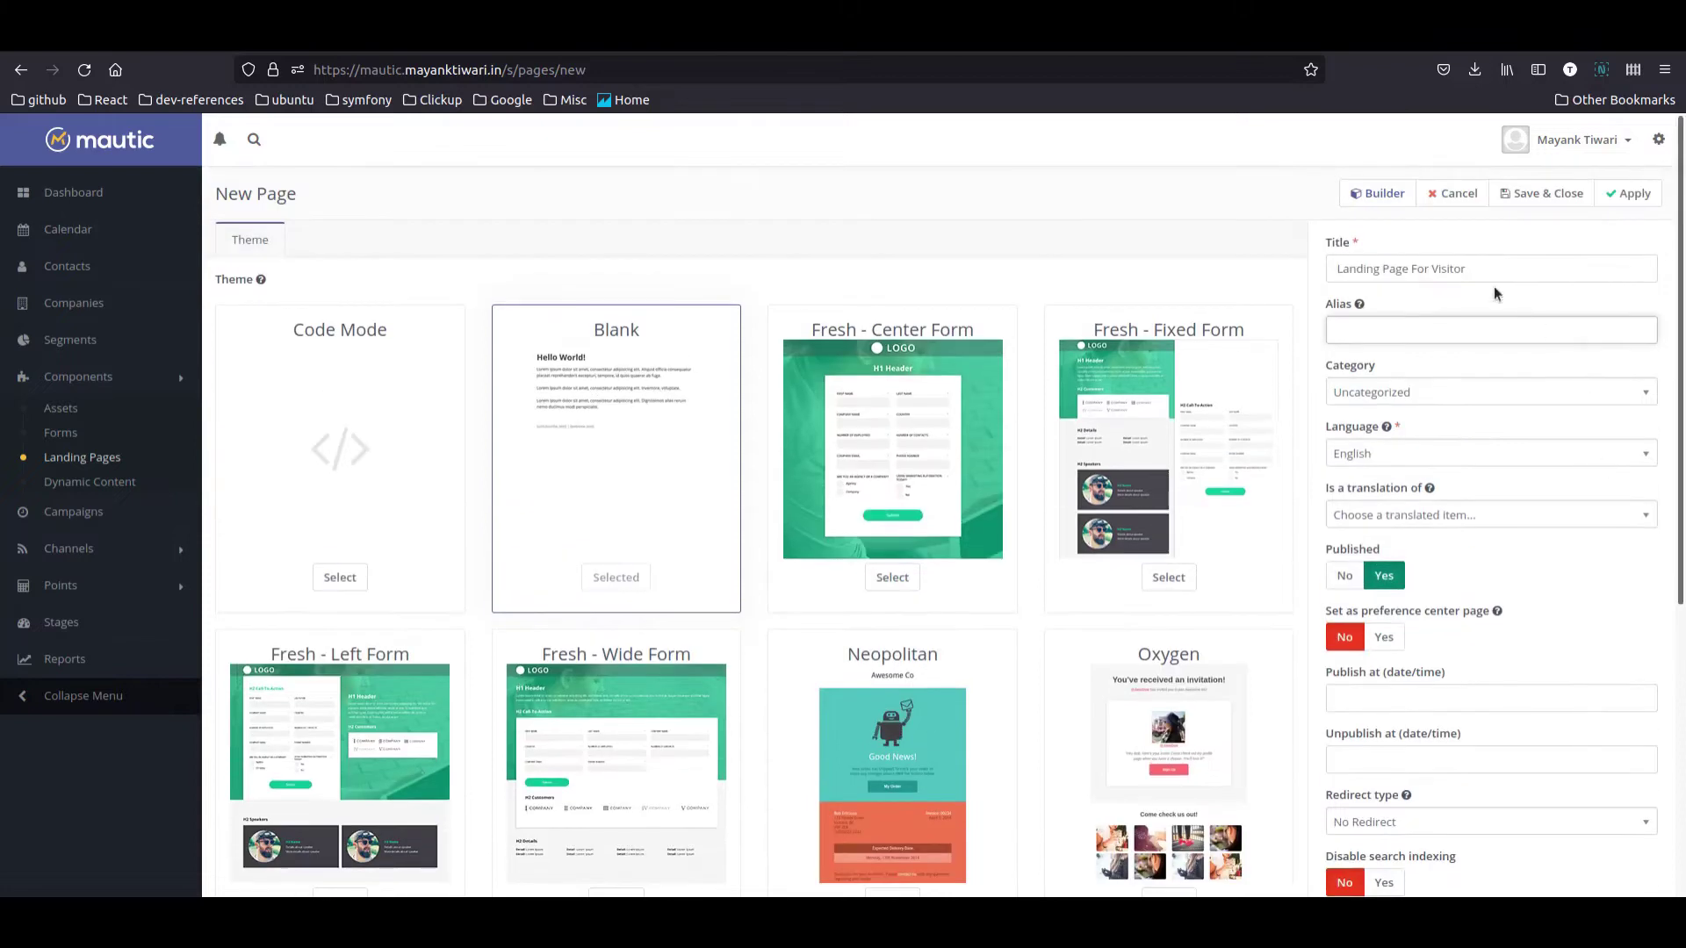
pyautogui.click(1383, 188)
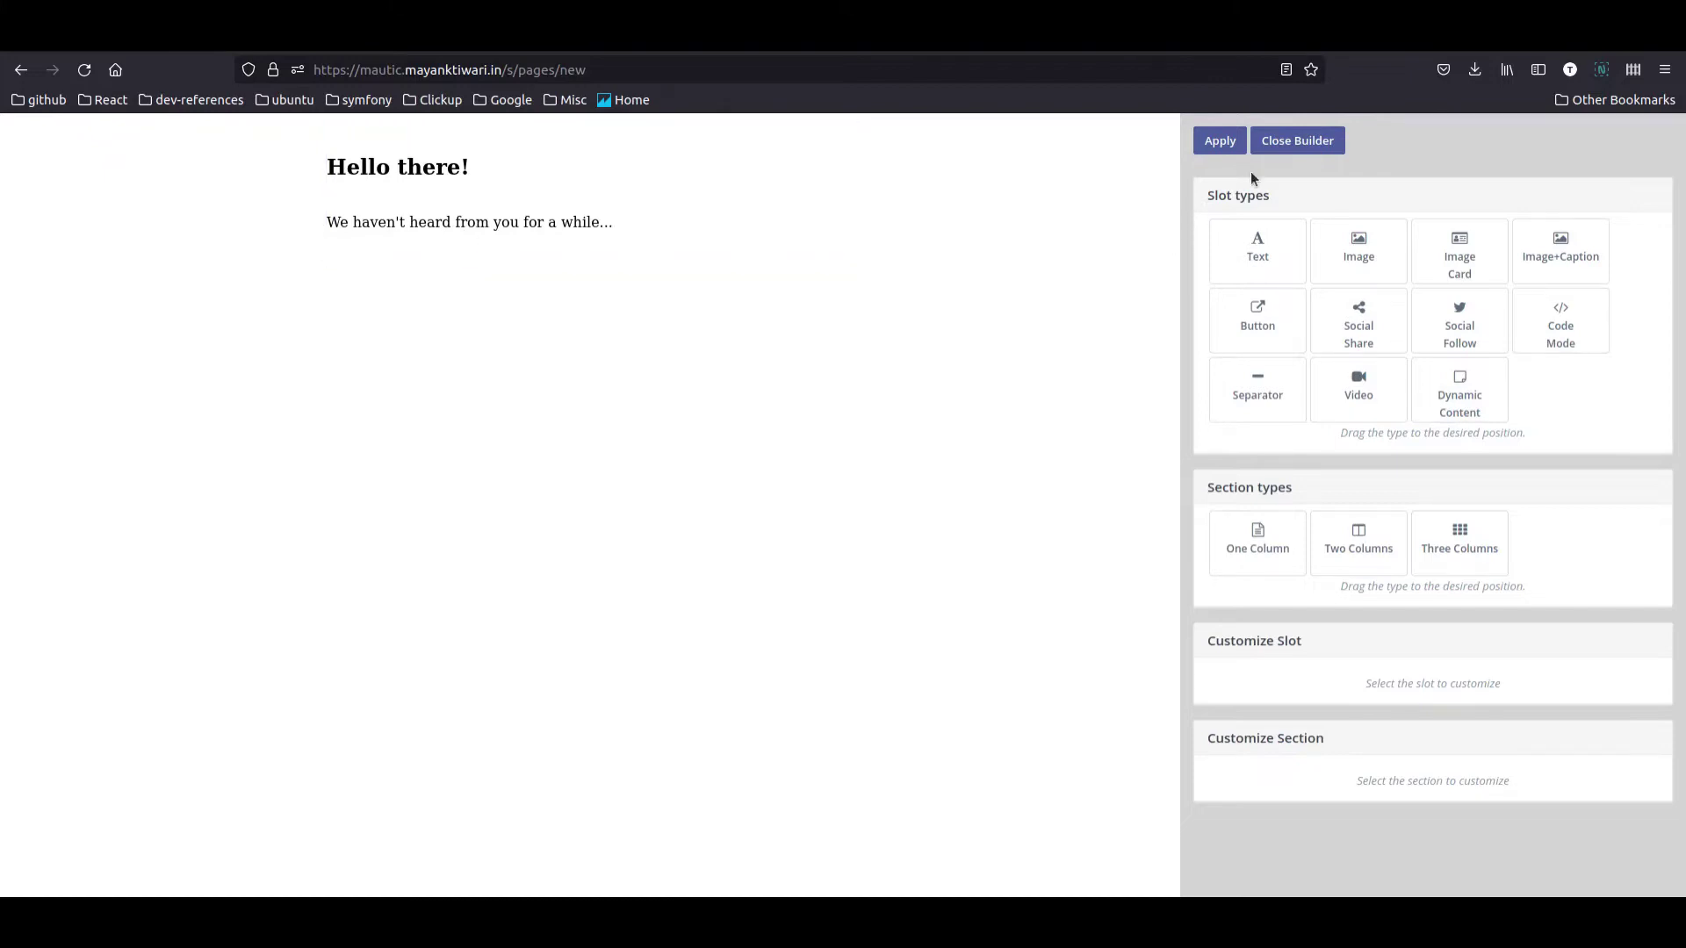
pyautogui.click(1296, 147)
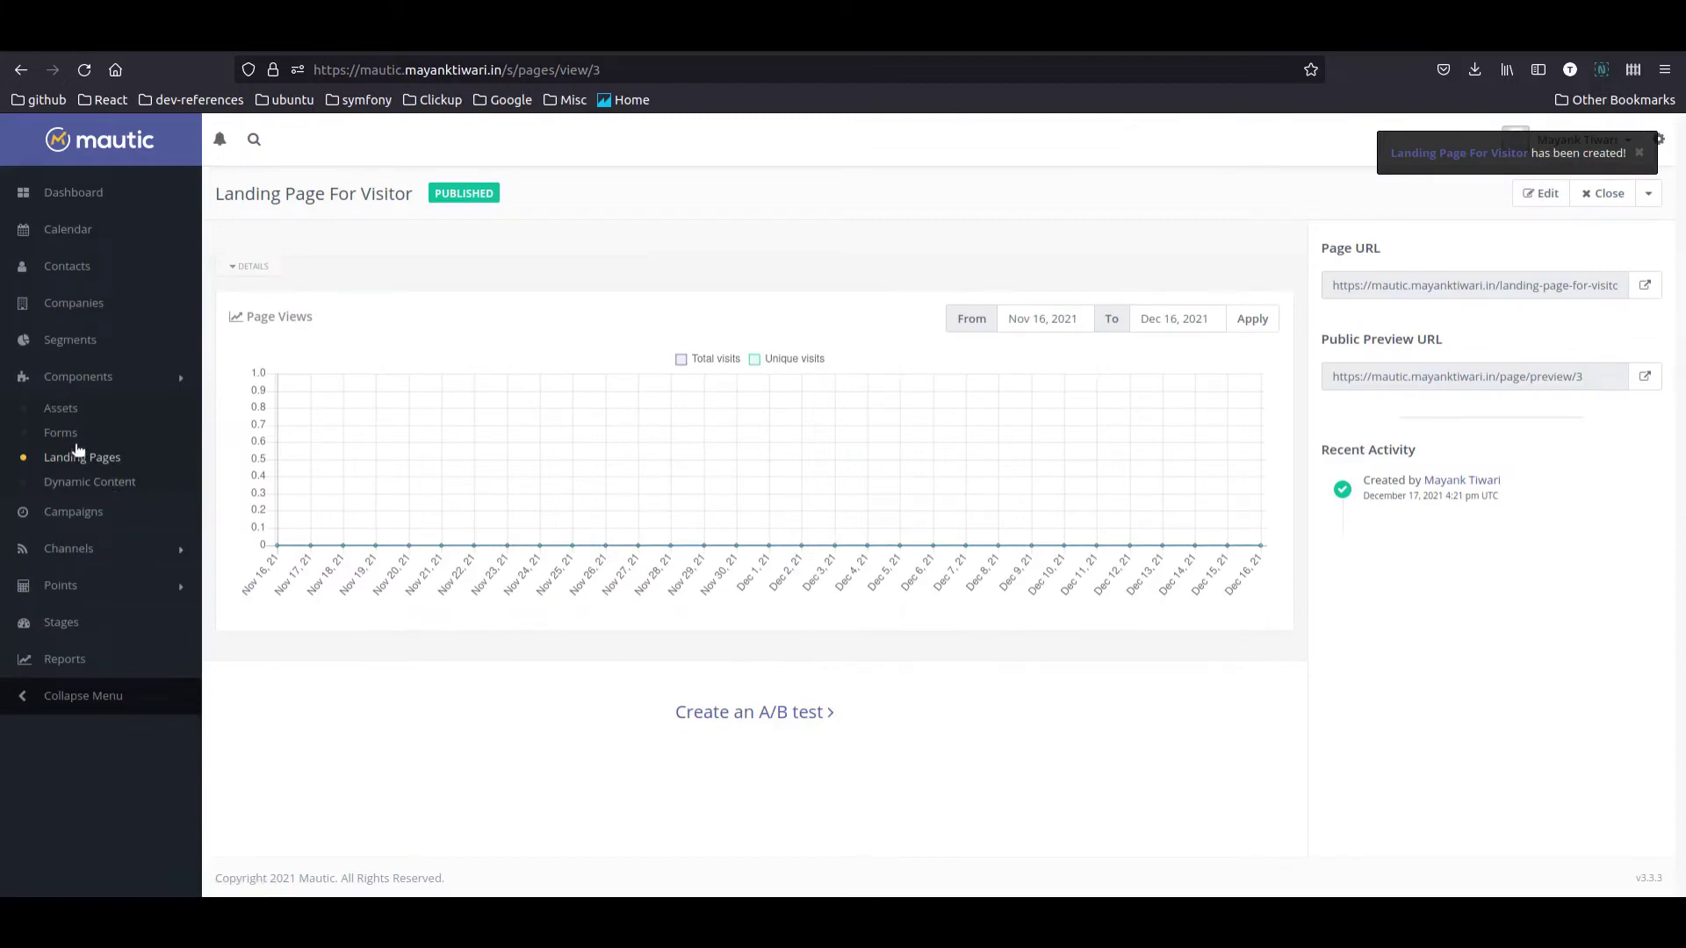
# Step: Start a new standalone form and name it 'Email Subscription Form'
pyautogui.click(64, 436)
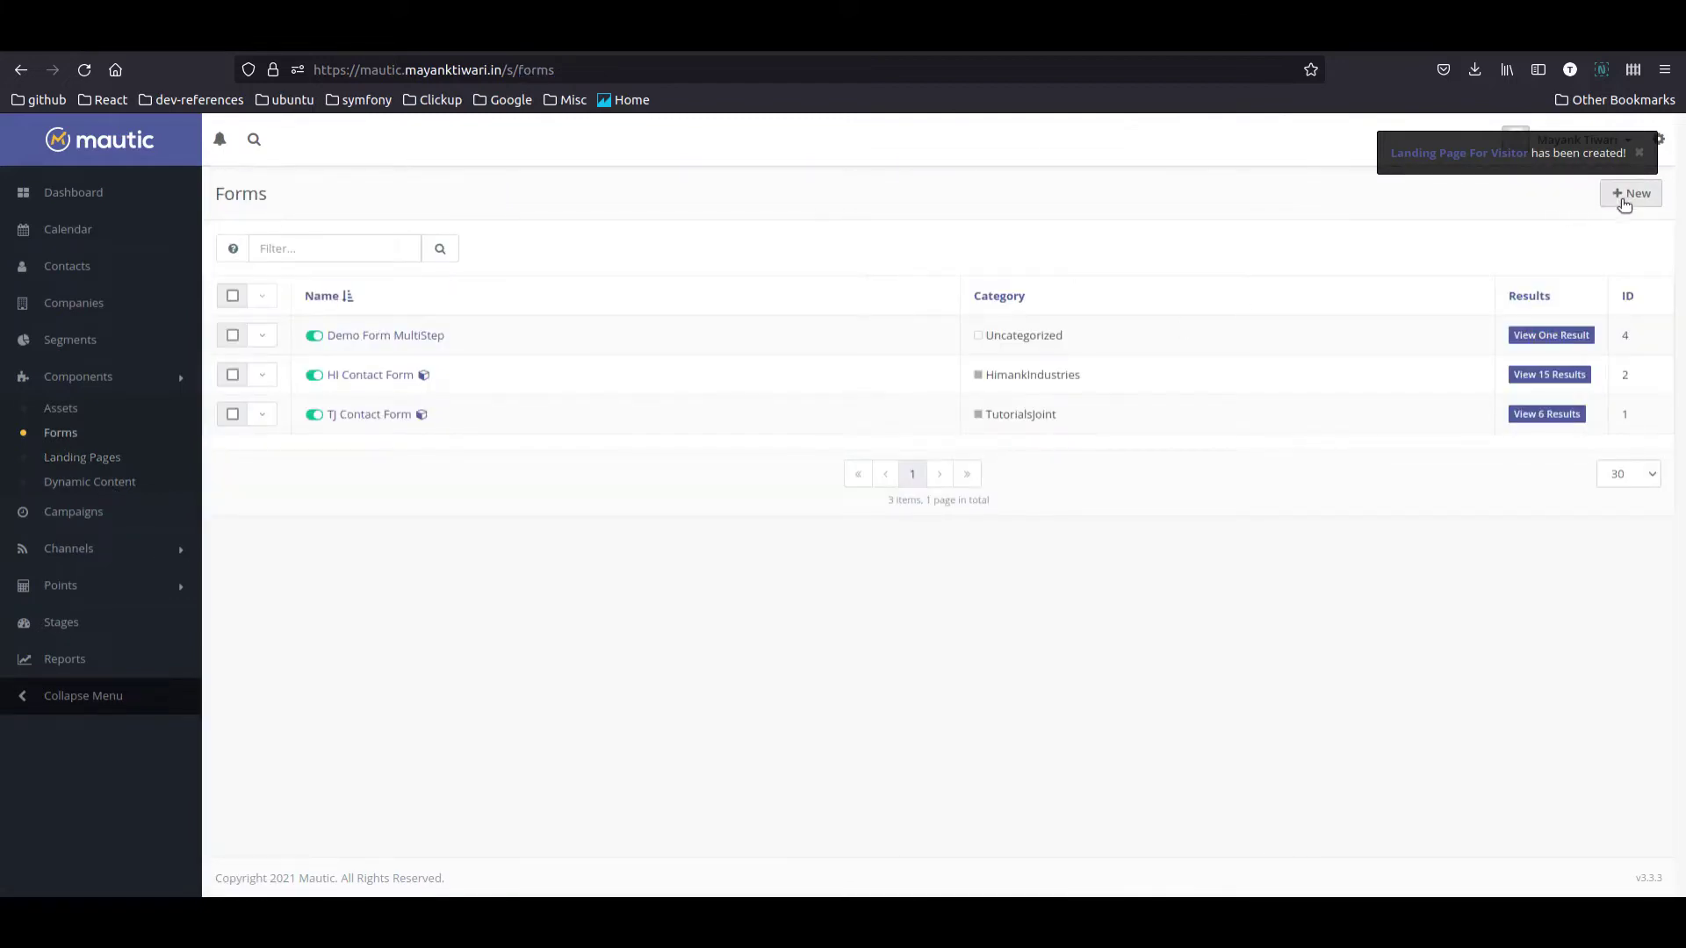
pyautogui.click(1626, 195)
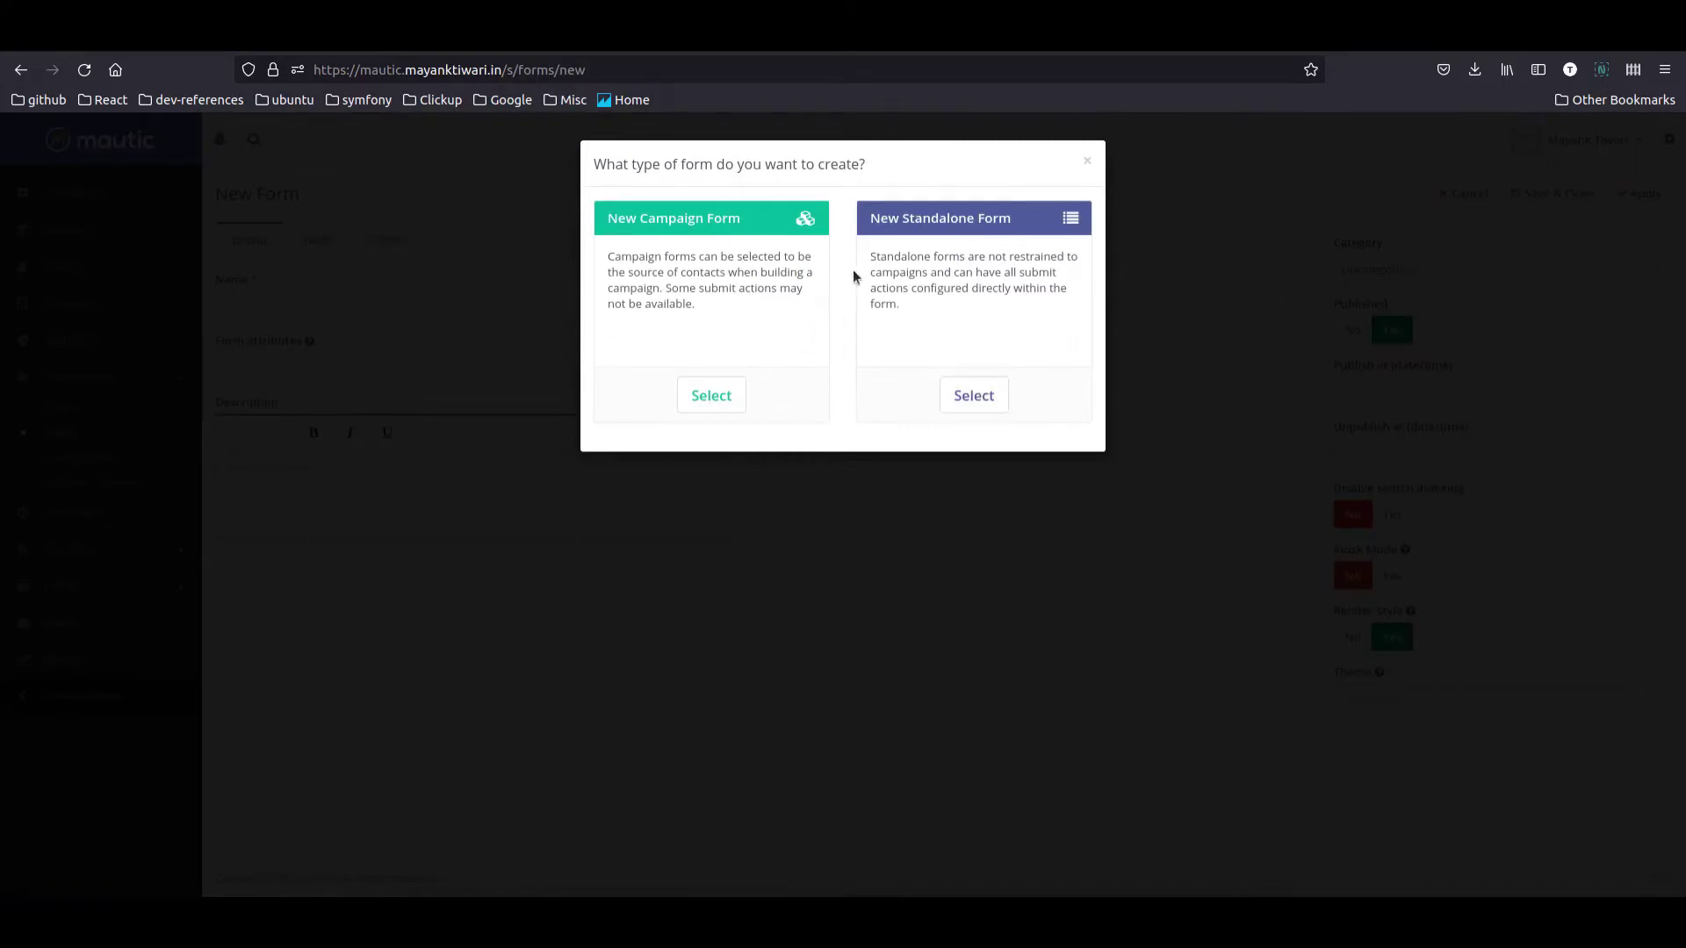
pyautogui.click(984, 411)
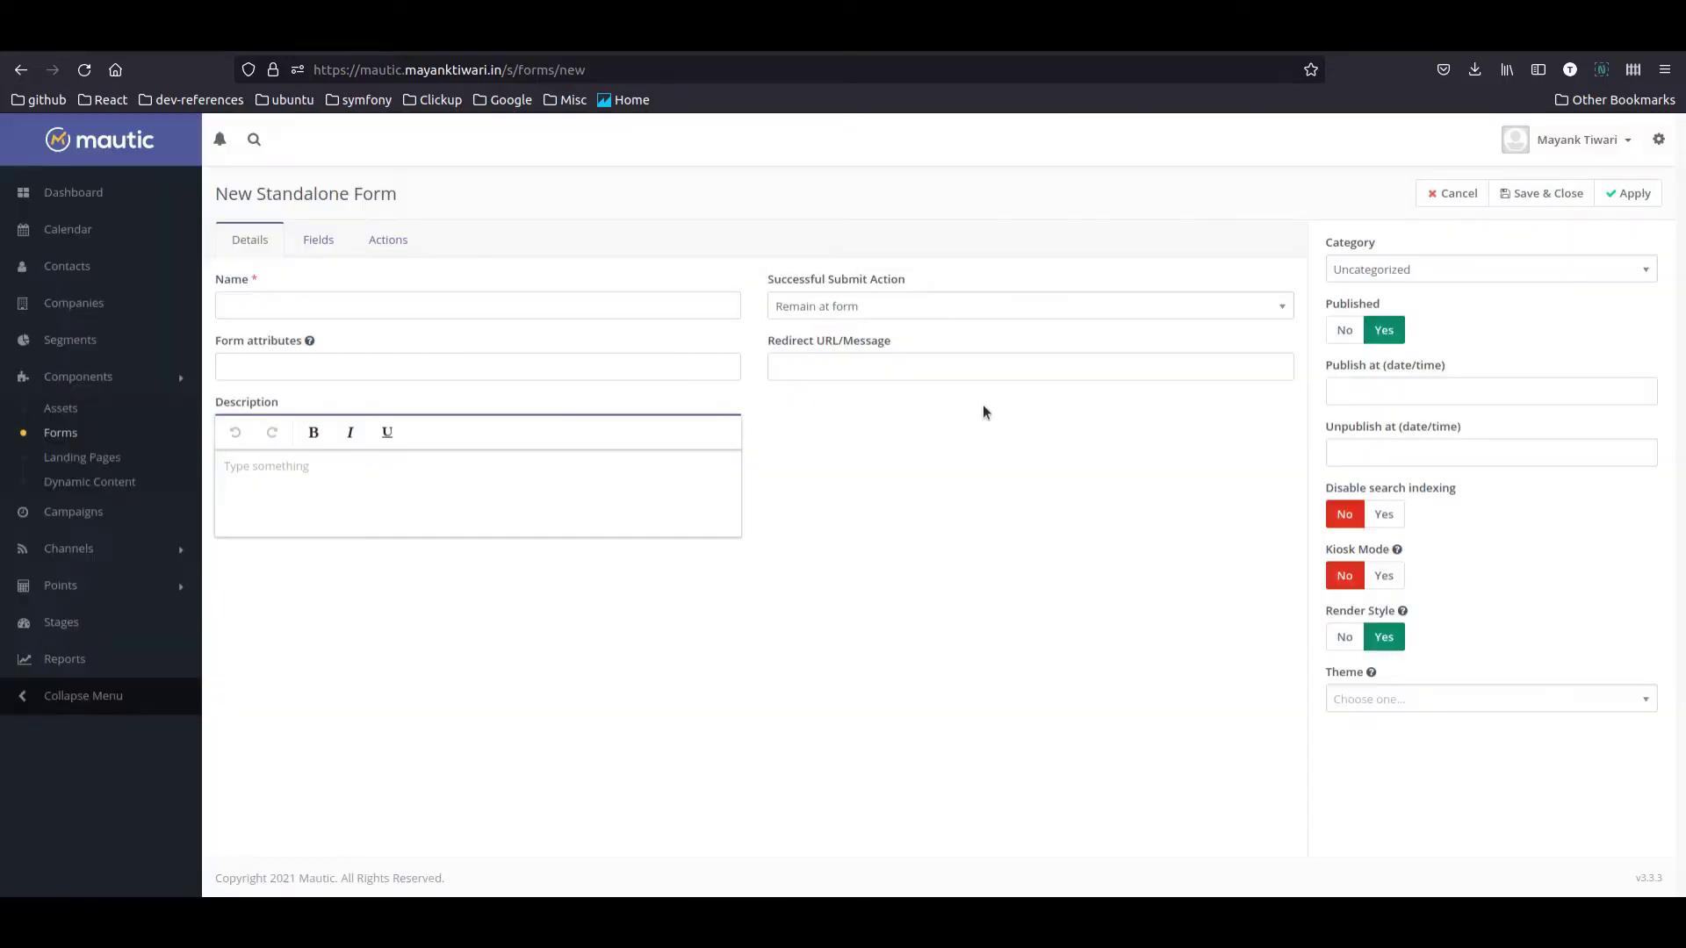
pyautogui.click(361, 299)
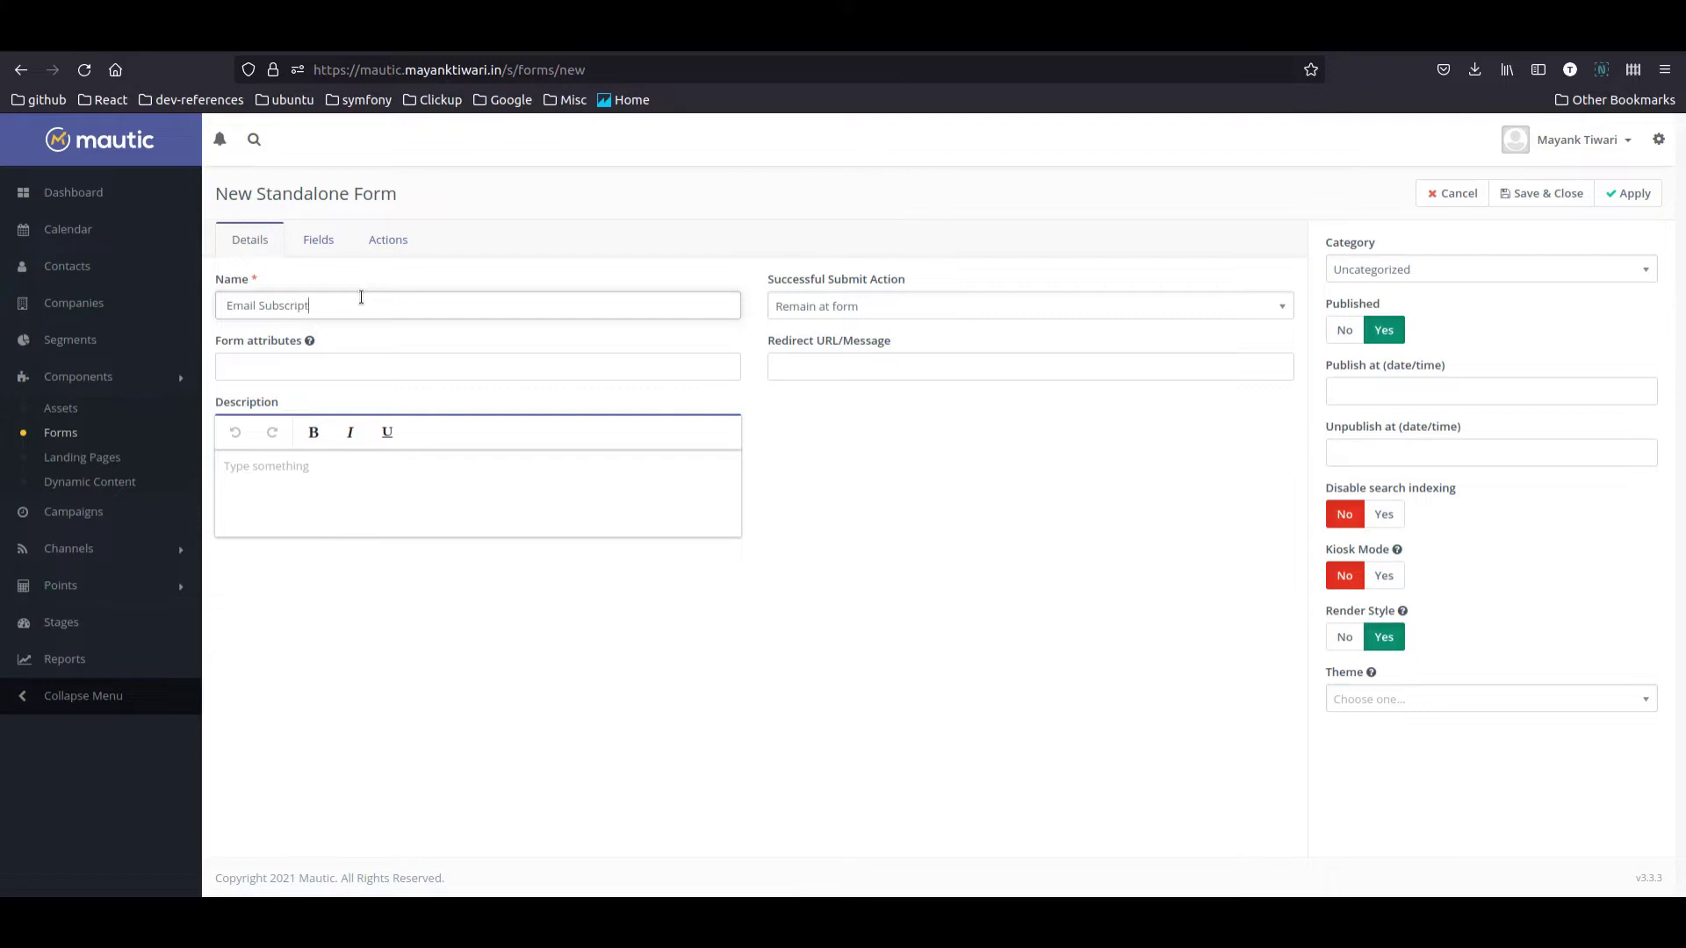
pyautogui.write('Email Subscription Form')
pyautogui.click(319, 240)
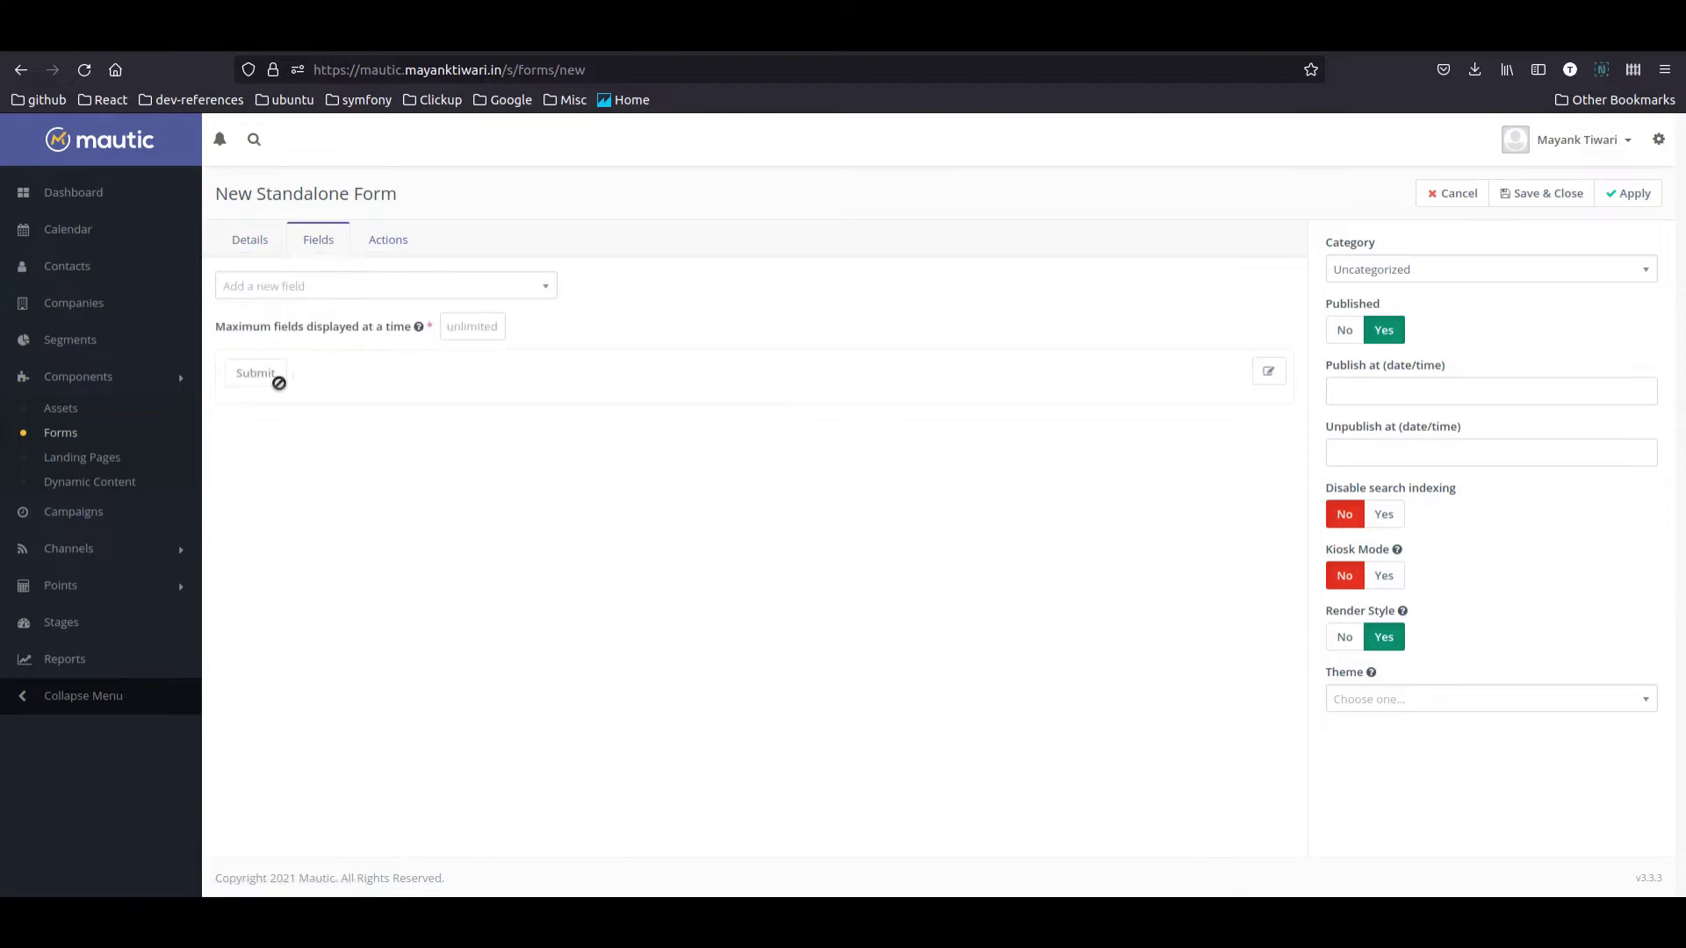
# Step: Add an Email field to the form, required and mapped to the contact's Email
pyautogui.click(355, 286)
pyautogui.write('emai')
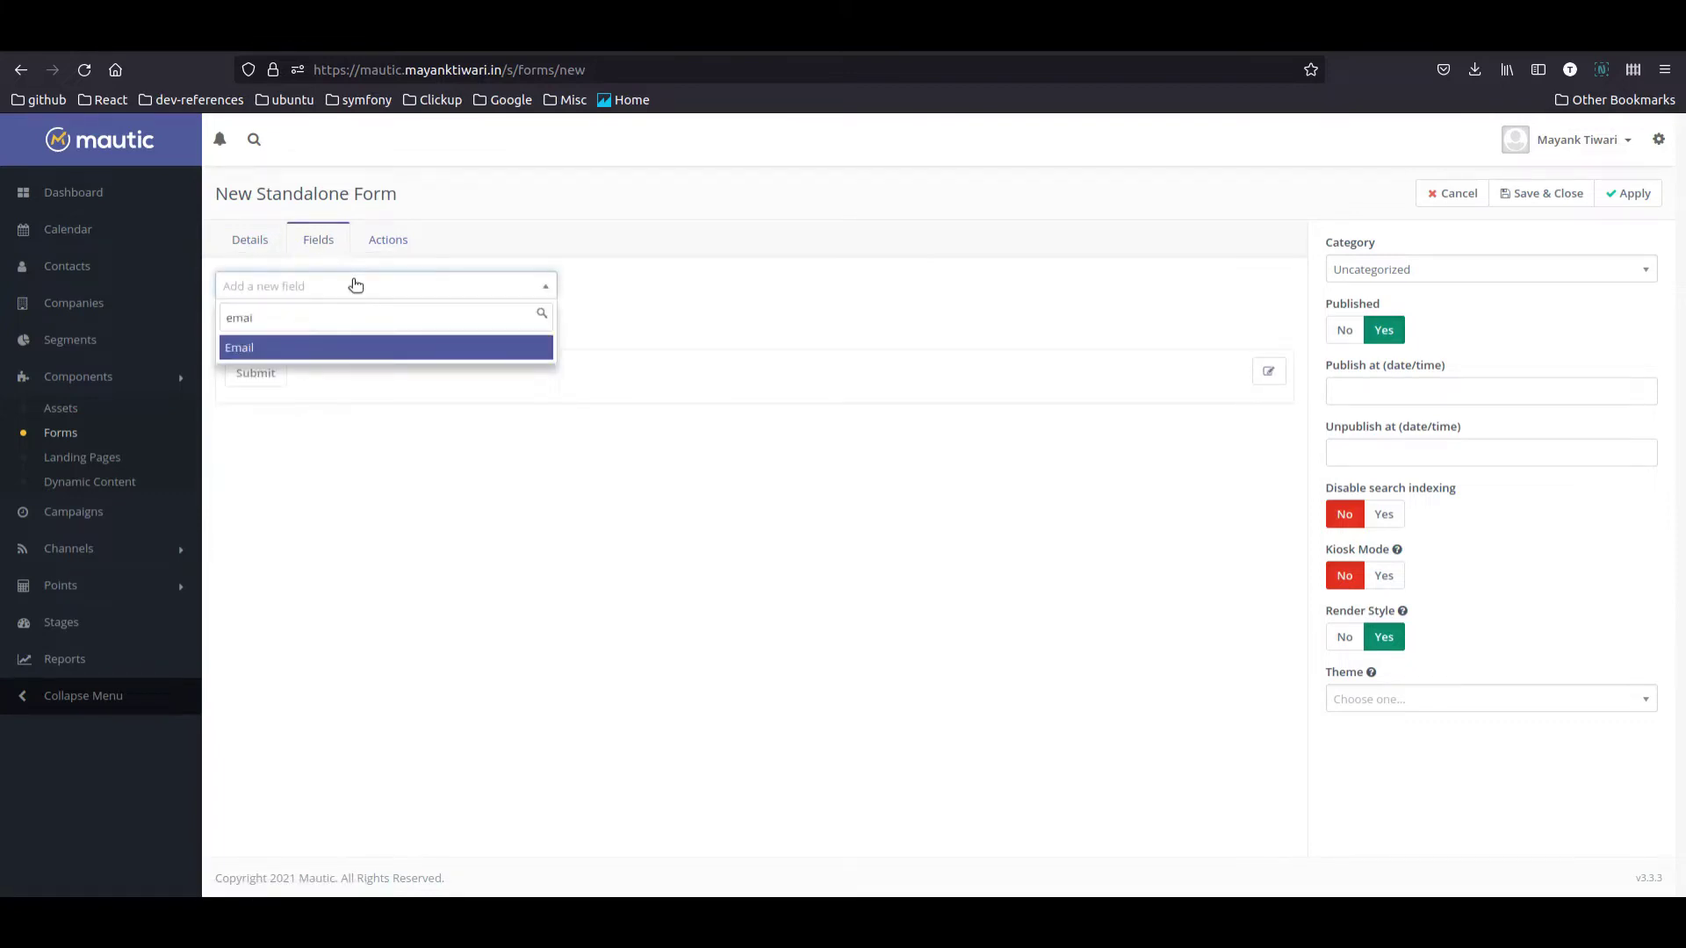
pyautogui.press('Return')
pyautogui.click(643, 275)
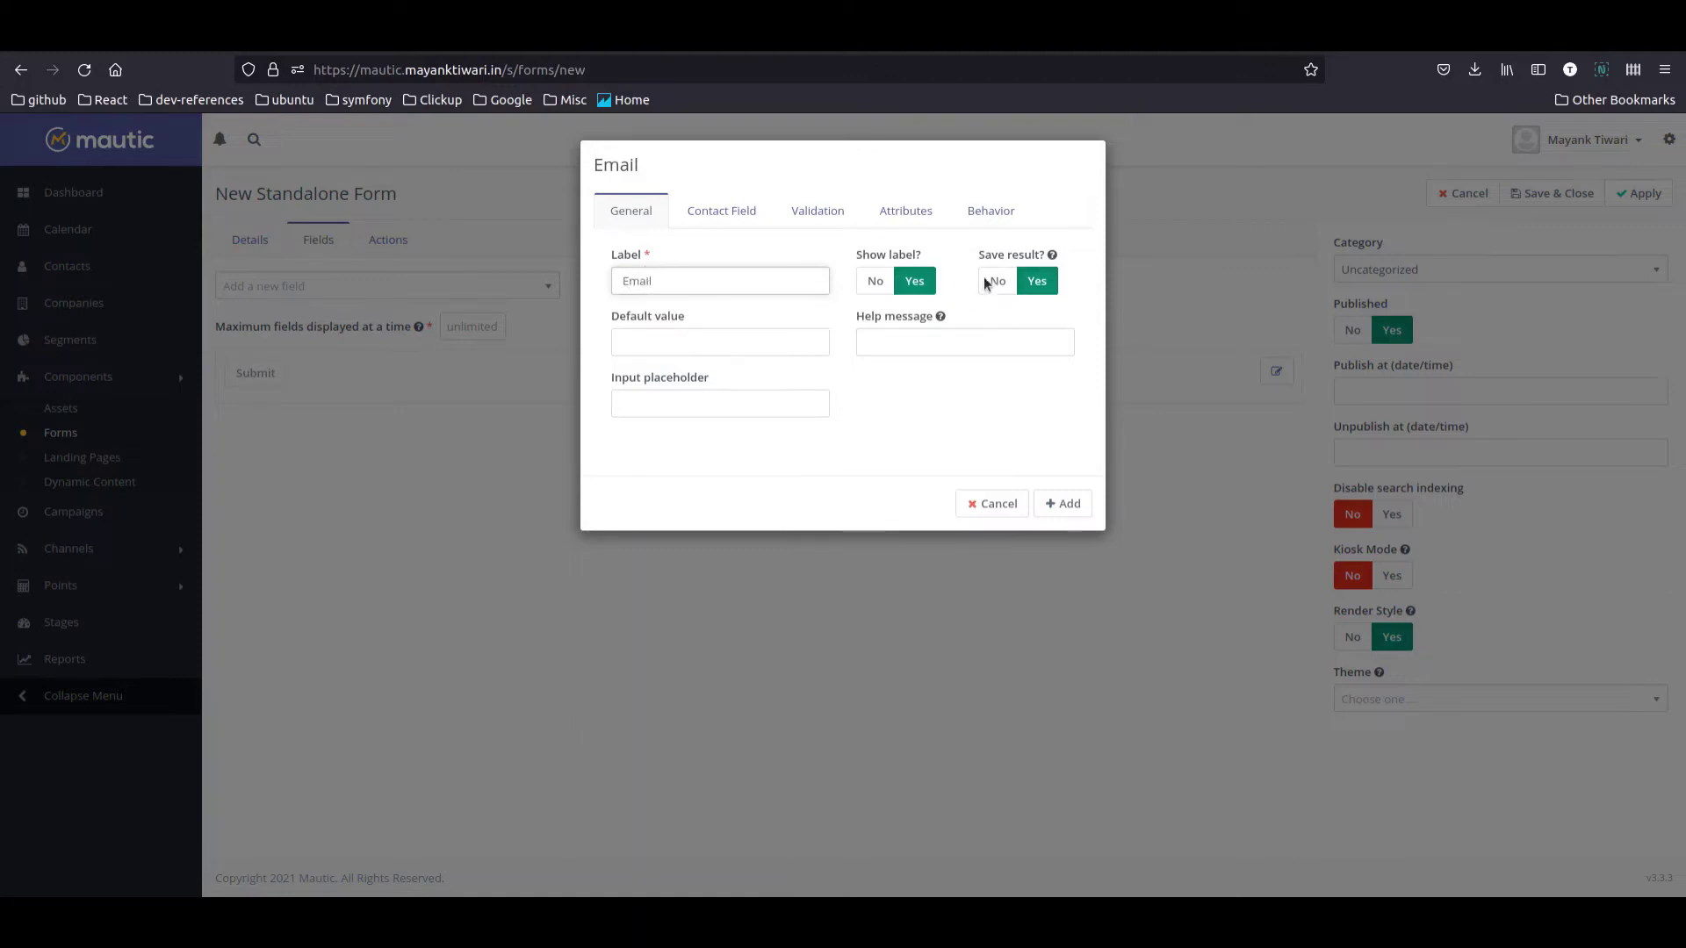
pyautogui.click(803, 220)
pyautogui.click(670, 280)
pyautogui.click(737, 229)
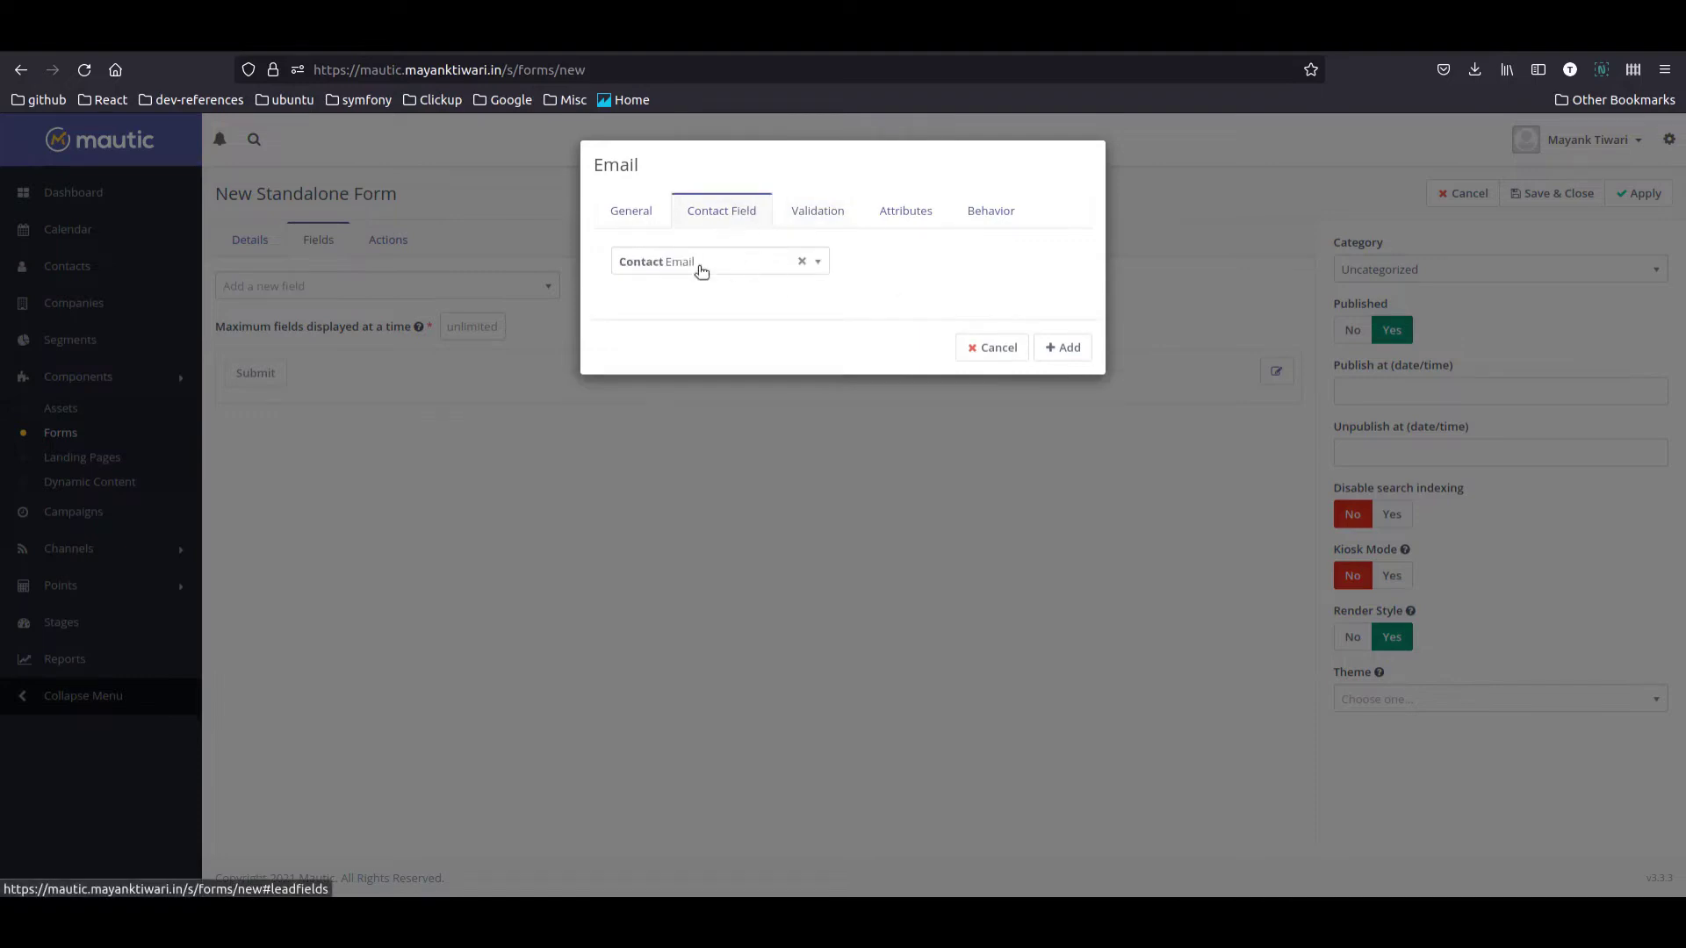
pyautogui.click(1064, 348)
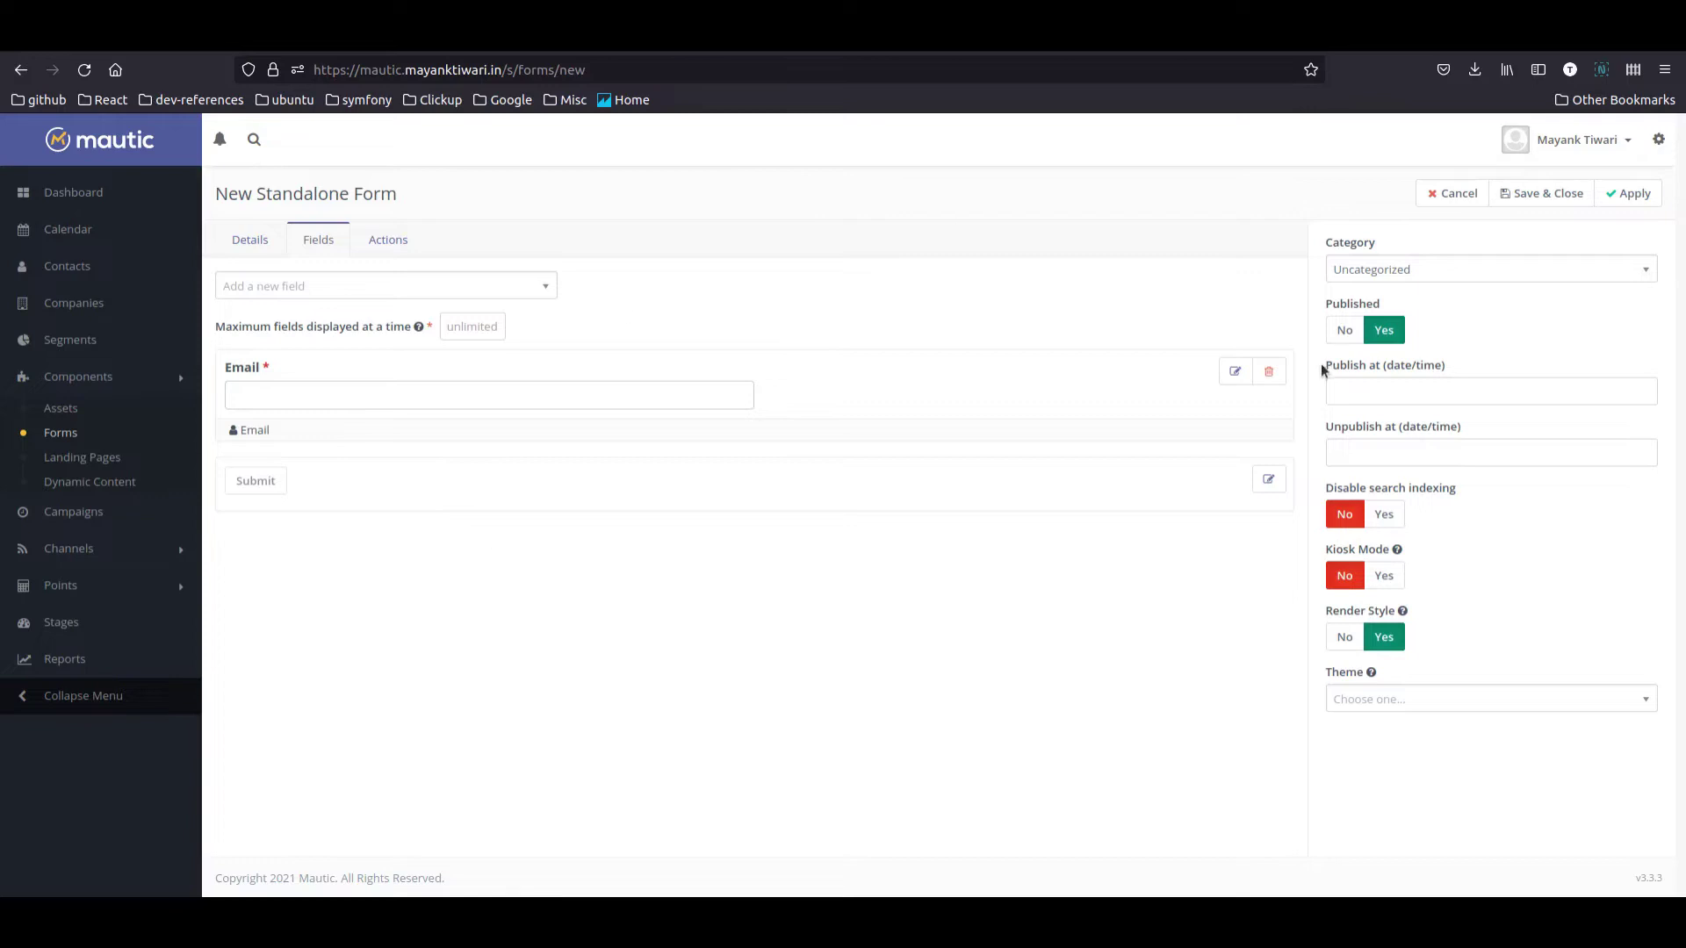
pyautogui.click(284, 283)
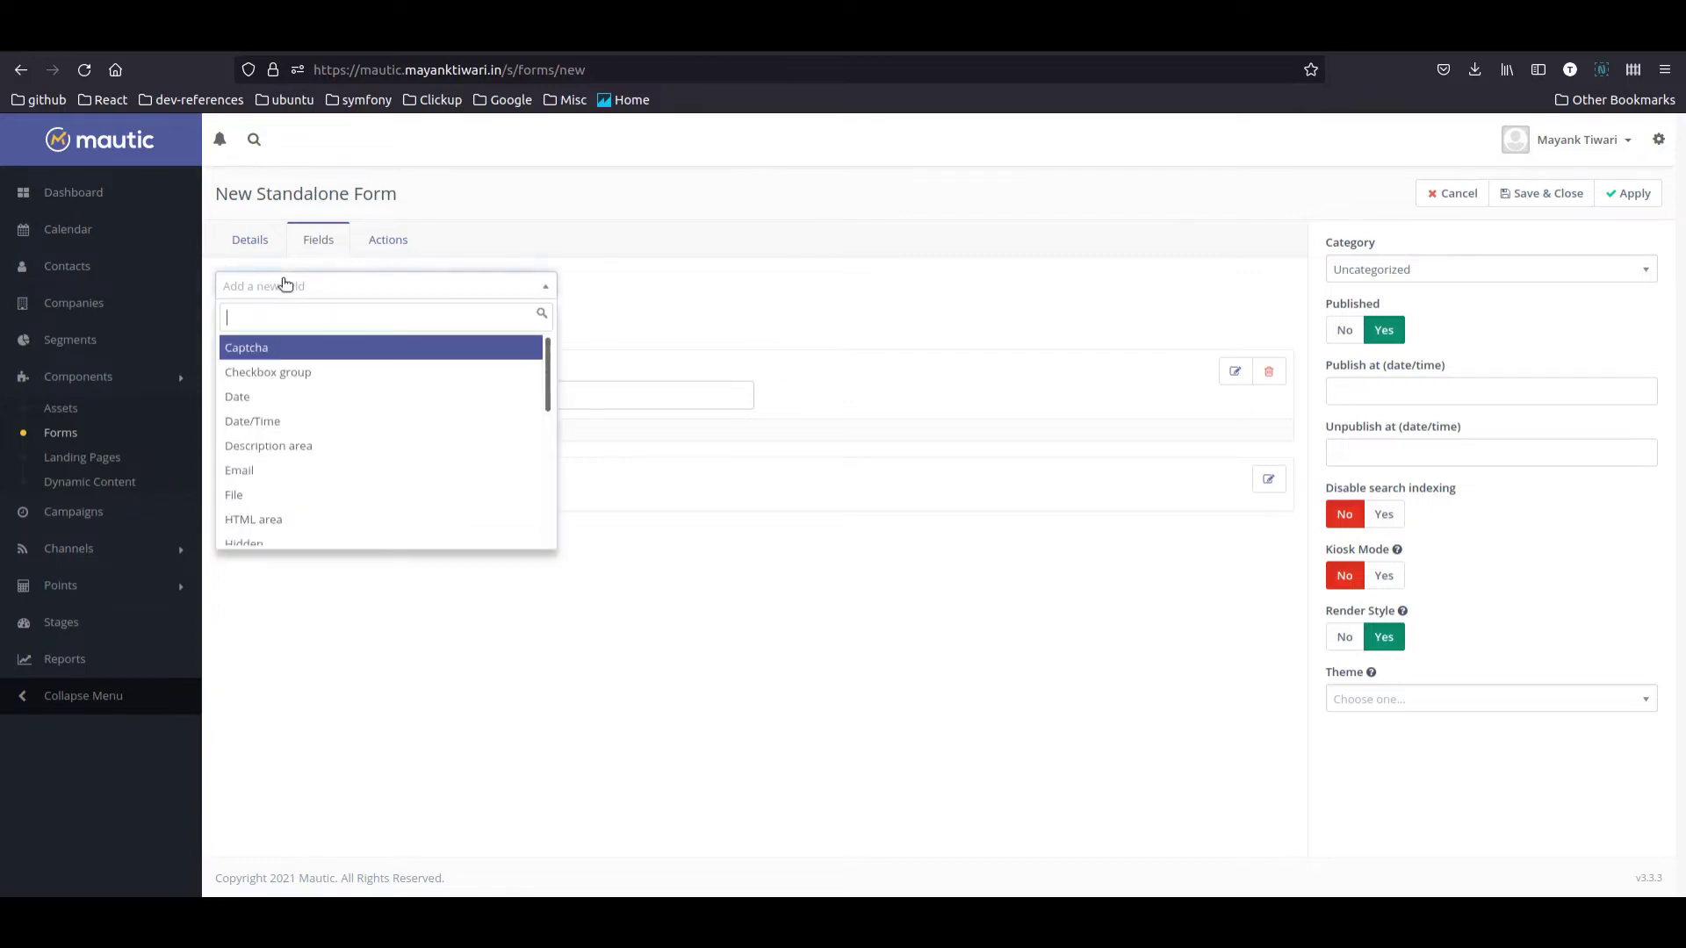
# Step: Add a Description area headed 'Sign up for our newsletter' with the no-spam message
pyautogui.write('te')
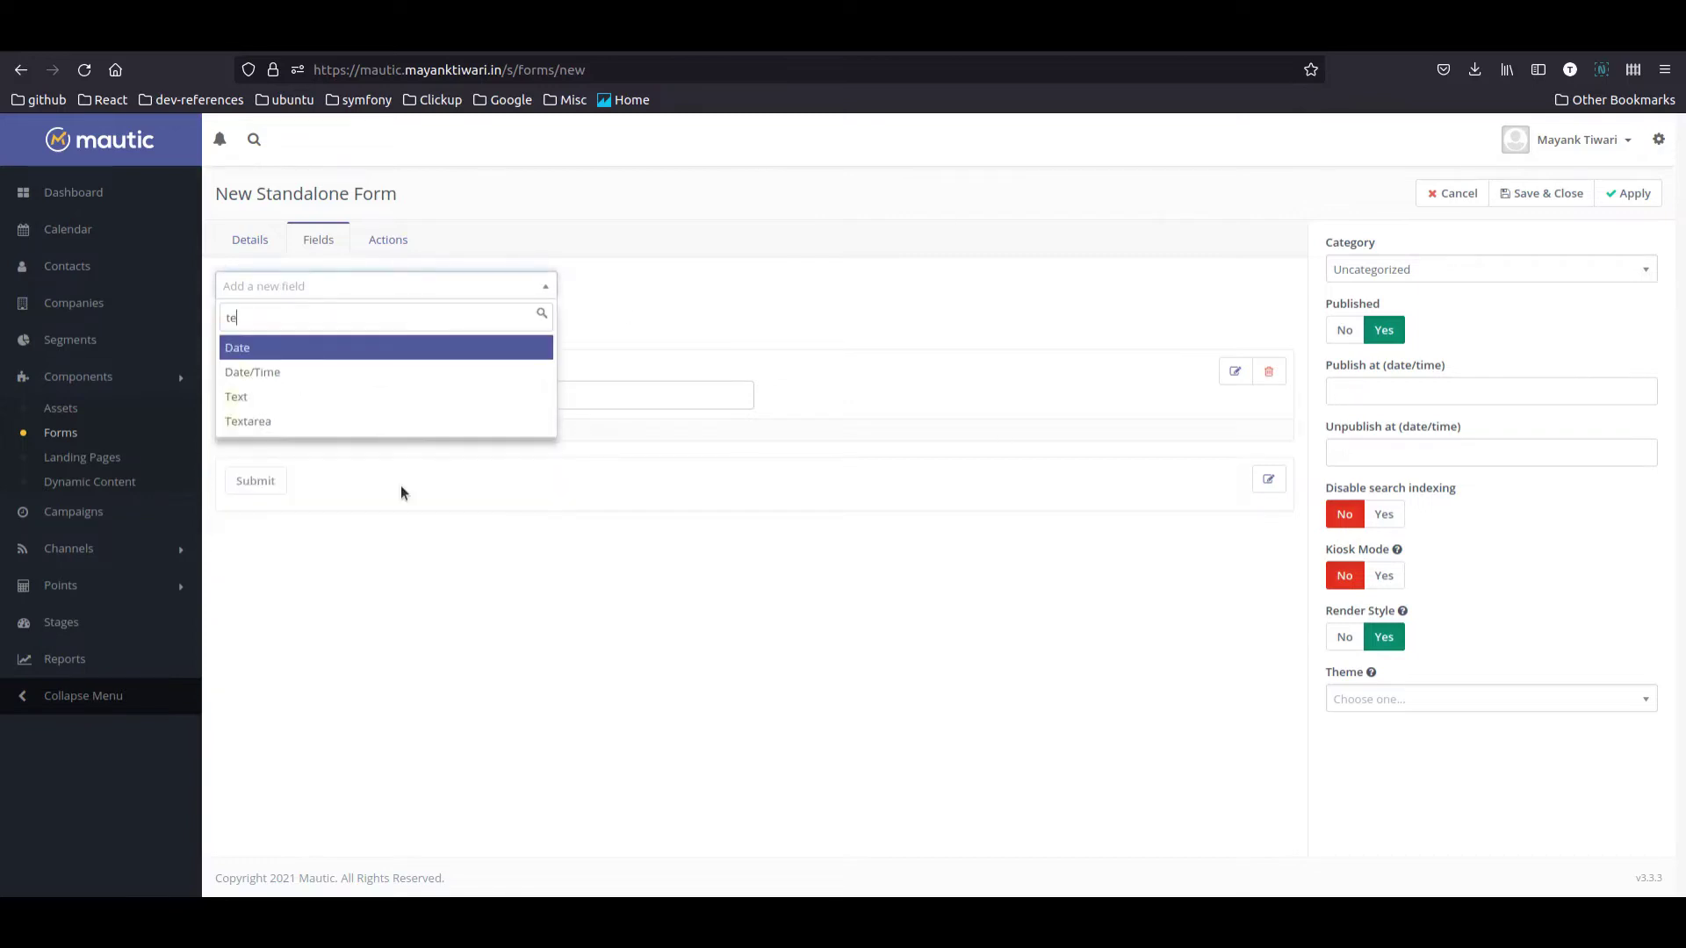
pyautogui.press('BackSpace')
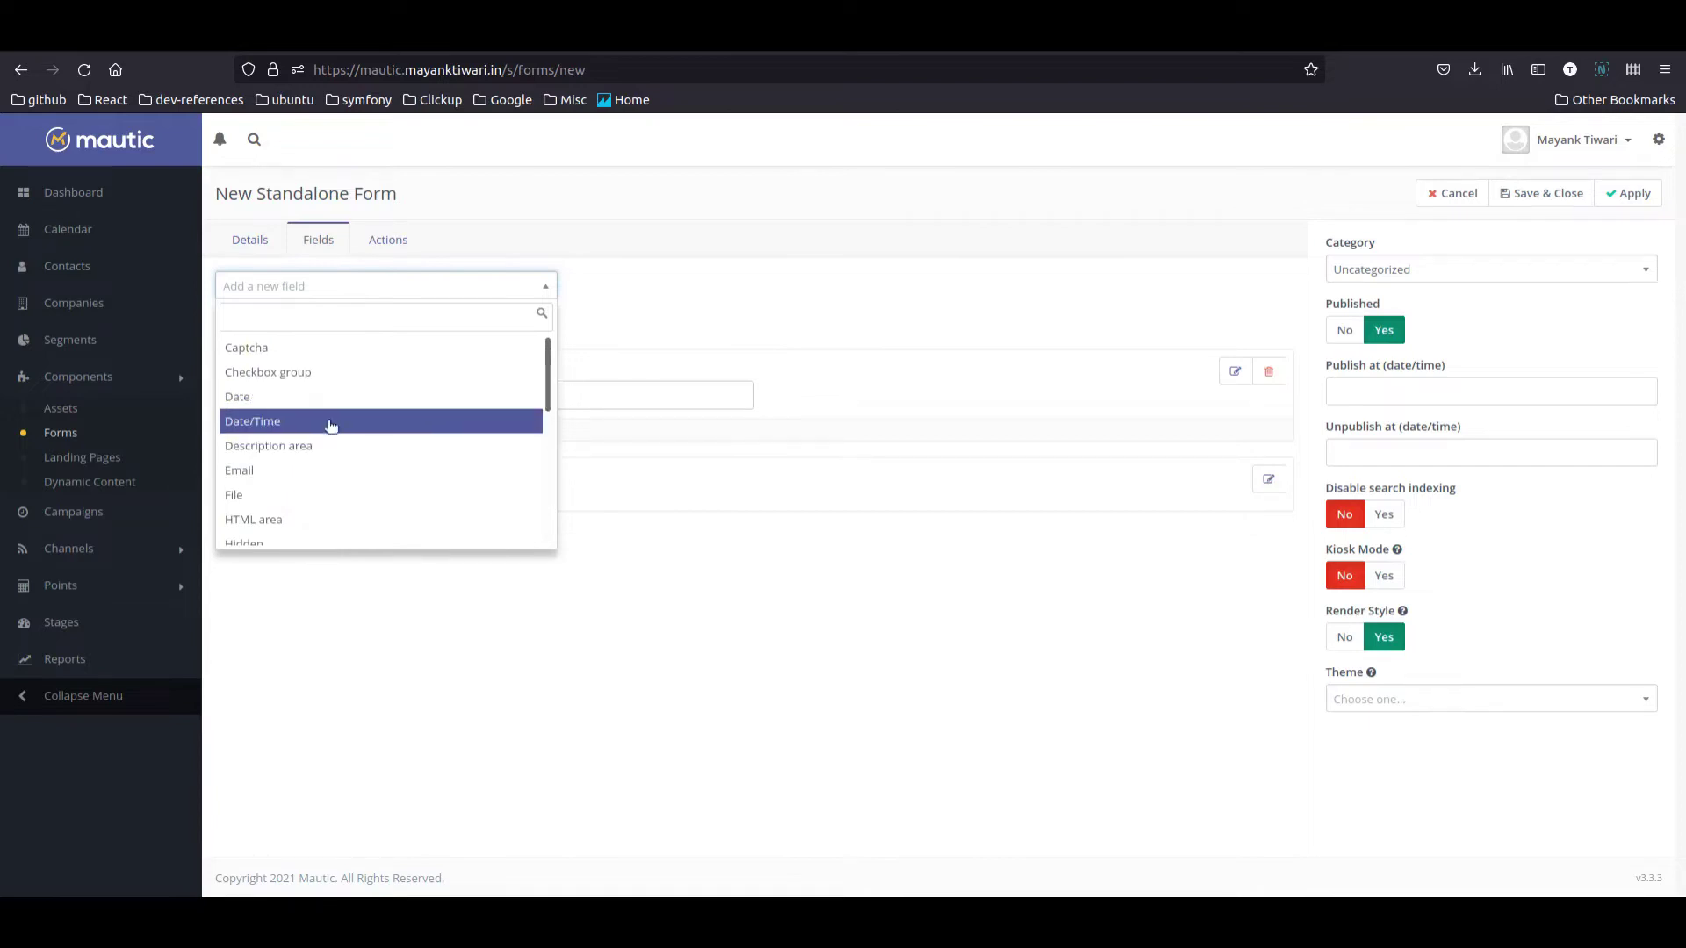
pyautogui.click(311, 445)
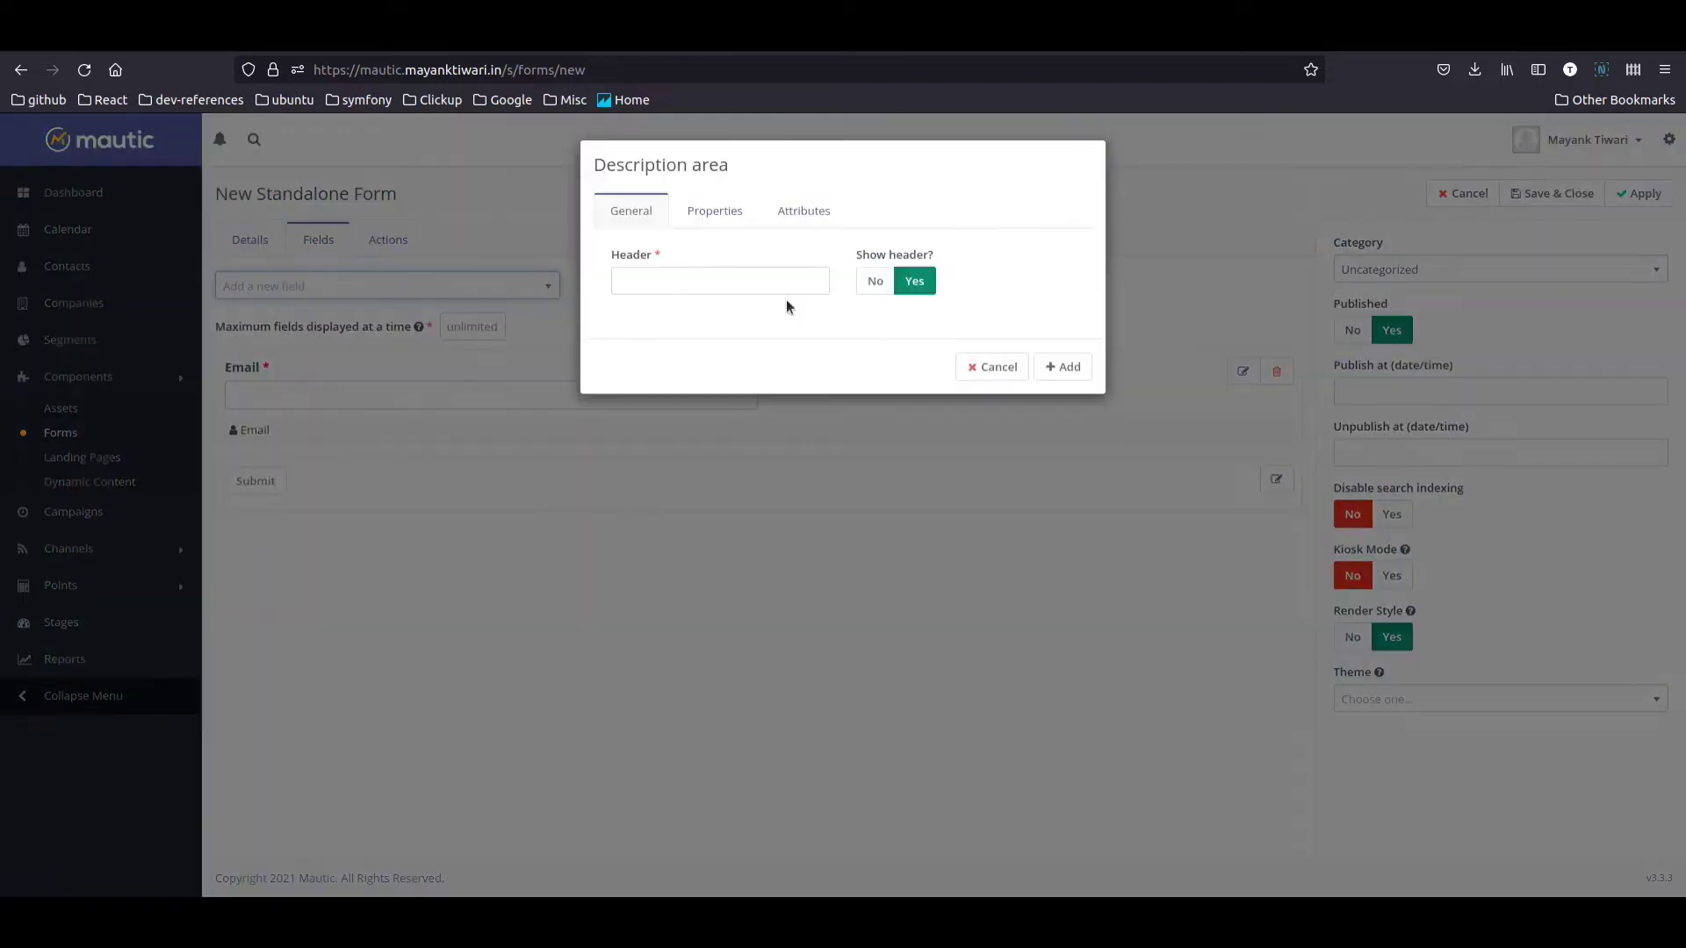
pyautogui.click(692, 278)
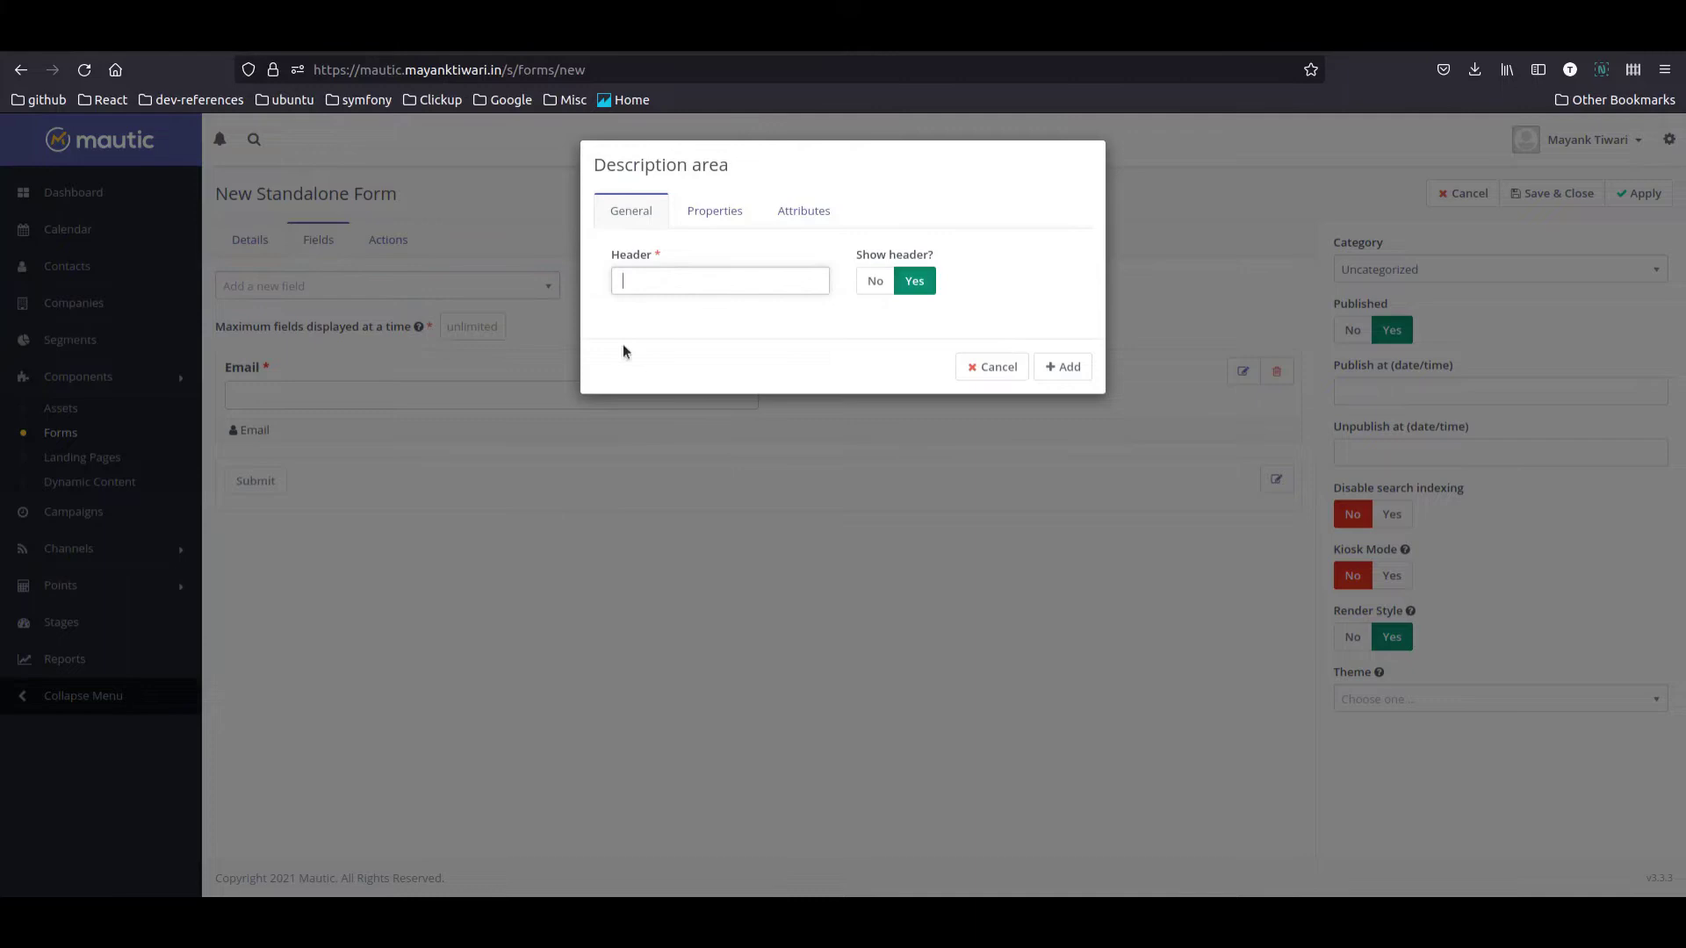
pyautogui.click(718, 214)
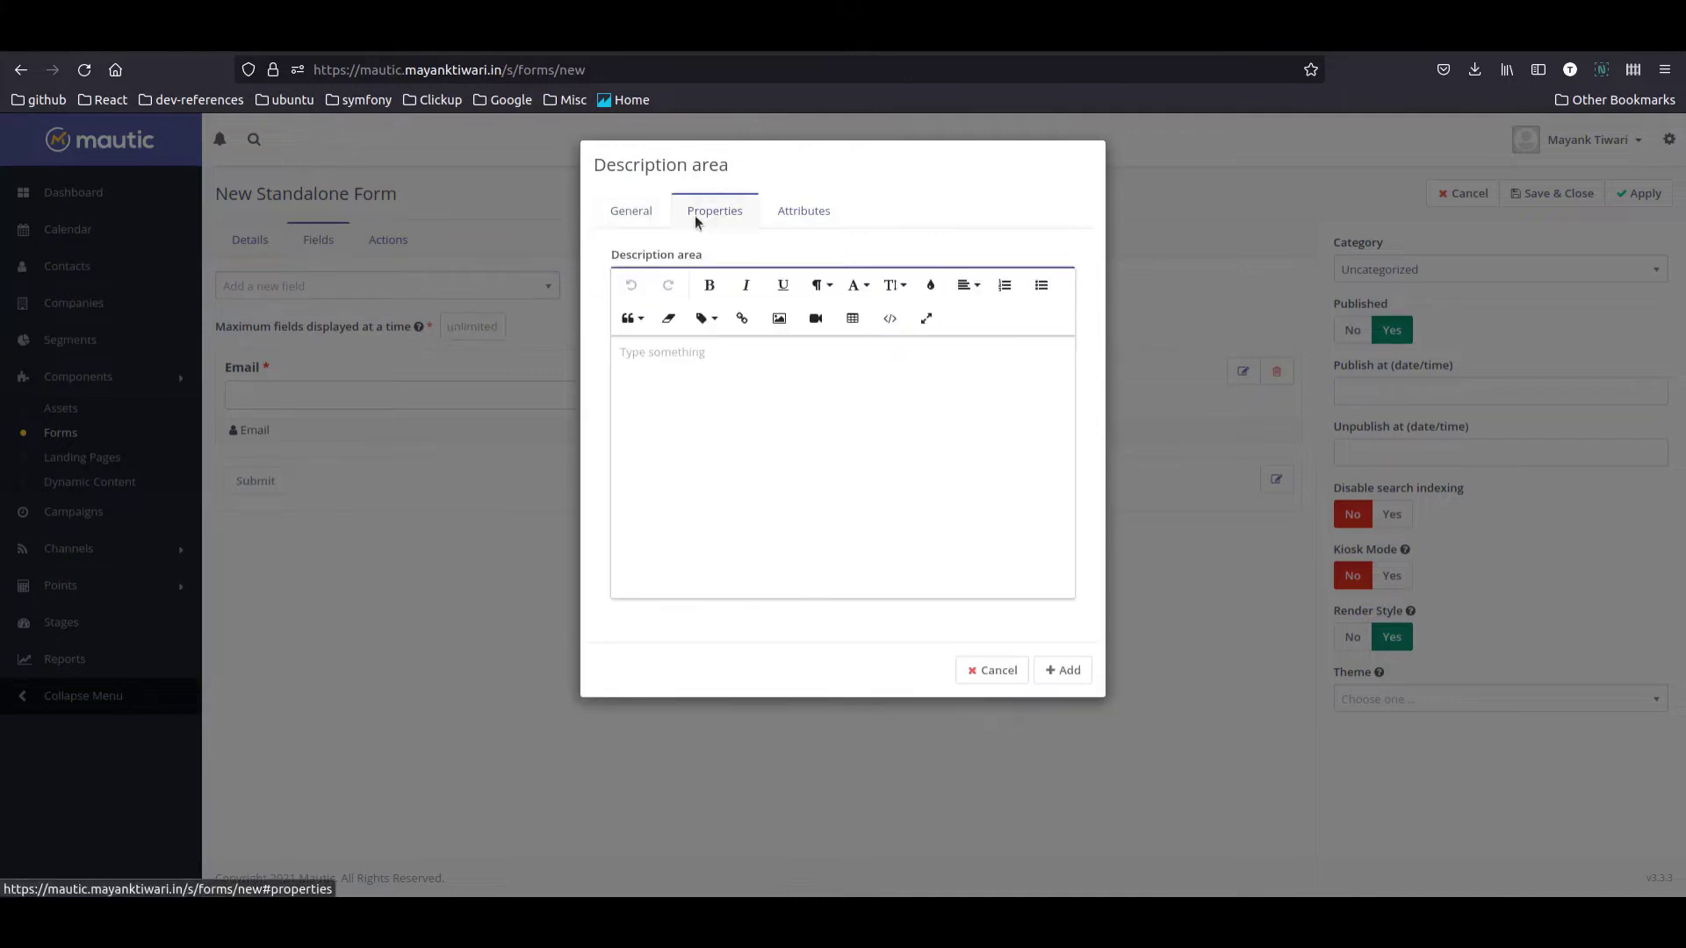
pyautogui.click(654, 213)
pyautogui.click(696, 284)
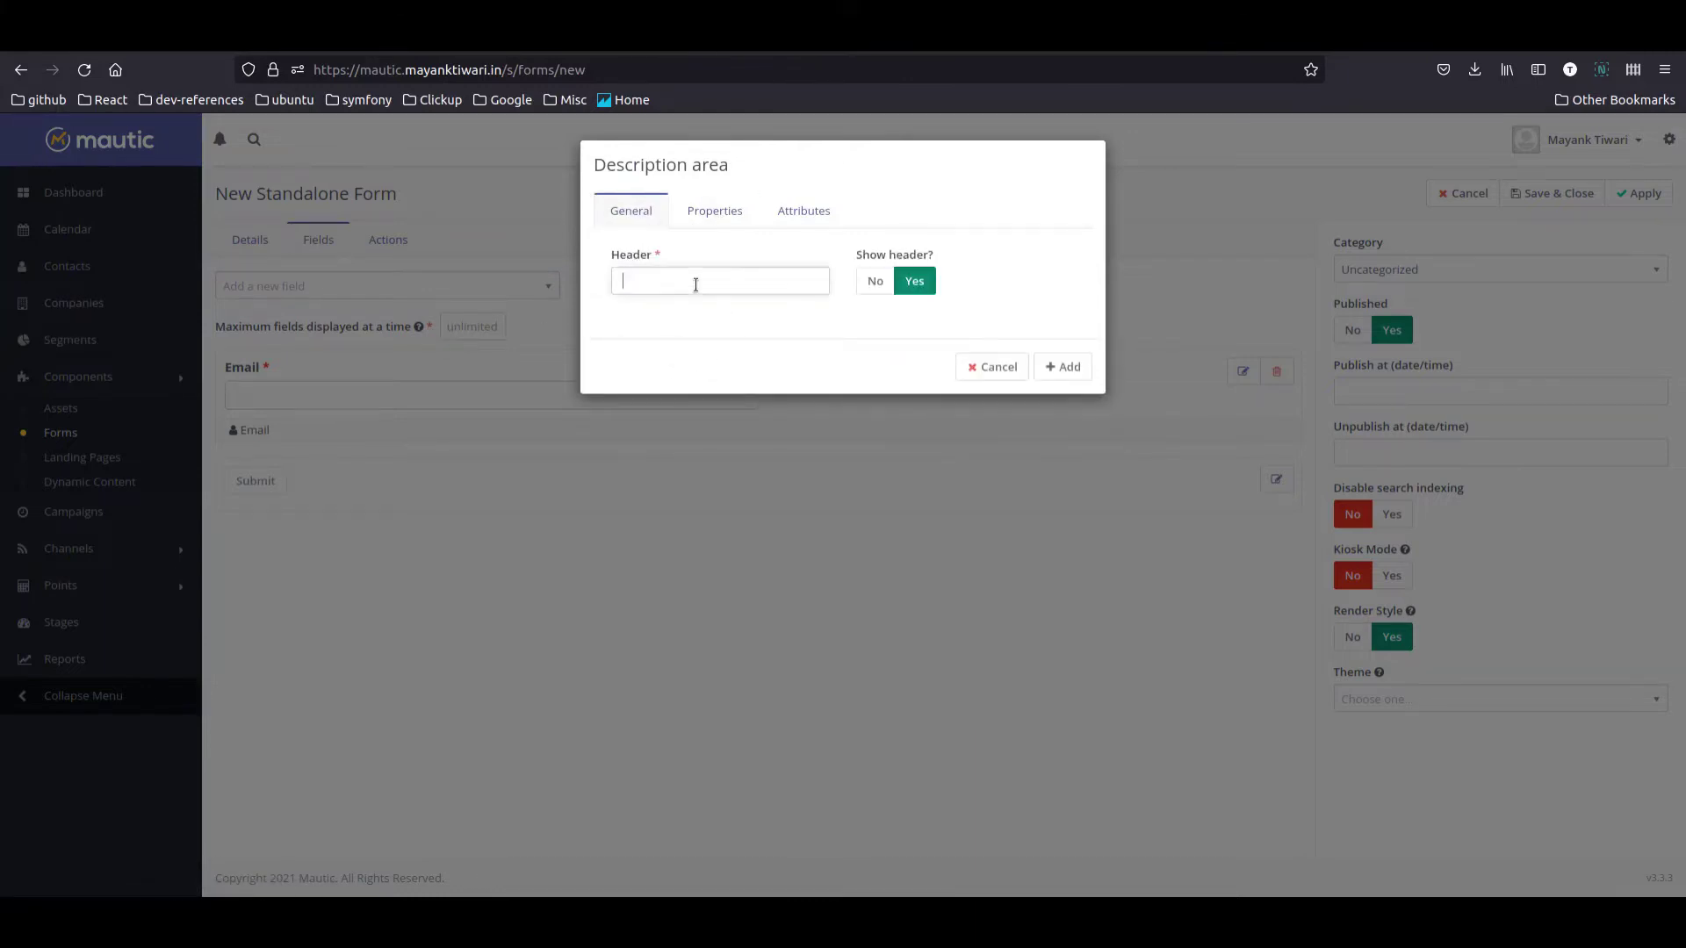
pyautogui.write('Sign up for our newsletter')
pyautogui.click(715, 212)
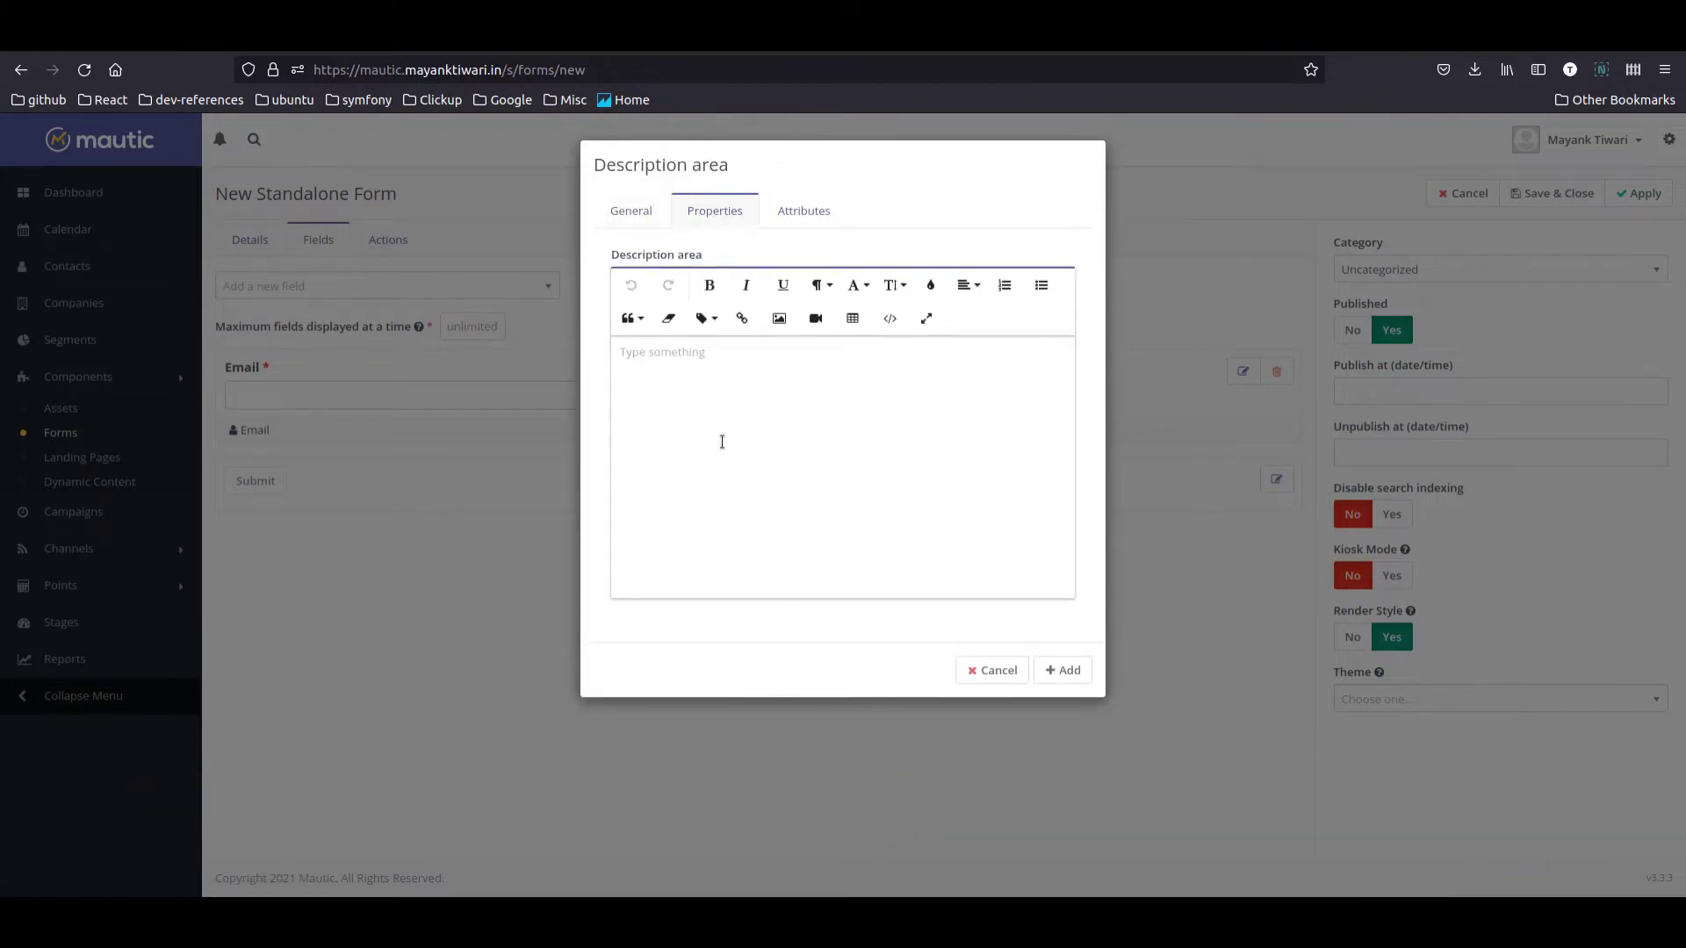
pyautogui.write("We don't spam! You ge")
pyautogui.write('t onl')
pyautogui.write('y what you signed up for!')
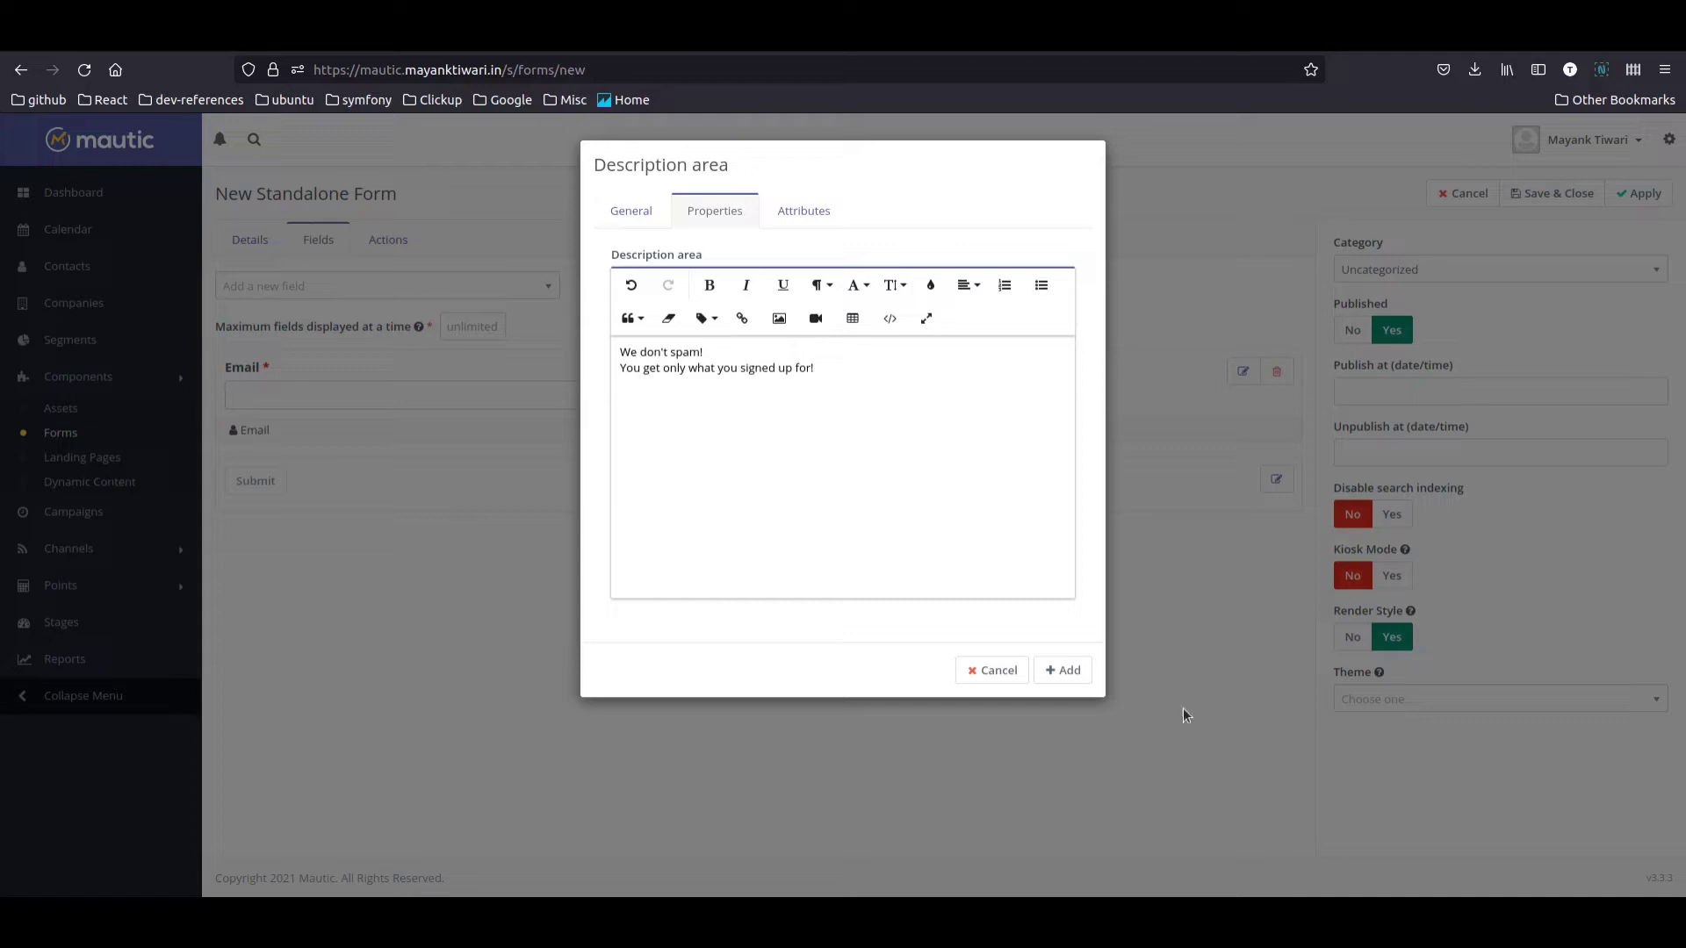
pyautogui.click(1064, 670)
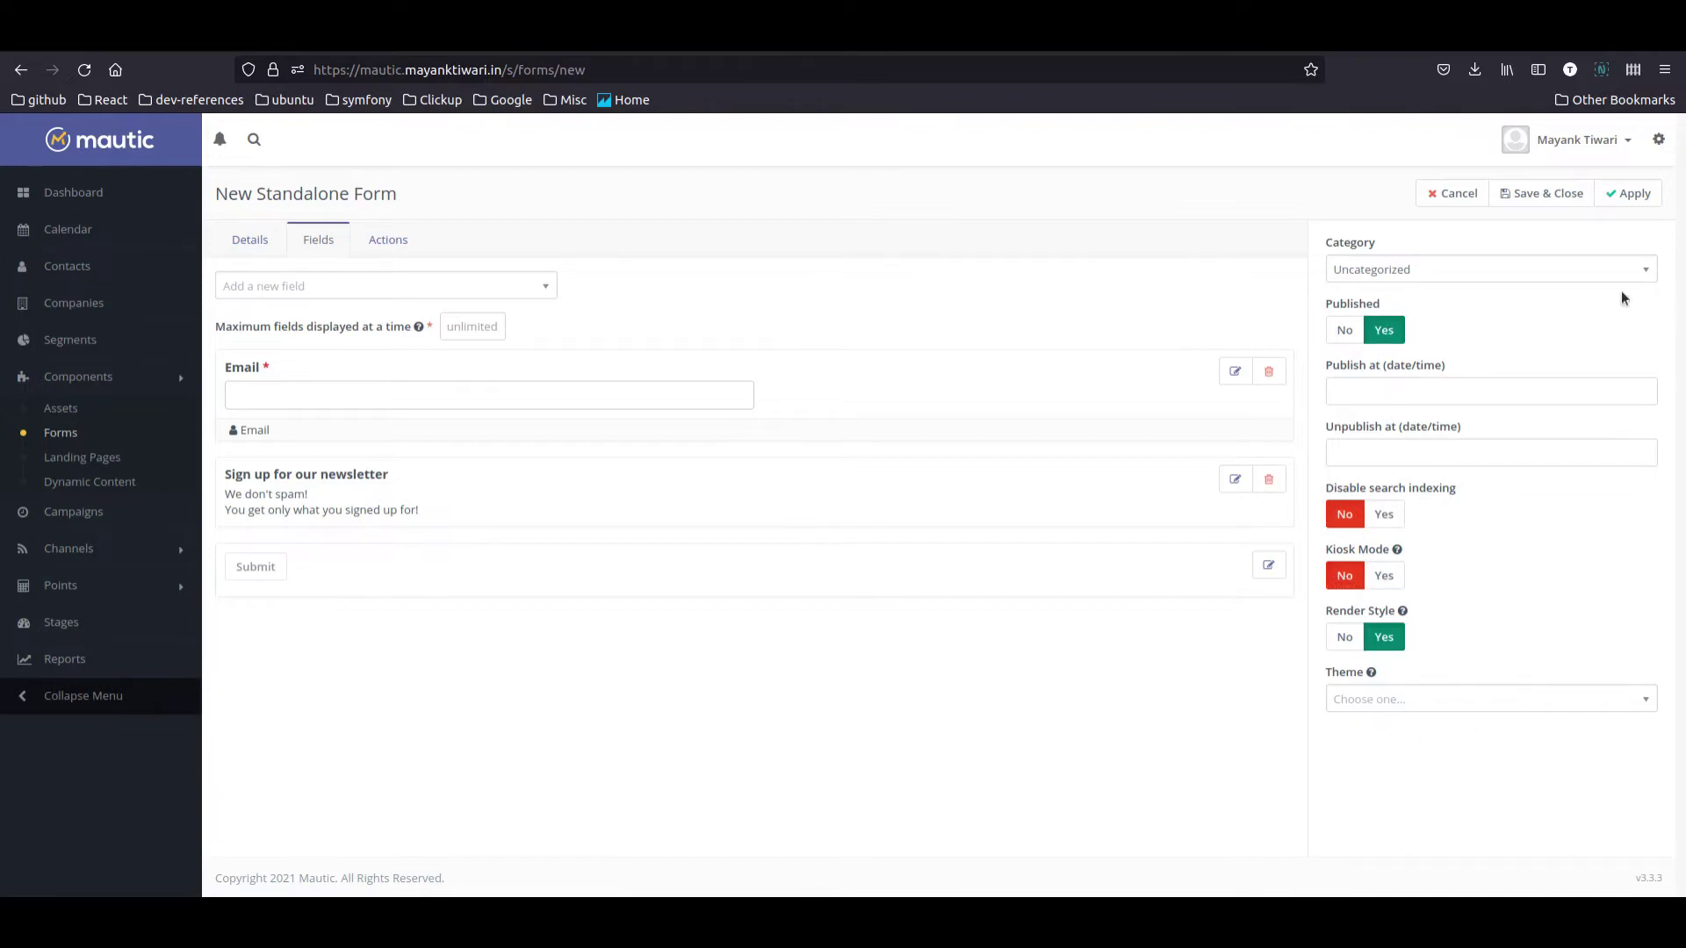
# Step: Give the form the Oxygen theme and save it
pyautogui.click(1417, 699)
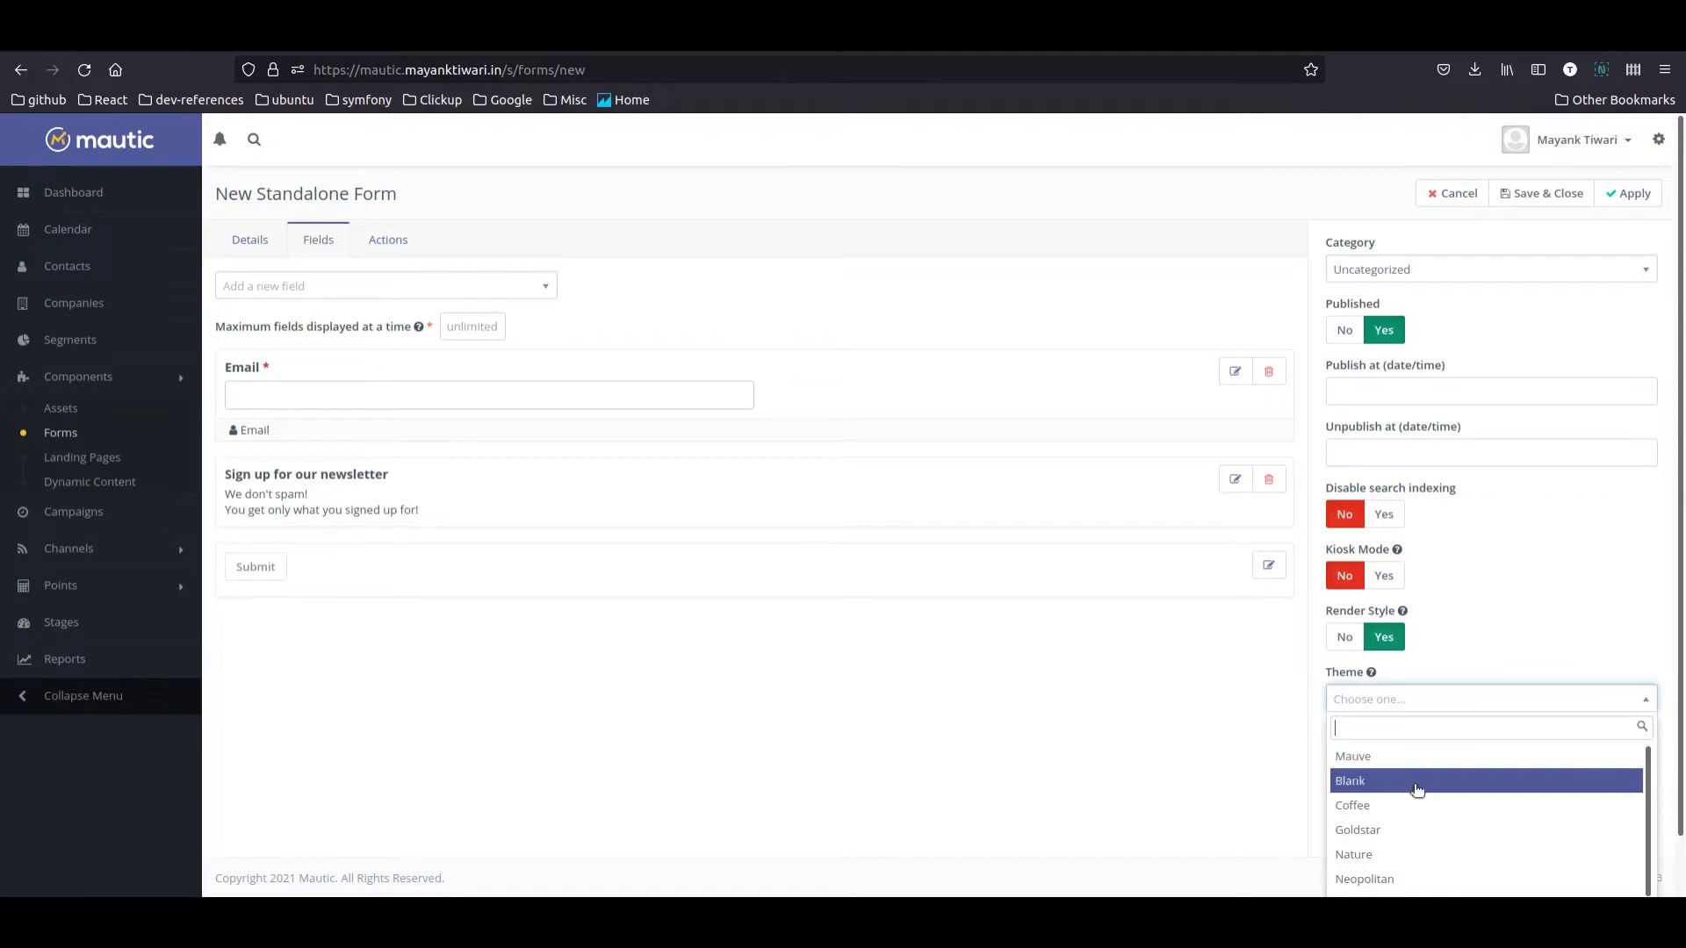
pyautogui.scroll(-2, 1398, 839)
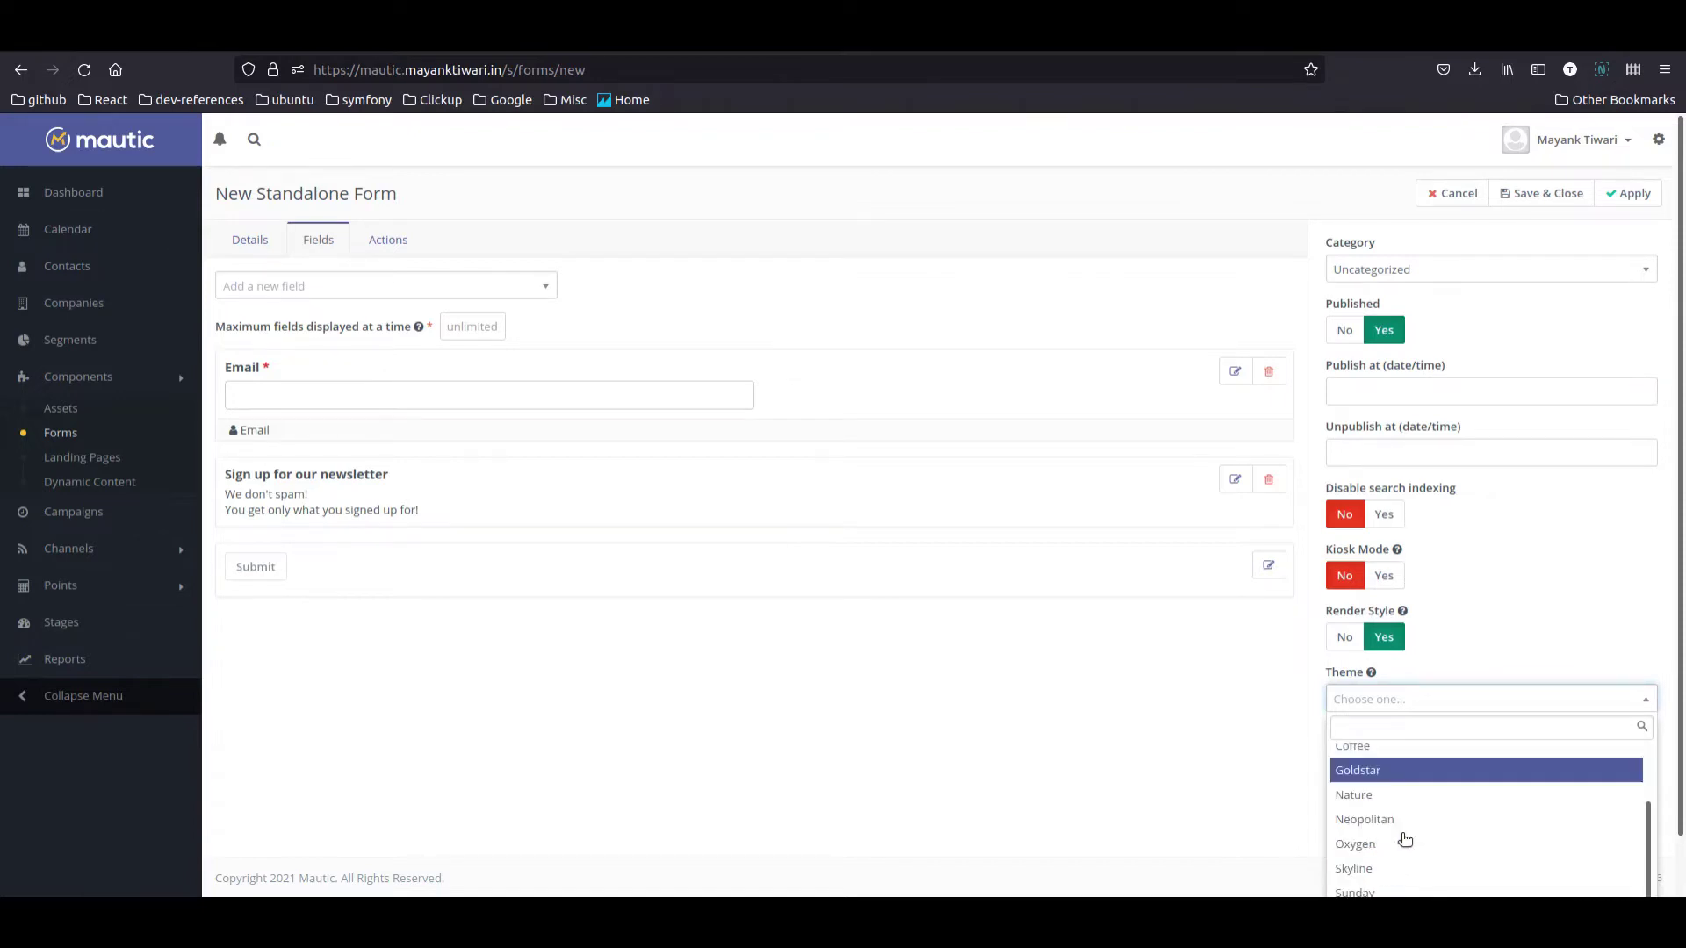
pyautogui.click(1402, 841)
pyautogui.click(1549, 194)
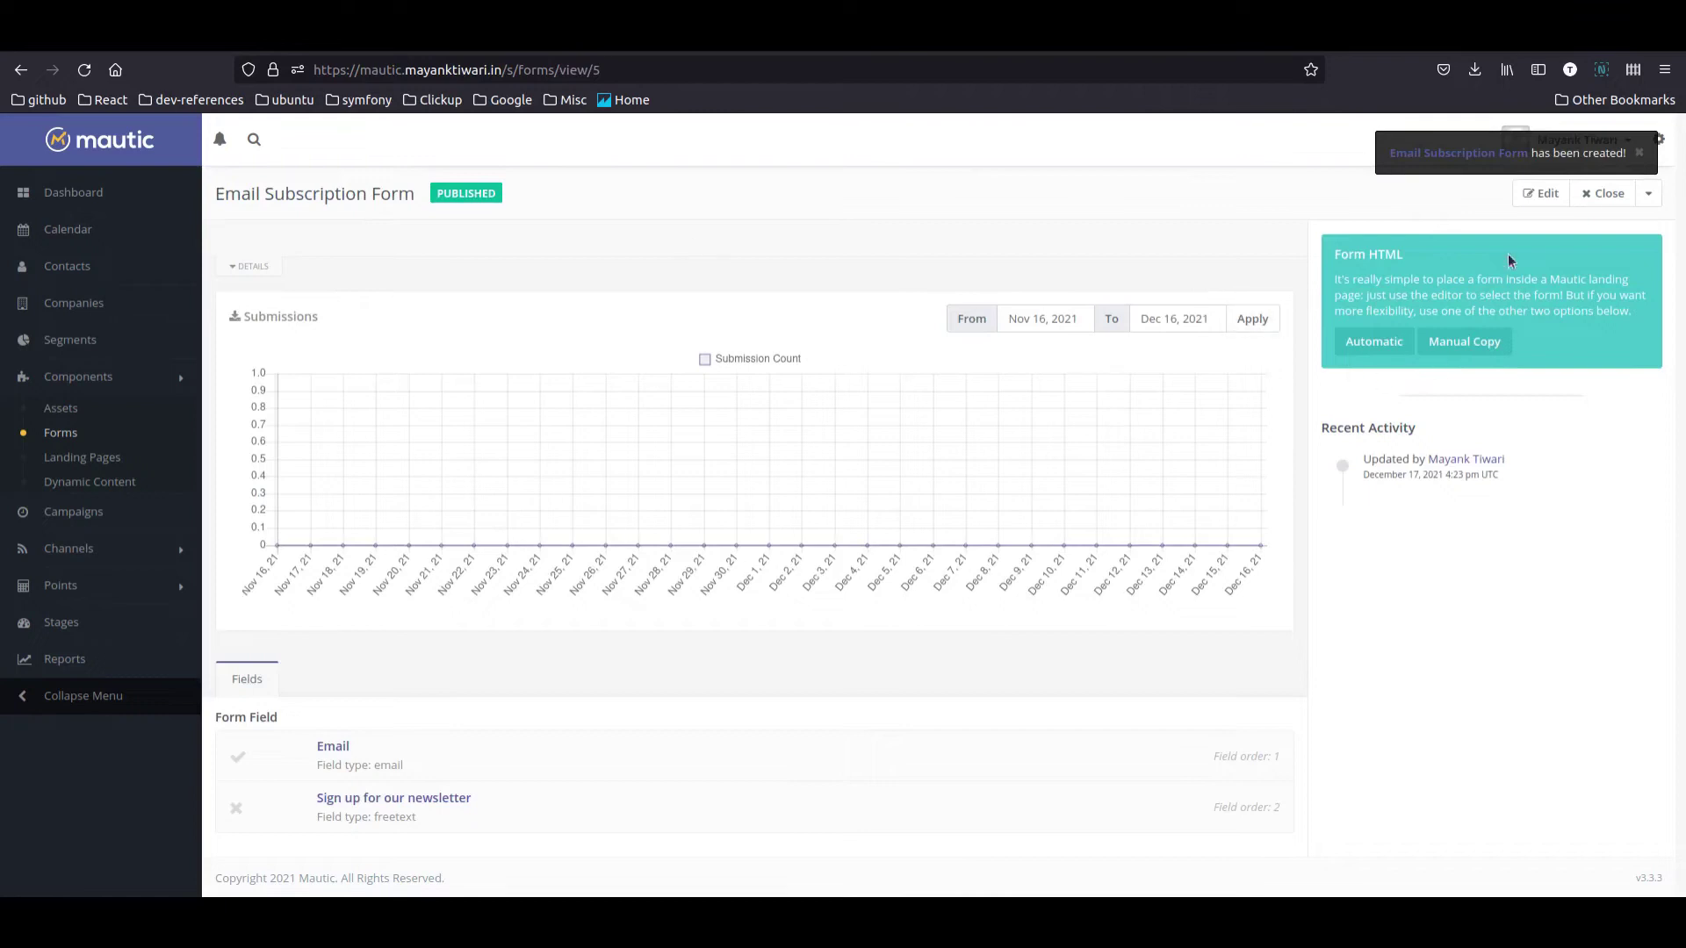
# Step: Preview the saved Email Subscription Form, then close the preview tab
pyautogui.click(1649, 193)
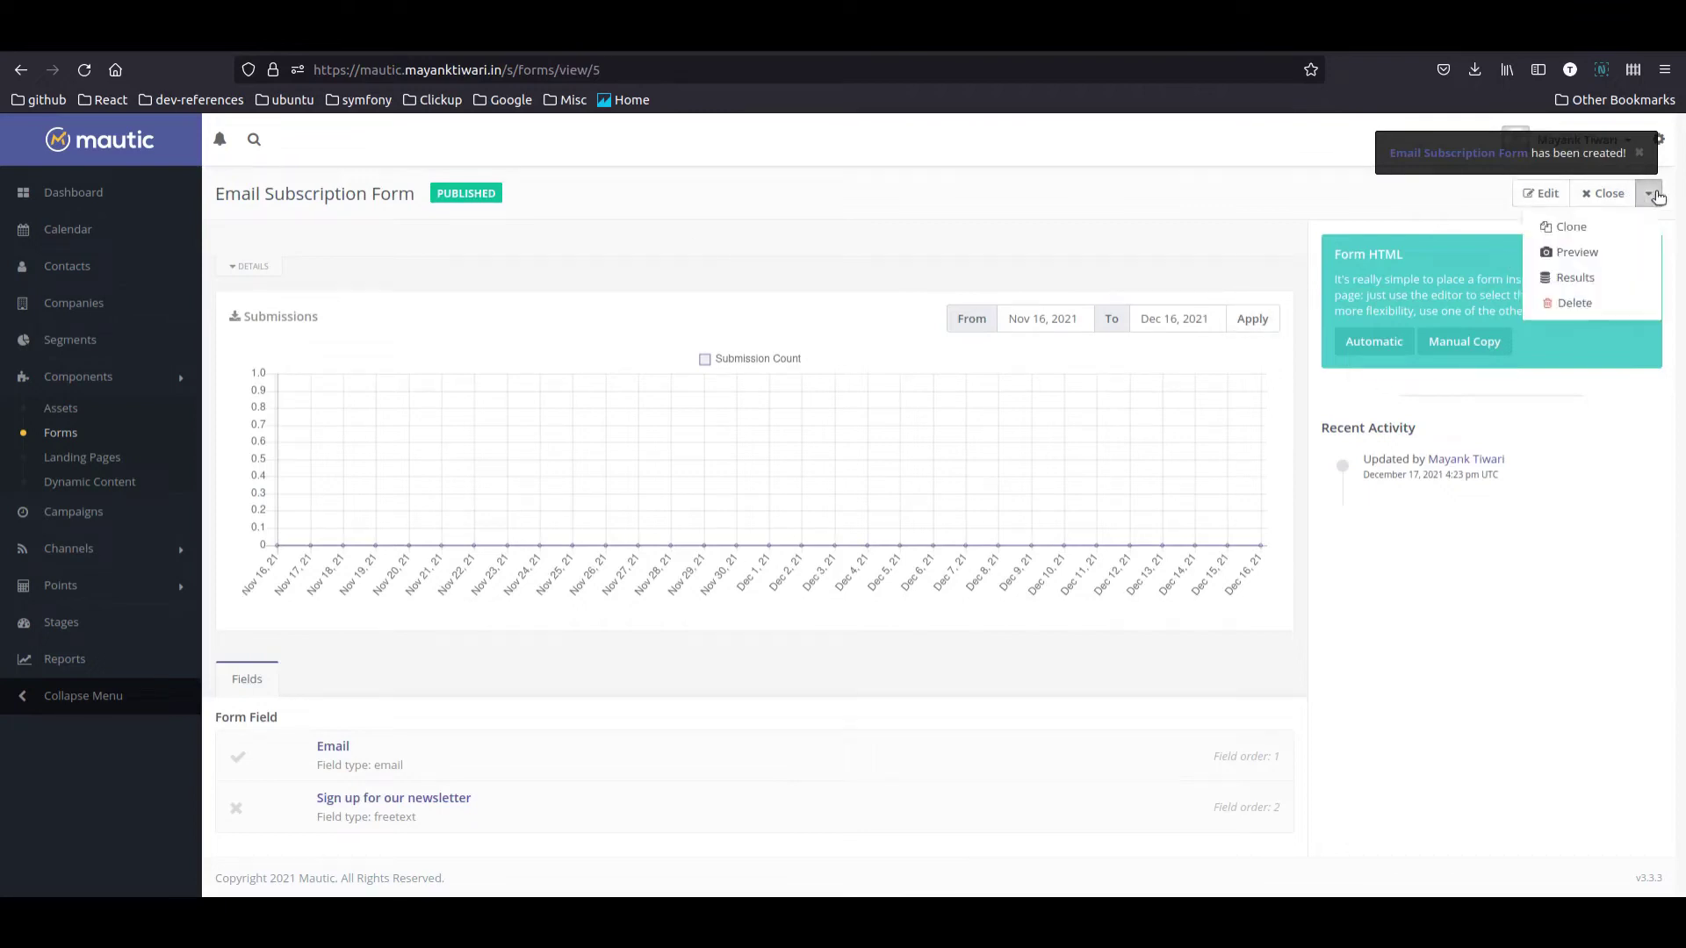
pyautogui.click(1576, 253)
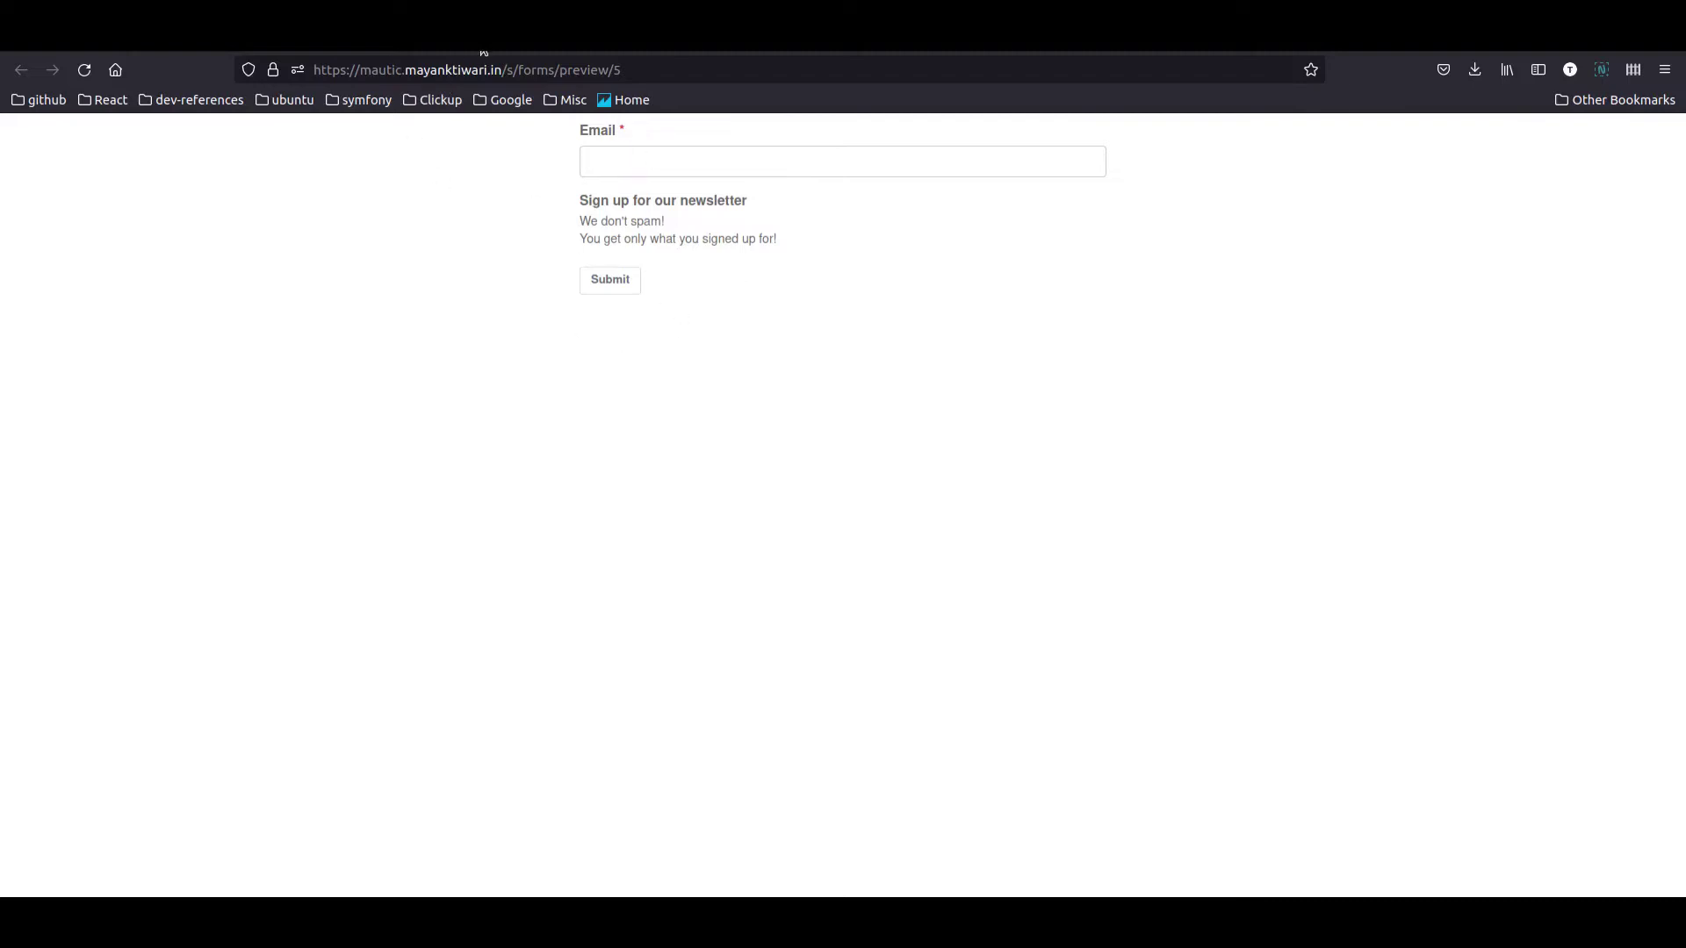
pyautogui.hotkey('ctrl', 'w')
# Step: Drag the newsletter description above the Email field and resave the form
pyautogui.click(1540, 189)
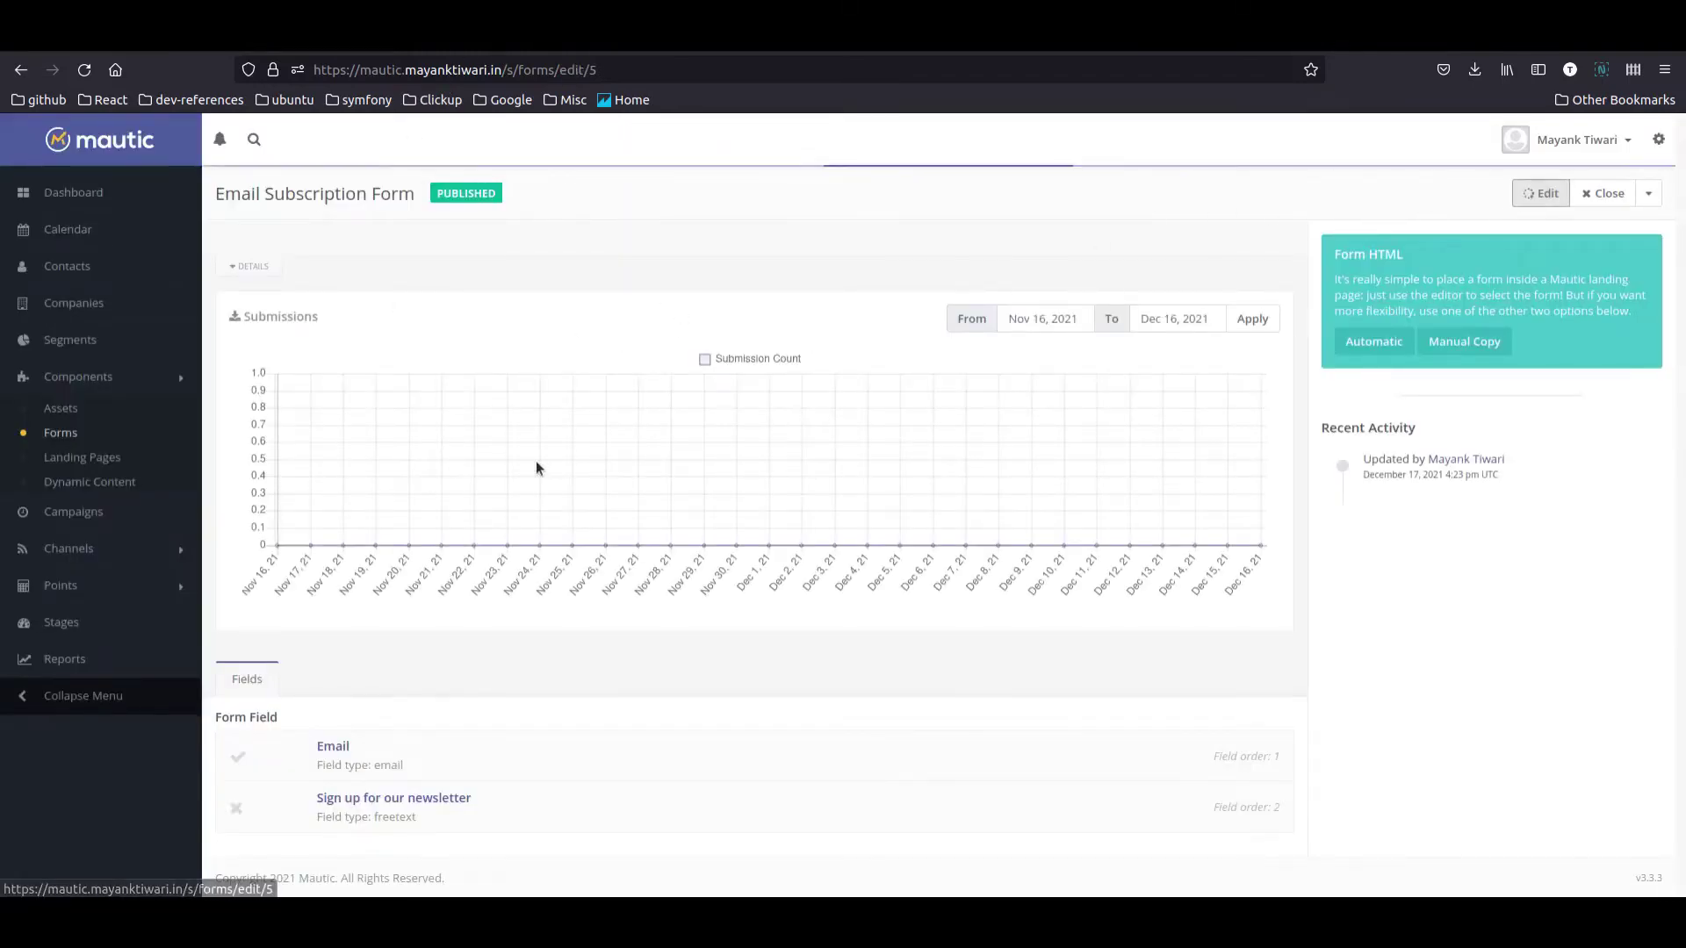
pyautogui.click(319, 239)
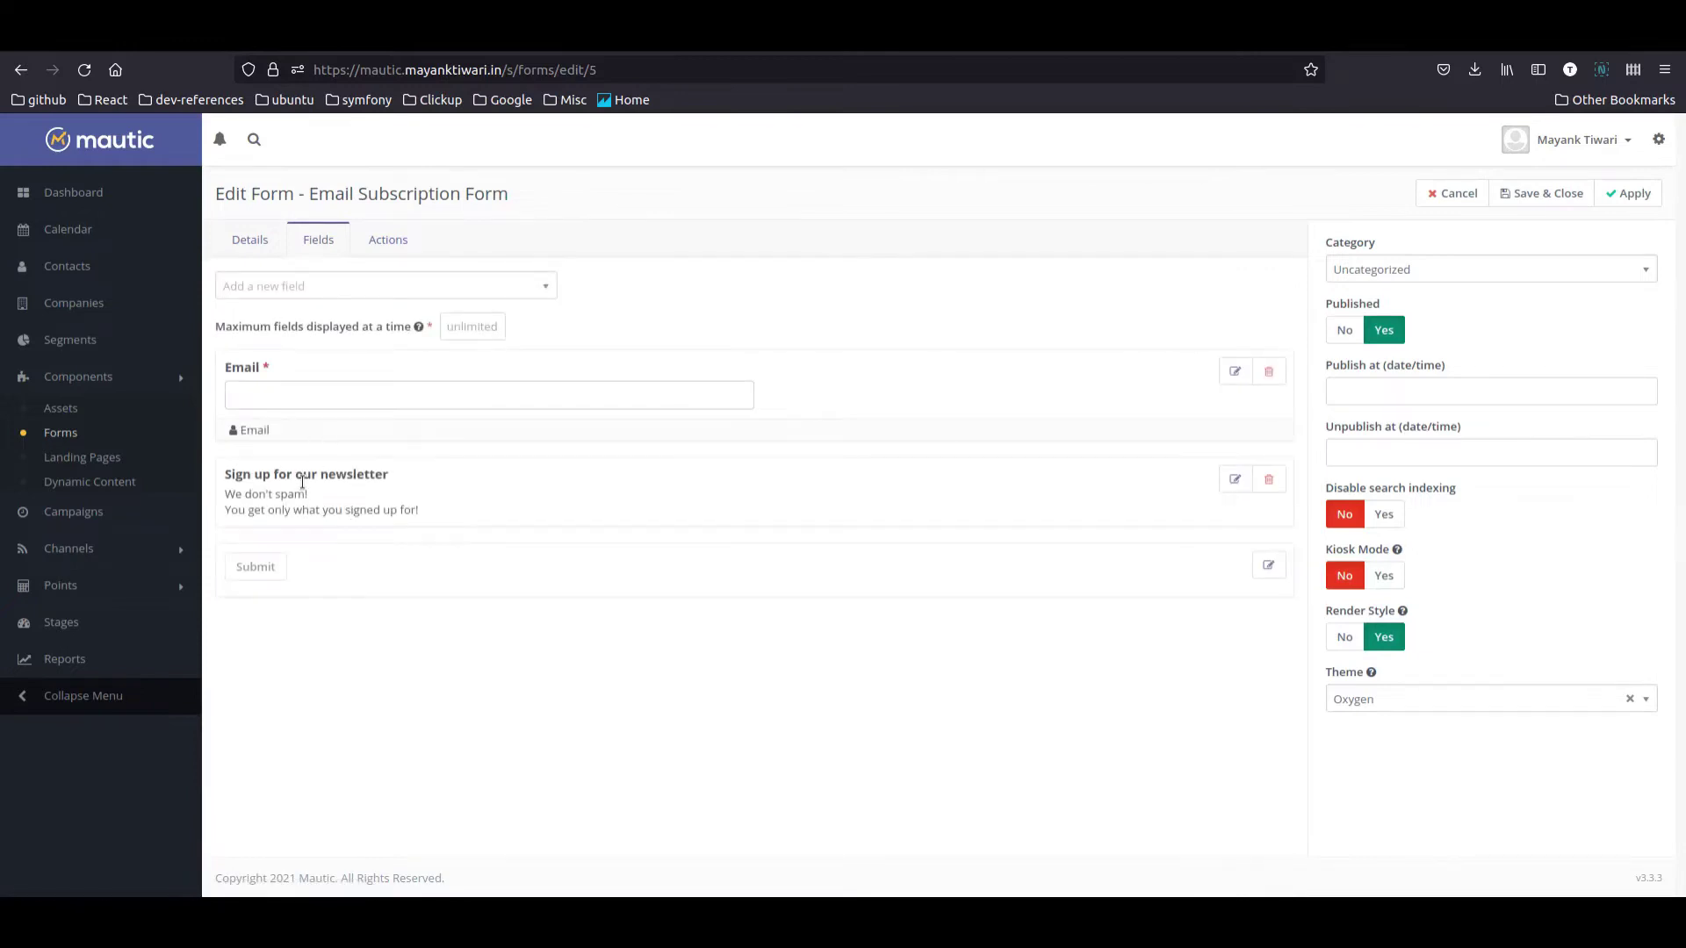
pyautogui.moveTo(318, 474); pyautogui.dragTo(309, 336)
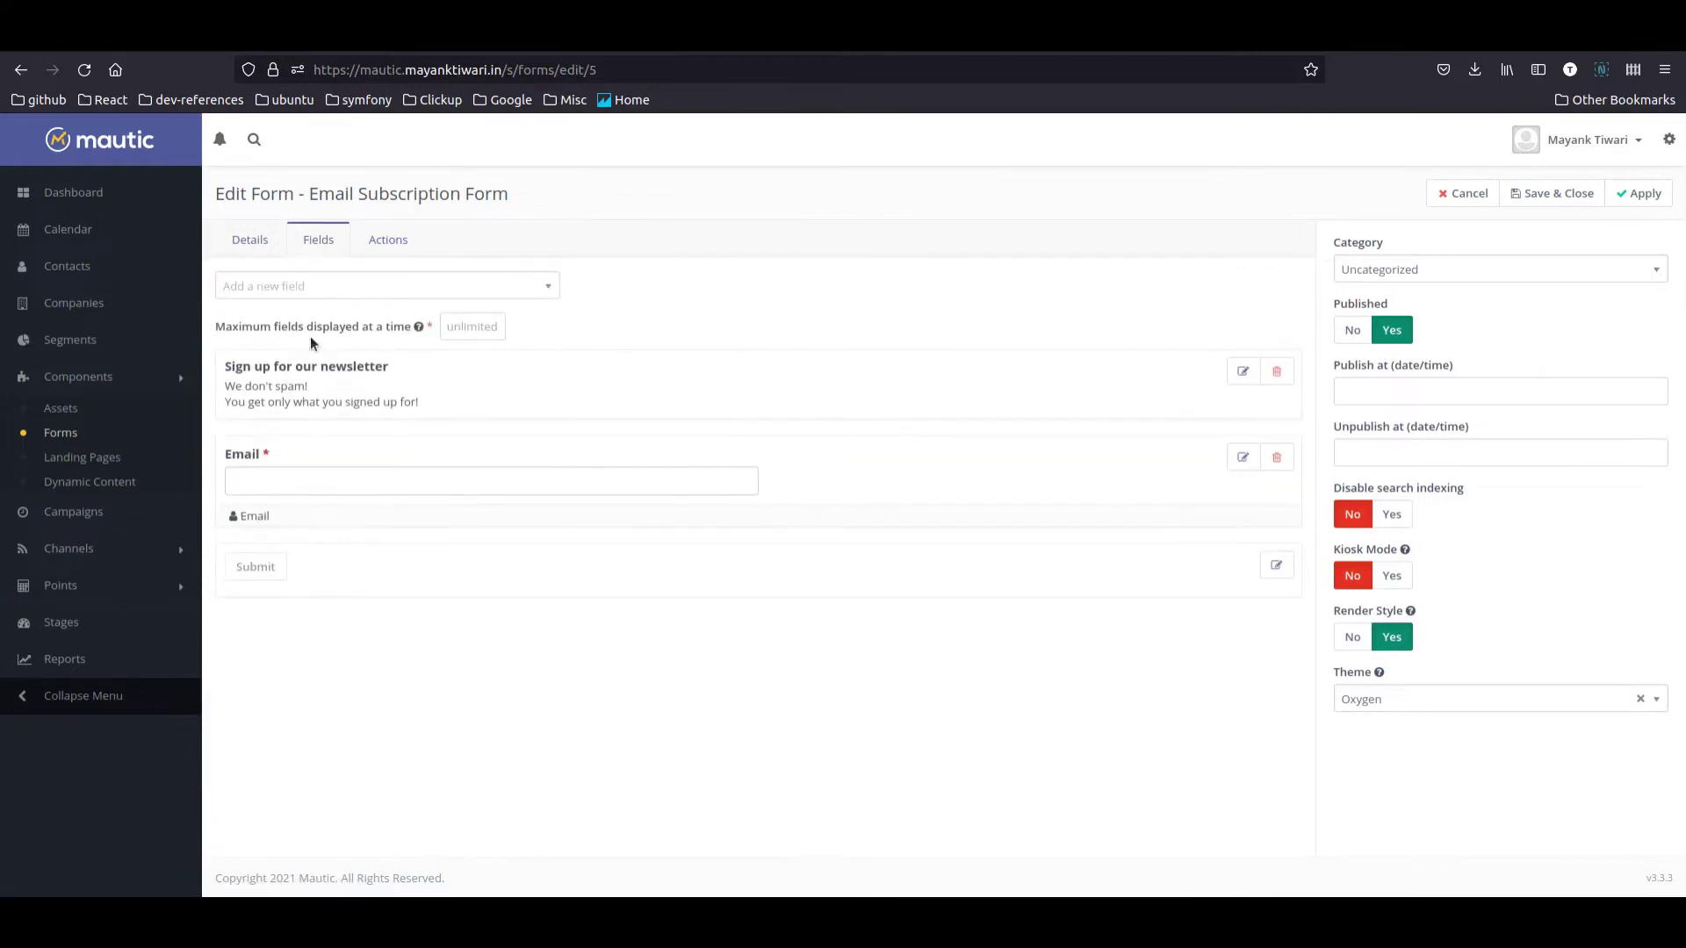
pyautogui.click(1547, 193)
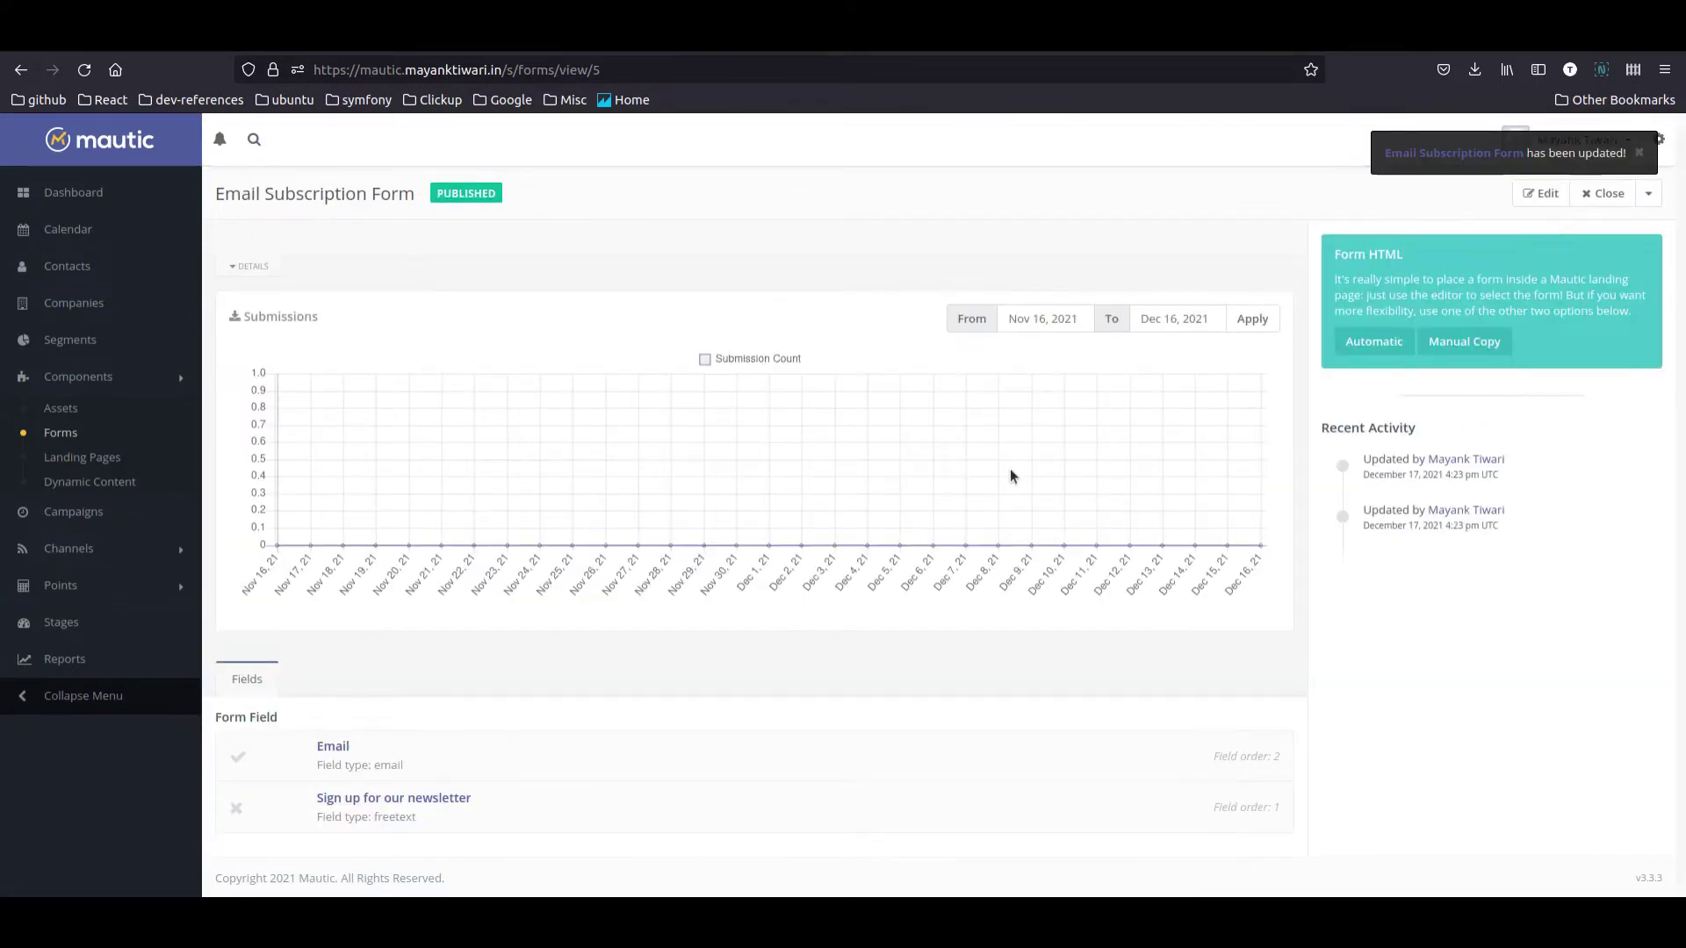
pyautogui.click(597, 70)
pyautogui.press('BackSpace')
# Step: Retitle the Example Landing page to 'Email Newsletter Subscription'
pyautogui.click(82, 458)
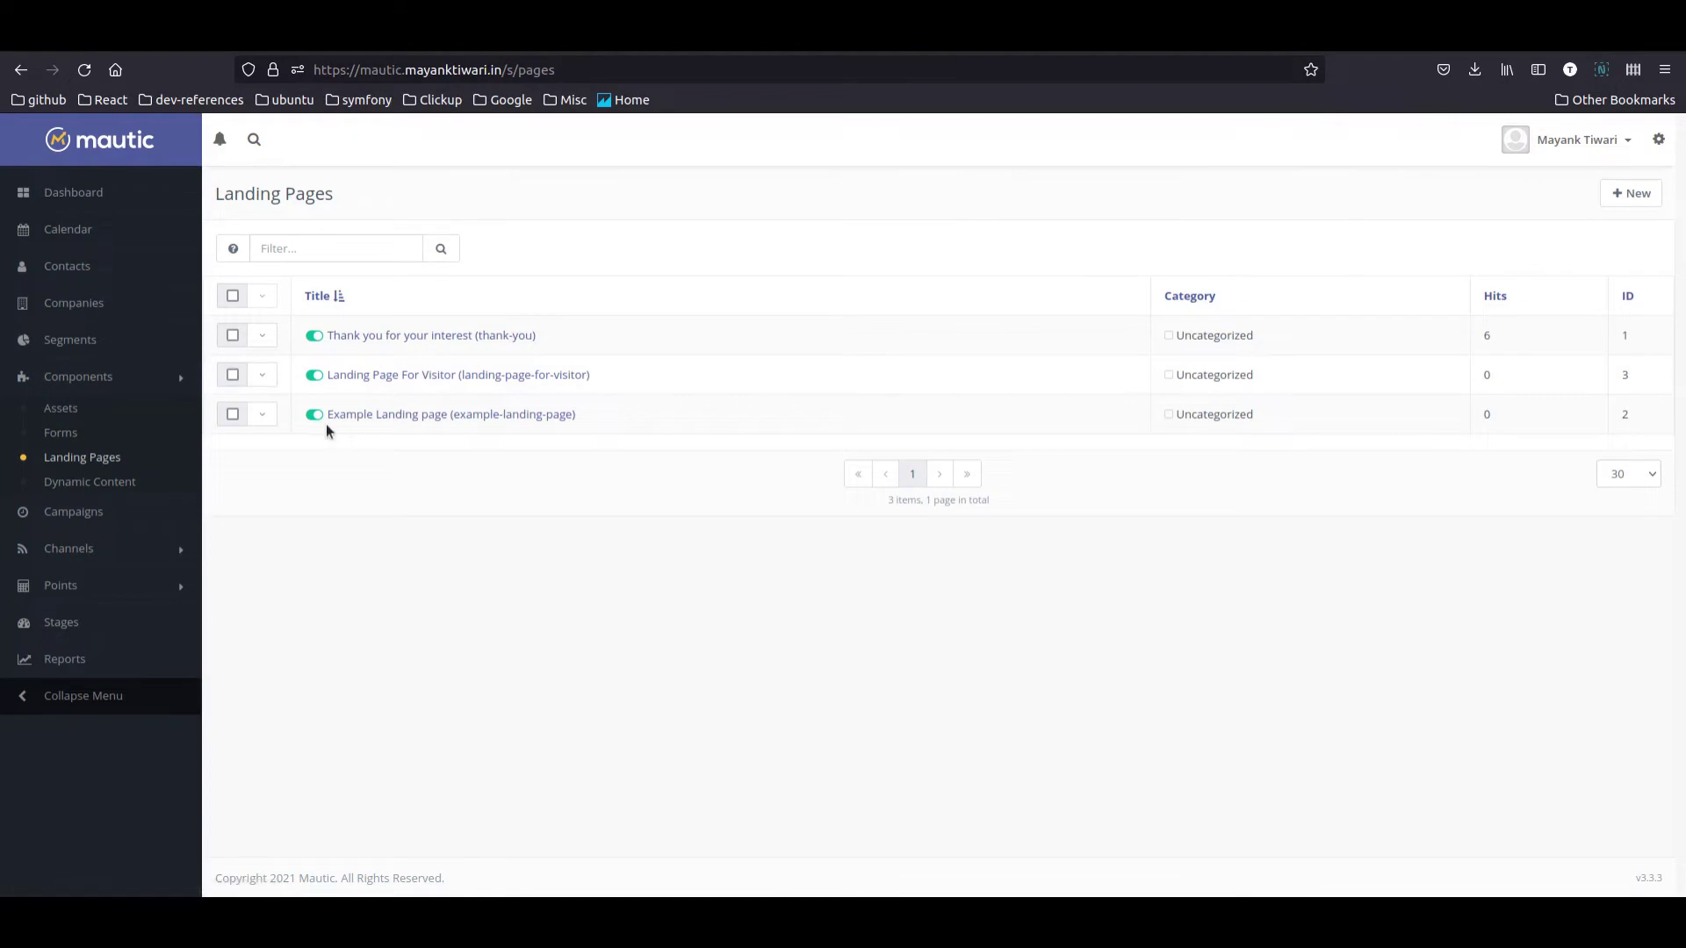
pyautogui.click(262, 422)
pyautogui.click(297, 443)
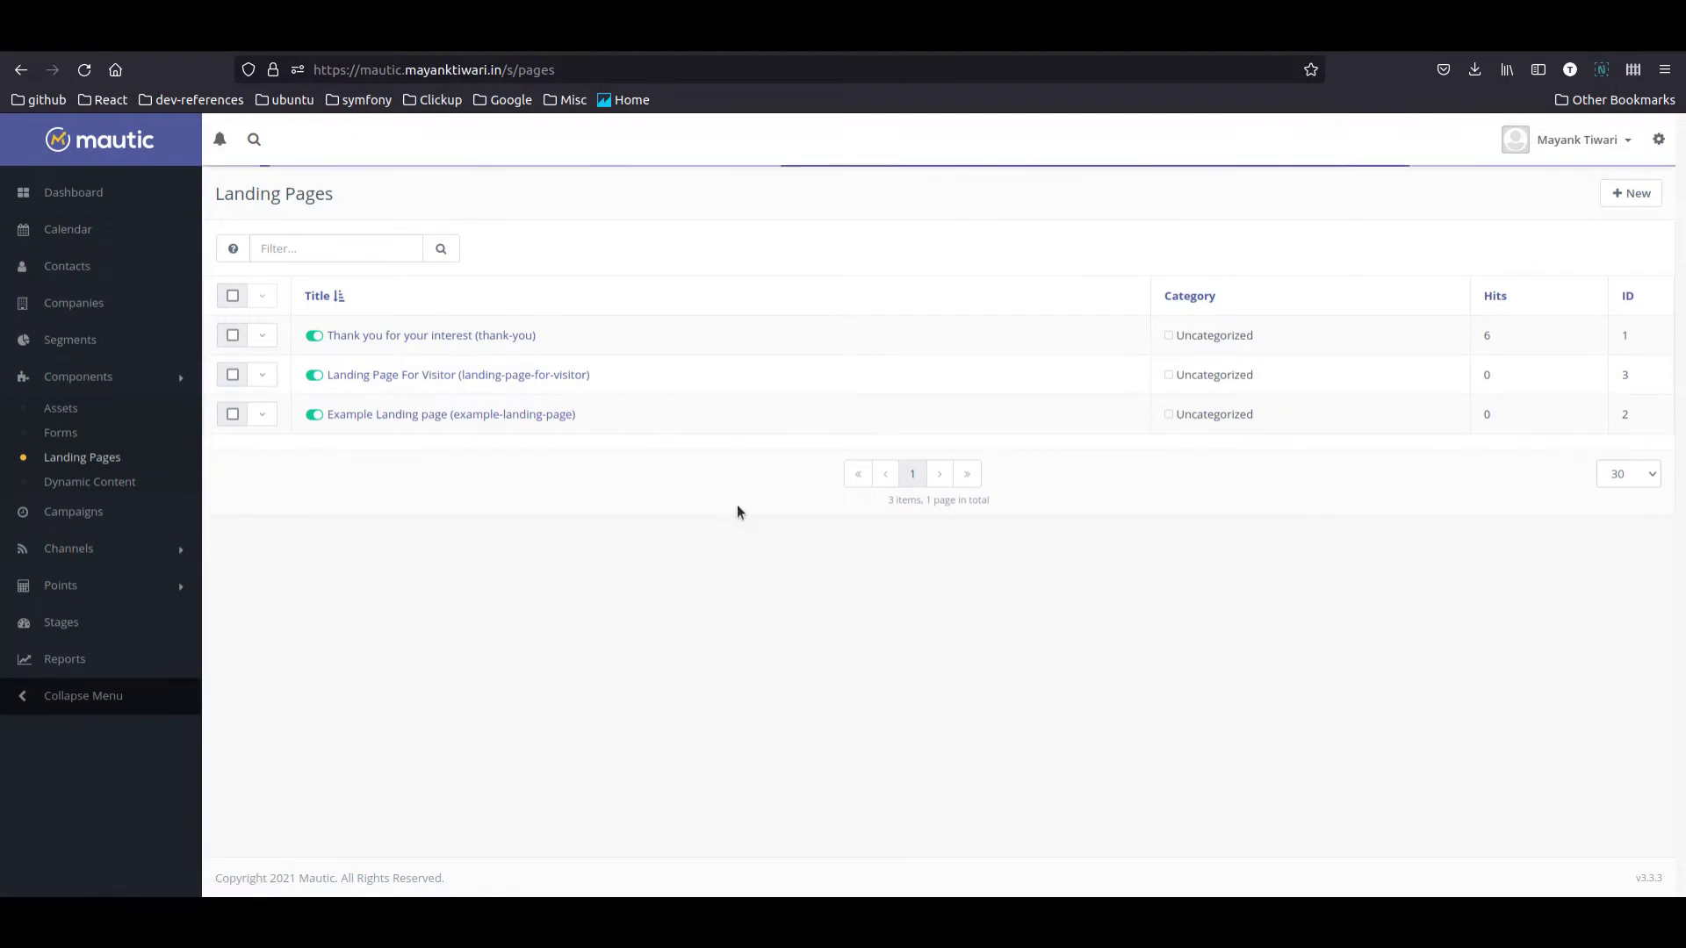
pyautogui.moveTo(1484, 268); pyautogui.dragTo(1175, 226)
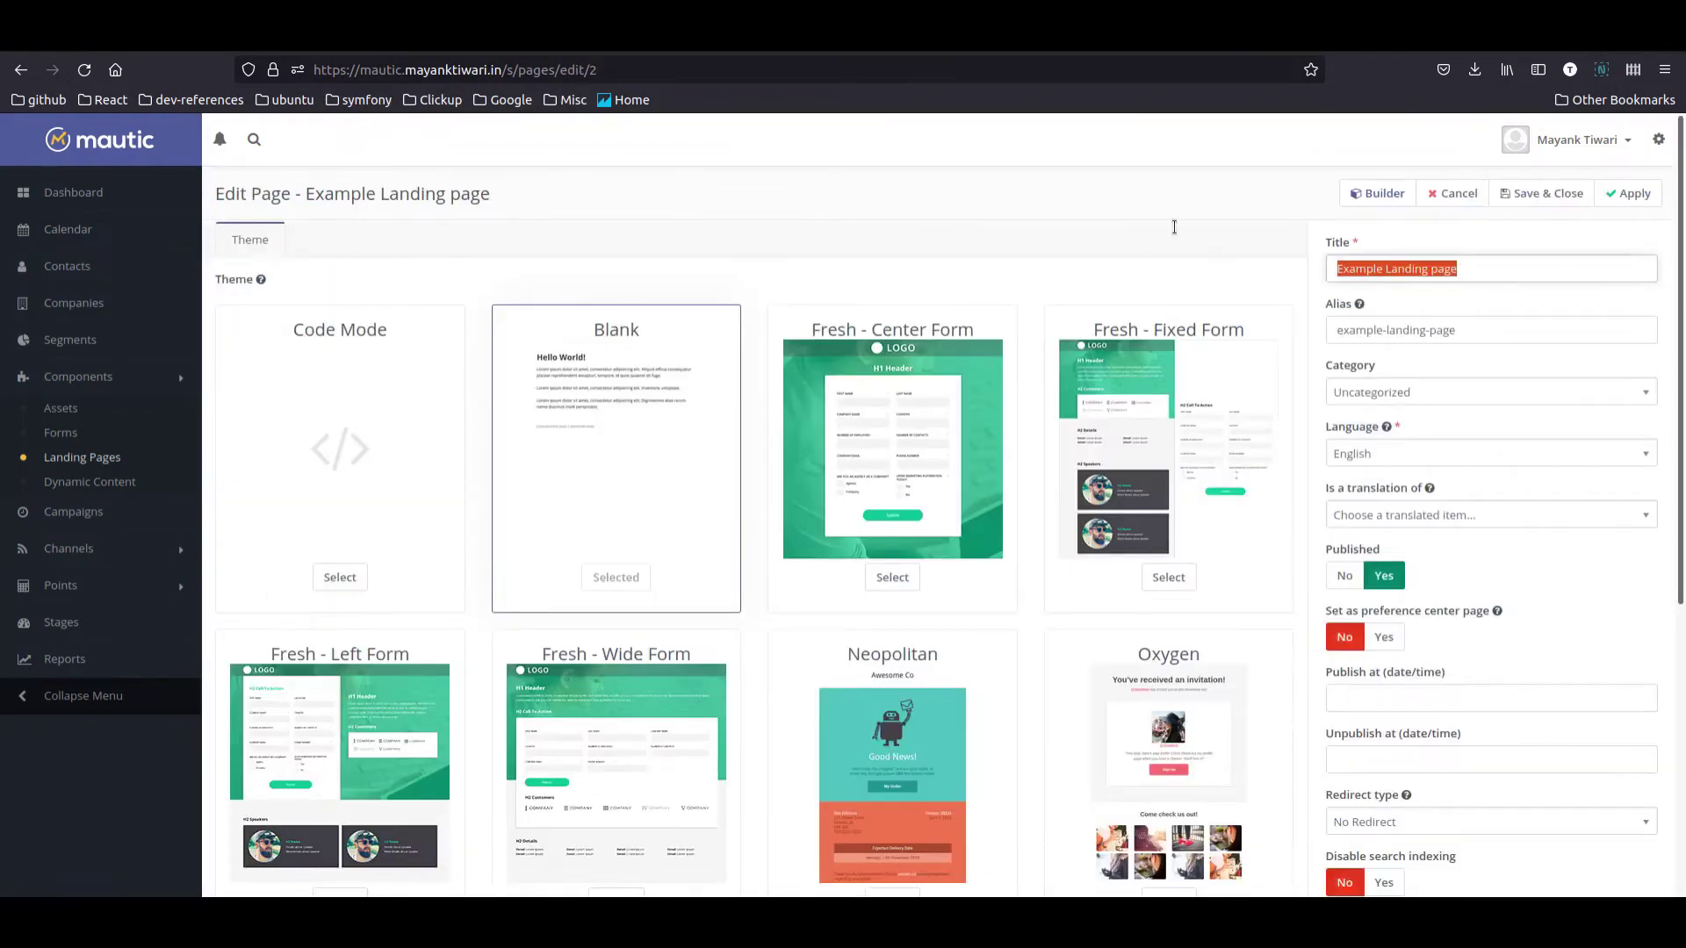
pyautogui.write('Email')
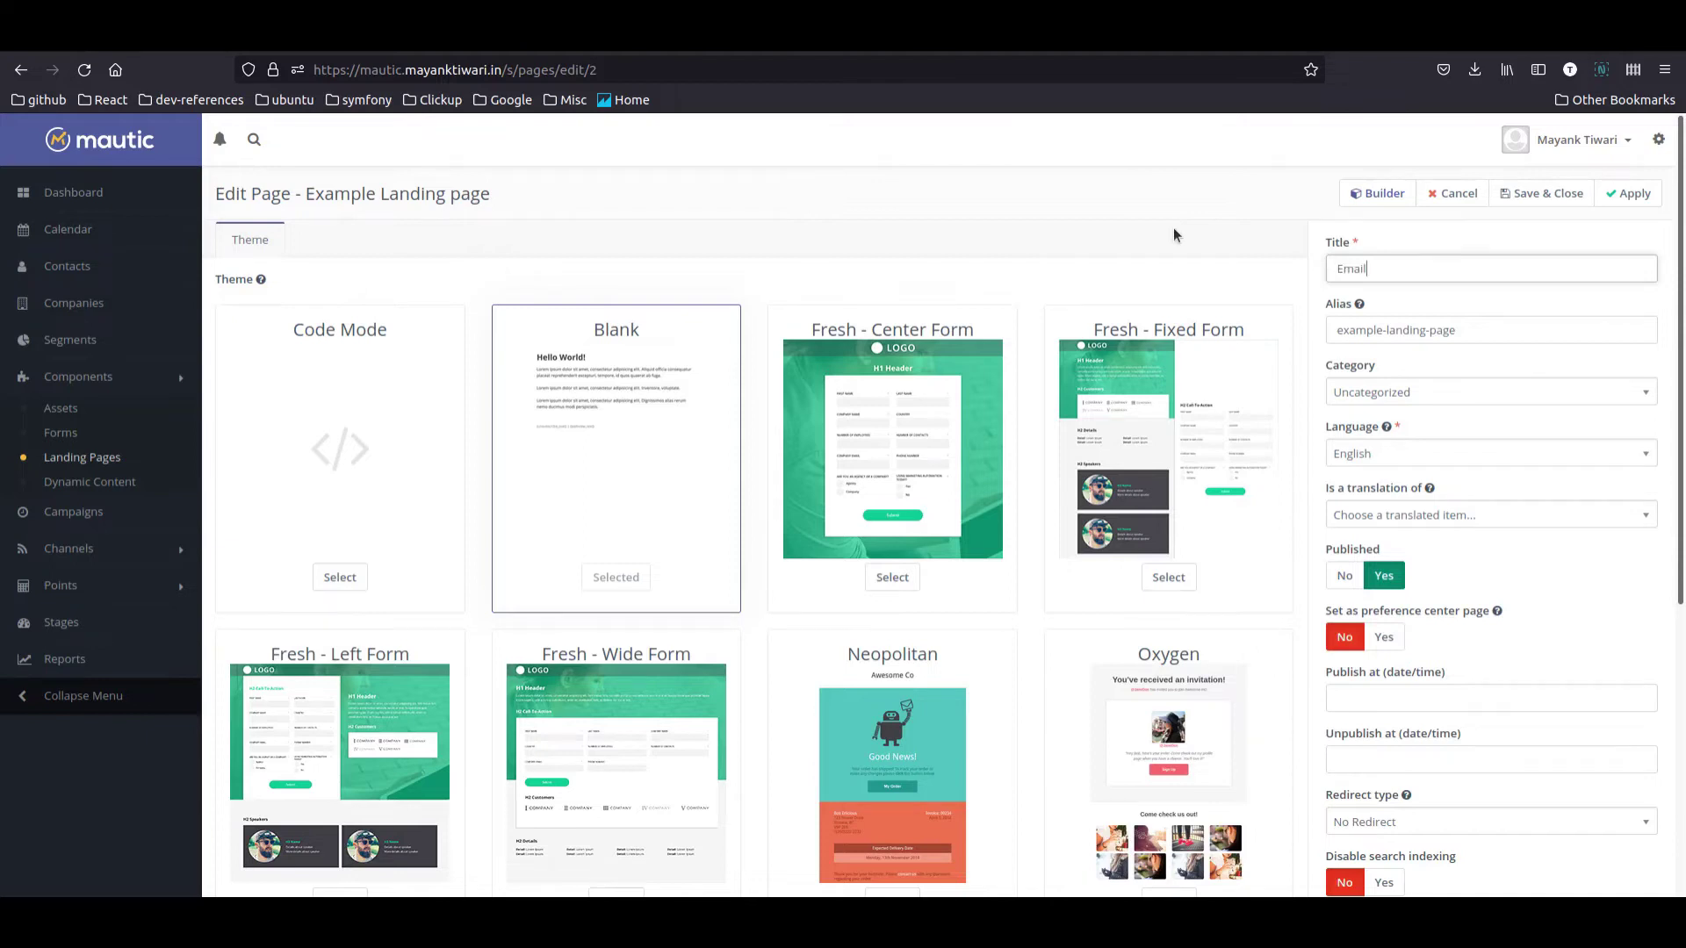
pyautogui.write(' Newsletter Signup!')
pyautogui.press('Home')
pyautogui.hotkey('shift', 'Right')
pyautogui.hotkey('shift', 'Right')
pyautogui.hotkey('shift', 'Right')
pyautogui.hotkey('shift', 'Right')
pyautogui.hotkey('shift', 'Right')
pyautogui.hotkey('shift', 'Right')
pyautogui.press('Right')
pyautogui.hotkey('ctrl', 'Right')
pyautogui.hotkey('ctrl', 'Right')
pyautogui.hotkey('shift', 'Right')
pyautogui.hotkey('shift', 'Right')
pyautogui.hotkey('shift', 'Right')
pyautogui.hotkey('shift', 'Right')
pyautogui.hotkey('shift', 'Right')
pyautogui.hotkey('shift', 'Right')
pyautogui.hotkey('shift', 'Right')
pyautogui.write('Subscription')
# Step: Change the page alias to 'email-newsletter-subscription'
pyautogui.press('Tab')
pyautogui.press('BackSpace')
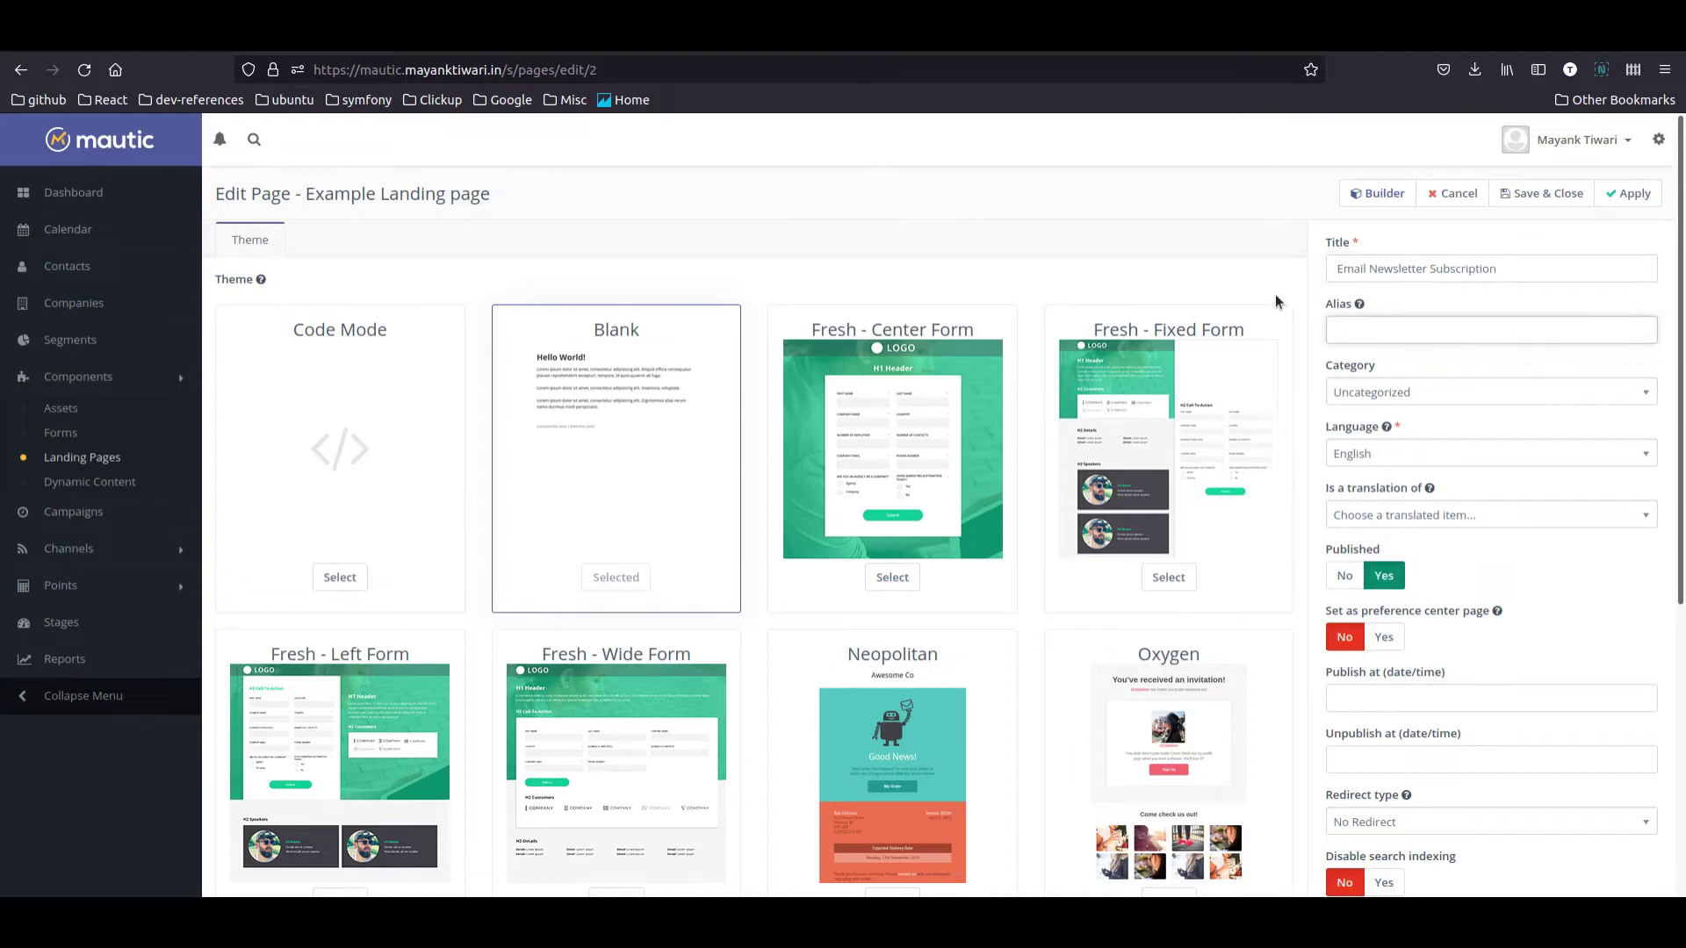
pyautogui.write('email-newsletter-subscription')
# Step: In the builder, delete the Hello there! text, image caption, code block and image section
pyautogui.click(1357, 194)
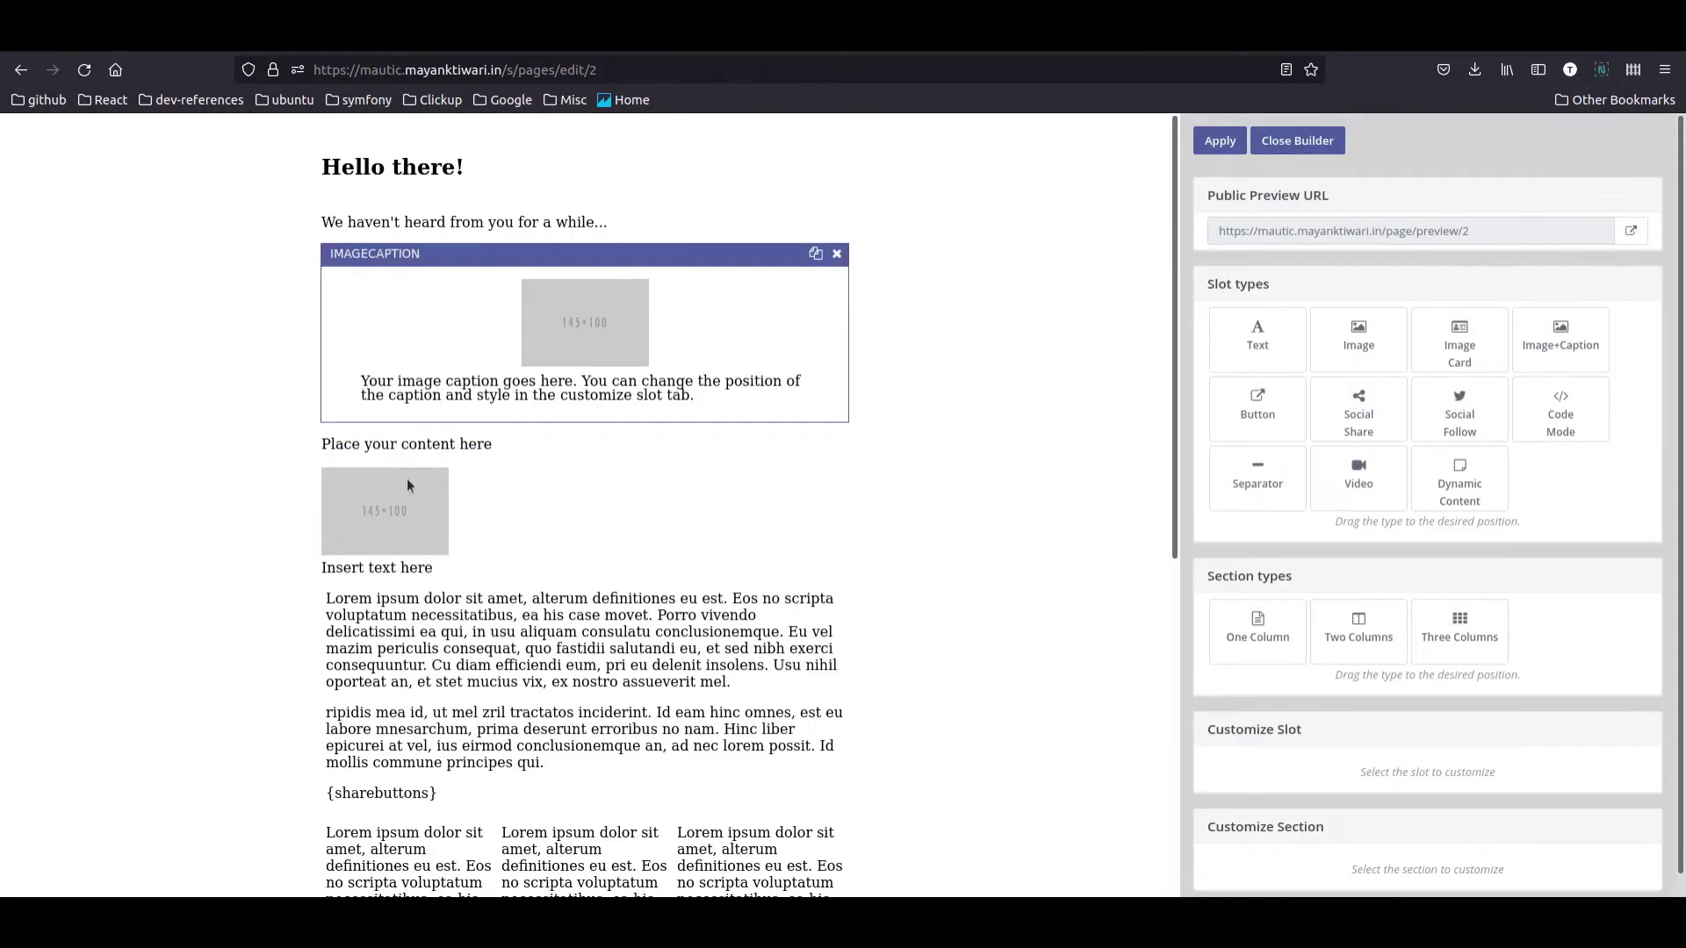
pyautogui.click(752, 240)
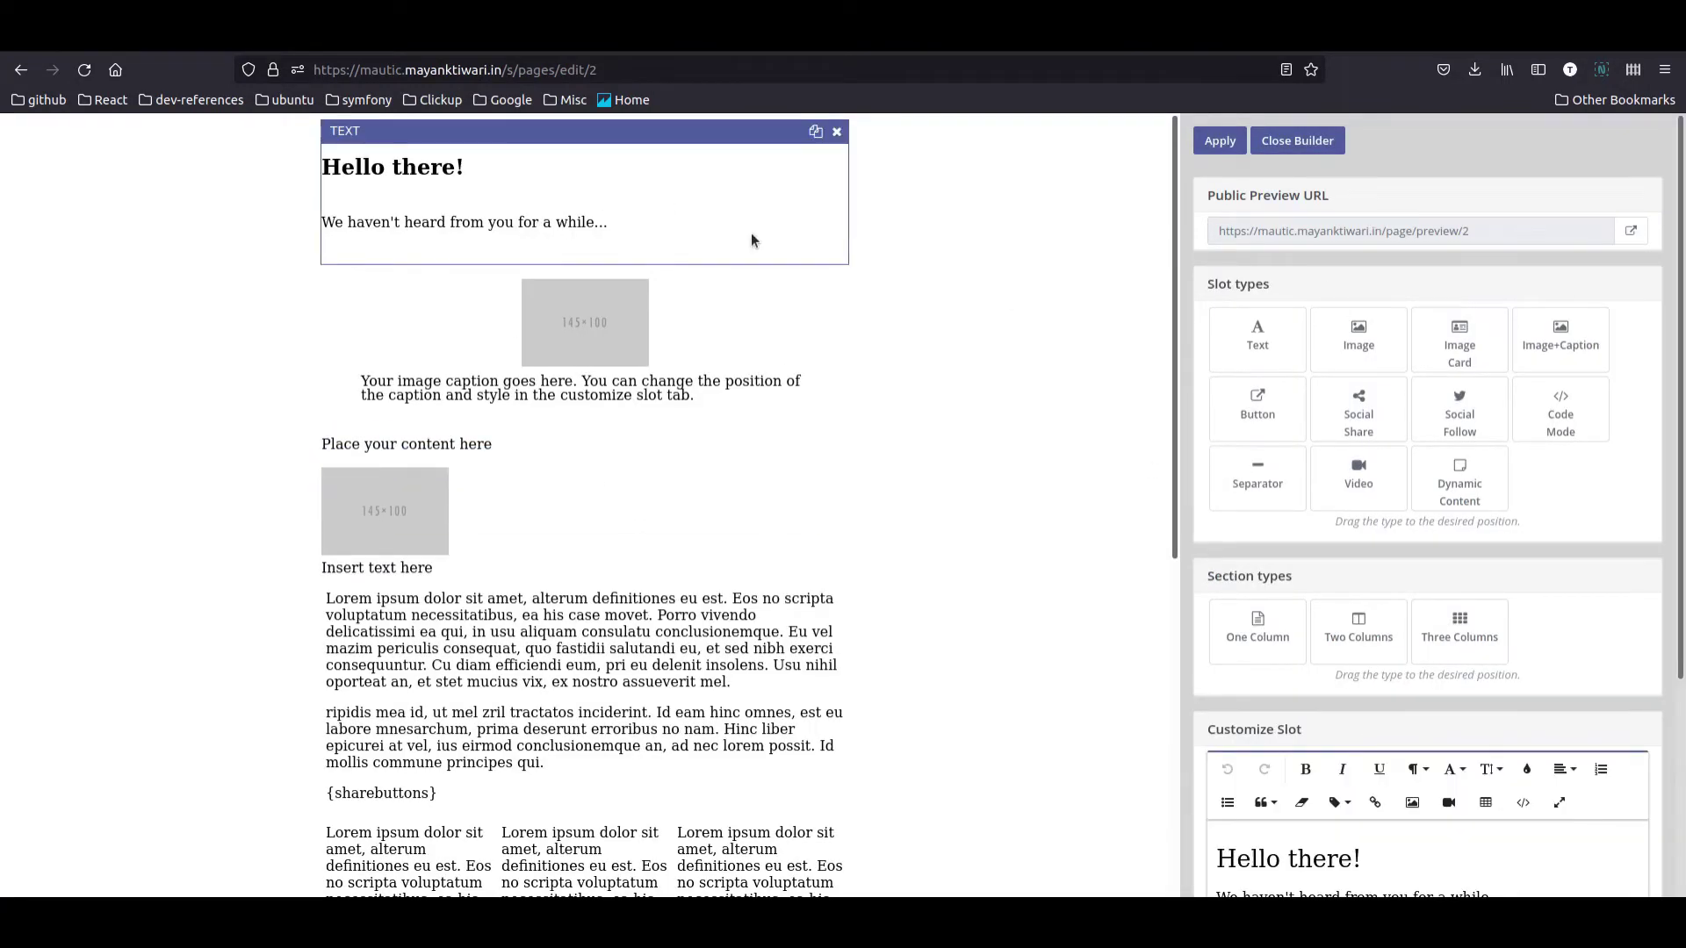
pyautogui.click(837, 131)
pyautogui.click(837, 133)
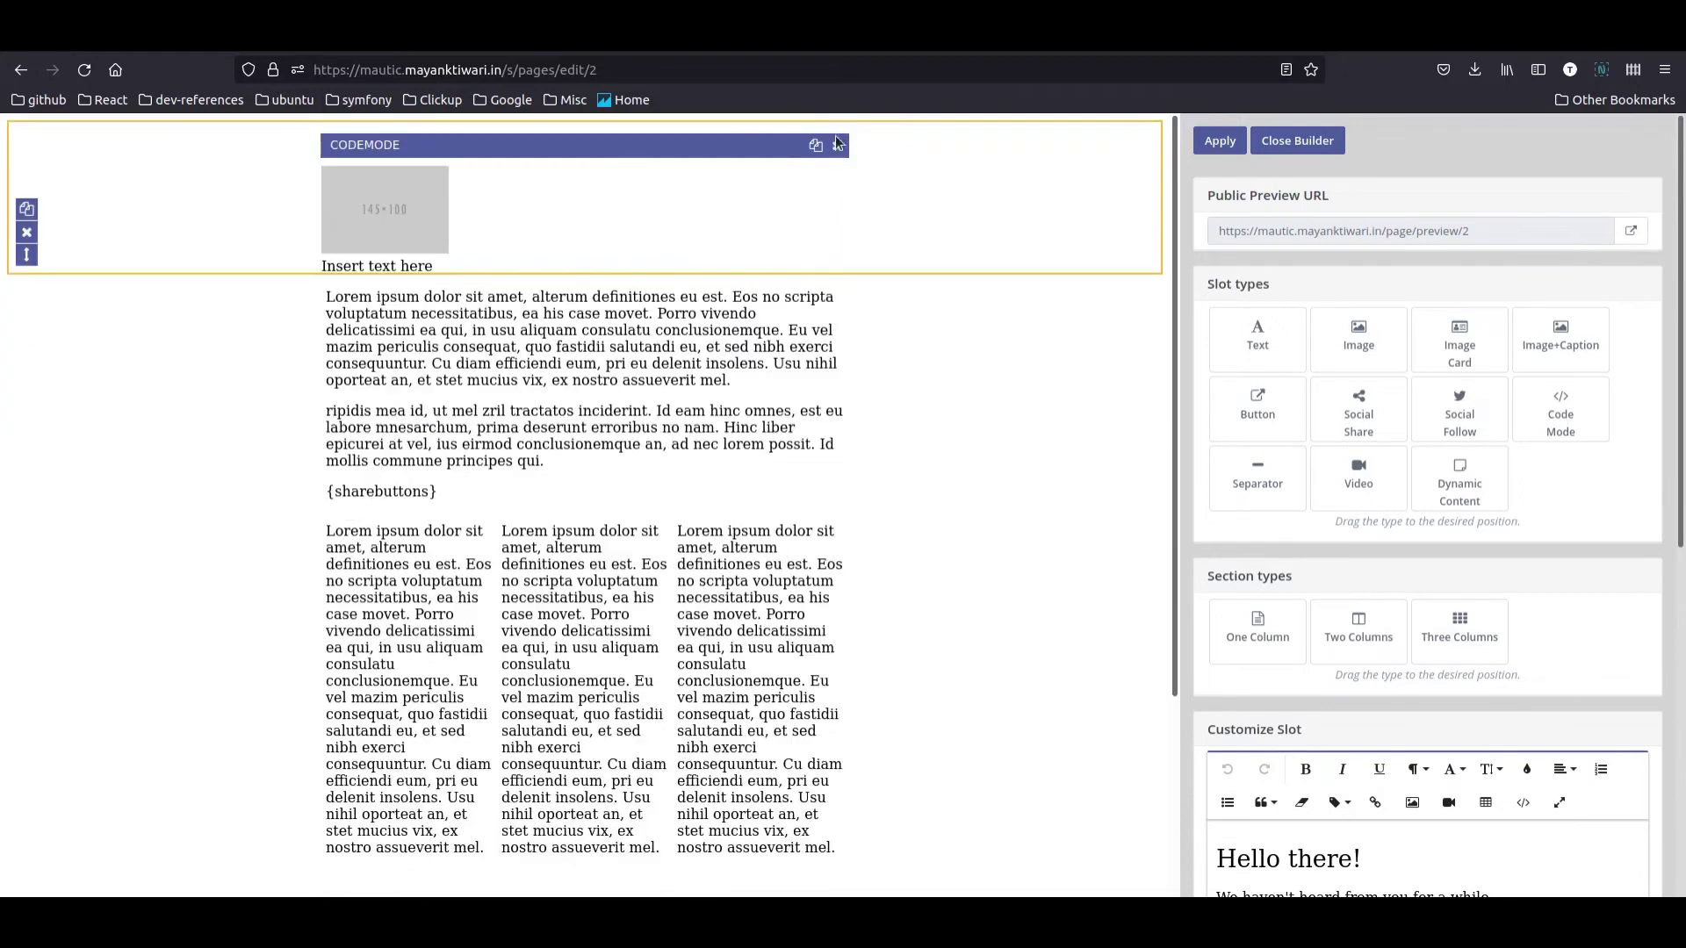
pyautogui.click(838, 144)
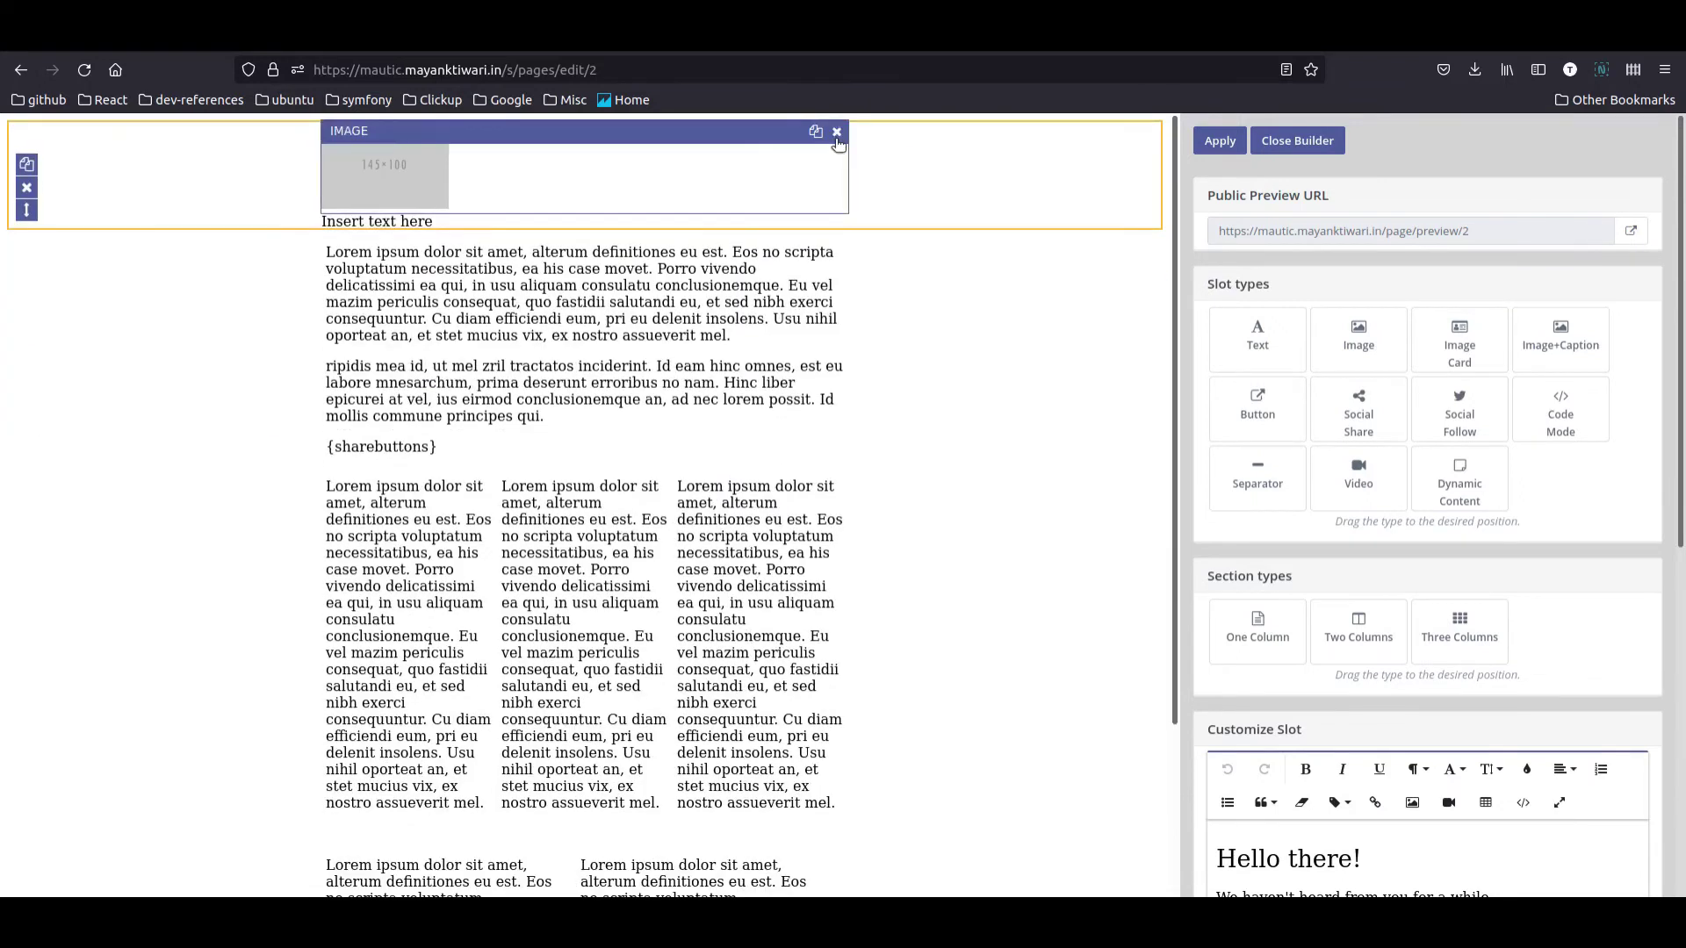
pyautogui.click(27, 188)
pyautogui.click(1026, 545)
# Step: Delete the two-column and three-column text blocks and the {sharebuttons} placeholder
pyautogui.scroll(-2, 88, 615)
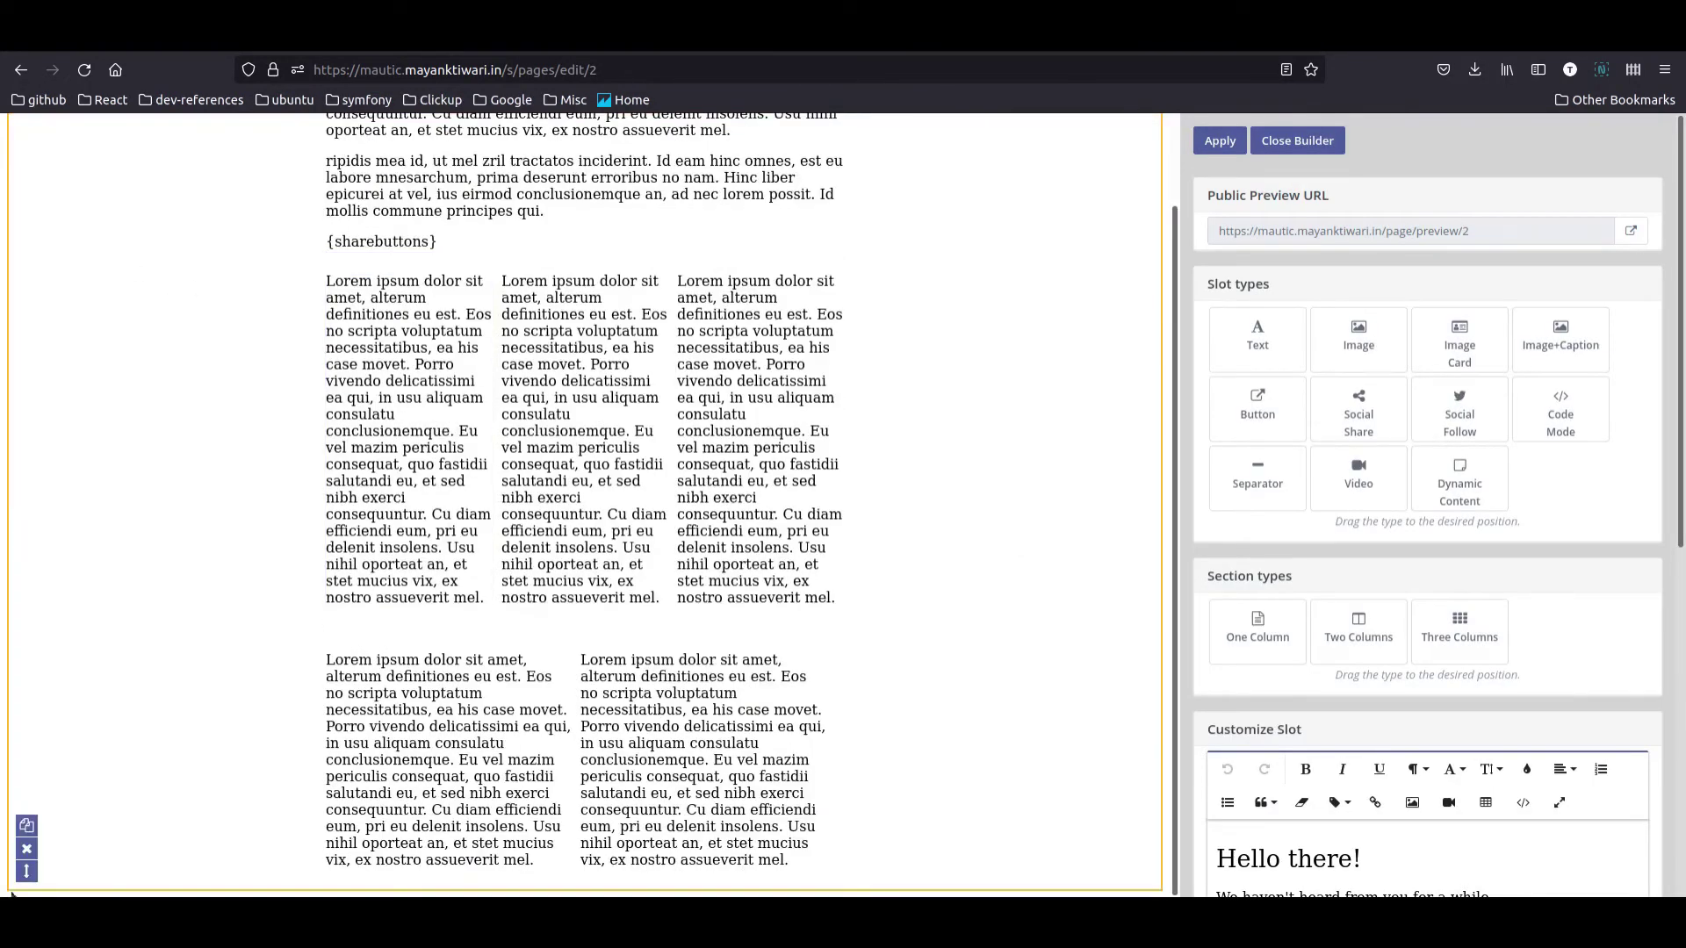
pyautogui.click(369, 694)
pyautogui.click(559, 650)
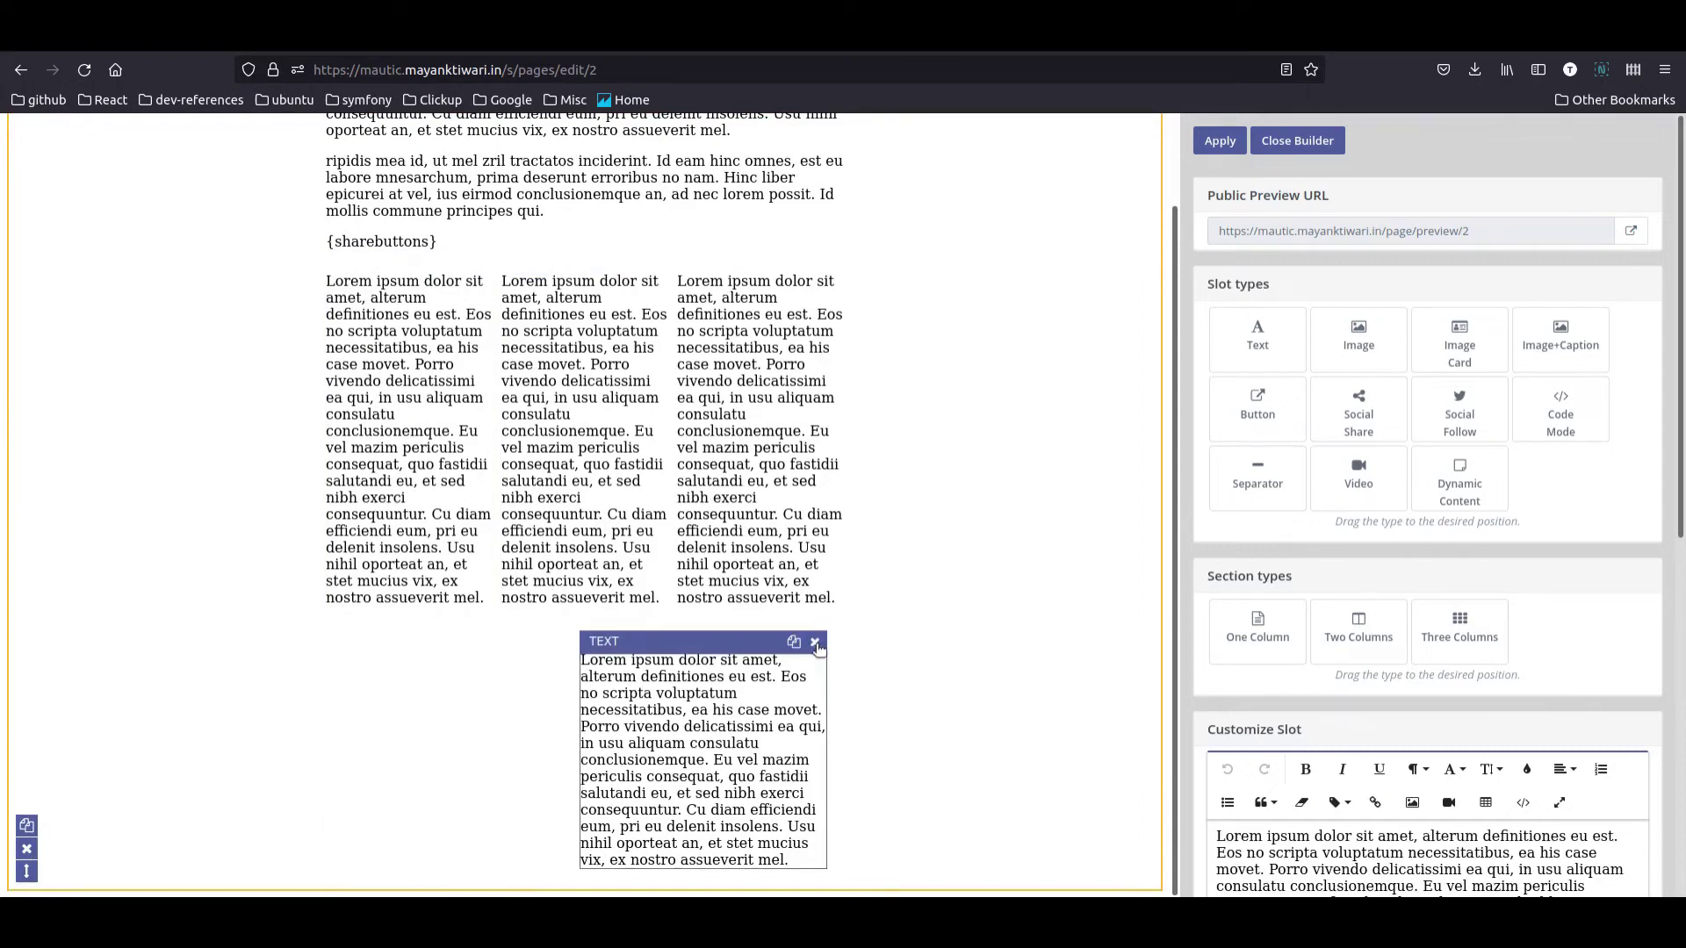
pyautogui.click(814, 642)
pyautogui.click(839, 361)
pyautogui.click(667, 360)
pyautogui.click(489, 360)
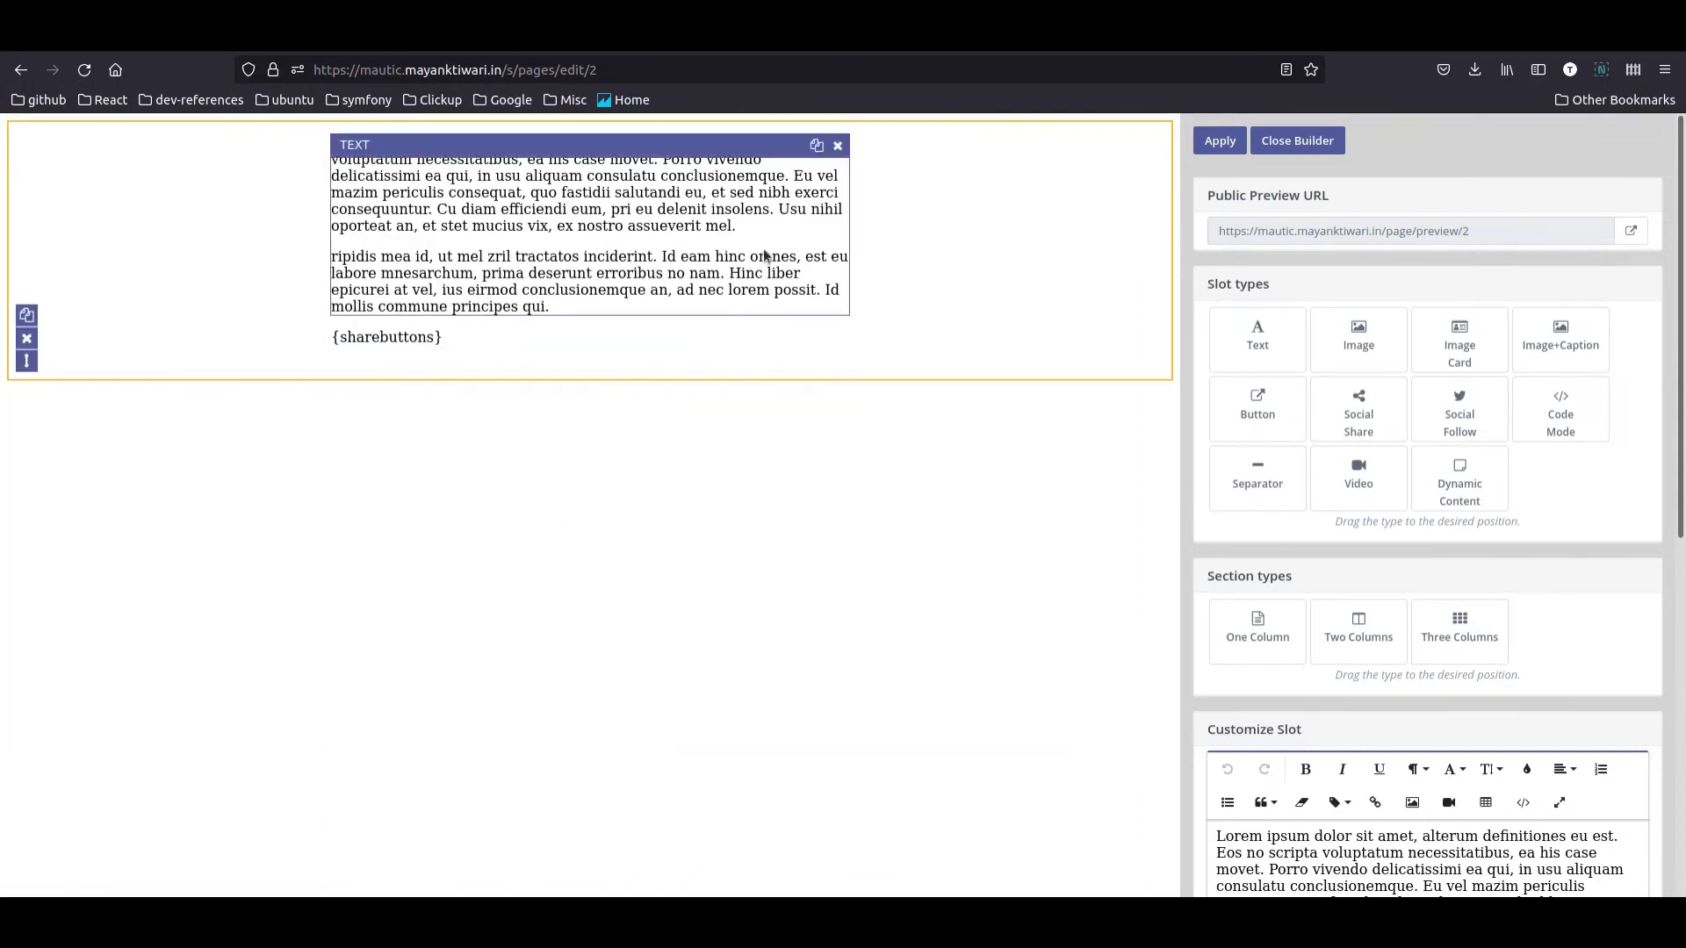
pyautogui.click(838, 321)
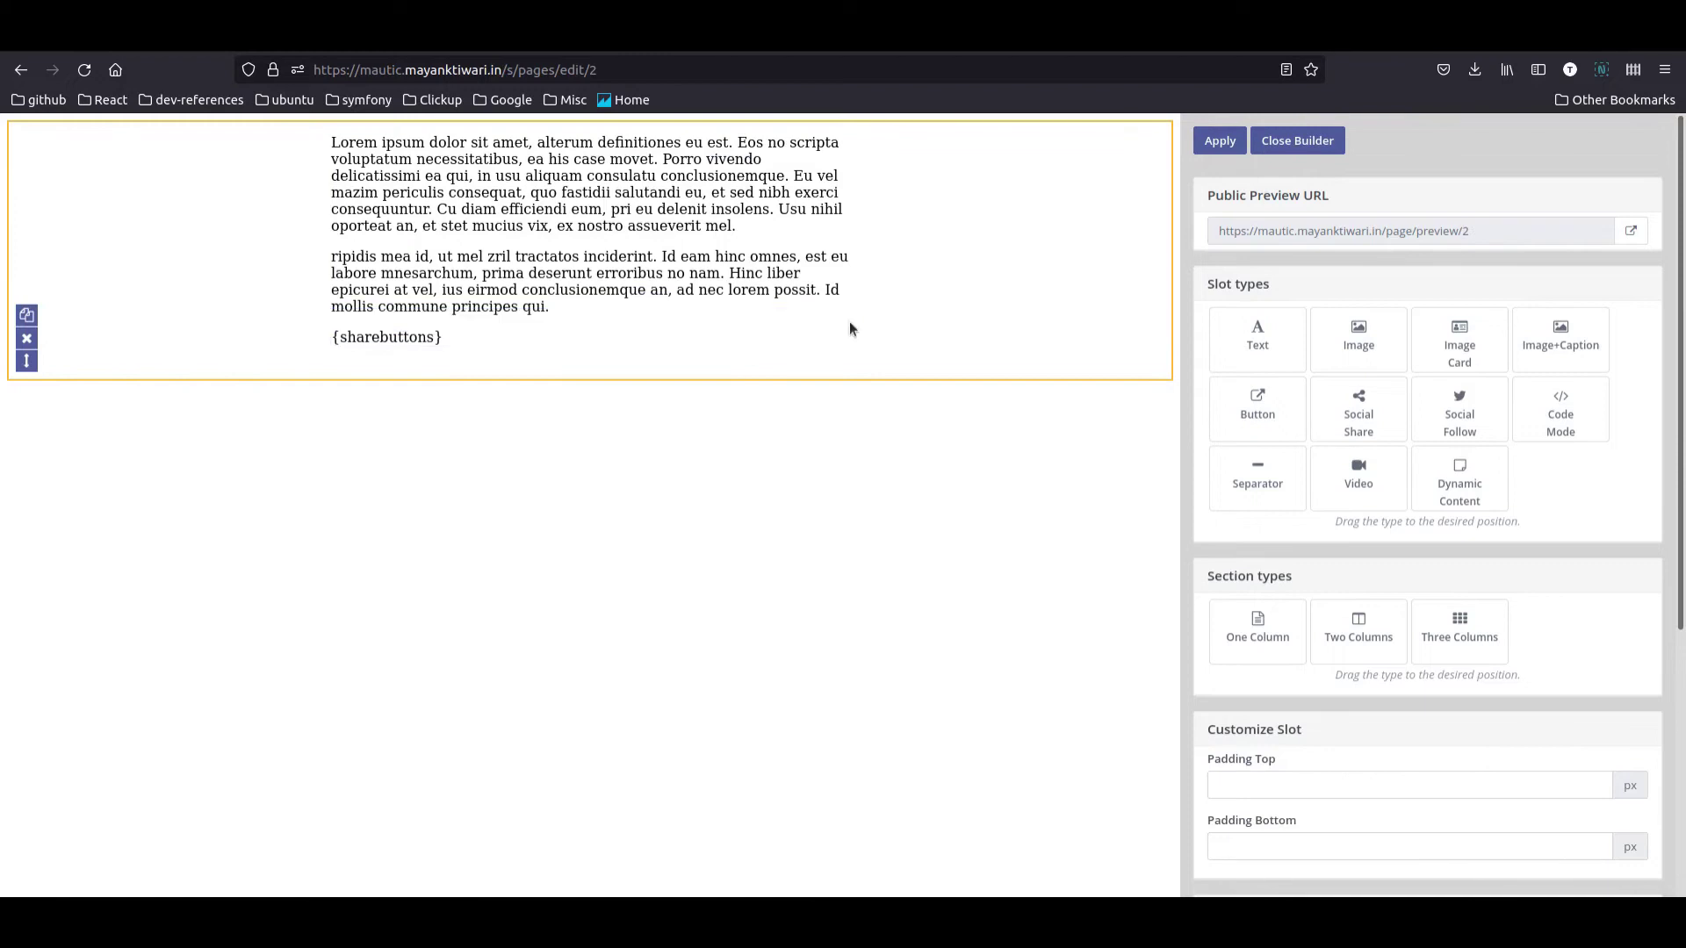
pyautogui.click(767, 260)
# Step: Rewrite the text block to 'Welcome to our website!' plus the newsletter signup prompt
pyautogui.click(1417, 477)
pyautogui.hotkey('ctrl', 'a')
pyautogui.write('lcome to our website!')
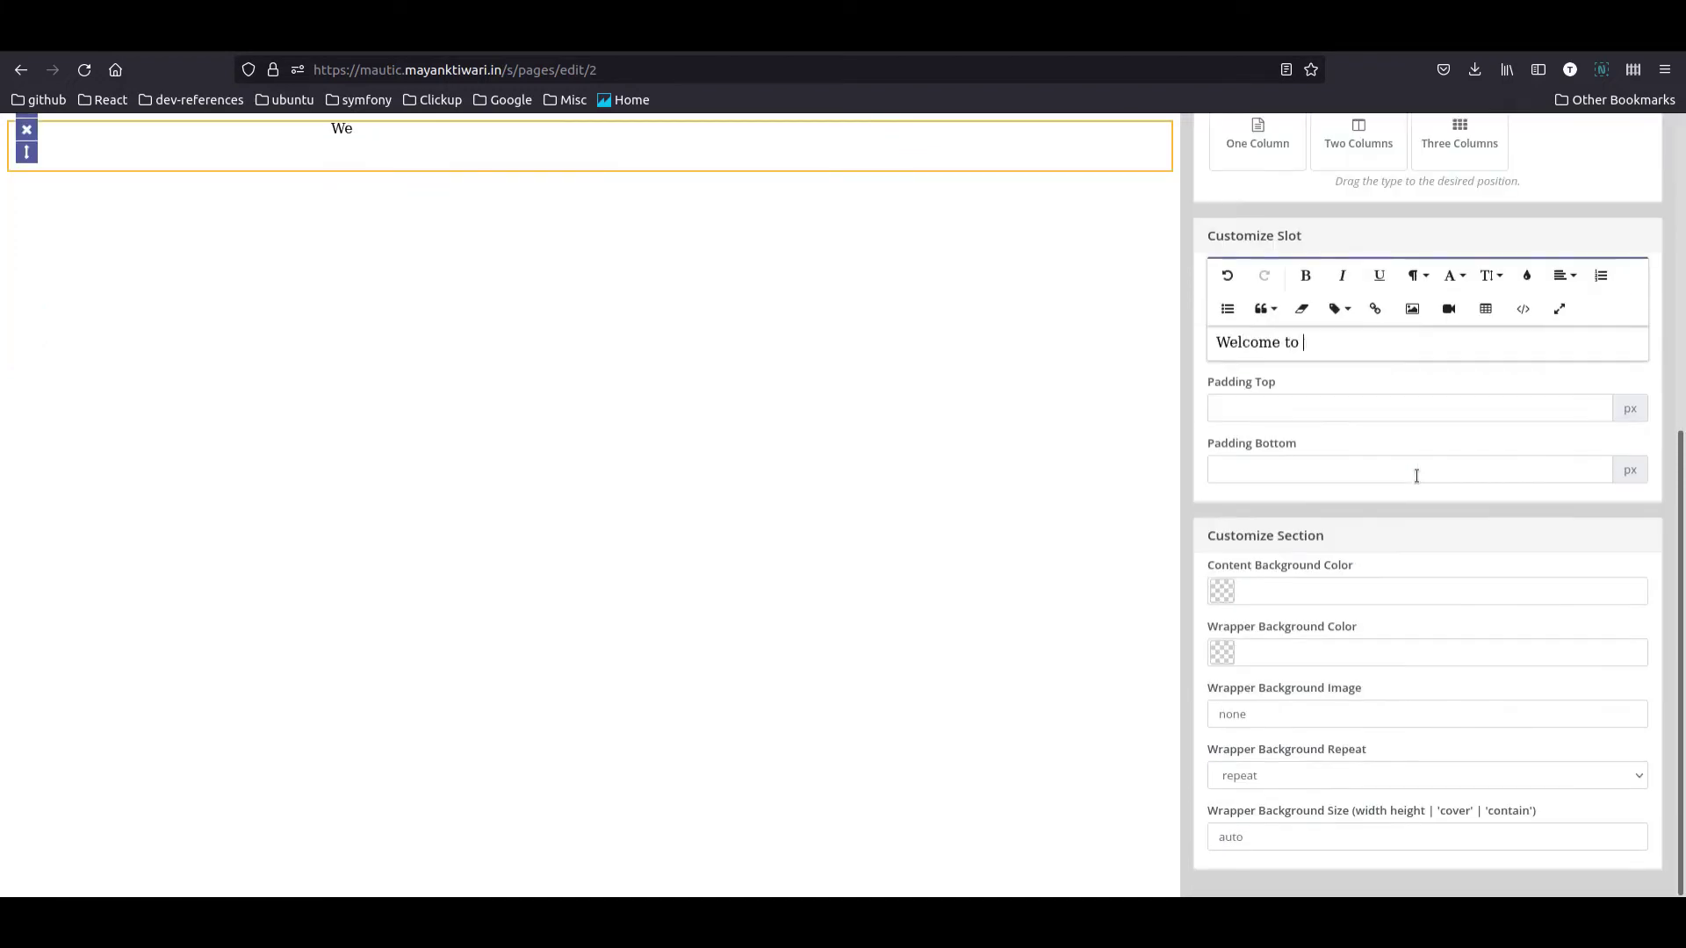
pyautogui.press('Return')
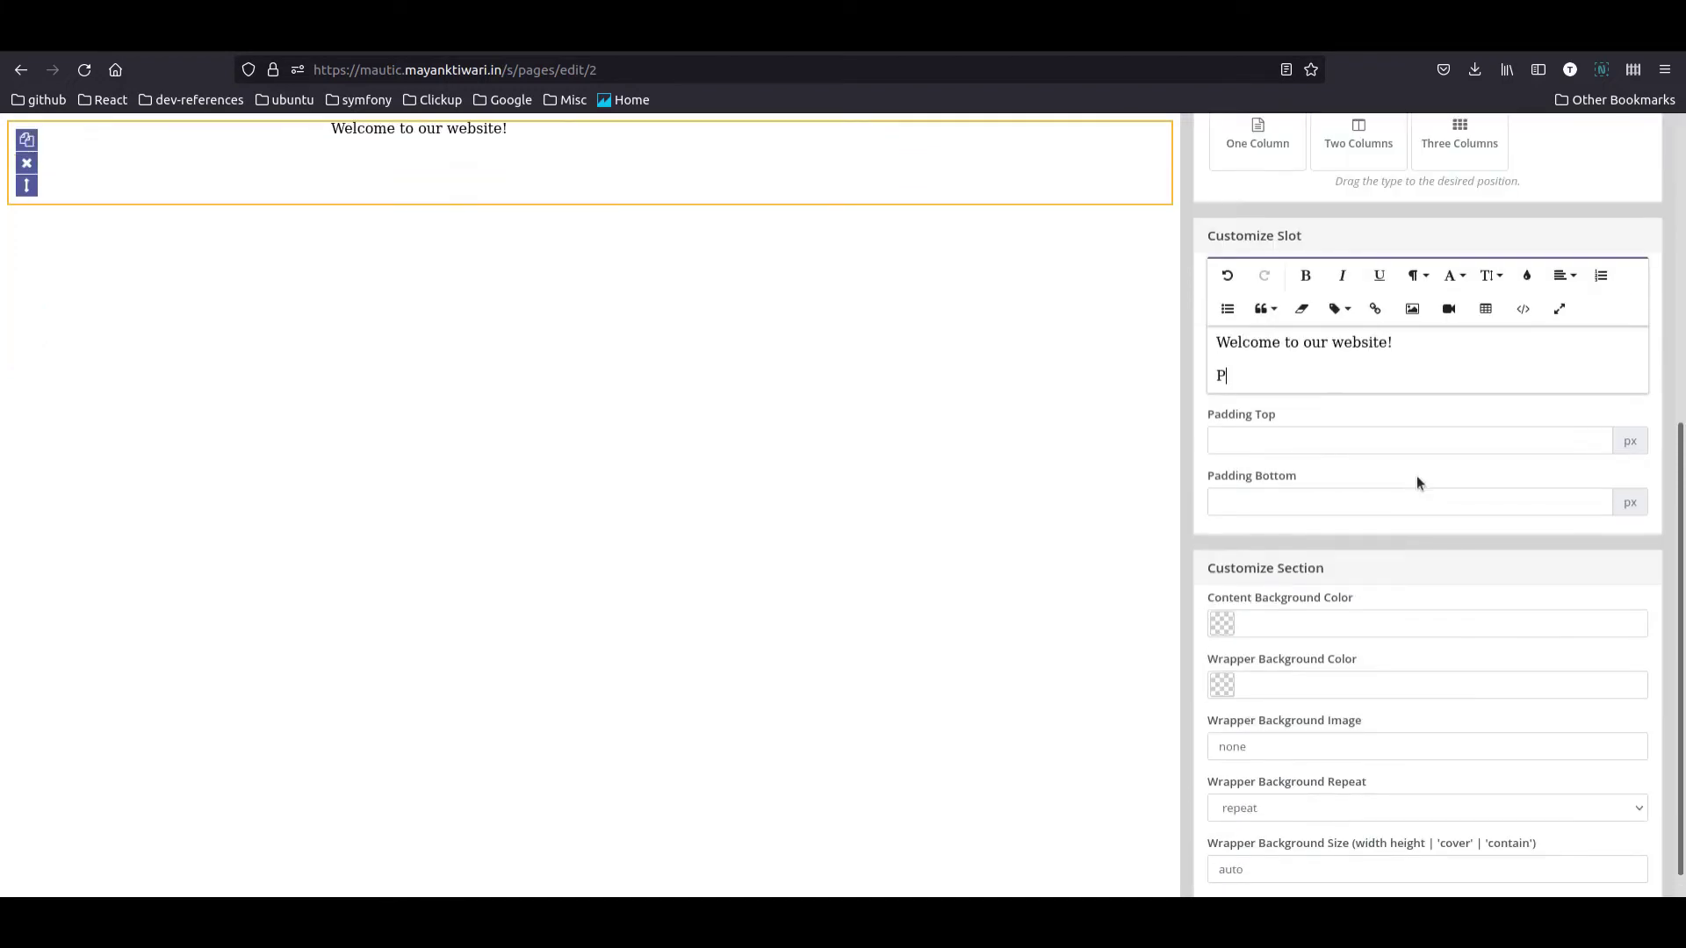
pyautogui.write('To Signup for Email newsletter submit the form below!')
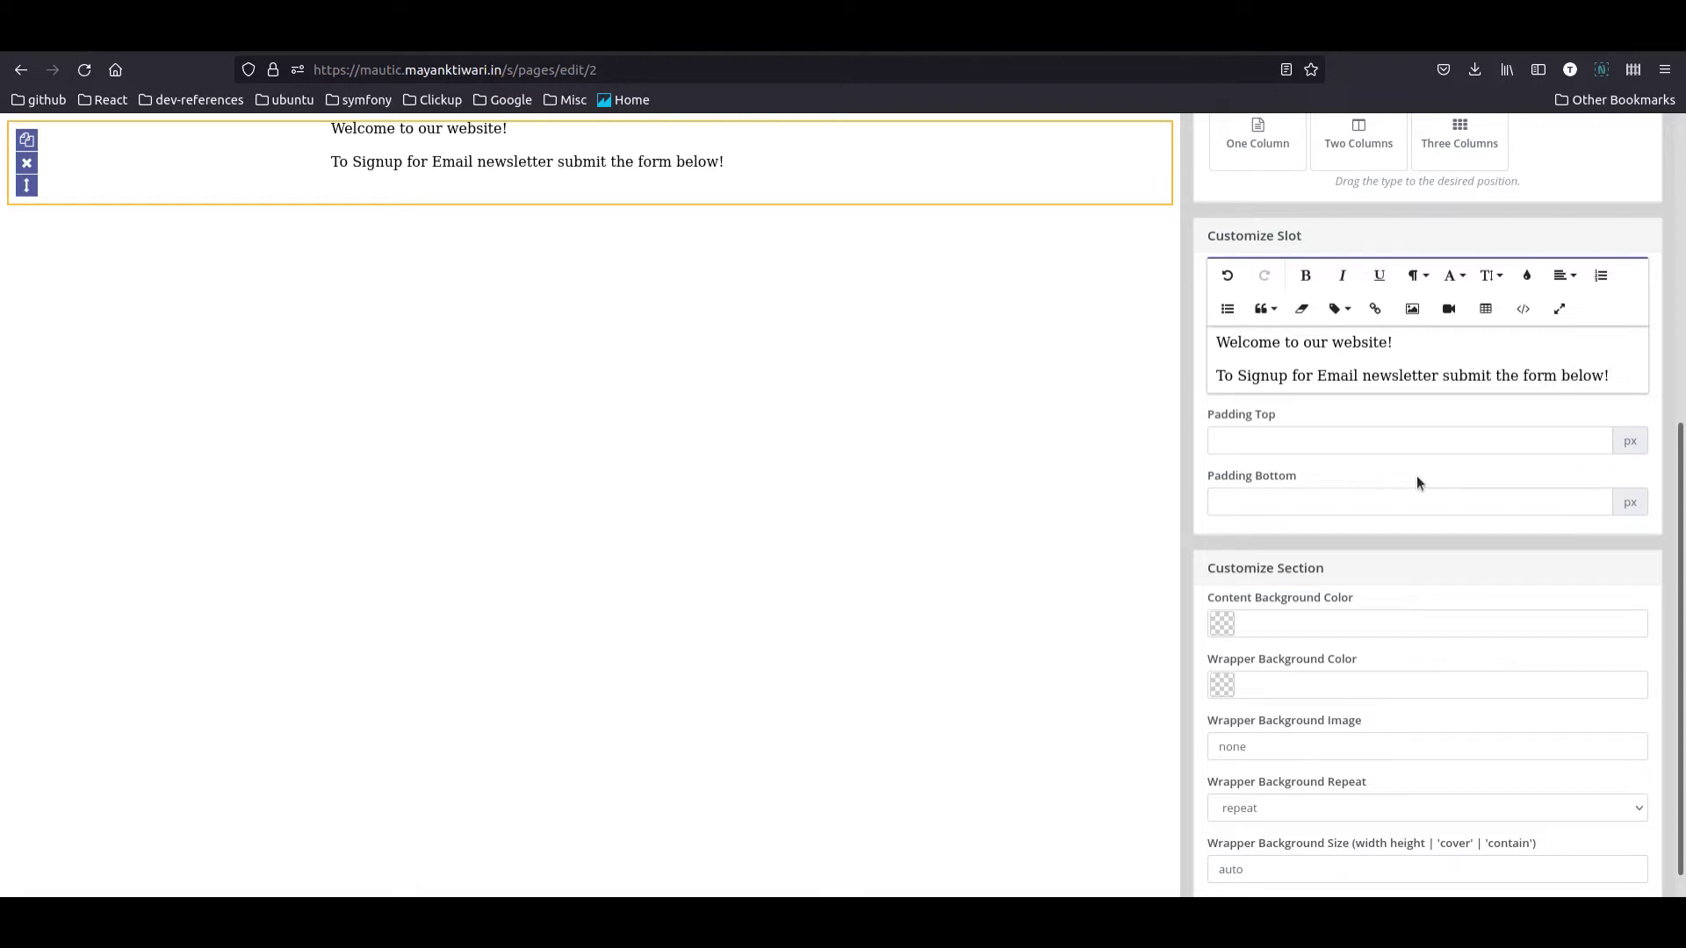
pyautogui.scroll(6, 1408, 365)
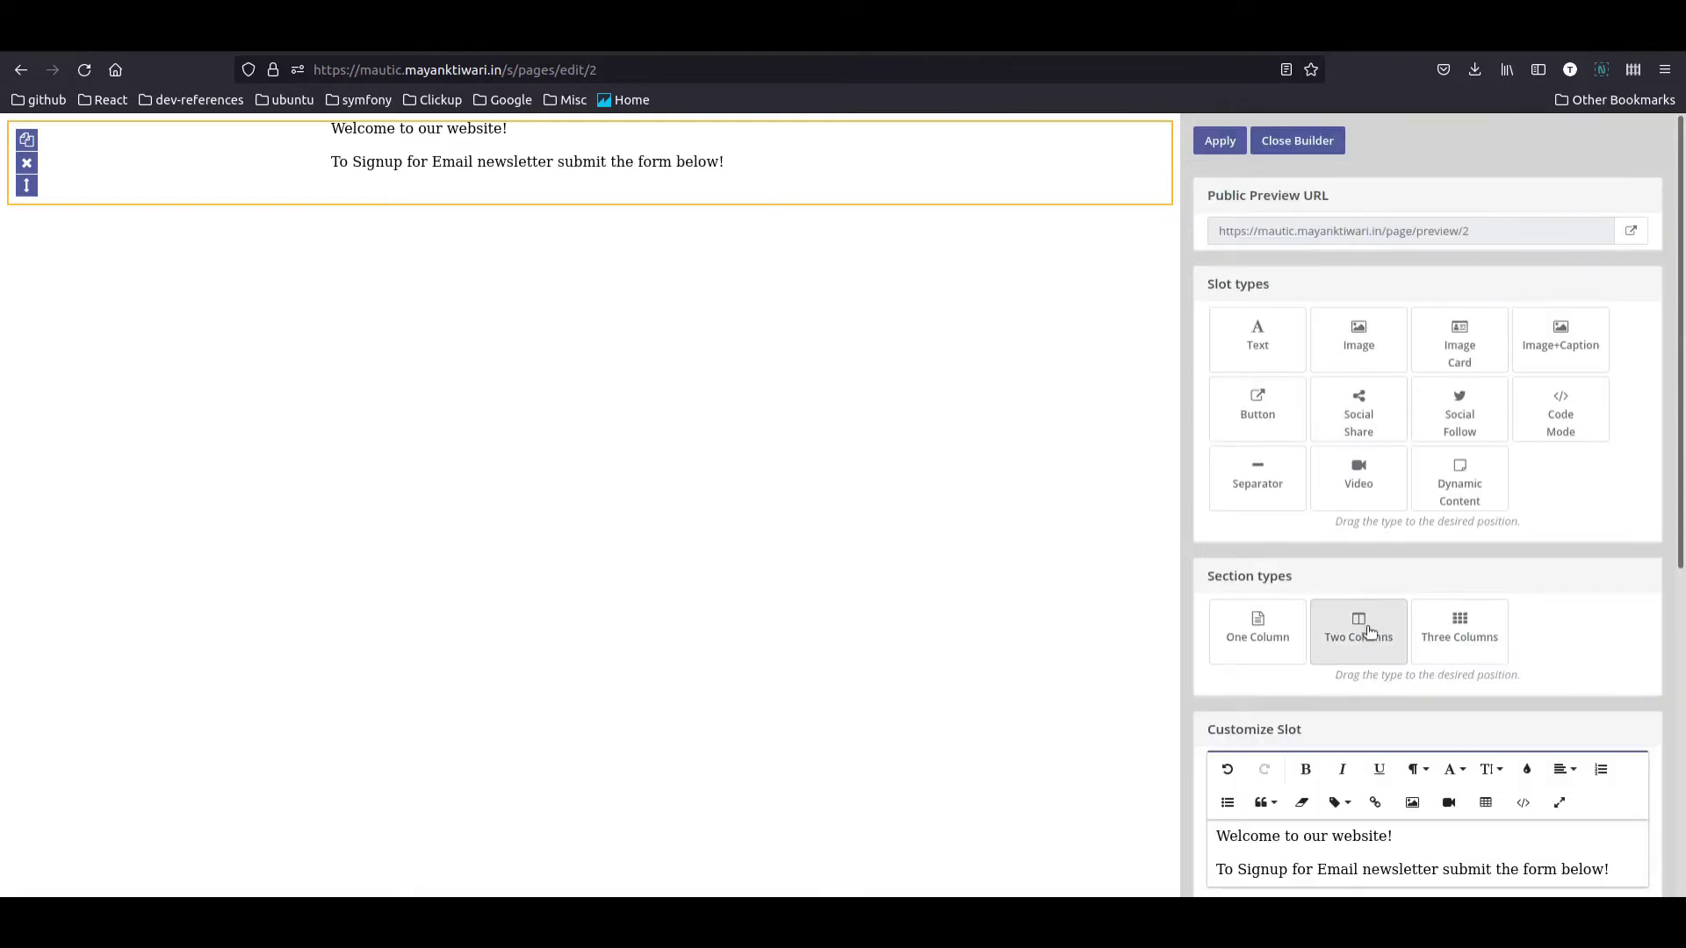
pyautogui.scroll(-5, 1370, 628)
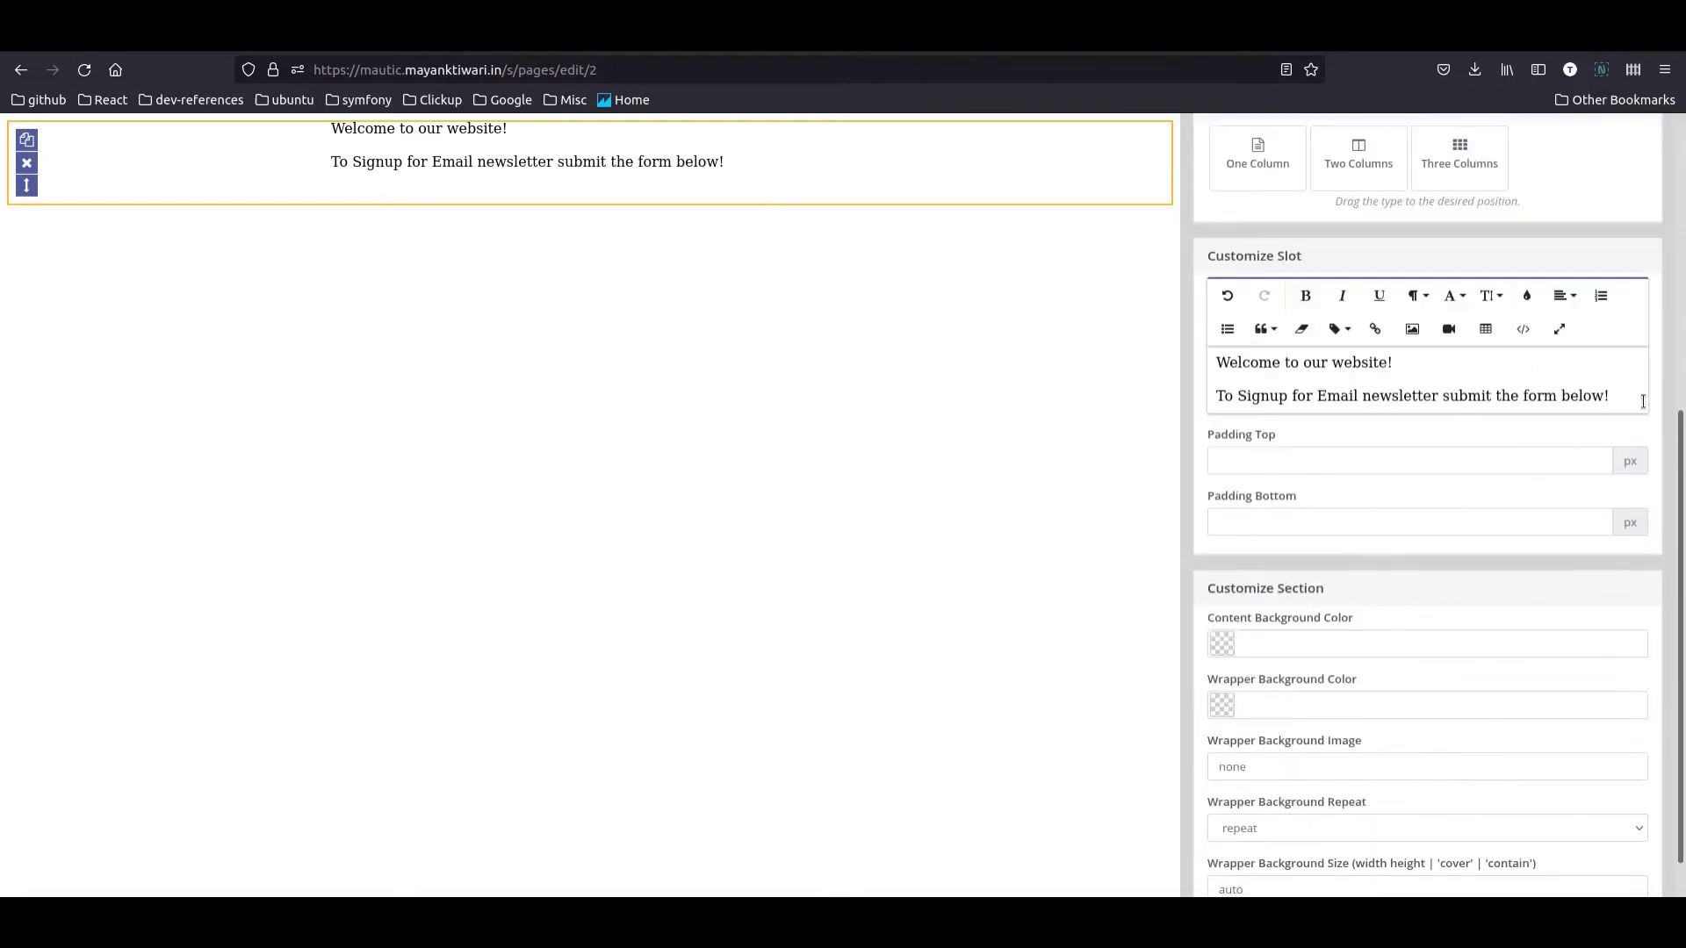
# Step: Insert the Email Subscription Form token {form=5} on a new line and apply the changes
pyautogui.press('Return')
pyautogui.scroll(5, 1385, 425)
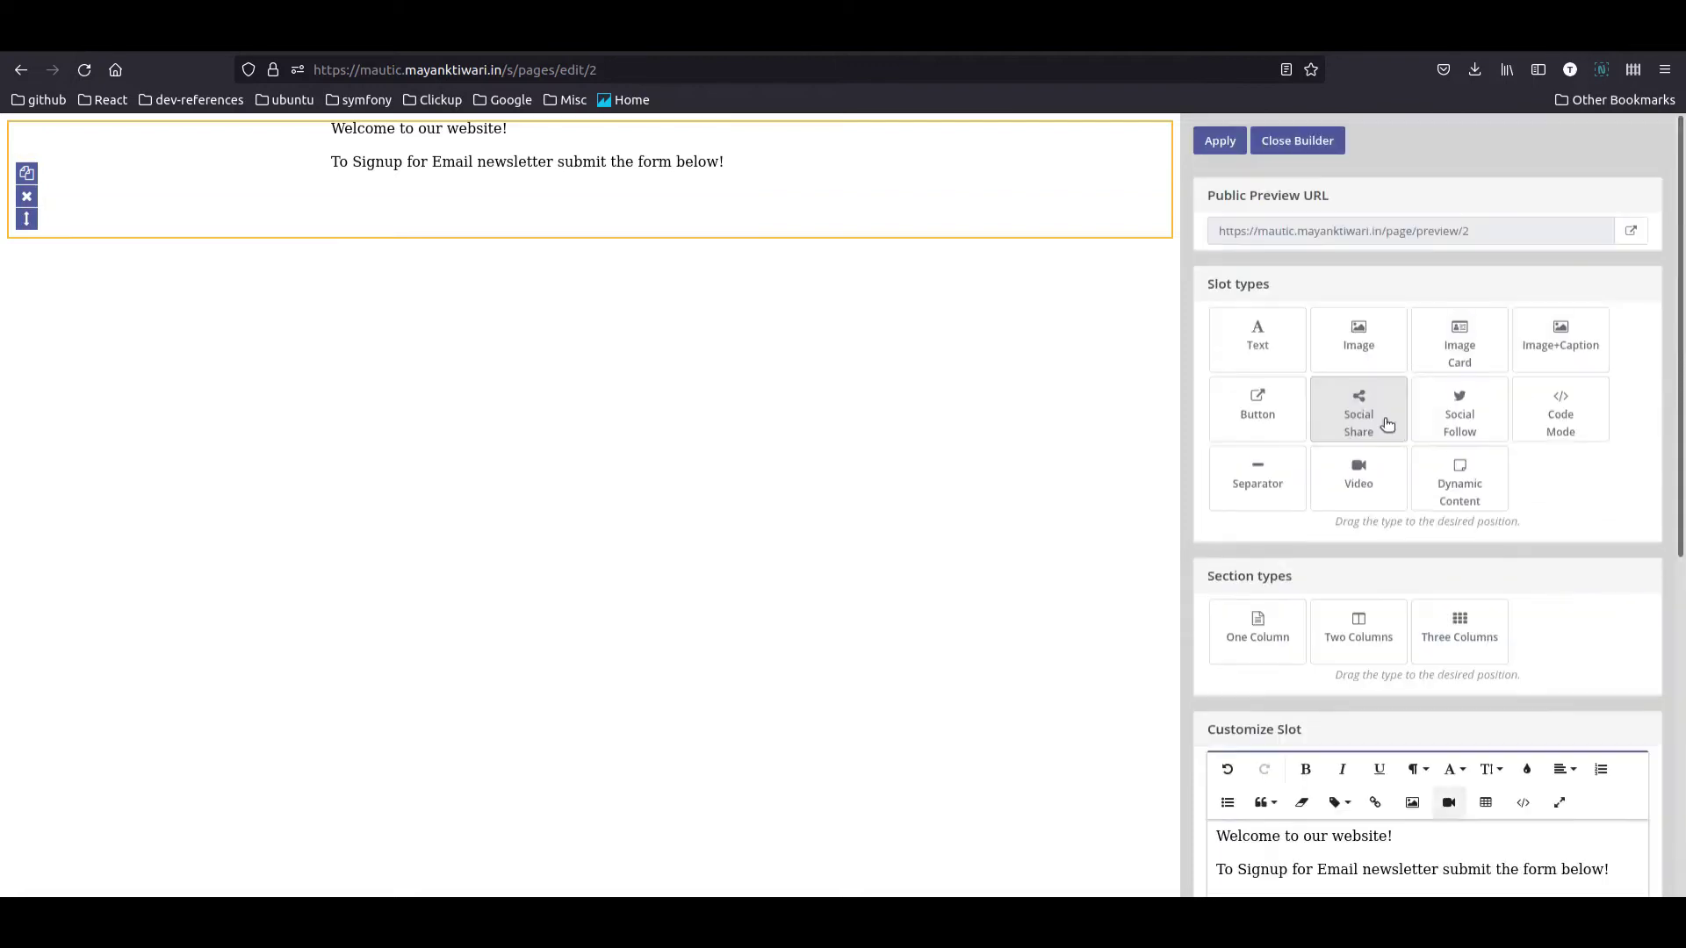
pyautogui.scroll(-1, 1642, 510)
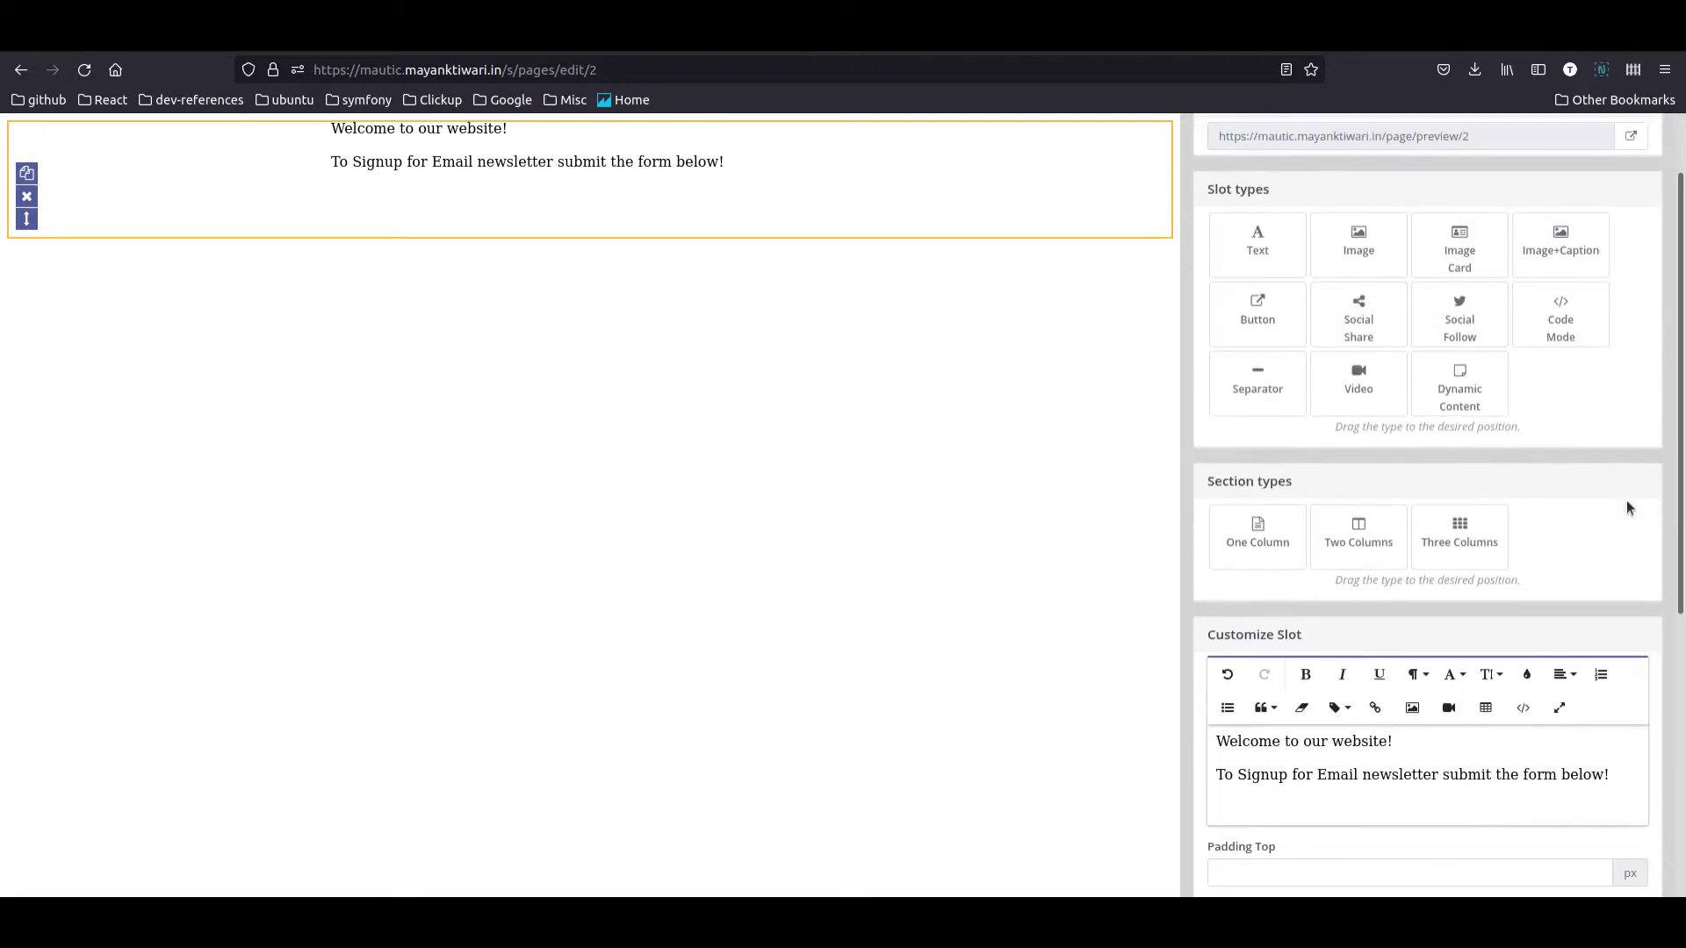
pyautogui.click(1348, 713)
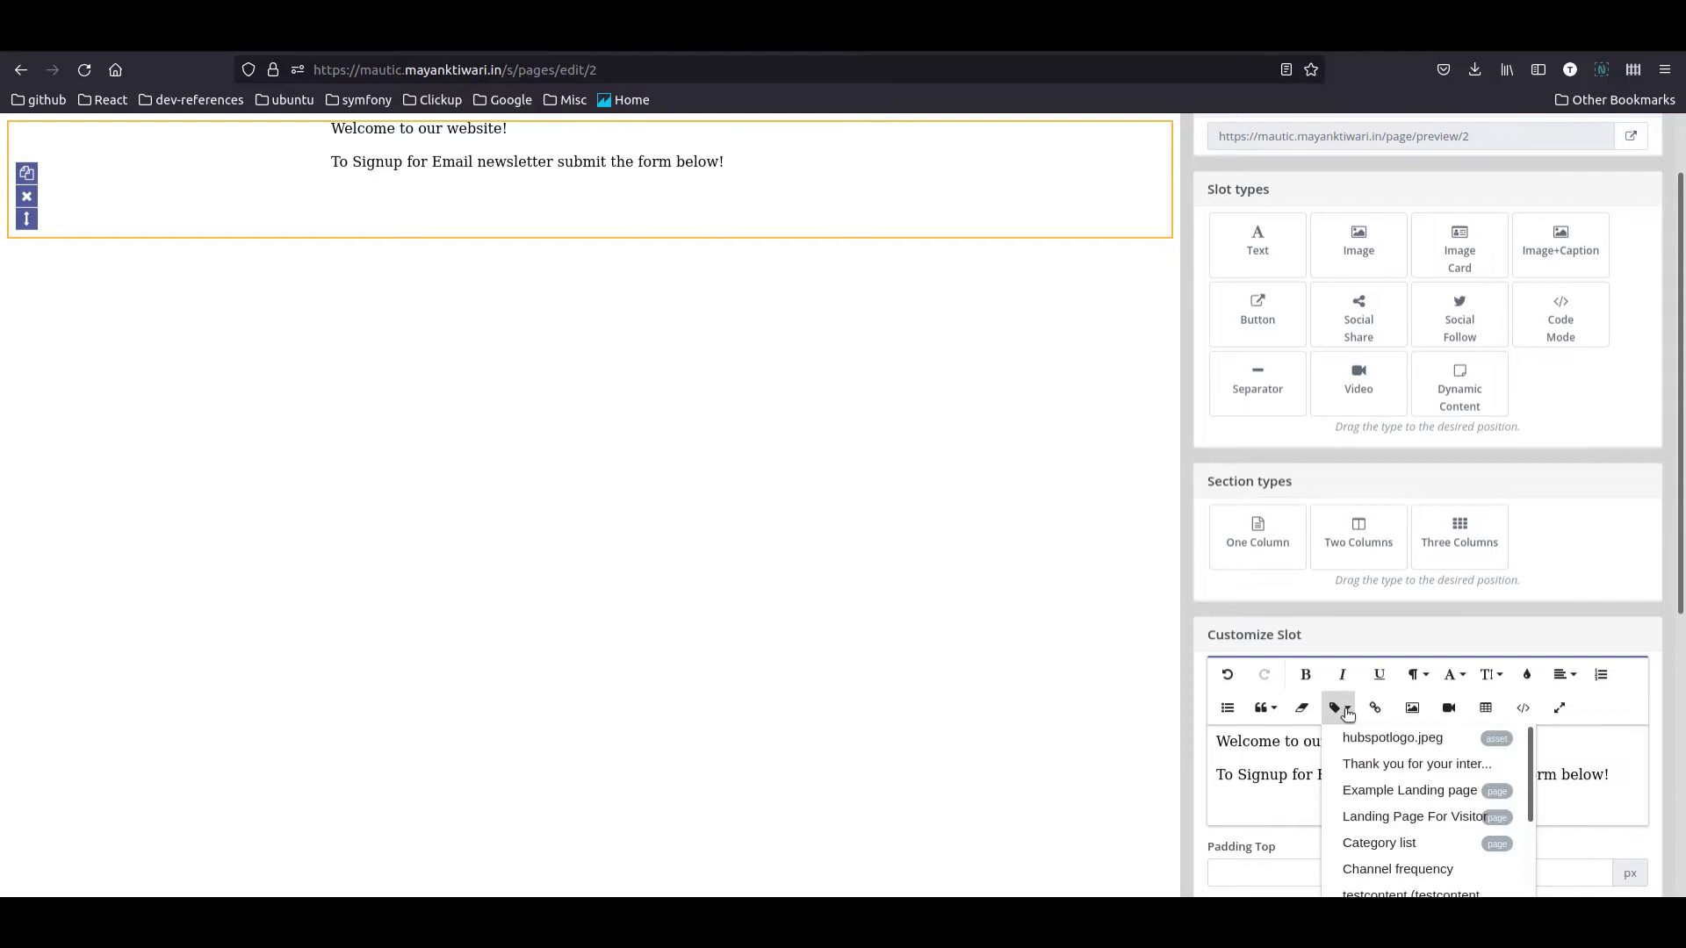
pyautogui.scroll(-1, 1419, 815)
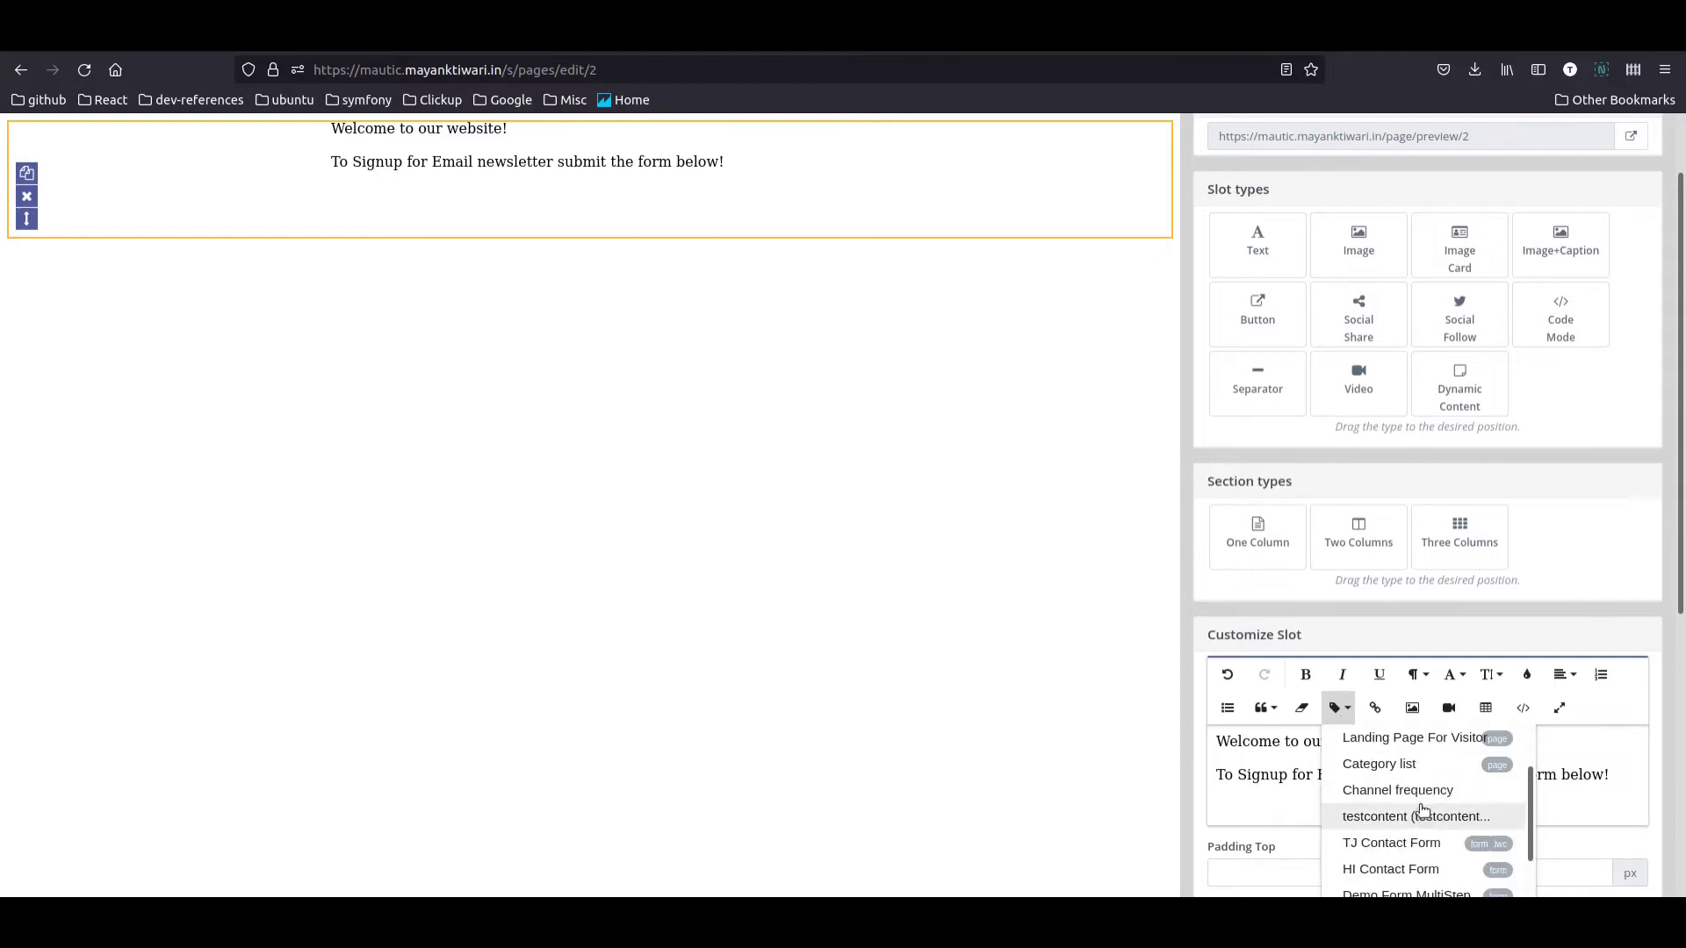
pyautogui.scroll(-1, 1423, 810)
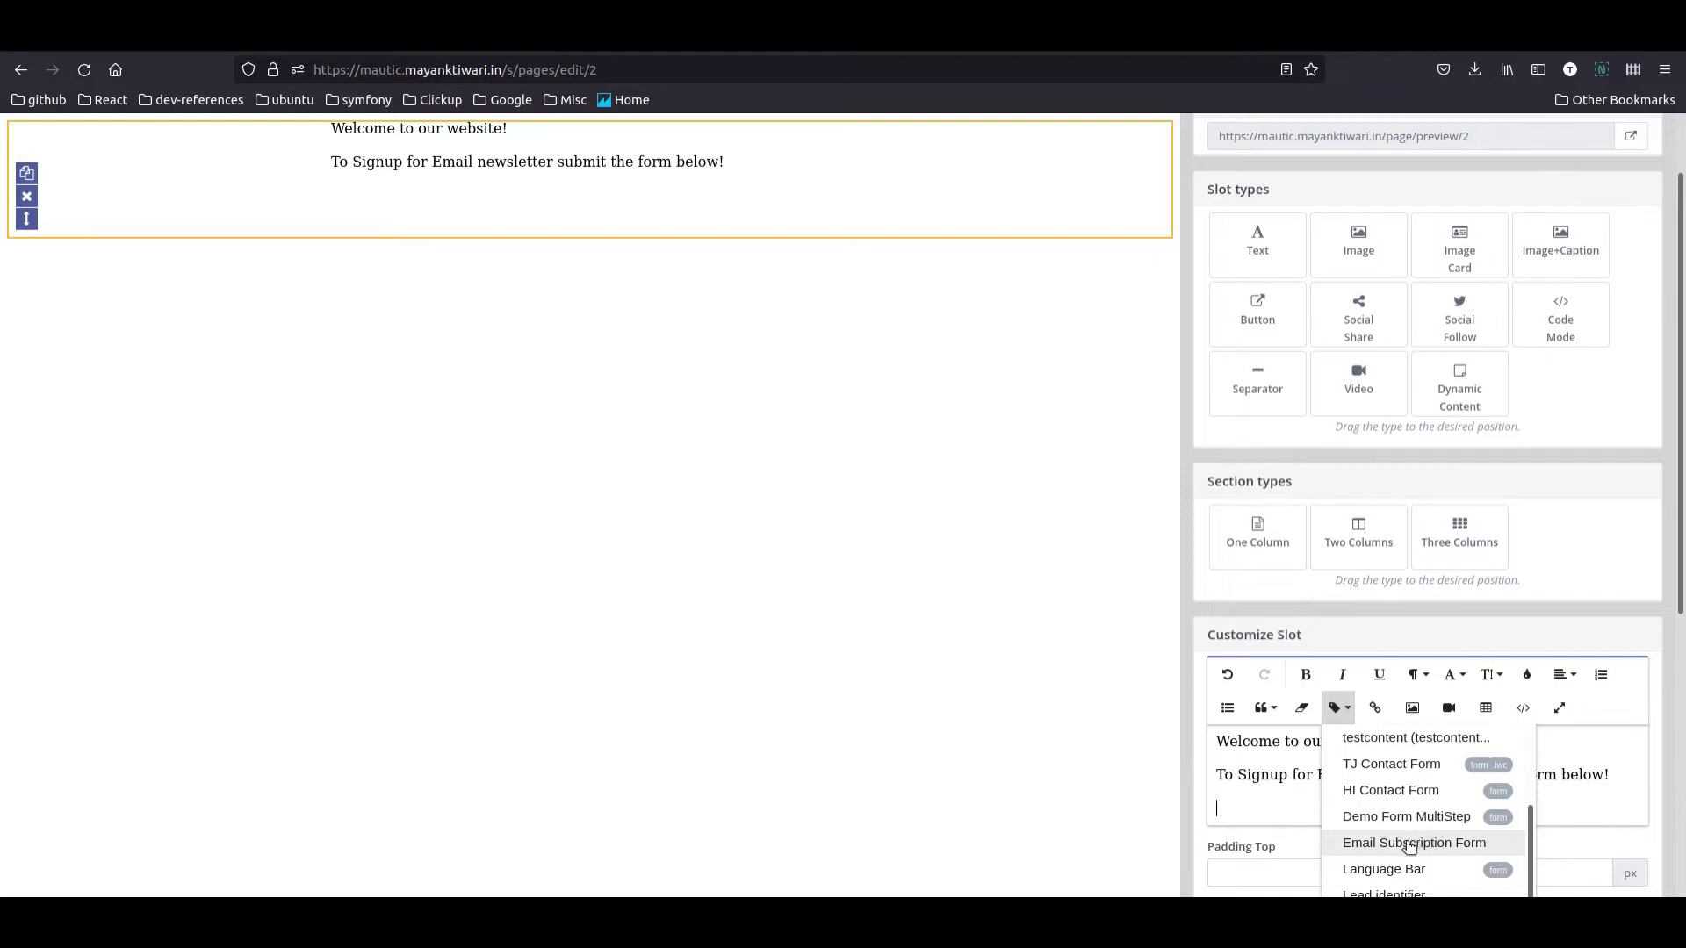
pyautogui.click(1410, 844)
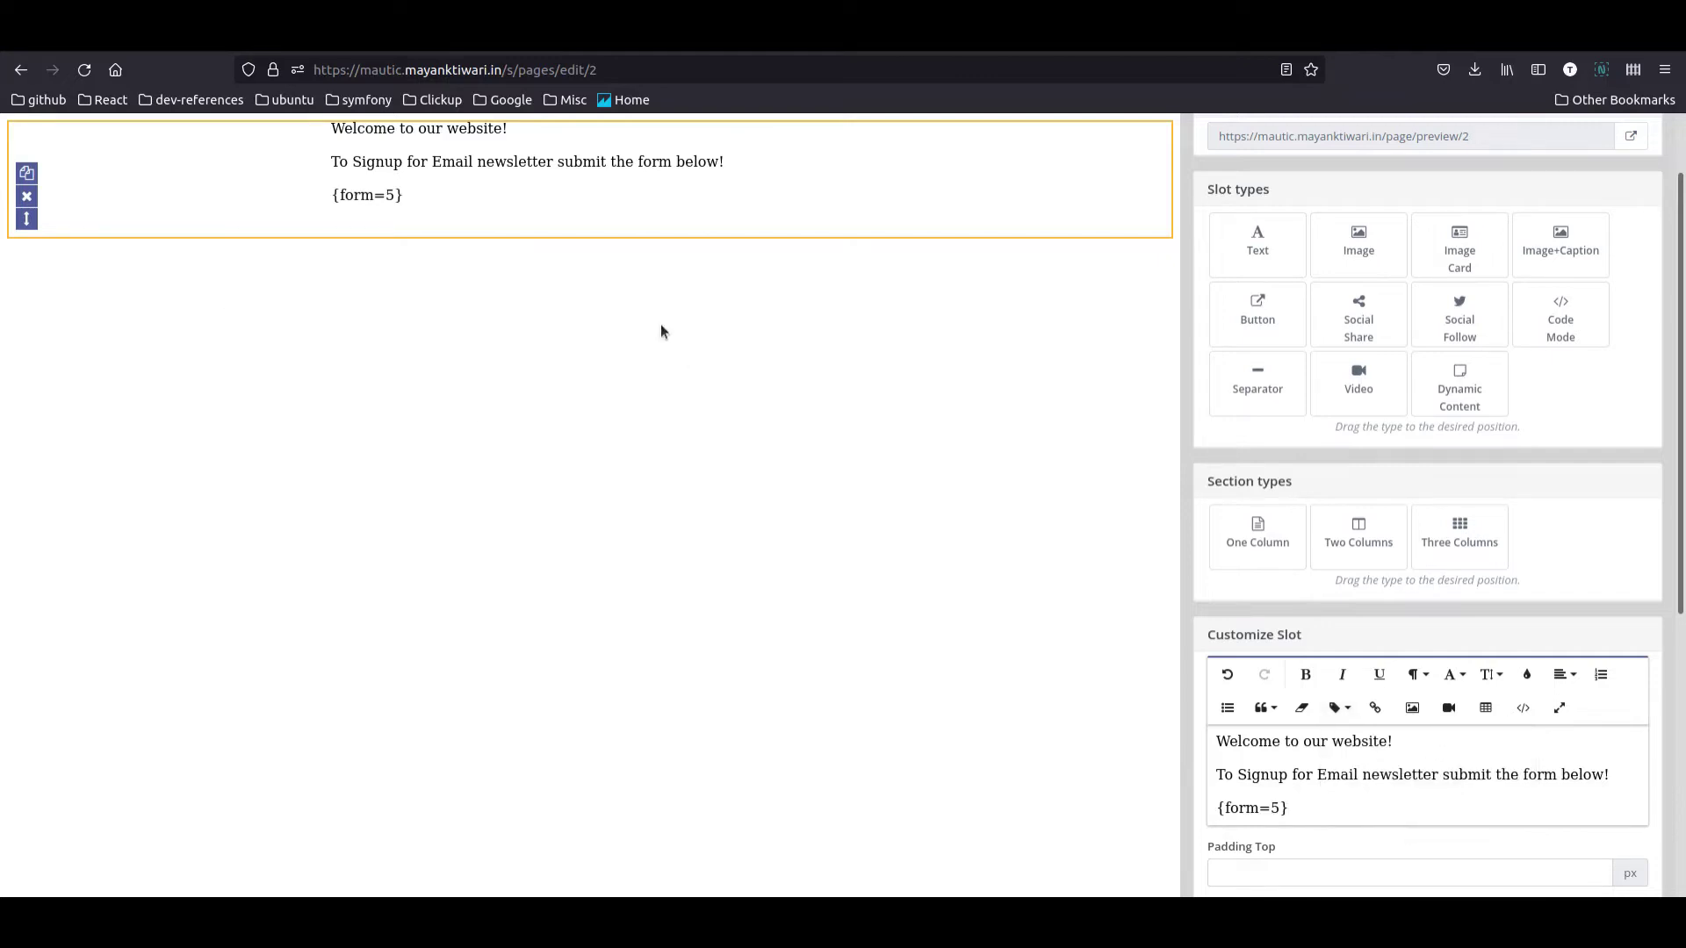
pyautogui.click(433, 231)
pyautogui.scroll(2, 1464, 290)
pyautogui.click(1225, 140)
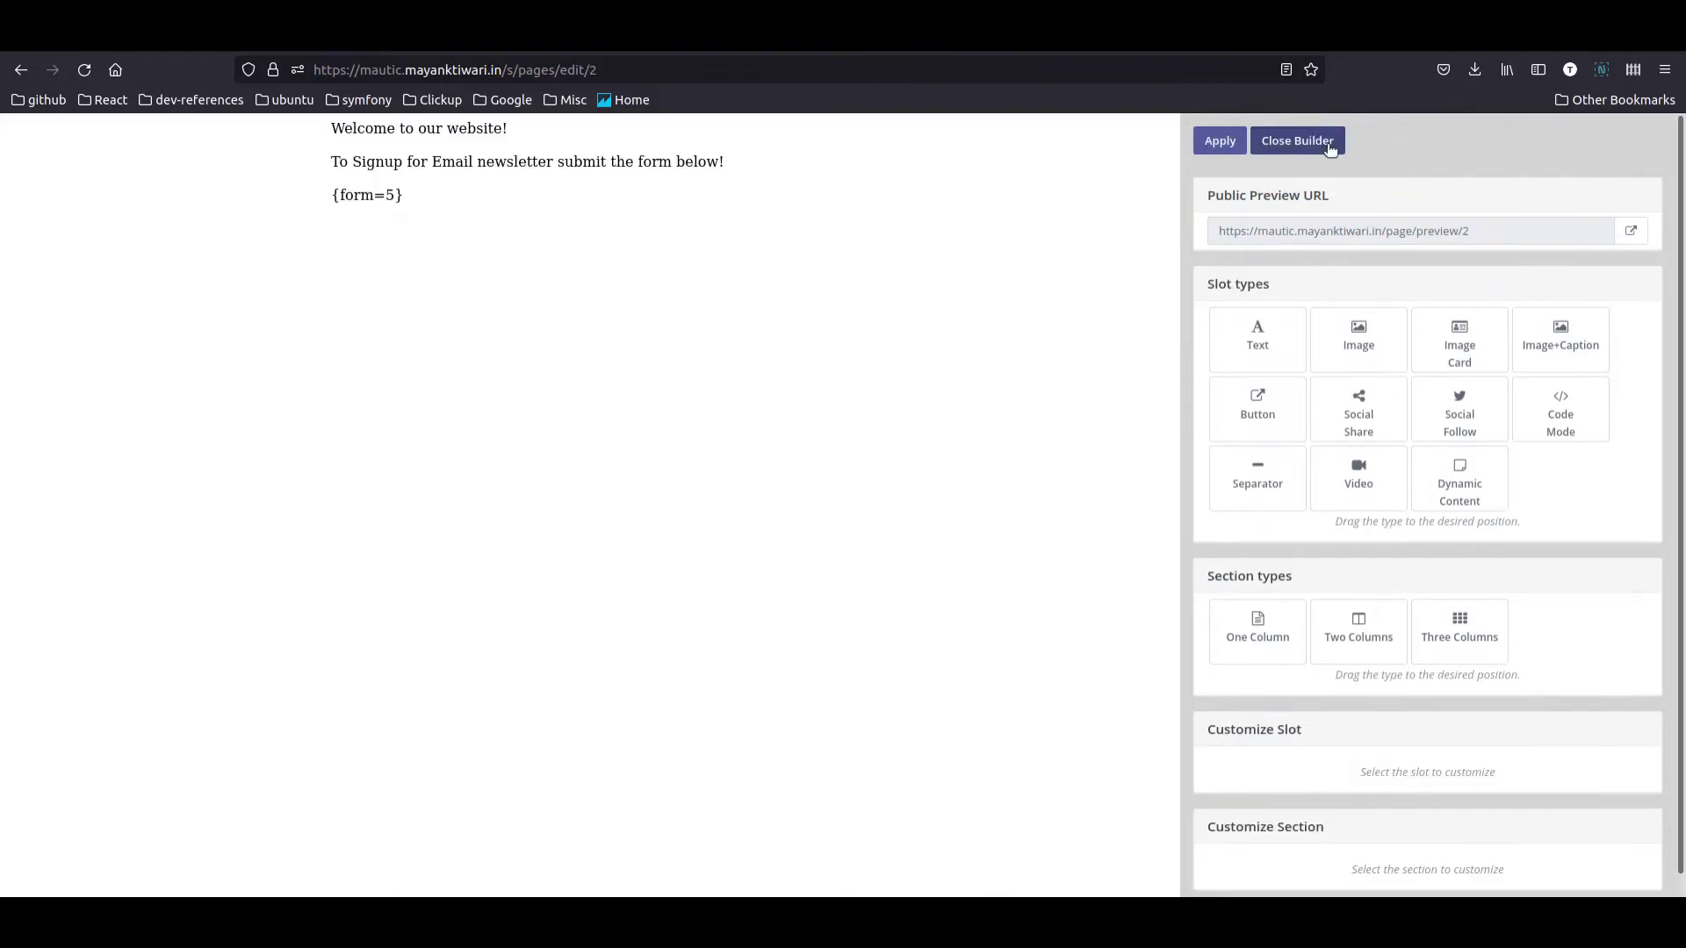
# Step: Save the landing page and confirm the live page shows the newsletter signup form
pyautogui.click(1331, 143)
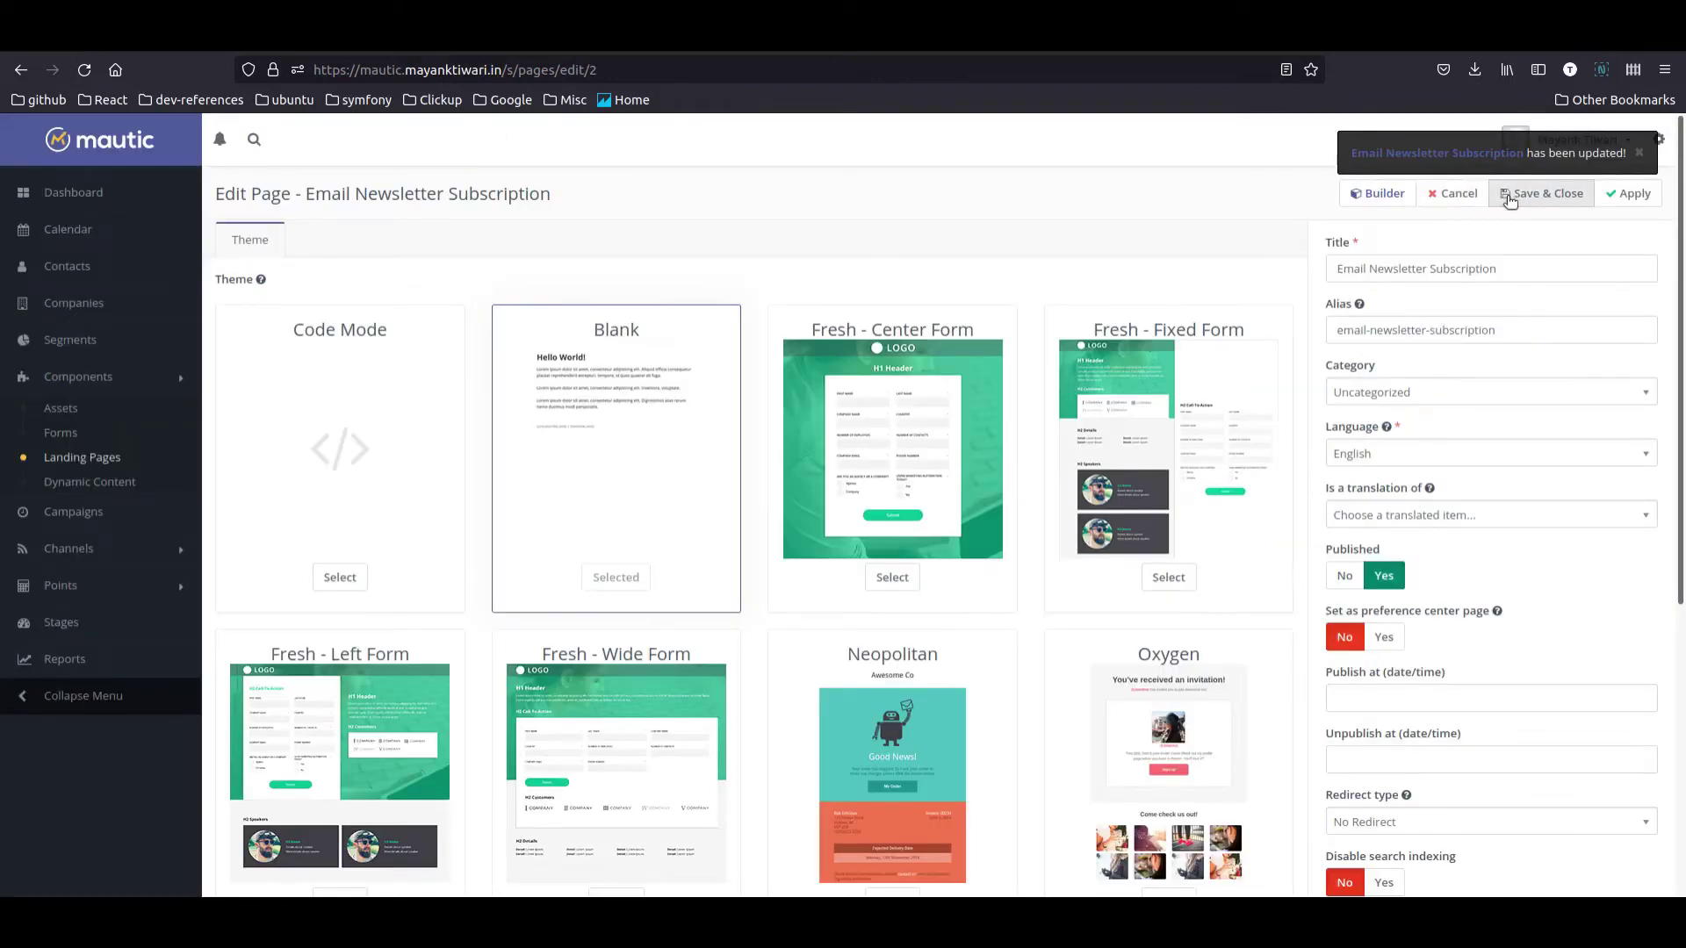
pyautogui.click(1528, 193)
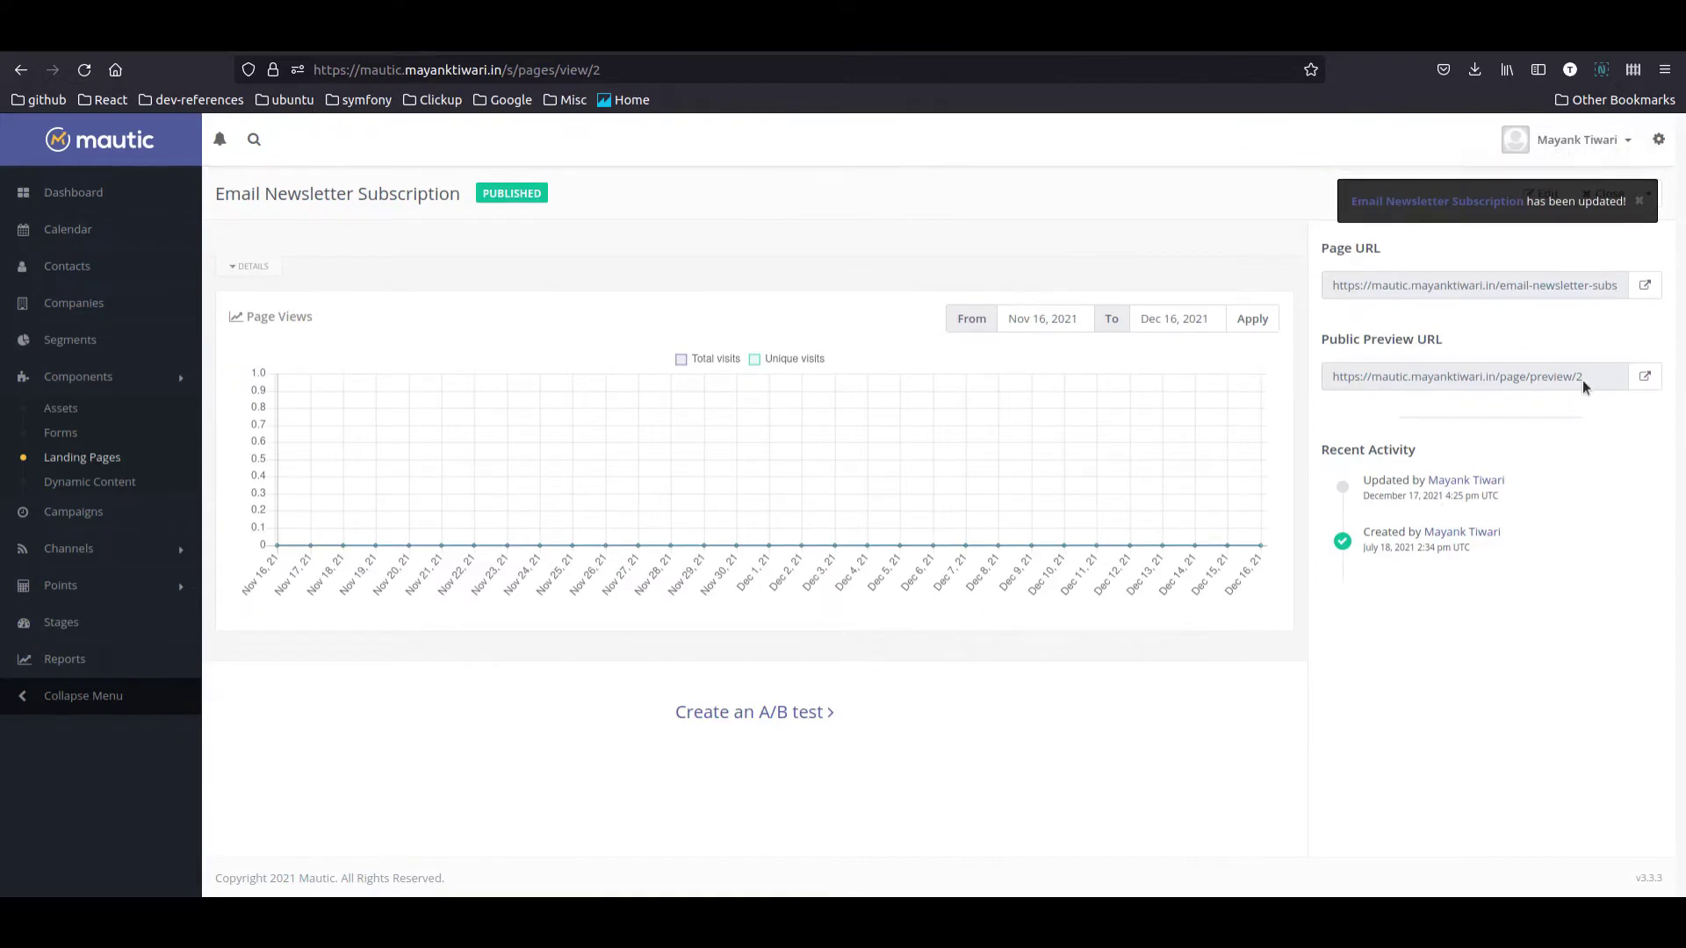
pyautogui.click(1645, 285)
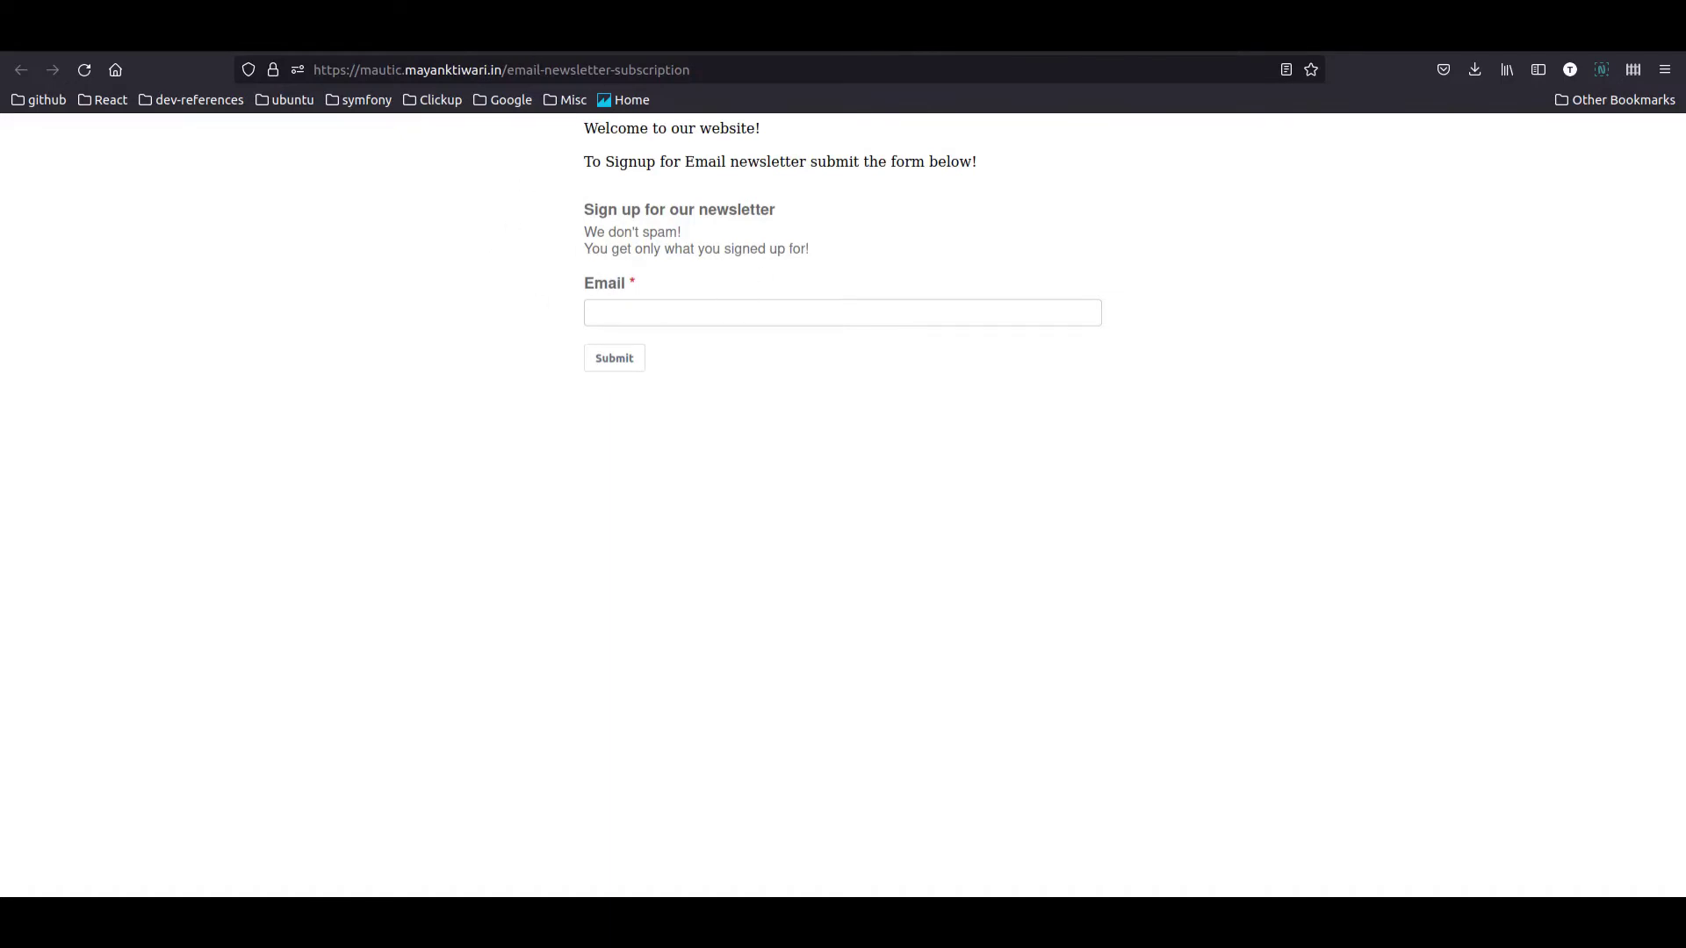
pyautogui.hotkey('ctrl', 'w')
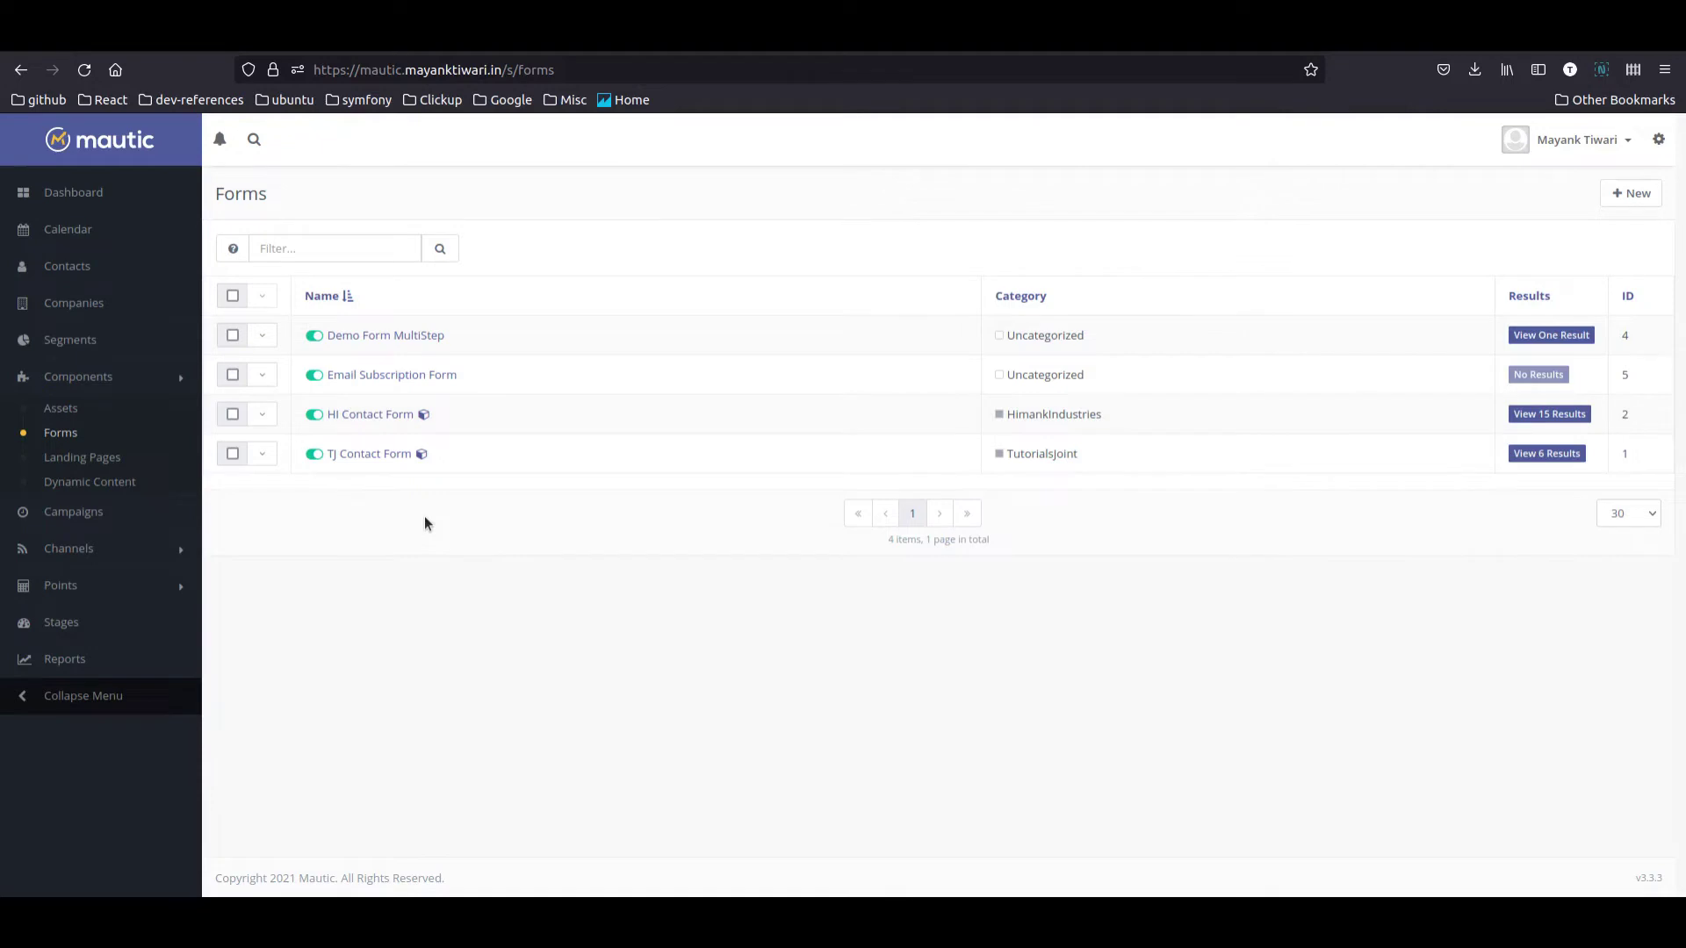
pyautogui.click(92, 545)
# Step: Start a new template email using the Aurora theme
pyautogui.click(68, 509)
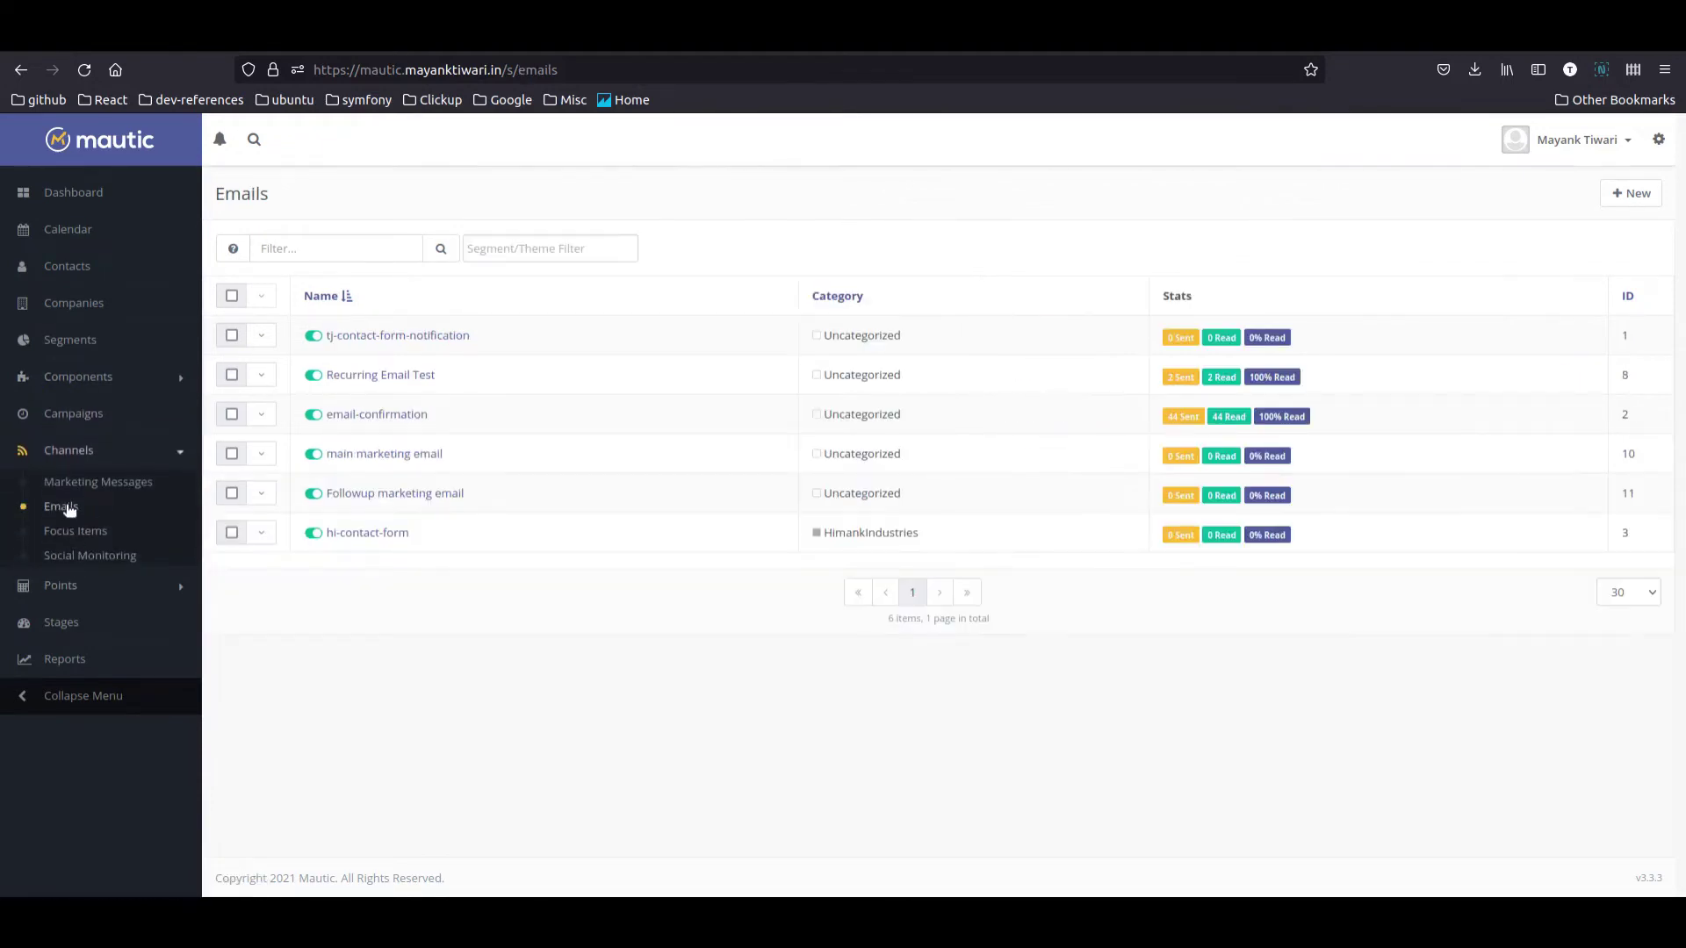
pyautogui.click(1631, 193)
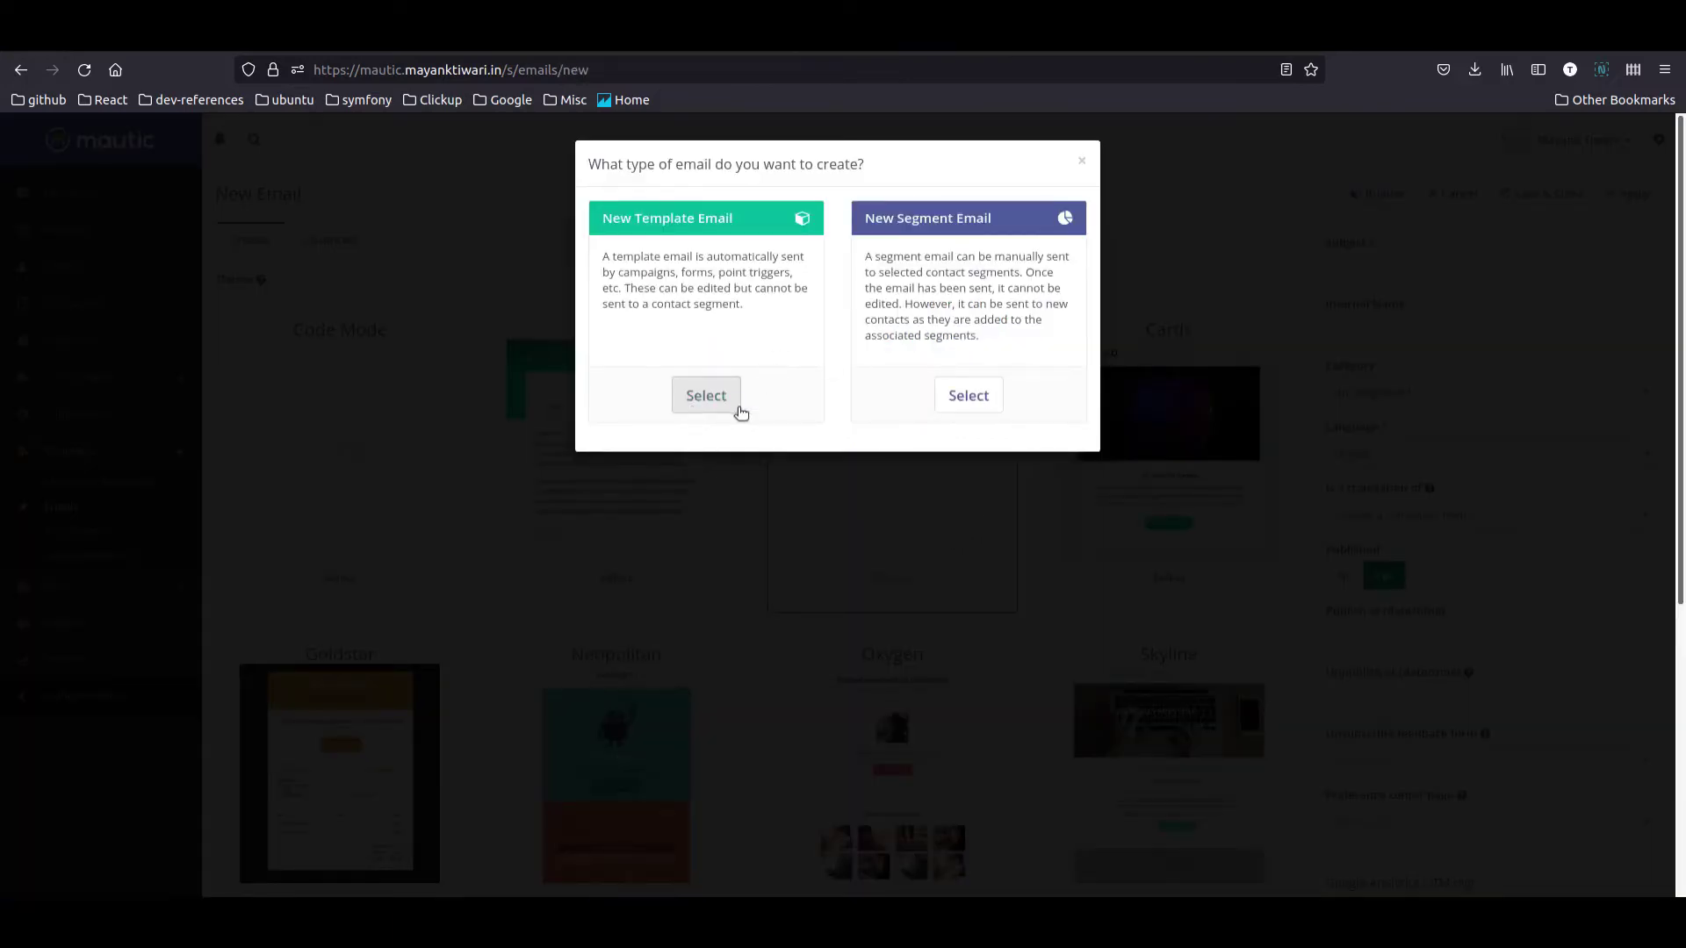
pyautogui.click(712, 406)
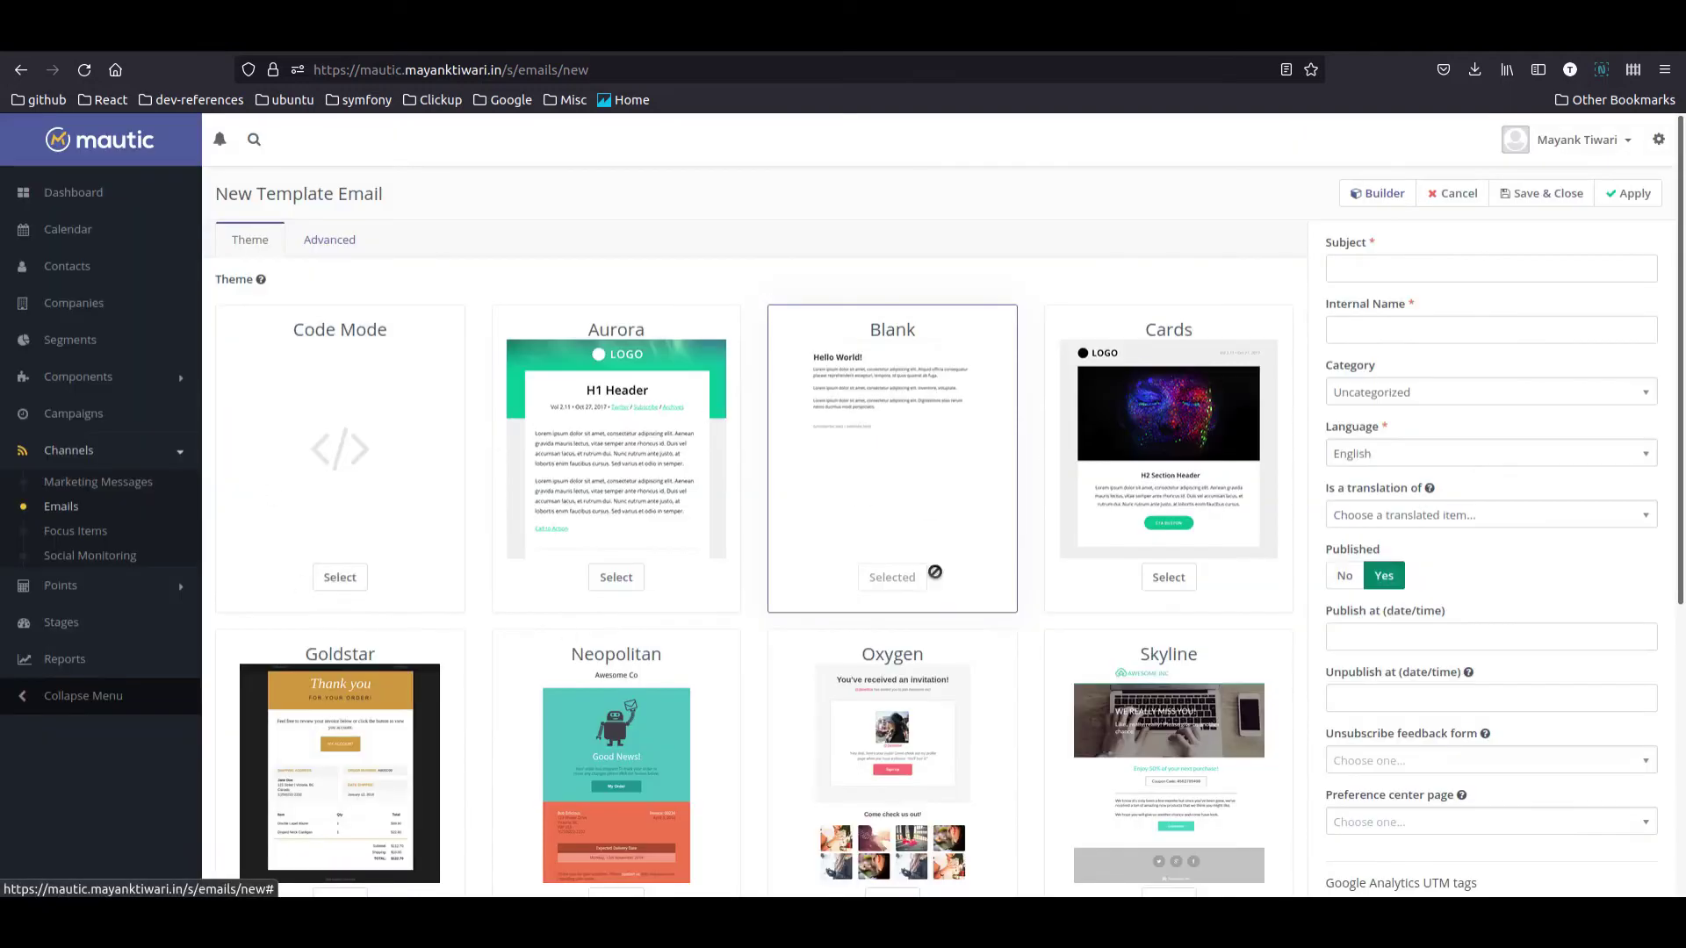
pyautogui.click(625, 587)
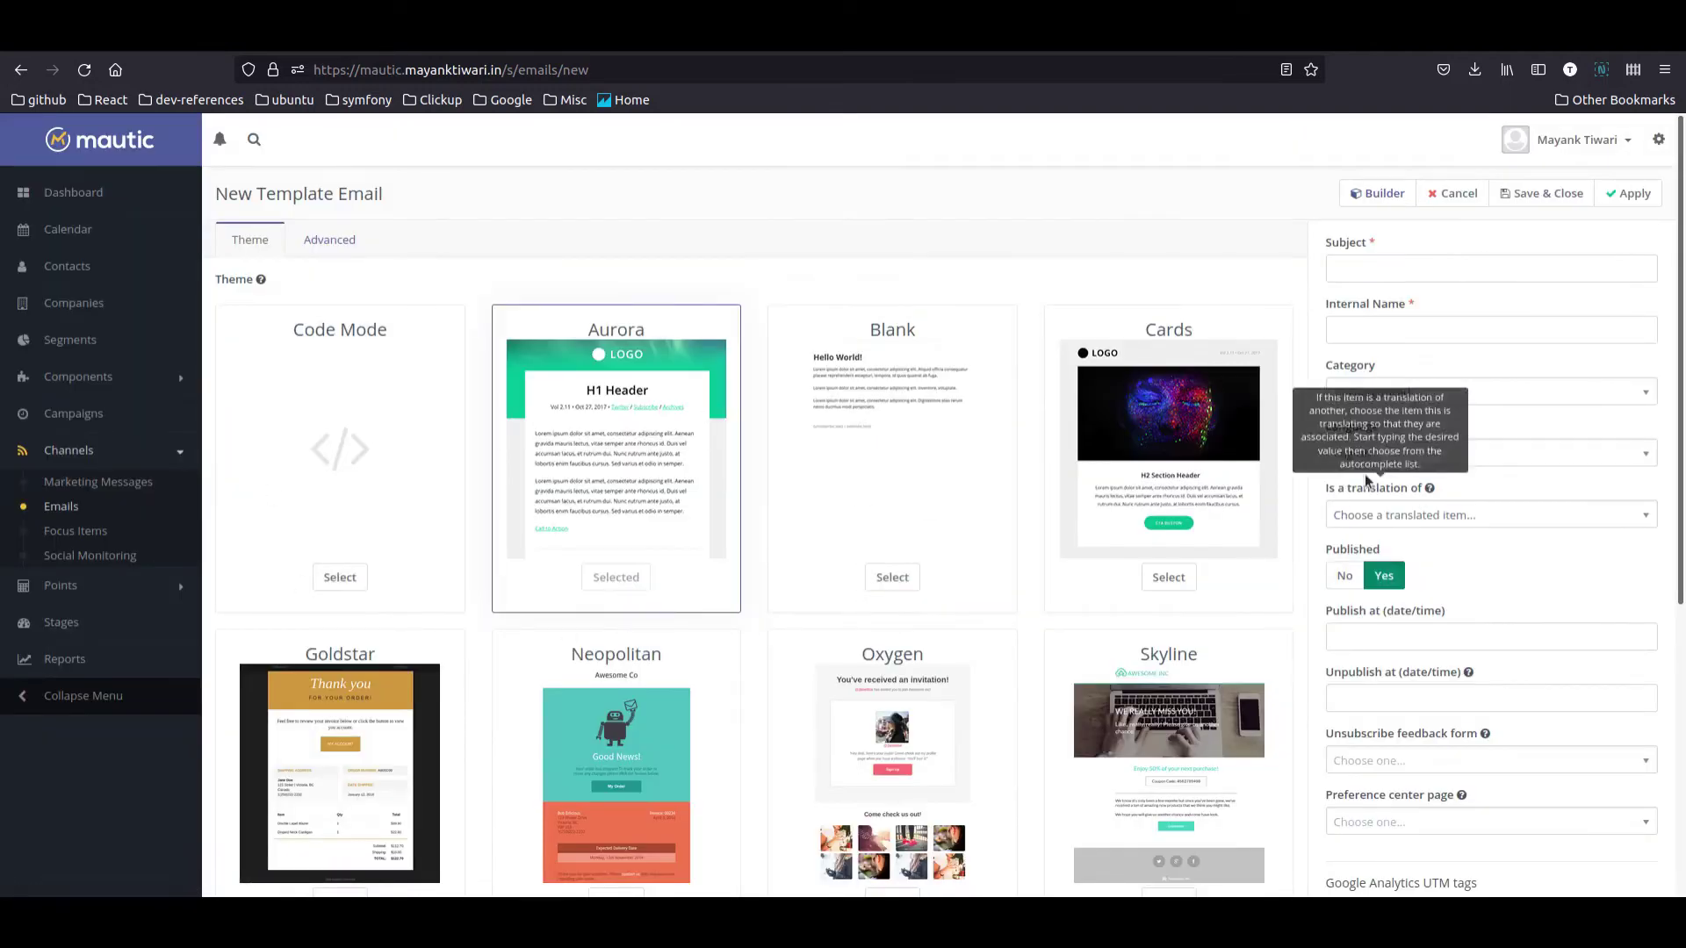
# Step: Give it subject 'Confirm your subscription for CIA Newsletter!' and internal name 'Newsletter Double Opt In'
pyautogui.click(1387, 272)
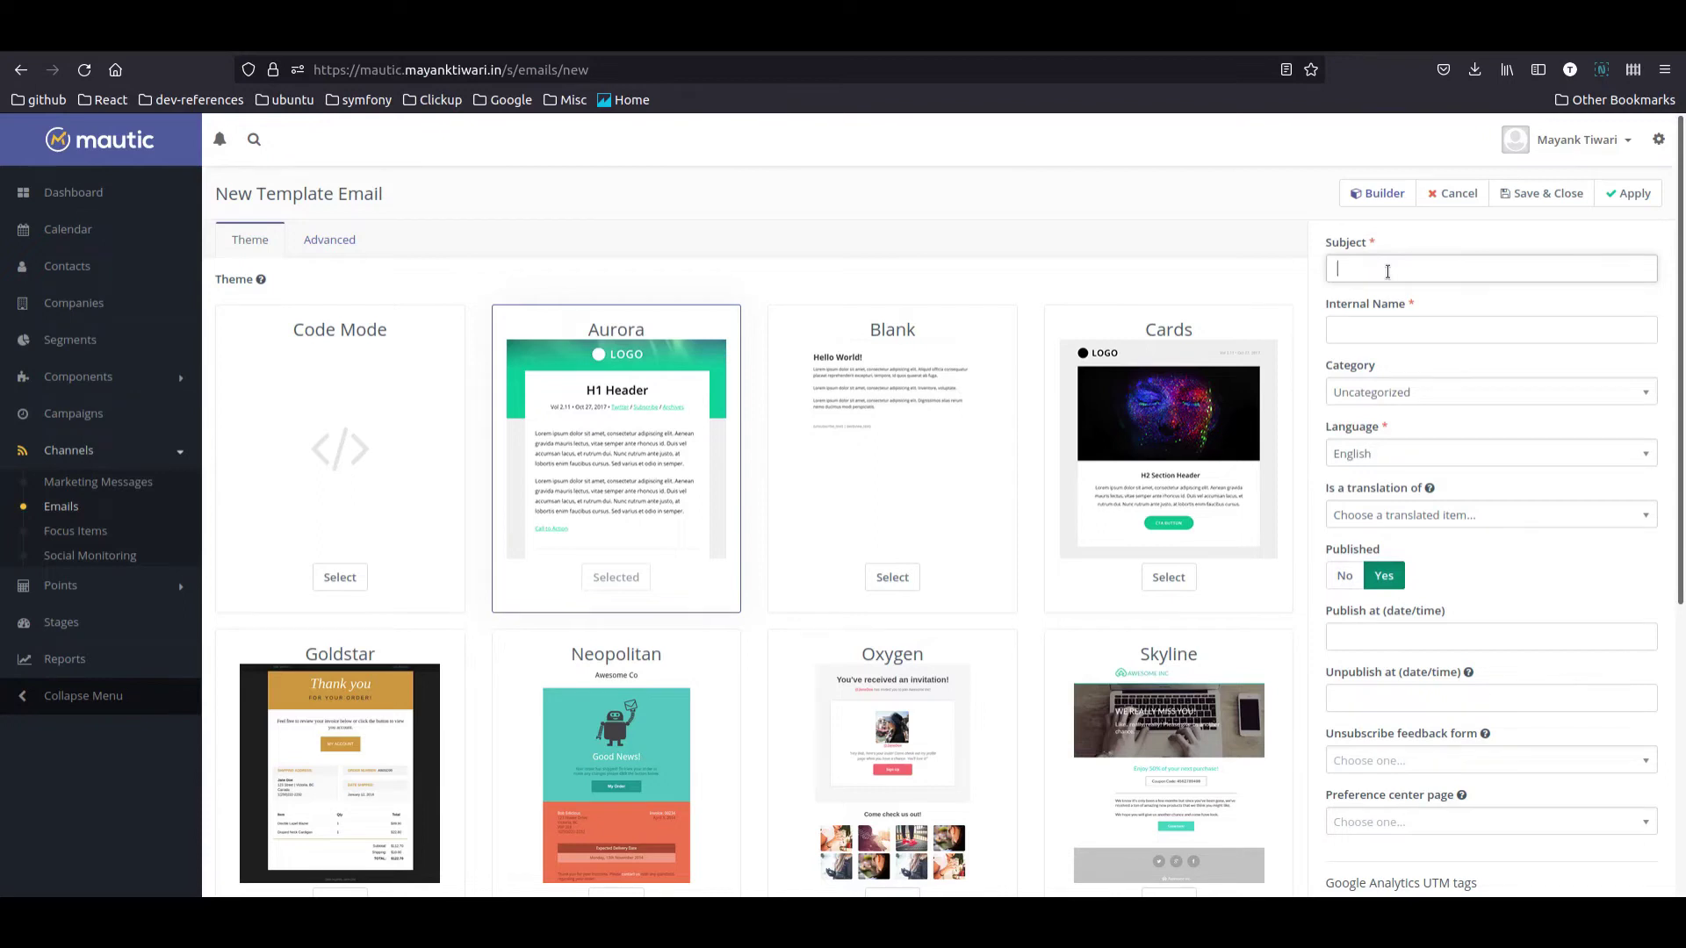
pyautogui.write('Signup for')
pyautogui.hotkey('ctrl', 'a')
pyautogui.press('BackSpace')
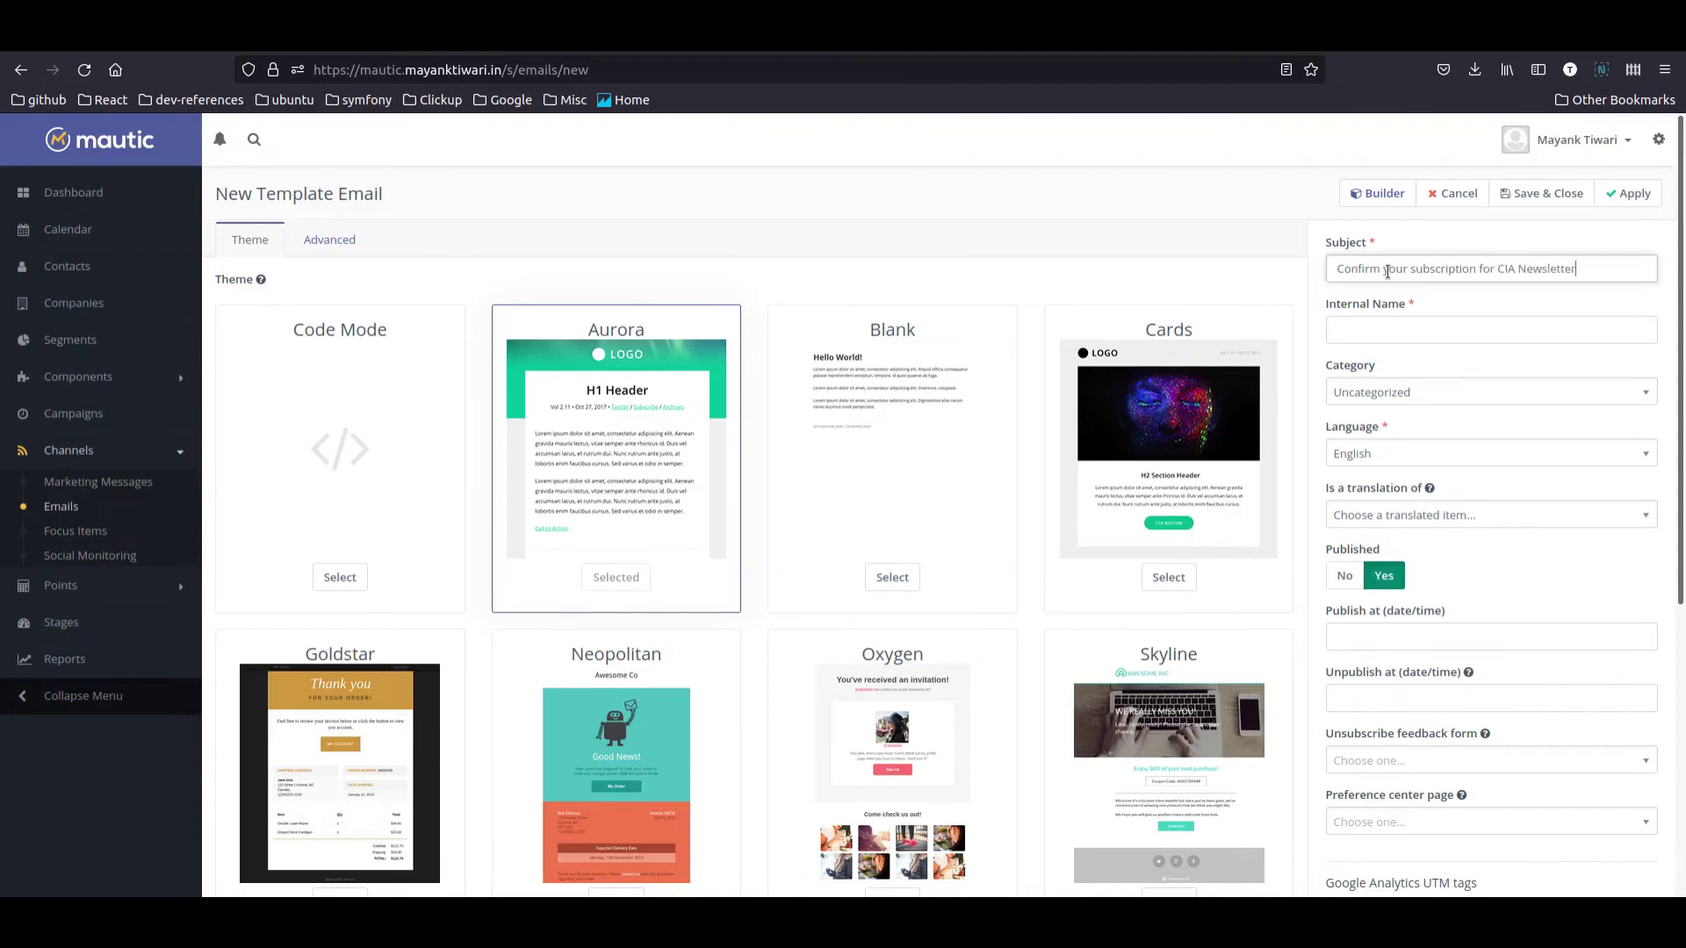
pyautogui.click(1442, 329)
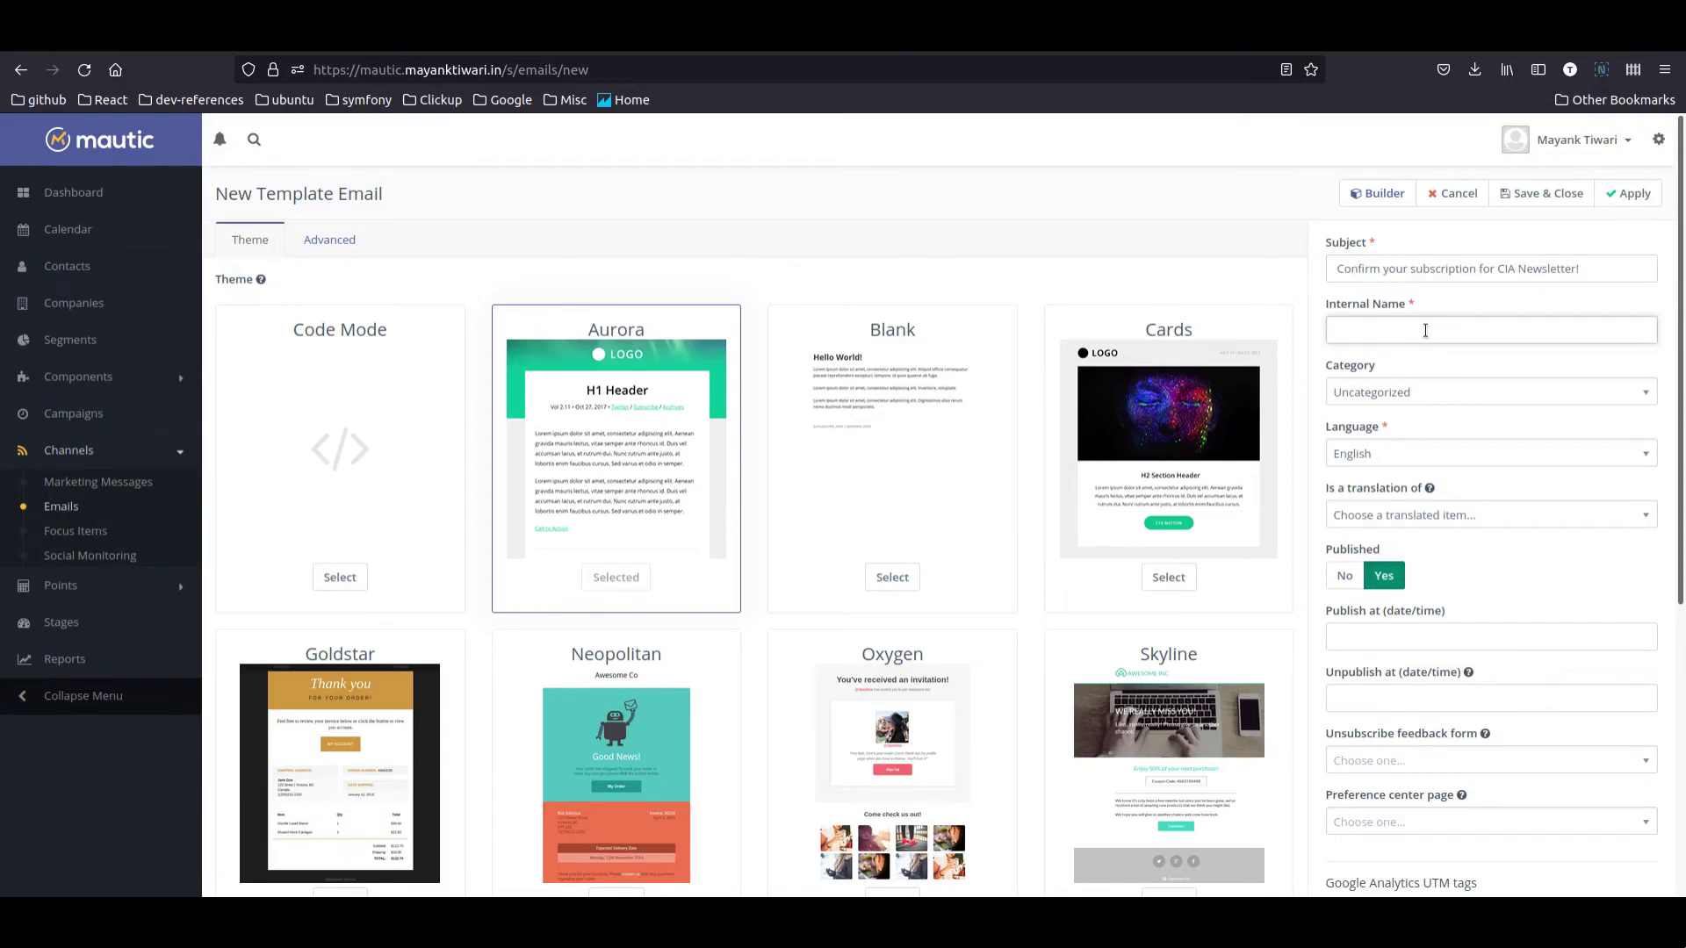
pyautogui.write('Newslett')
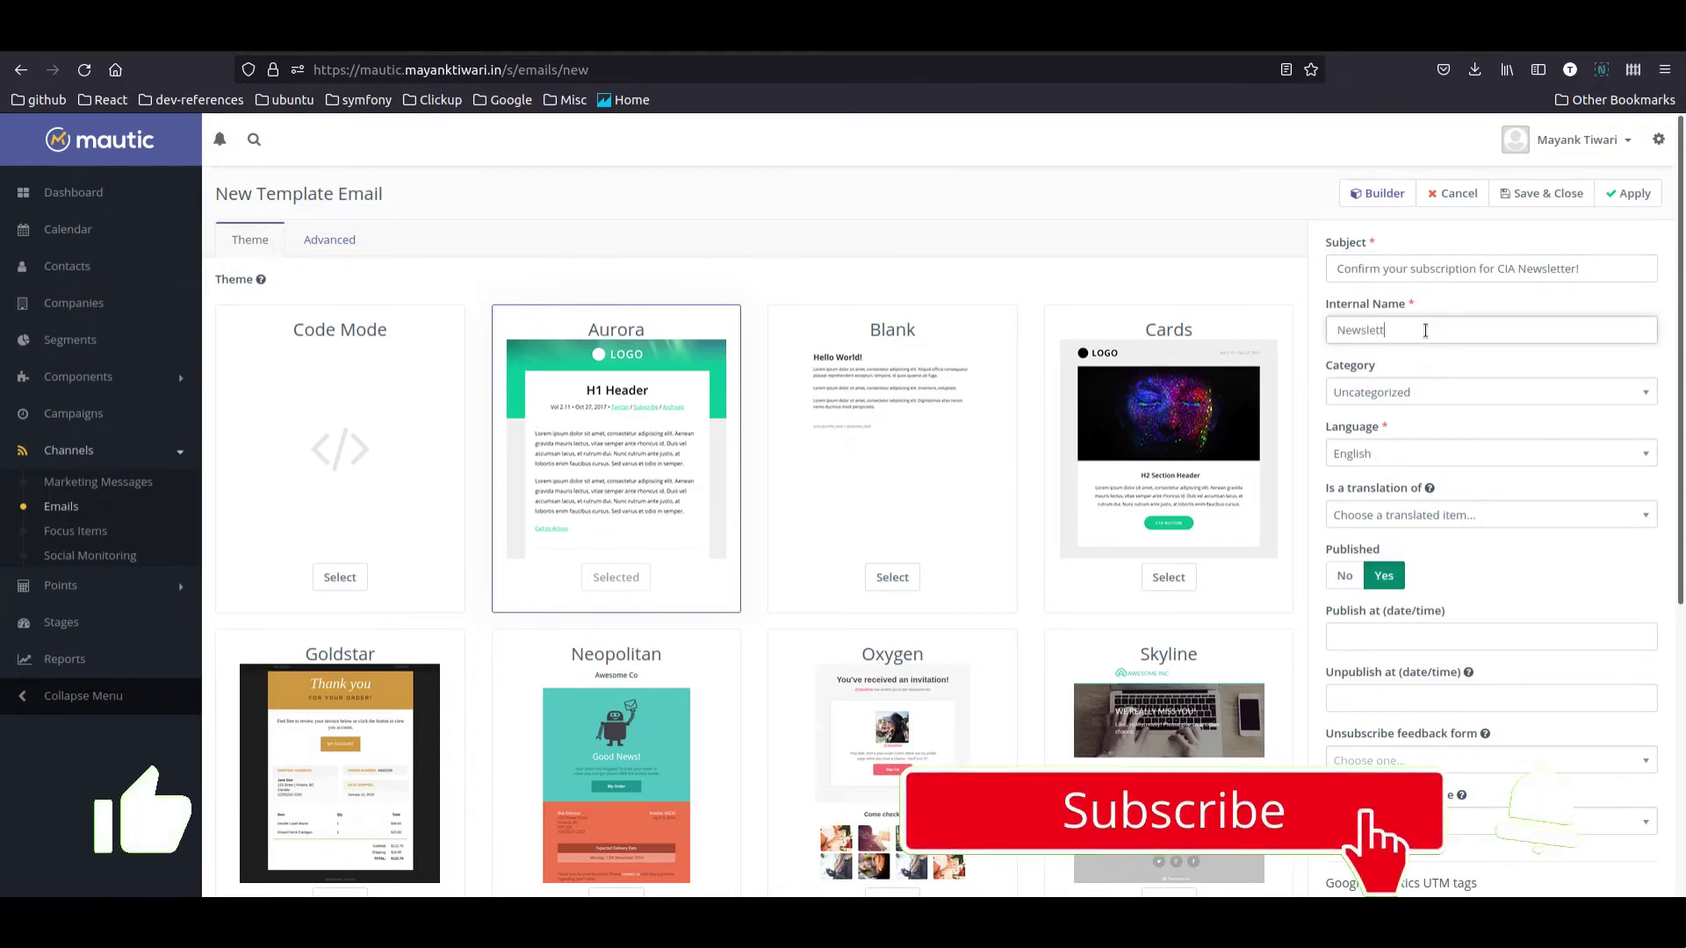
pyautogui.write('er Double Opt In')
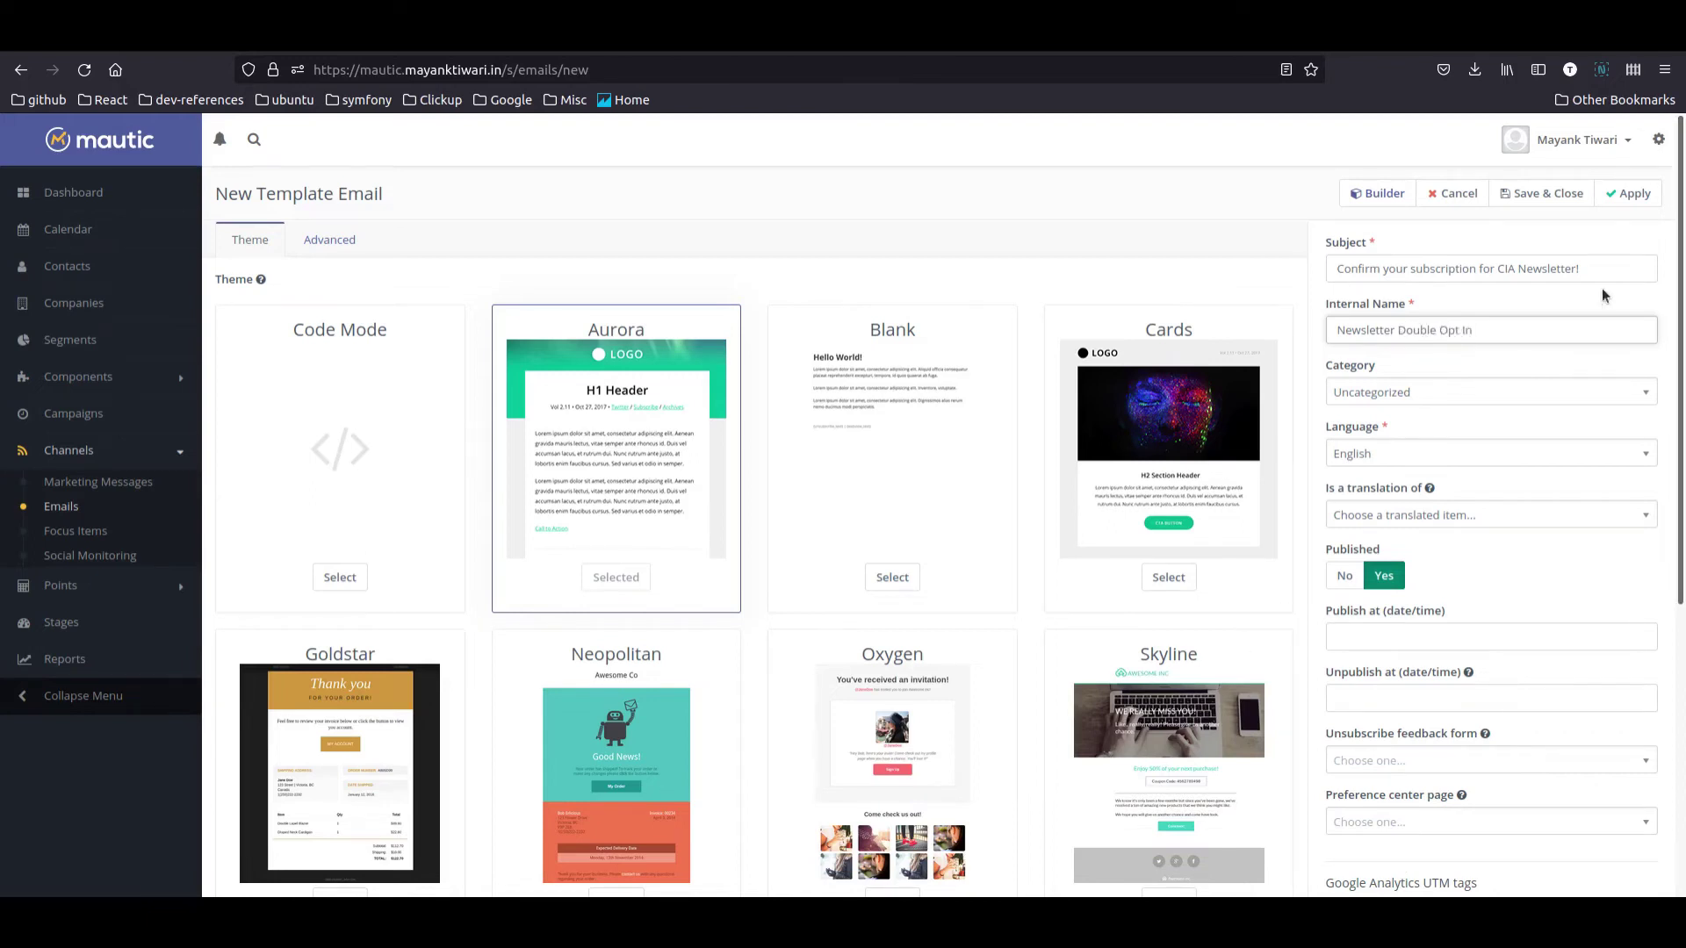
pyautogui.click(1372, 194)
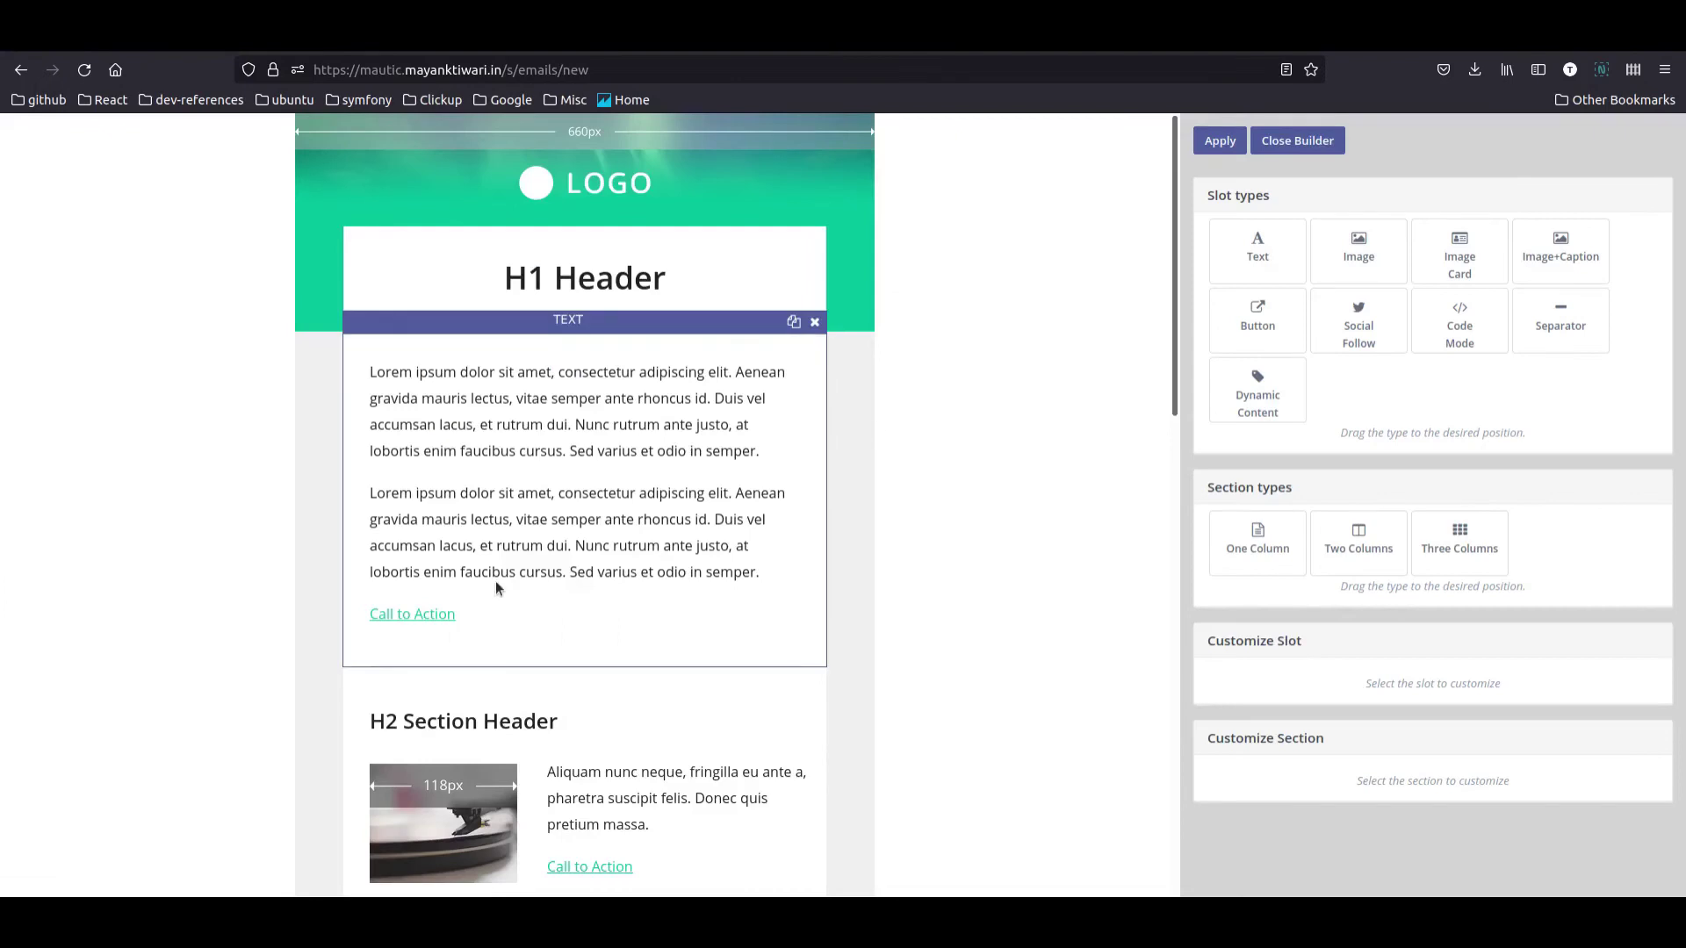
# Step: Delete all three H2 section blocks from the Aurora email, confirming each deletion
pyautogui.click(621, 486)
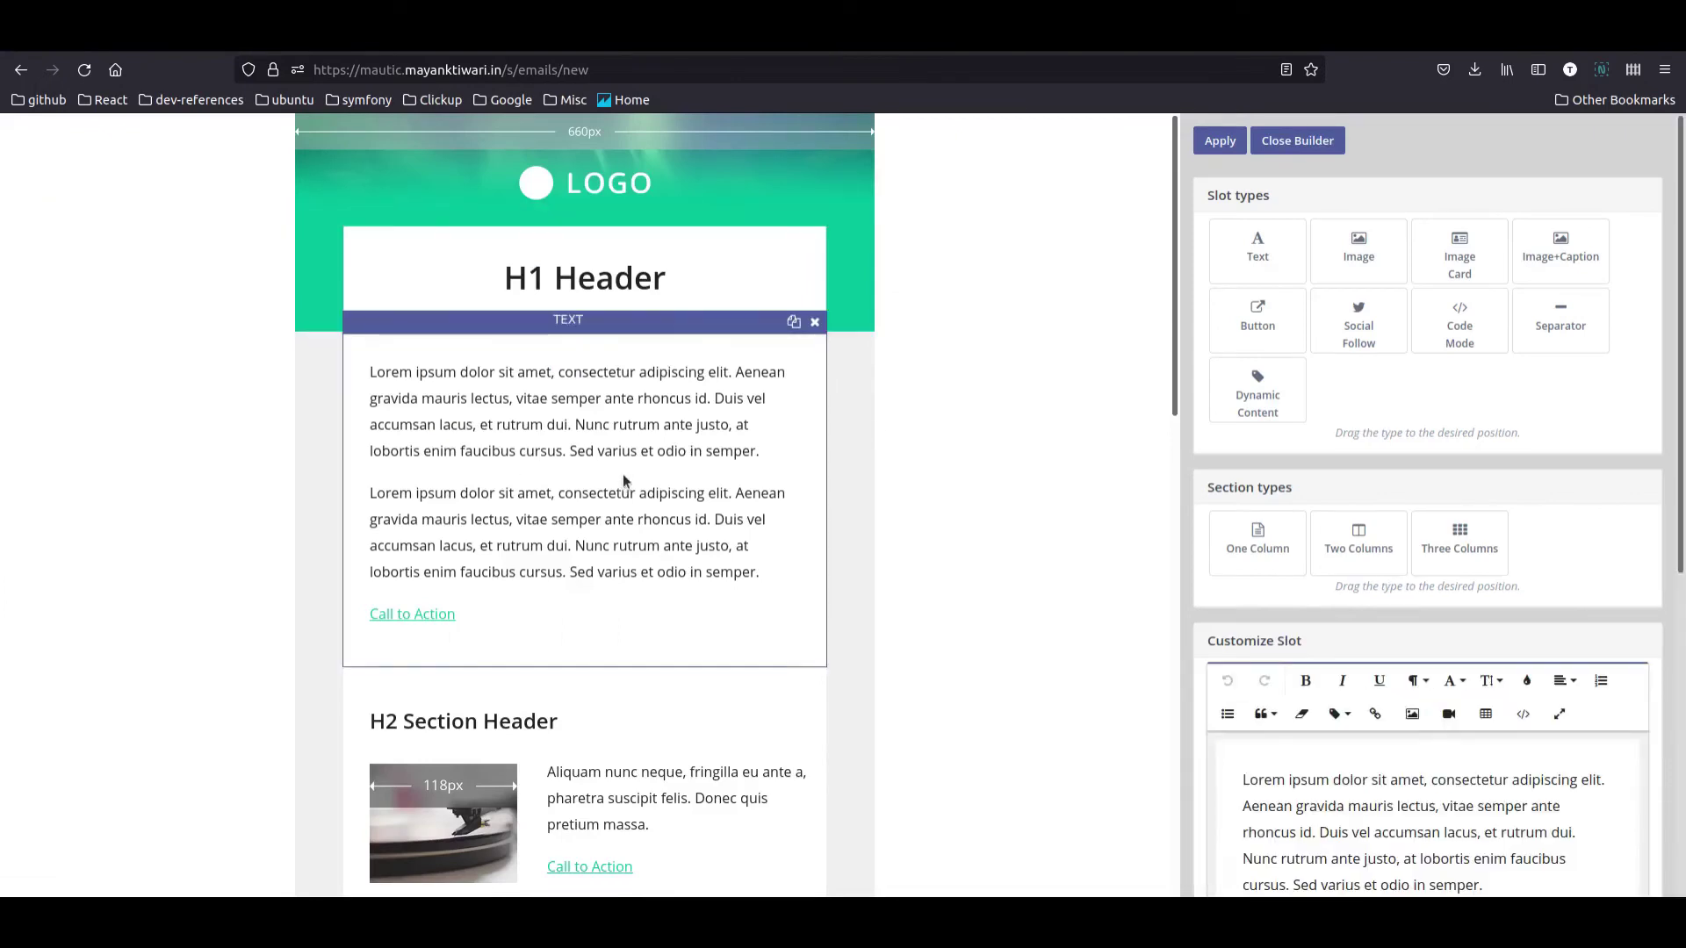
pyautogui.scroll(-5, 628, 492)
pyautogui.click(468, 389)
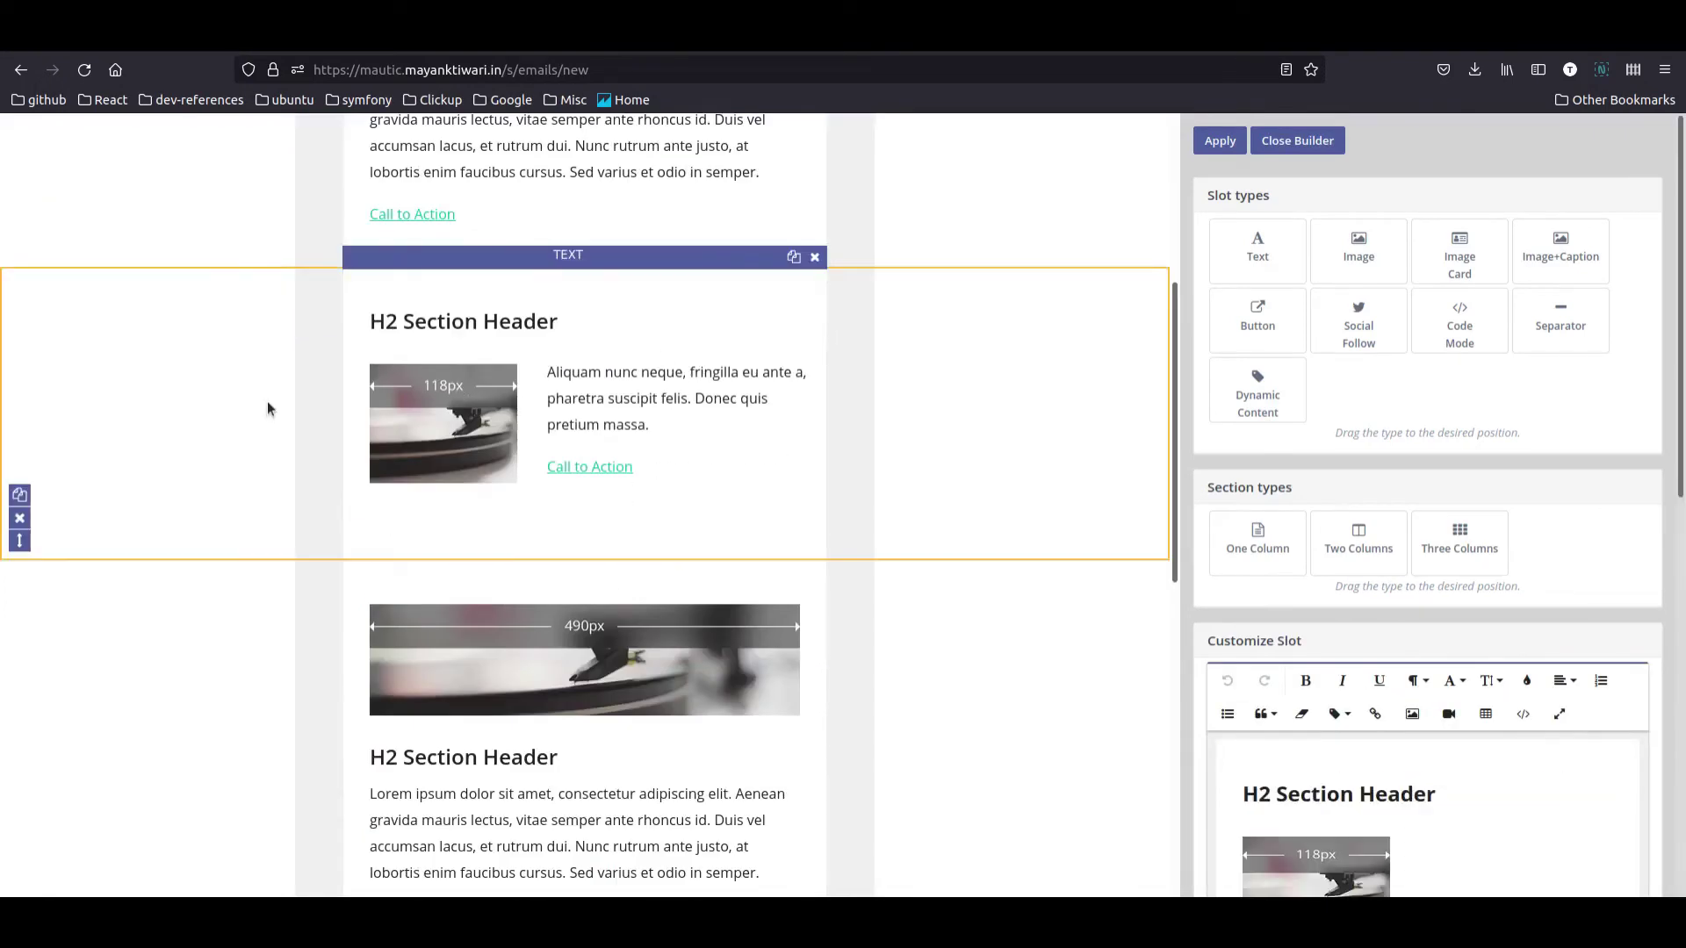
pyautogui.click(20, 519)
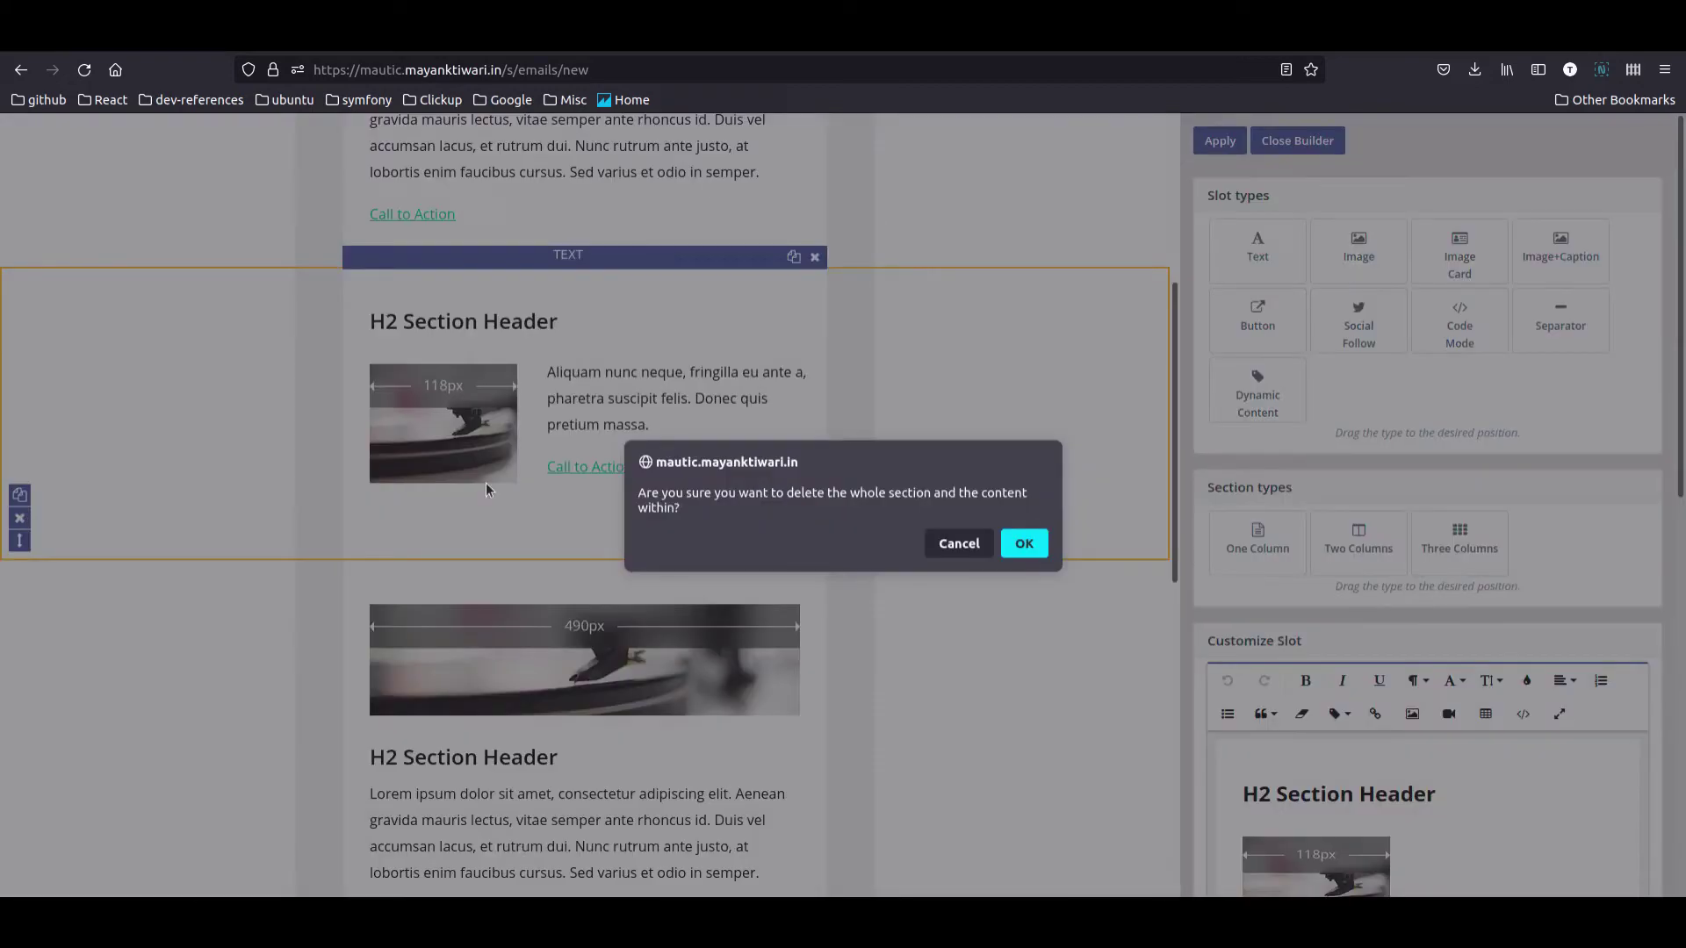
pyautogui.click(1023, 543)
pyautogui.click(19, 640)
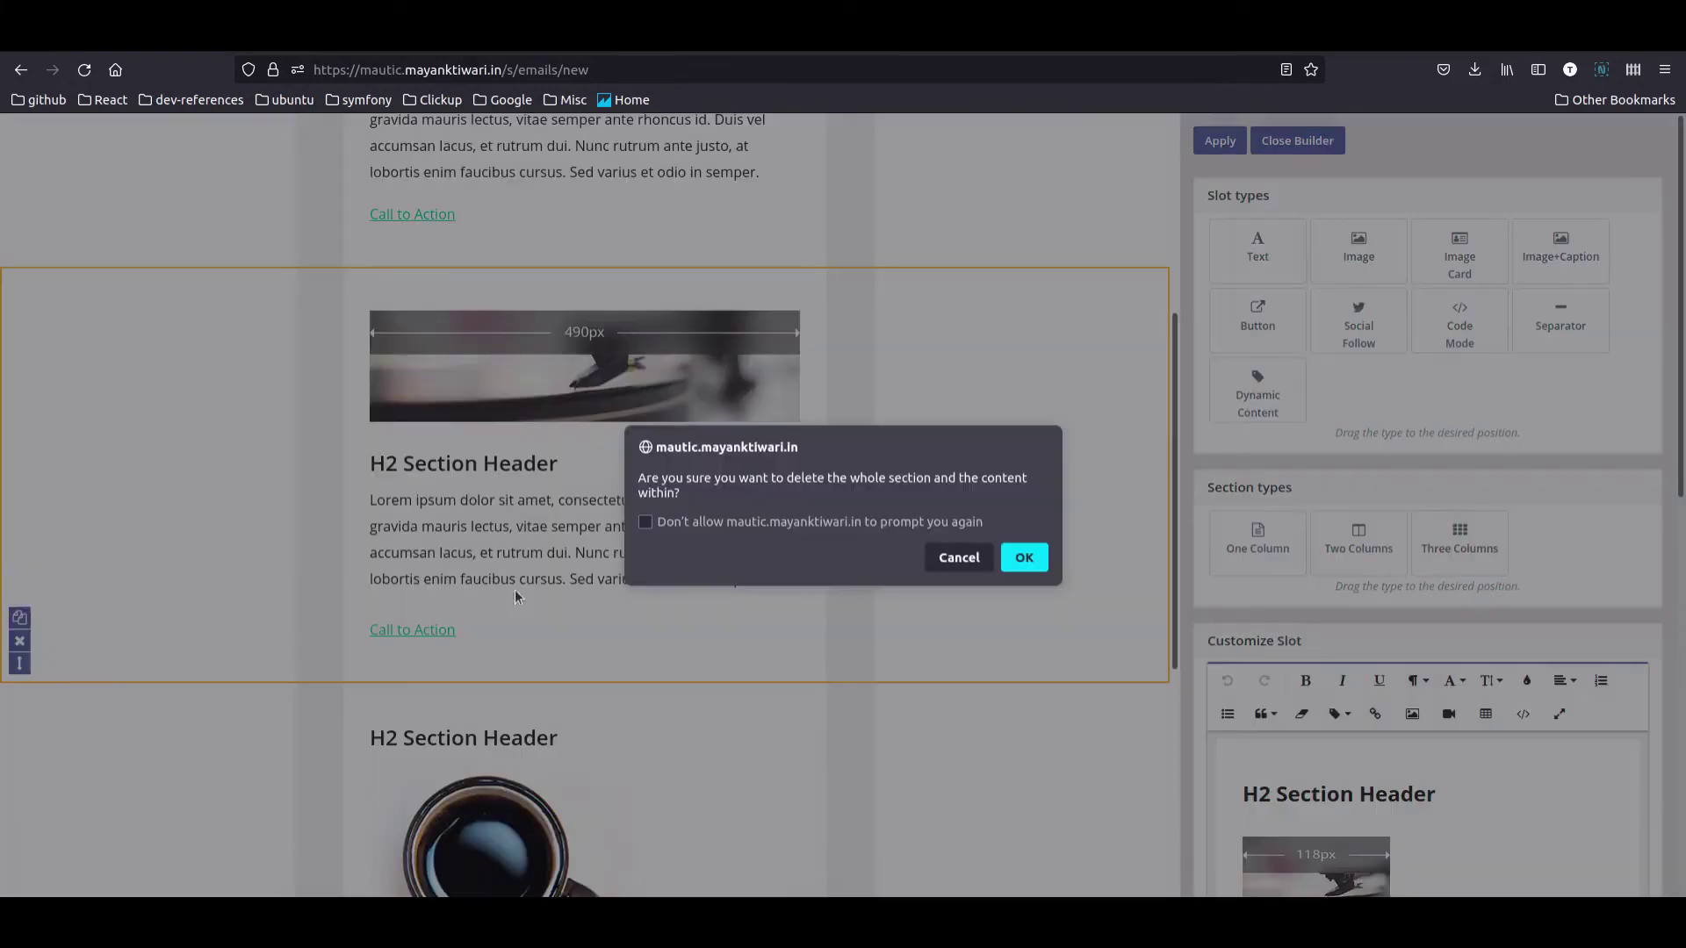
pyautogui.click(1024, 559)
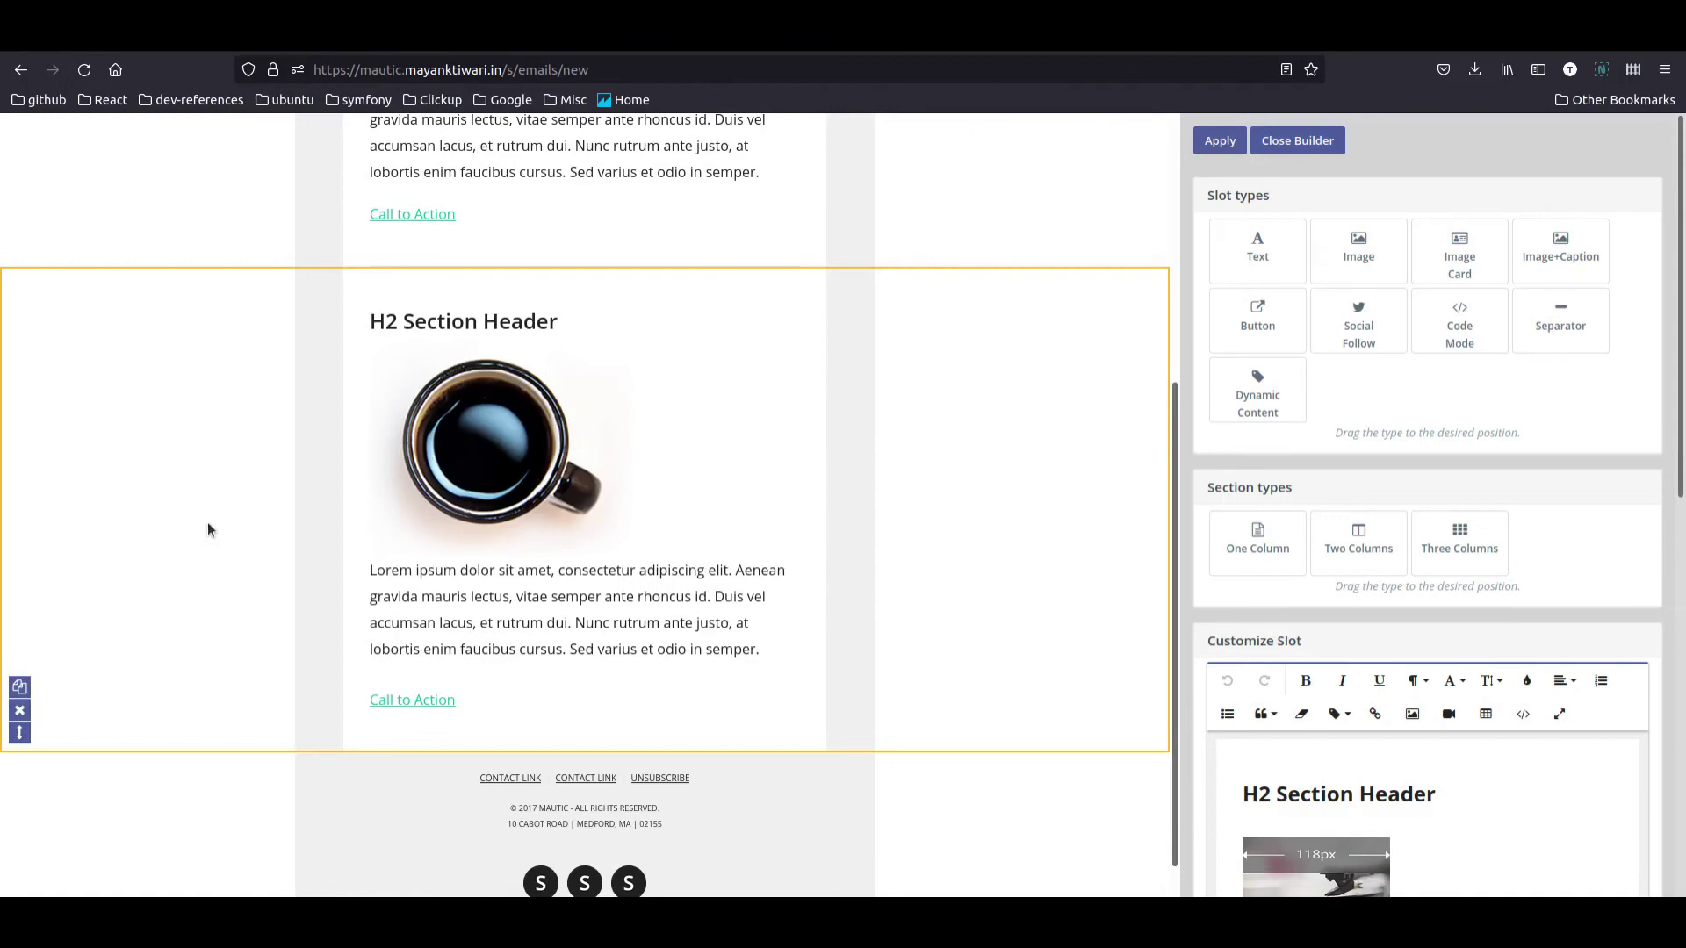
pyautogui.click(20, 712)
pyautogui.click(1019, 545)
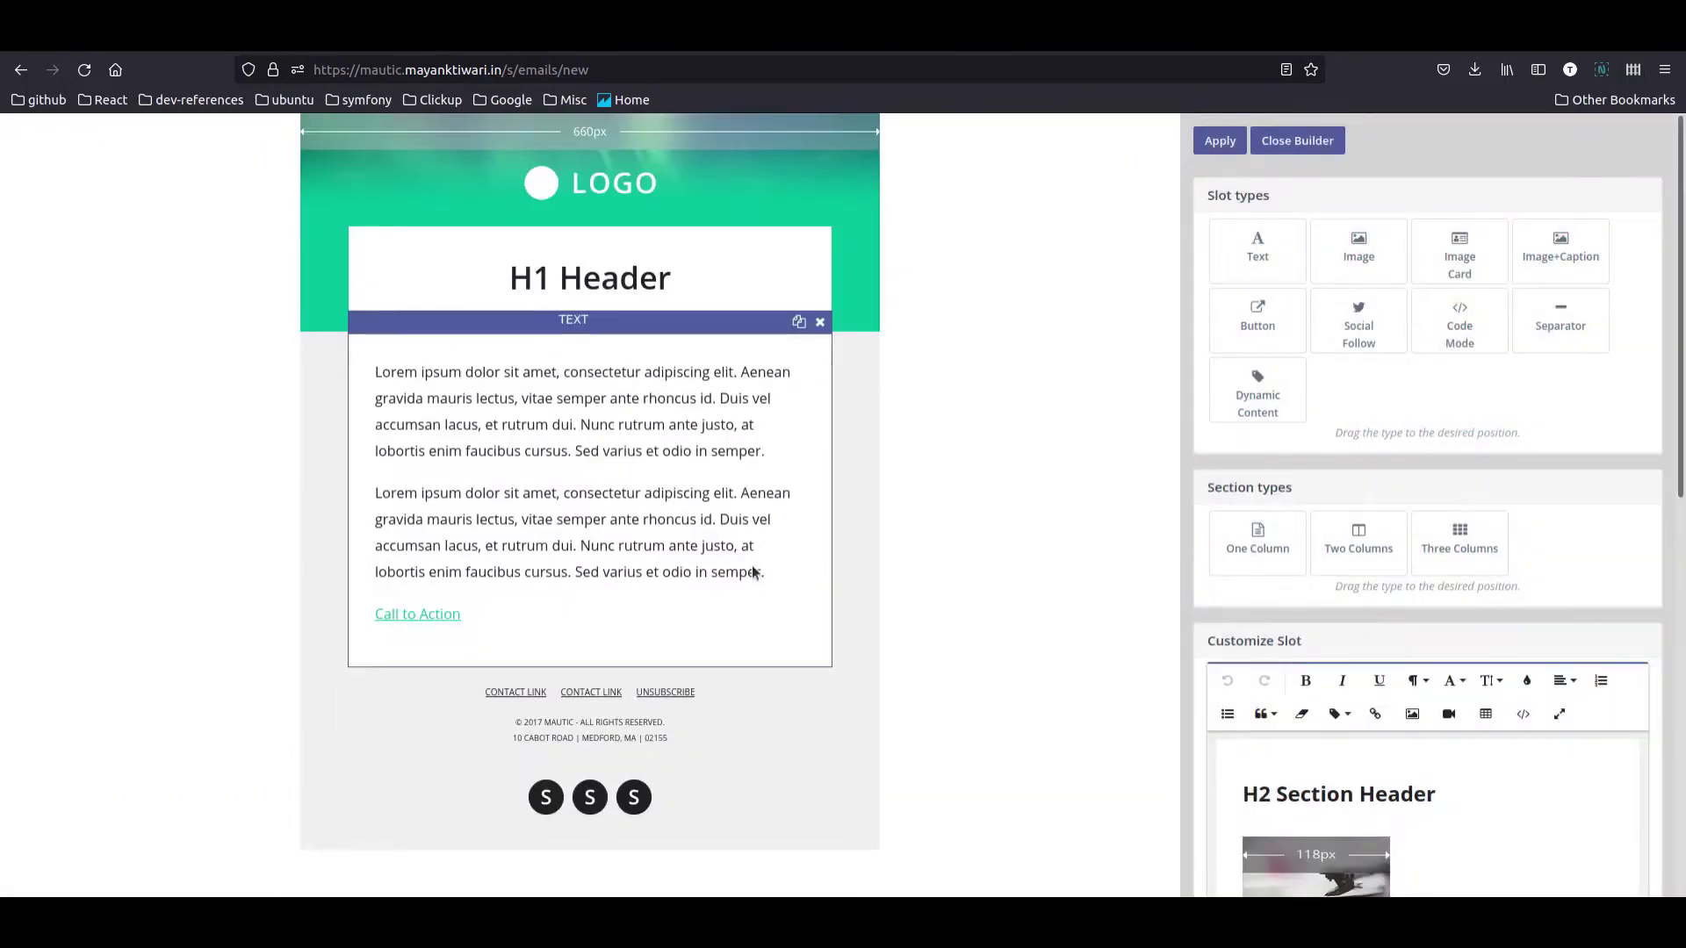
# Step: Delete the Call to Action link from the end of the email's text block
pyautogui.click(571, 599)
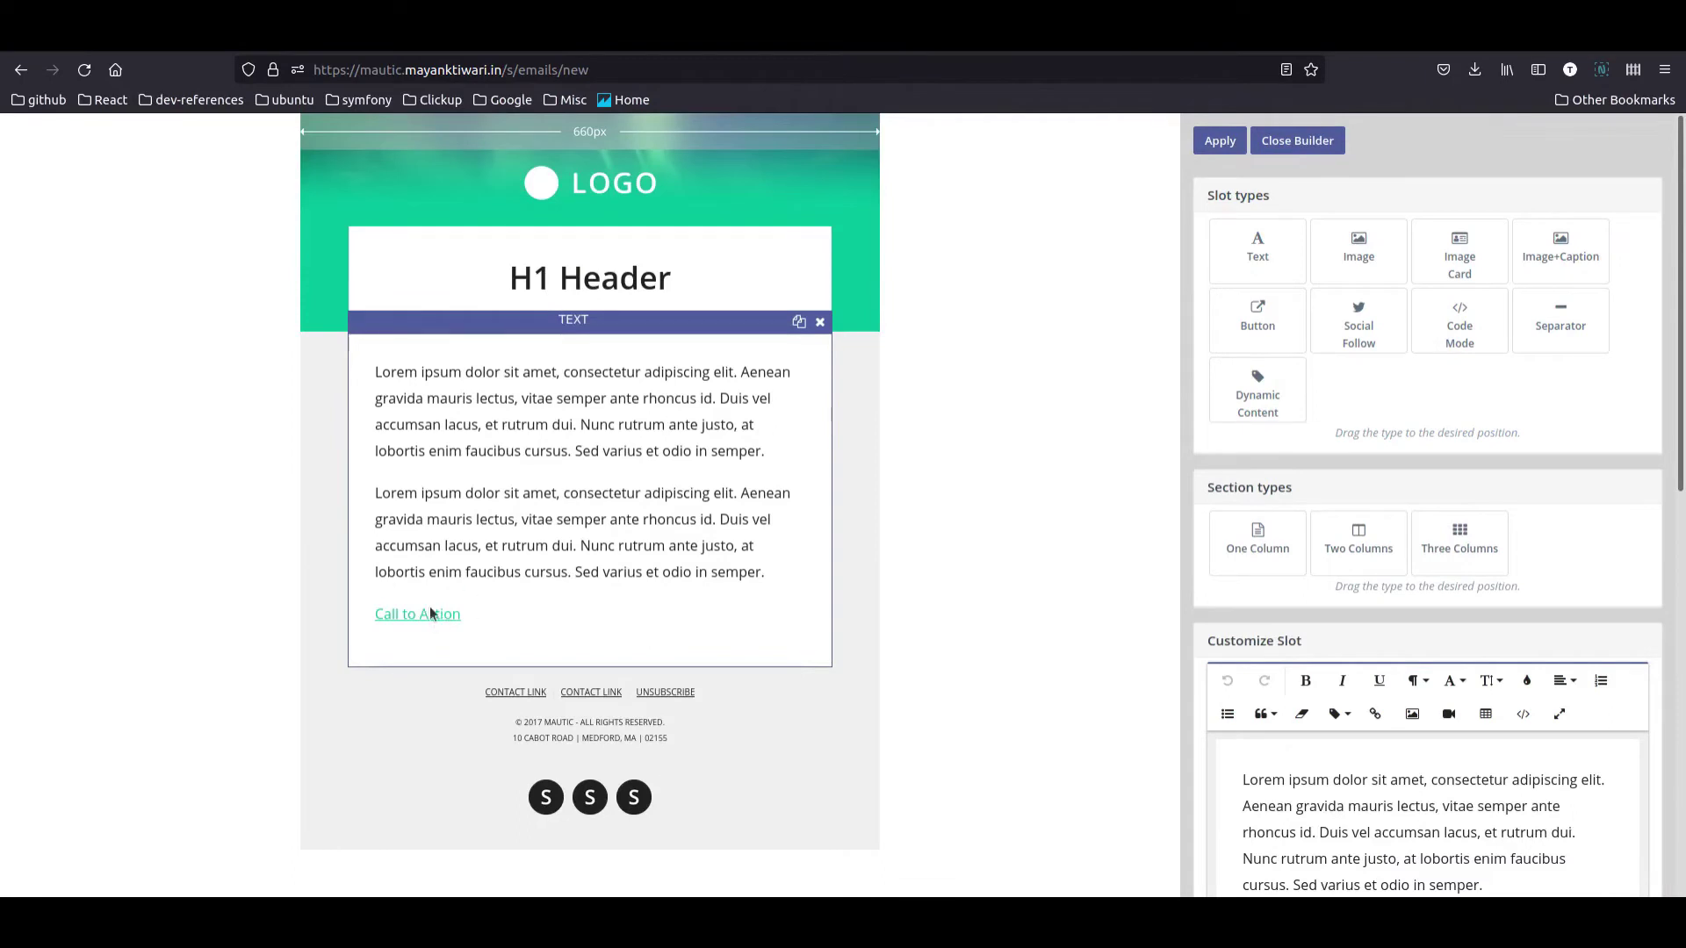
pyautogui.scroll(-5, 1406, 703)
pyautogui.click(1346, 702)
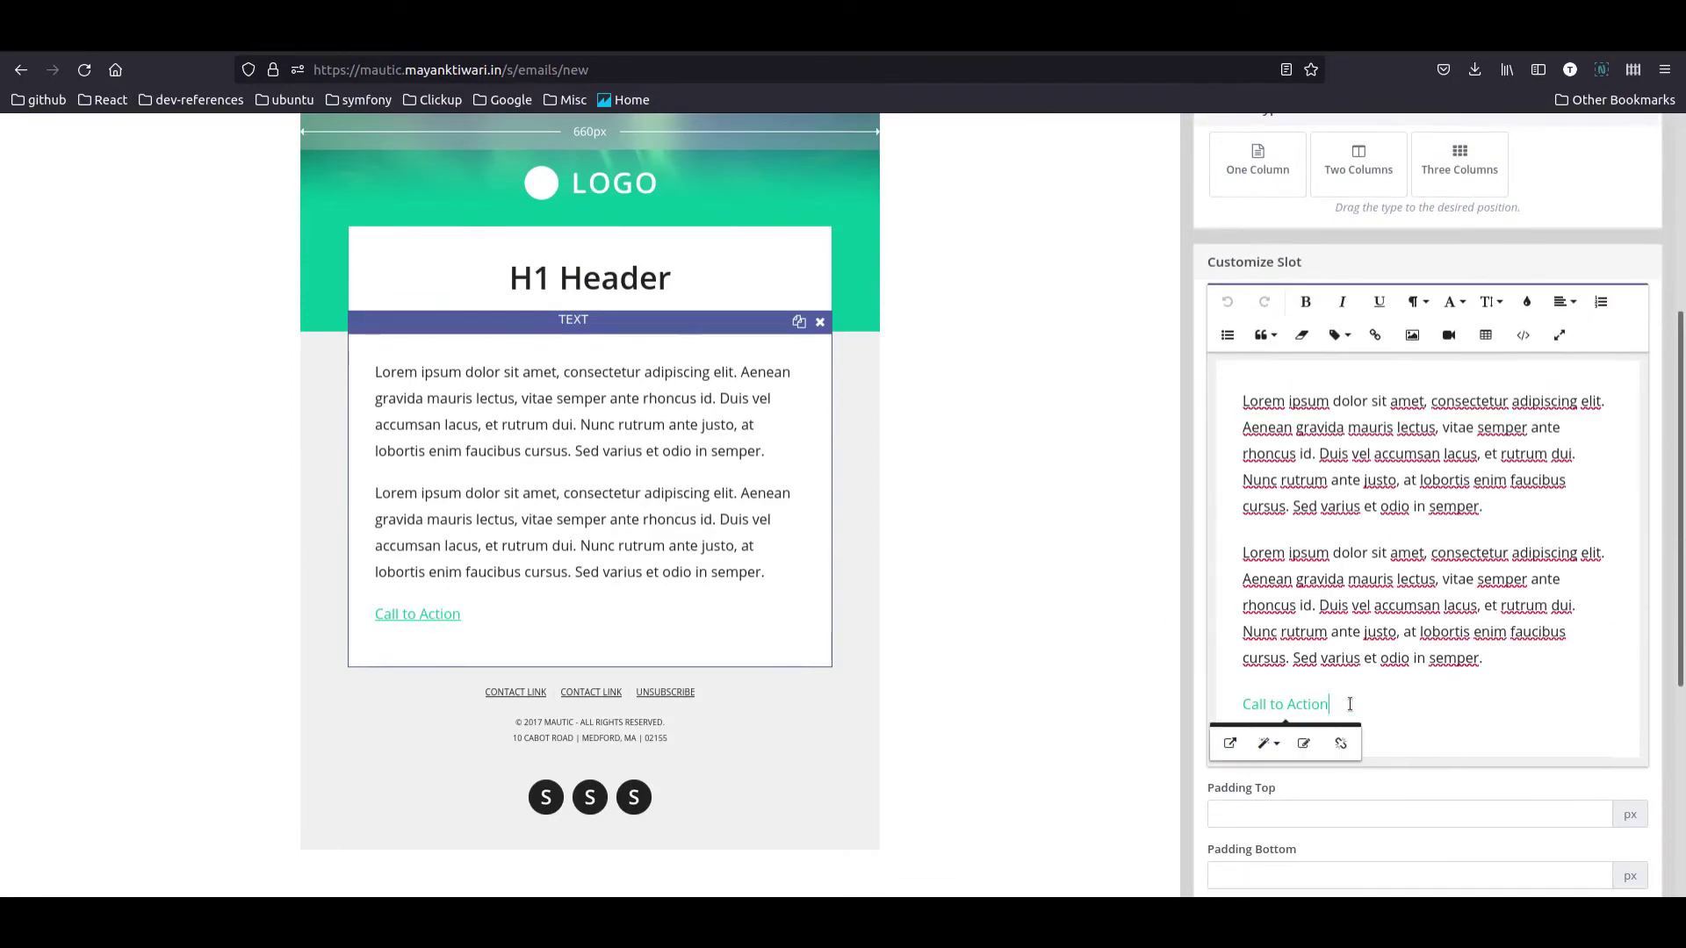
pyautogui.moveTo(1330, 704); pyautogui.dragTo(1237, 691)
pyautogui.press('BackSpace')
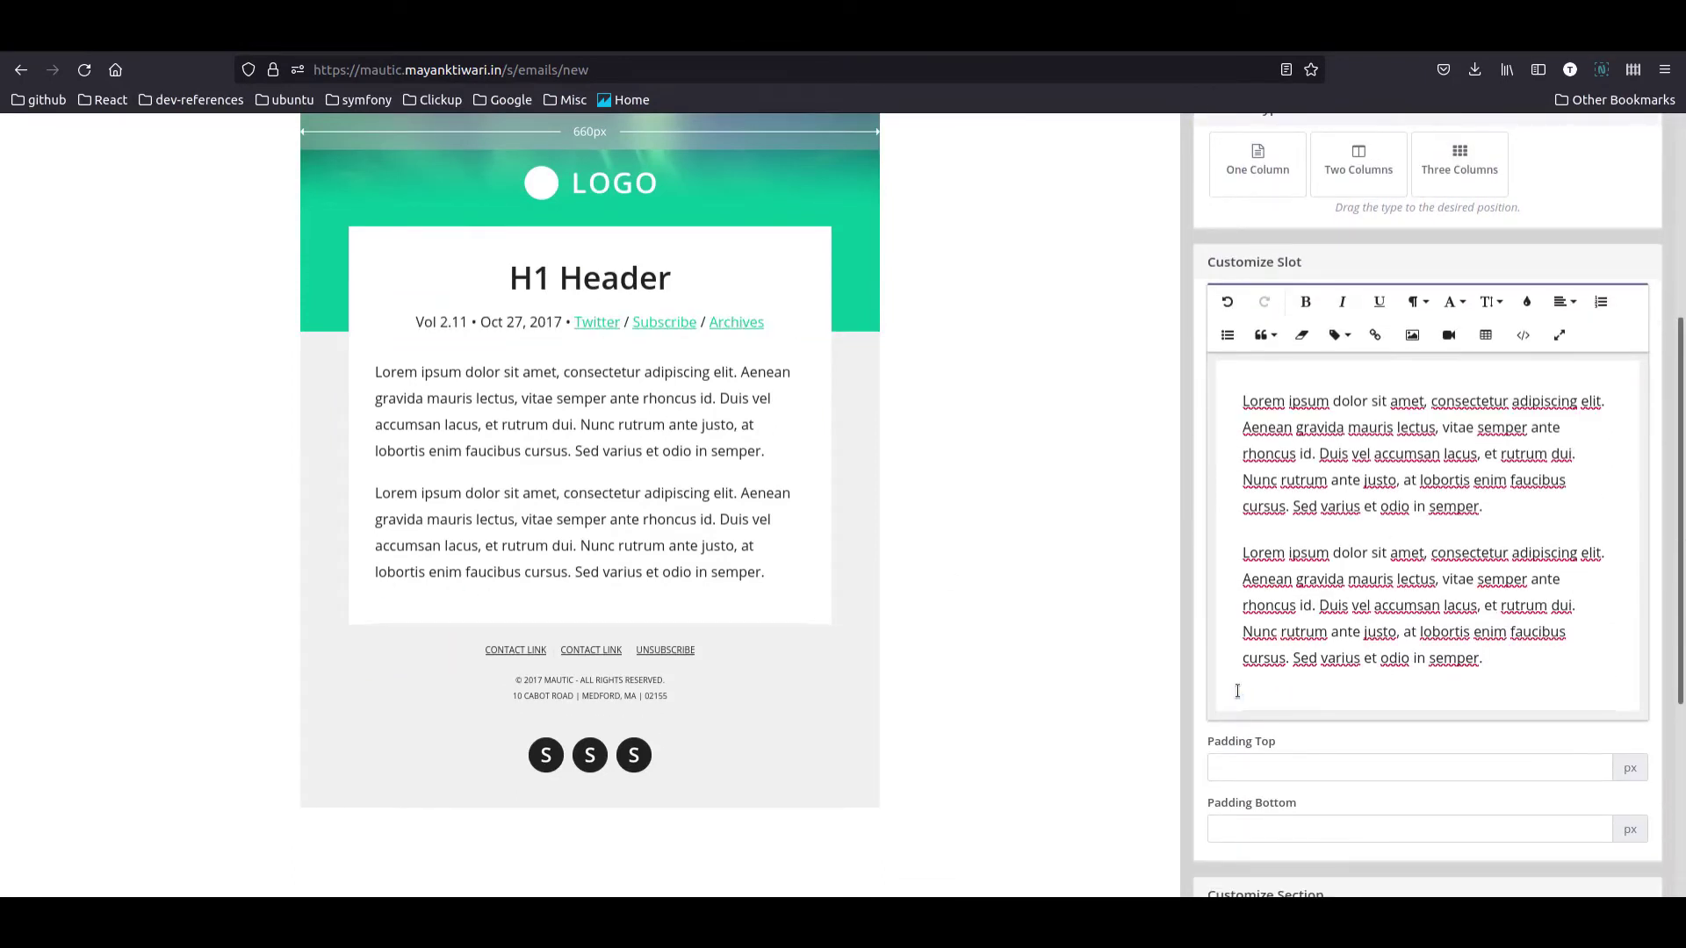
pyautogui.press('Return')
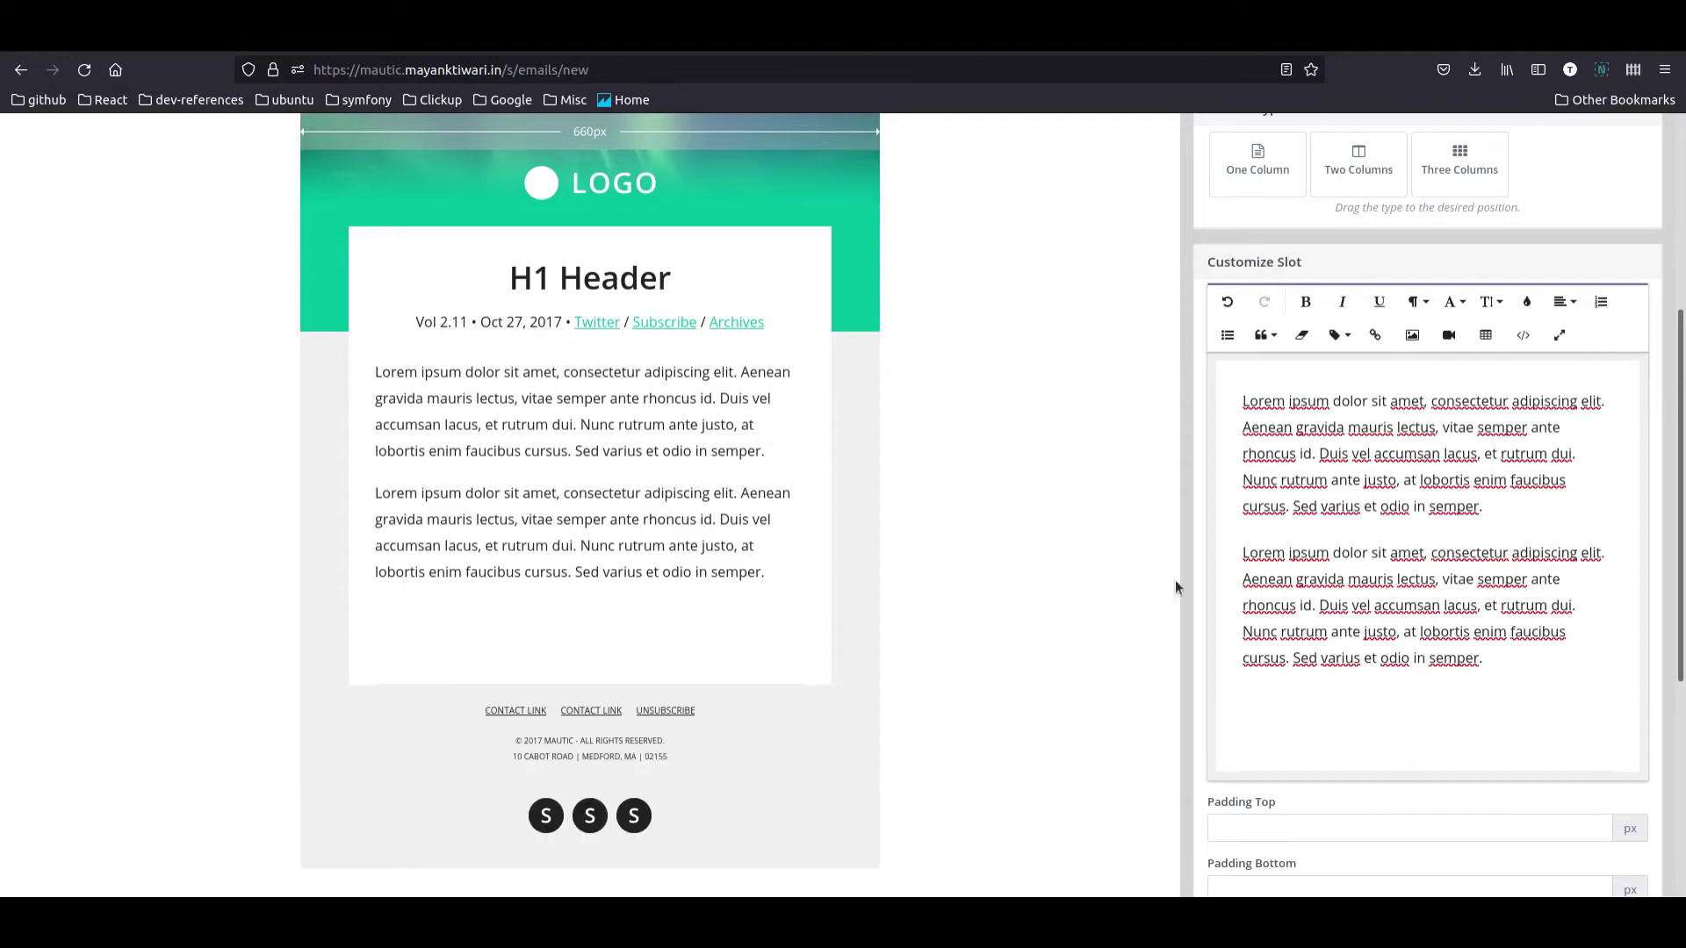
# Step: Add an 'I want this!' Button slot below the text block
pyautogui.click(708, 667)
pyautogui.scroll(5, 1229, 483)
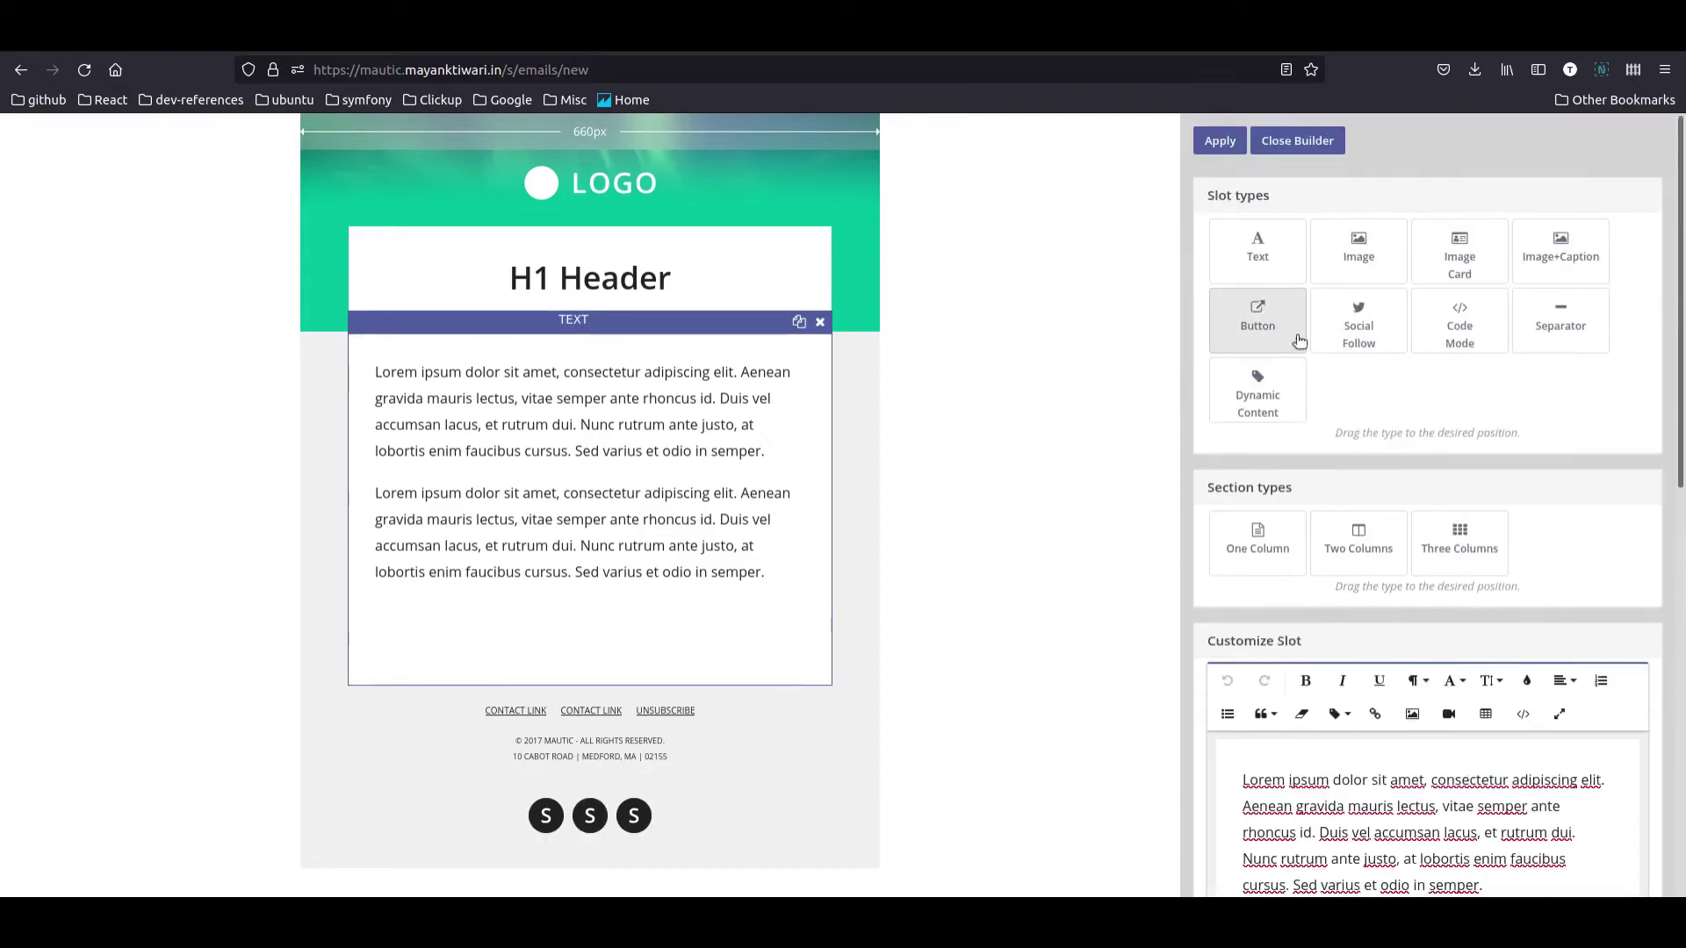
pyautogui.moveTo(1298, 341); pyautogui.dragTo(615, 703)
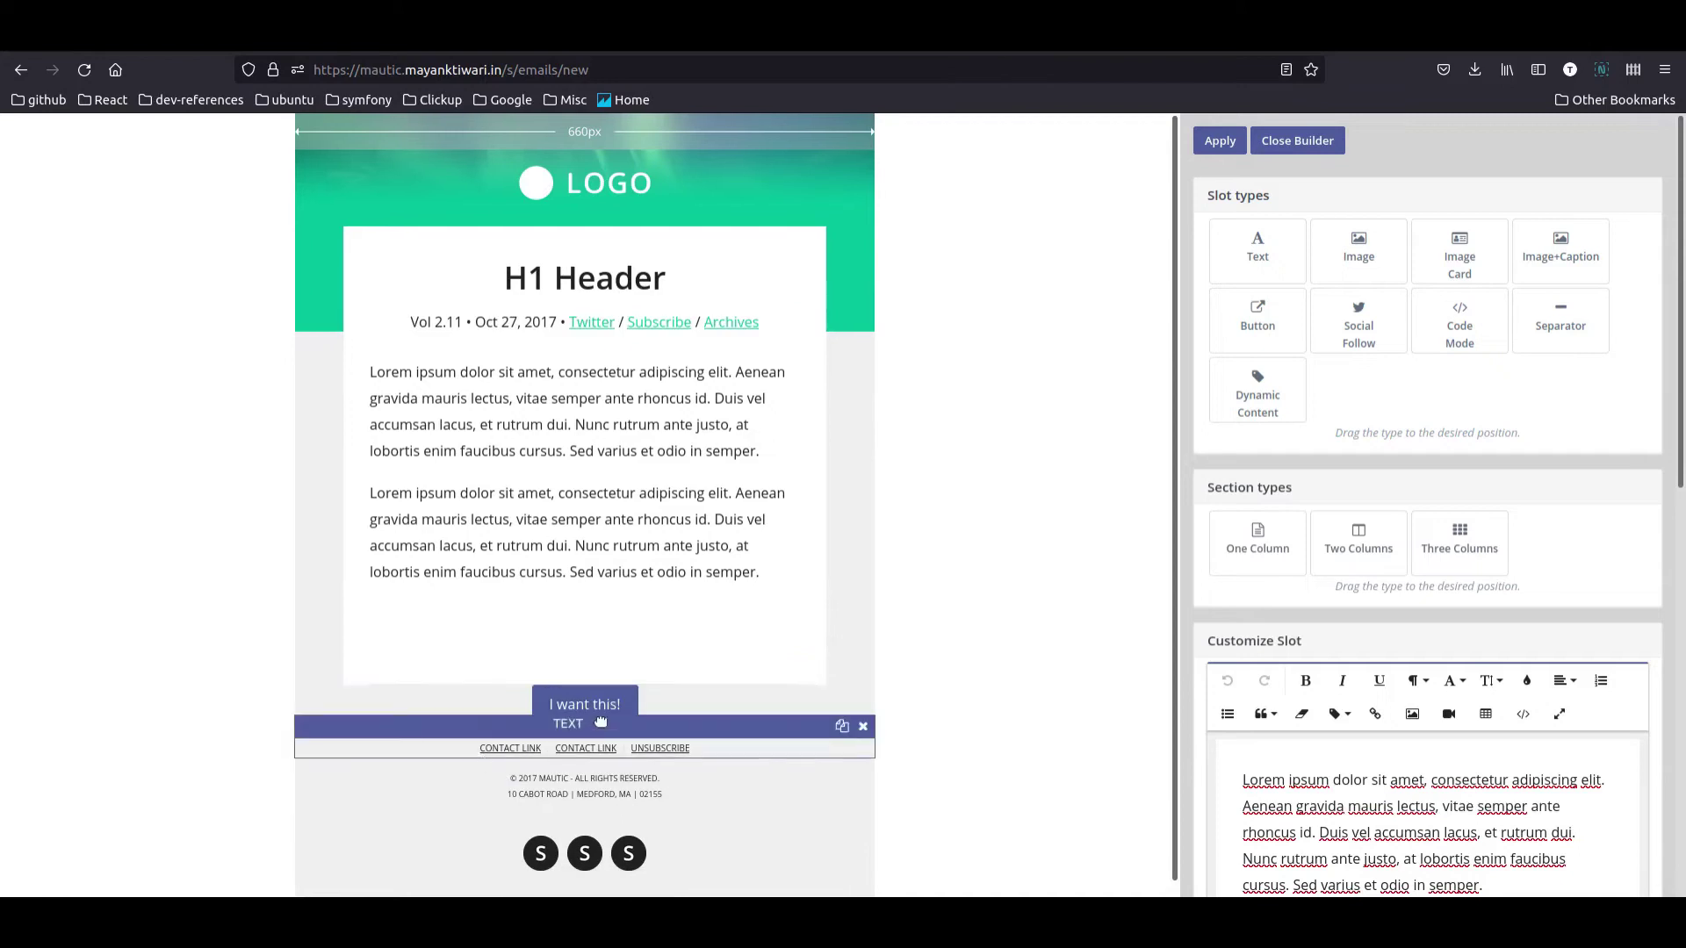
pyautogui.click(753, 602)
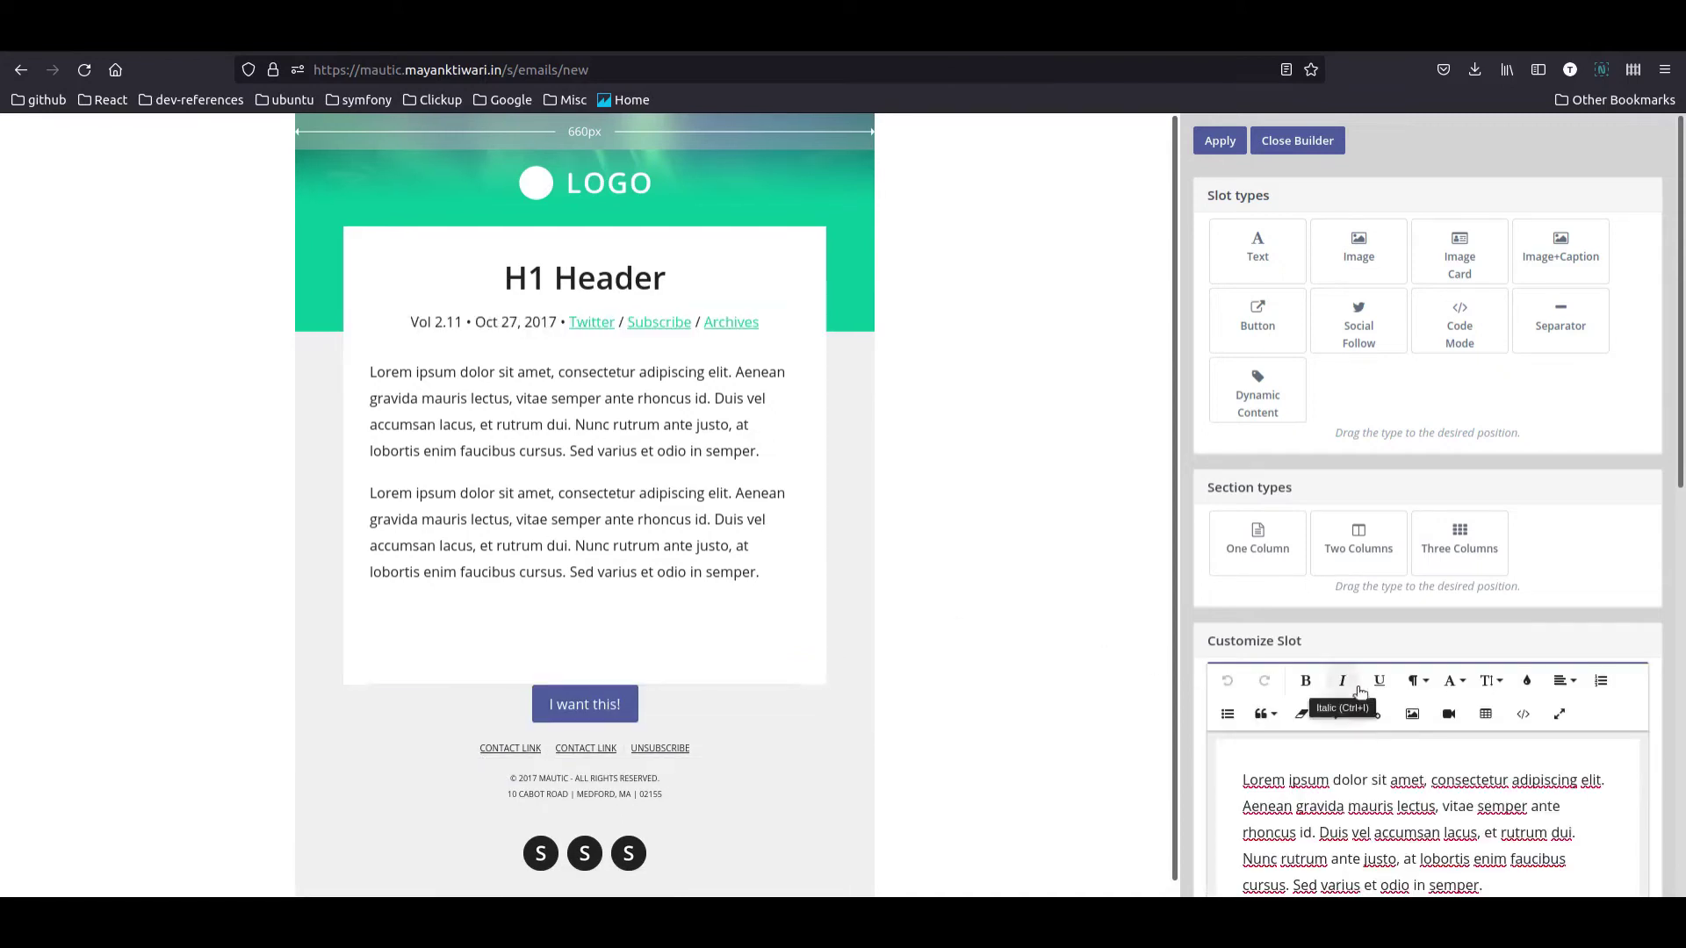
# Step: Insert the 'Thank you for your interest' page link into the email's text block
pyautogui.click(1337, 713)
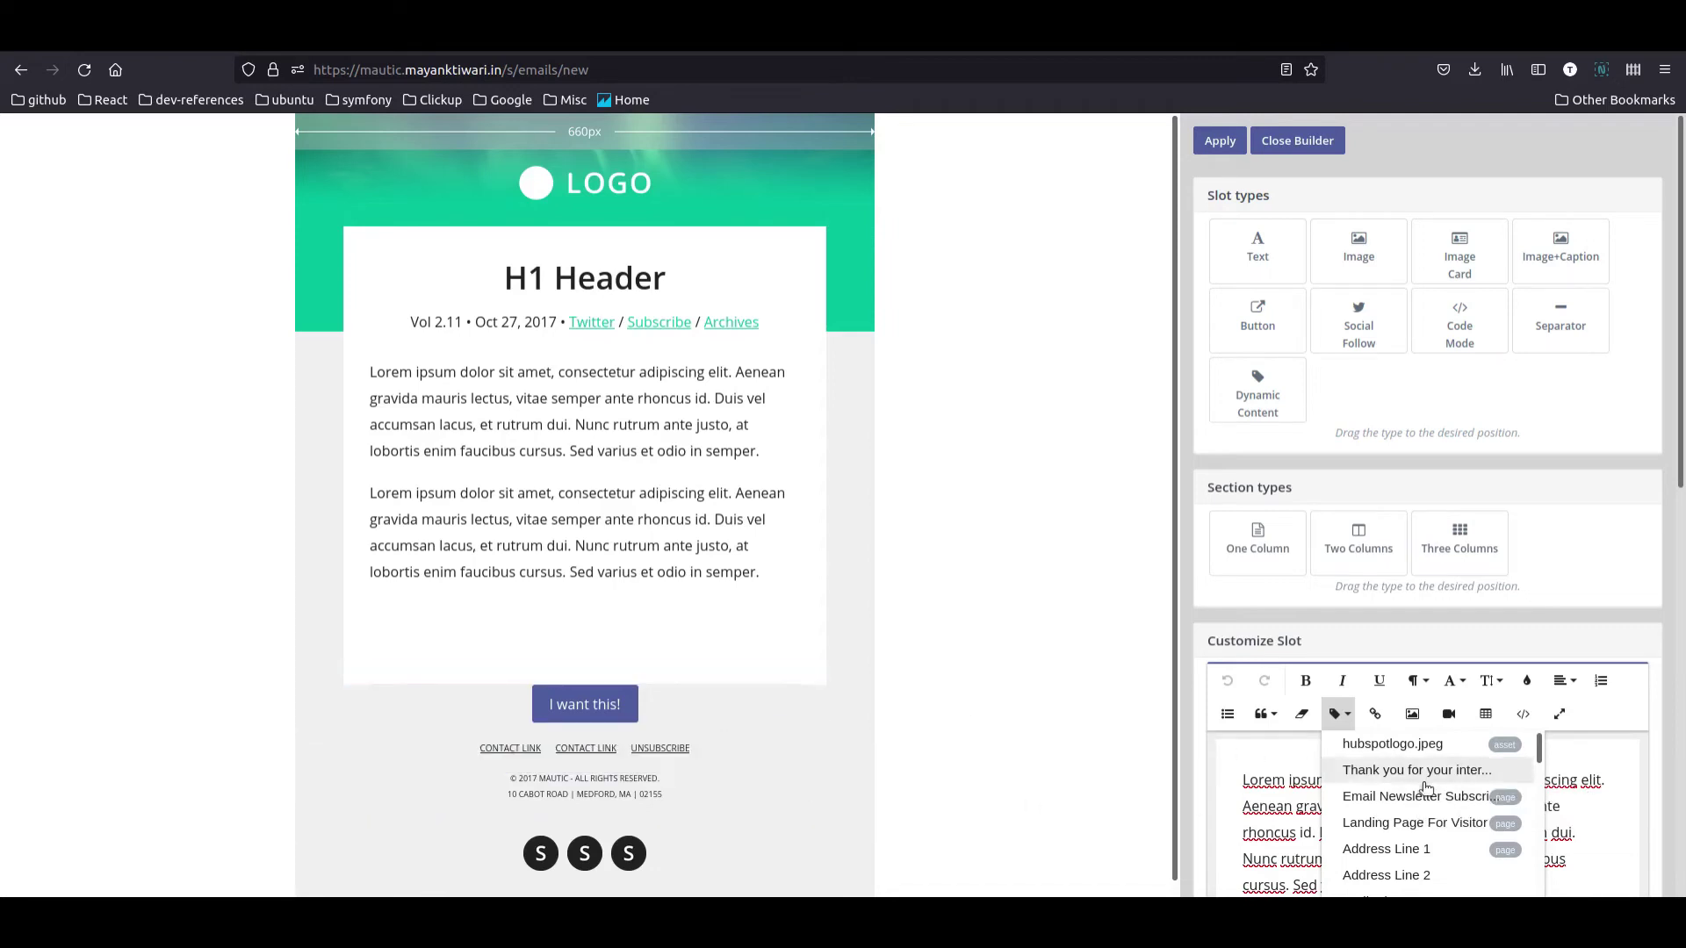
pyautogui.click(1426, 772)
pyautogui.scroll(-5, 1424, 668)
pyautogui.scroll(4, 1424, 643)
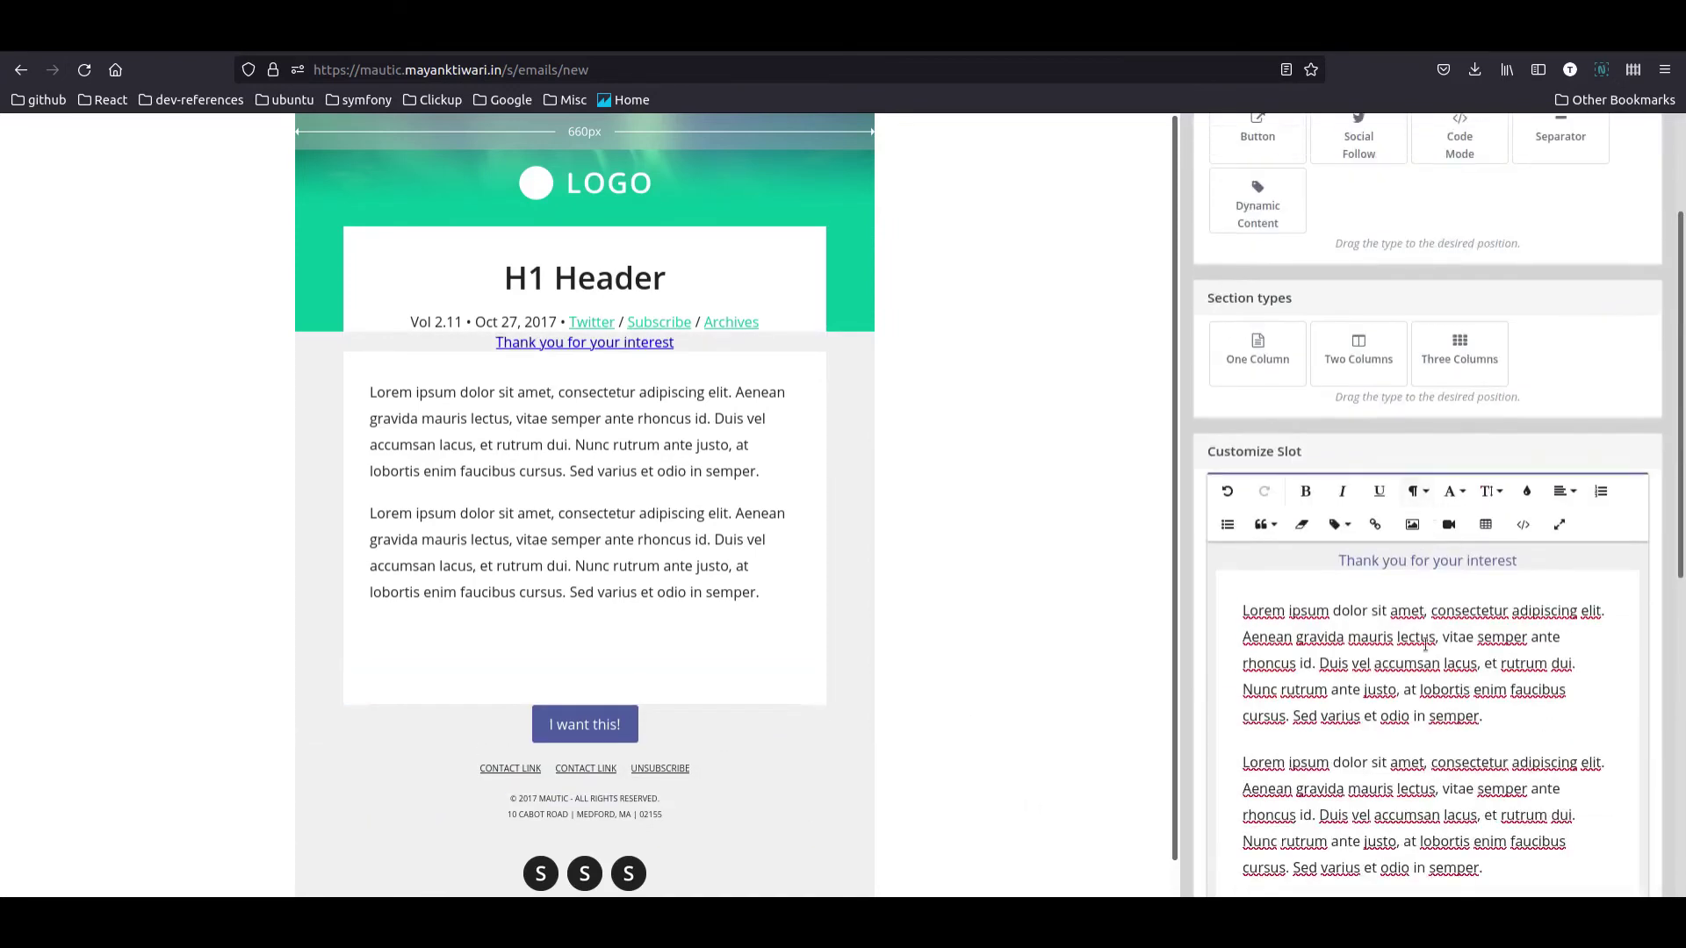
# Step: In the text block's HTML source view, delete the inserted anchor tag
pyautogui.click(1465, 564)
pyautogui.click(1523, 524)
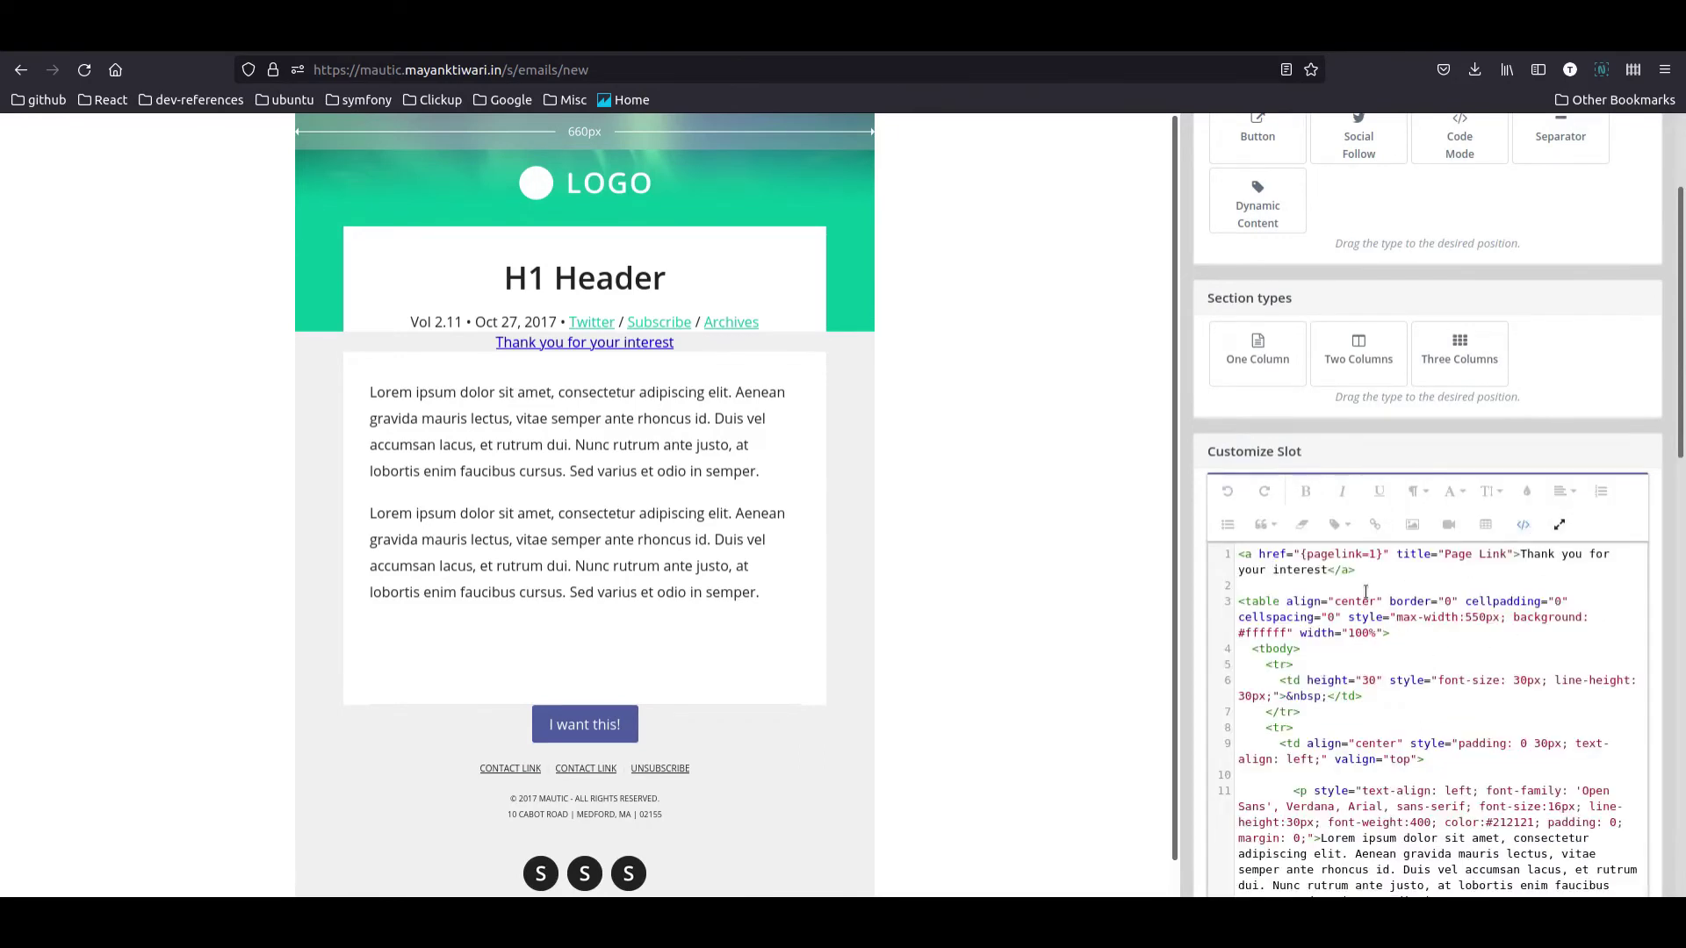
pyautogui.moveTo(1377, 571); pyautogui.dragTo(1226, 556)
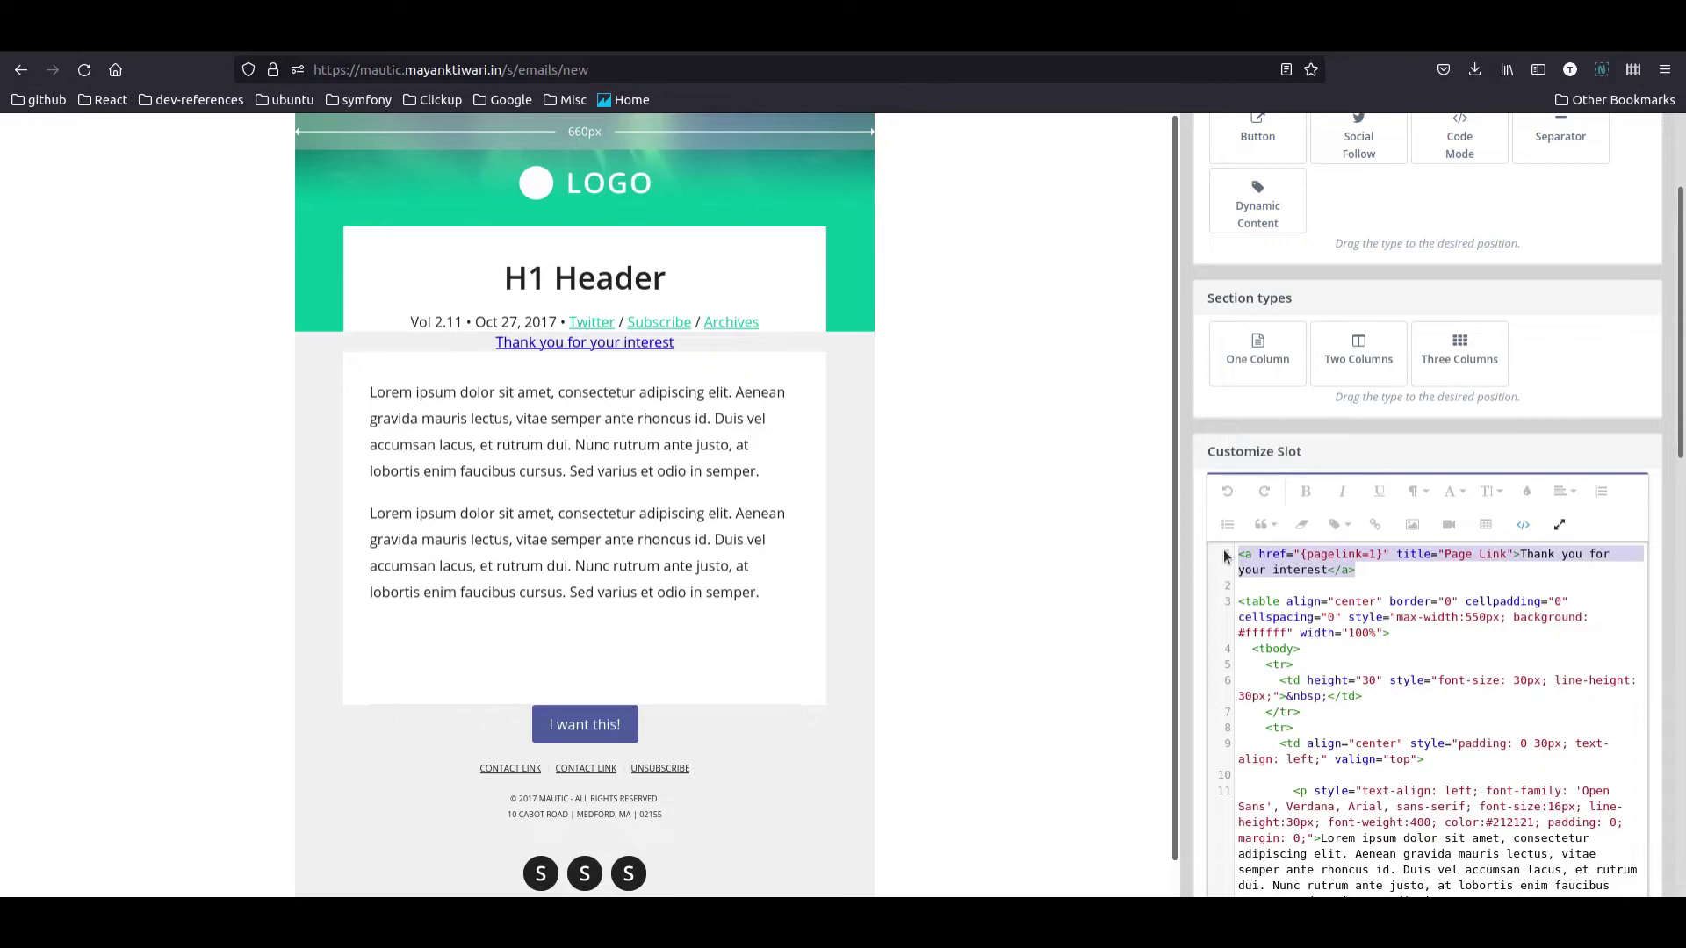
pyautogui.press('BackSpace')
# Step: Set the button link to {pagelink=1} and its text to 'Confirm your Subscription', then apply
pyautogui.click(582, 725)
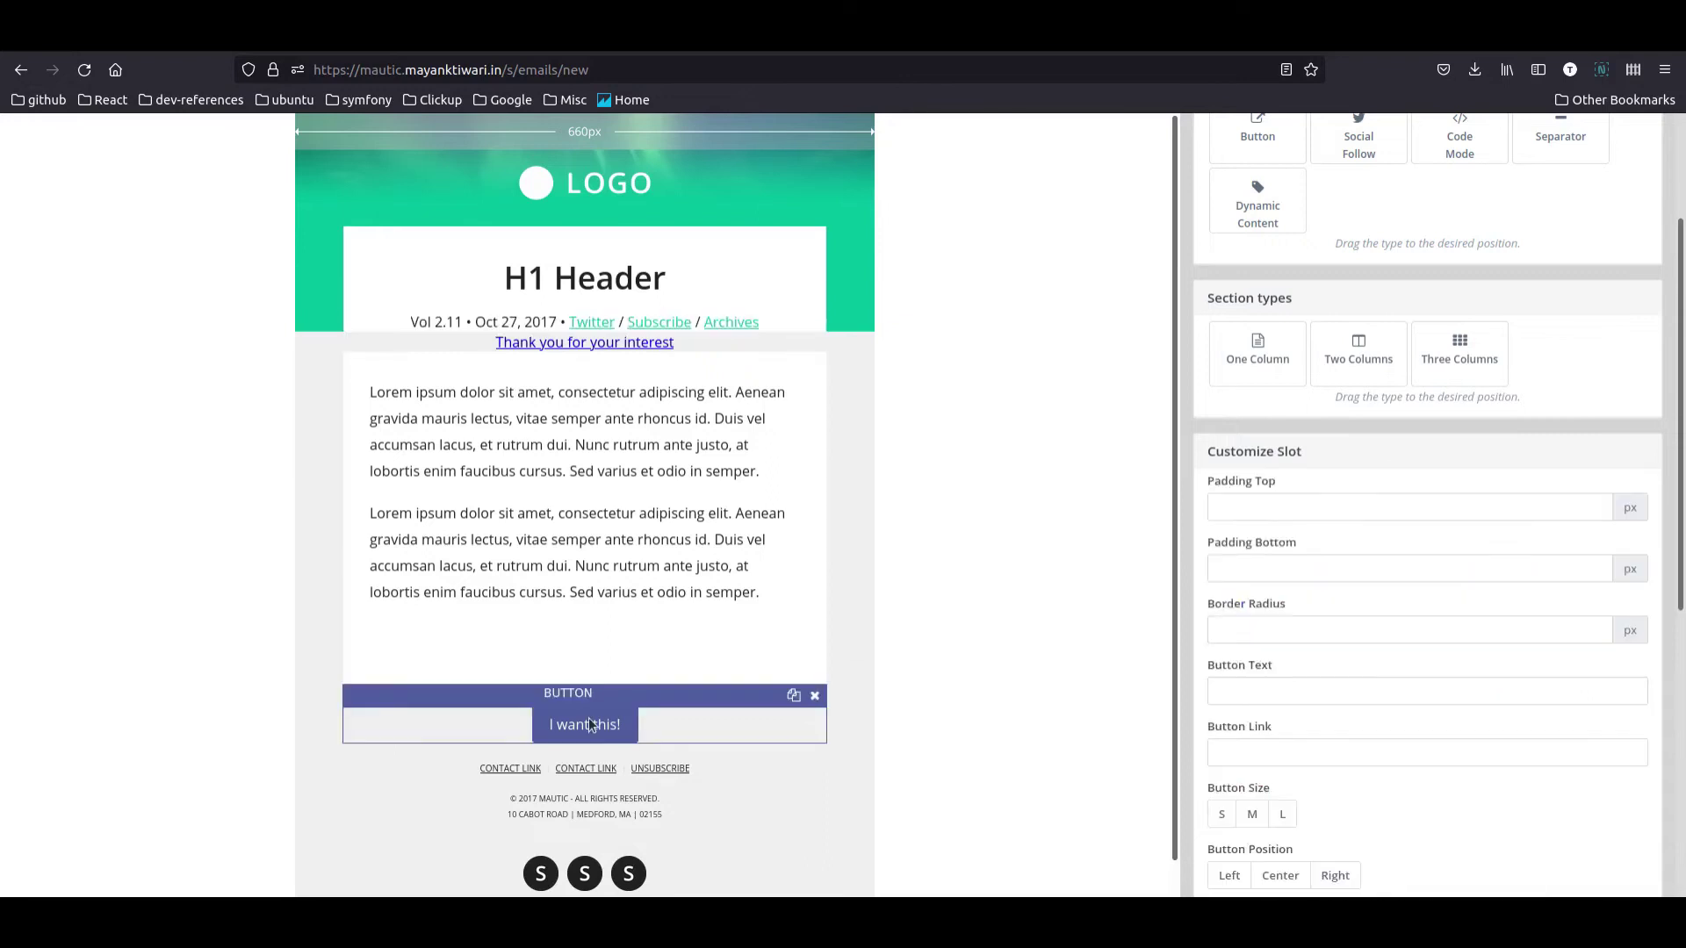
pyautogui.click(1291, 753)
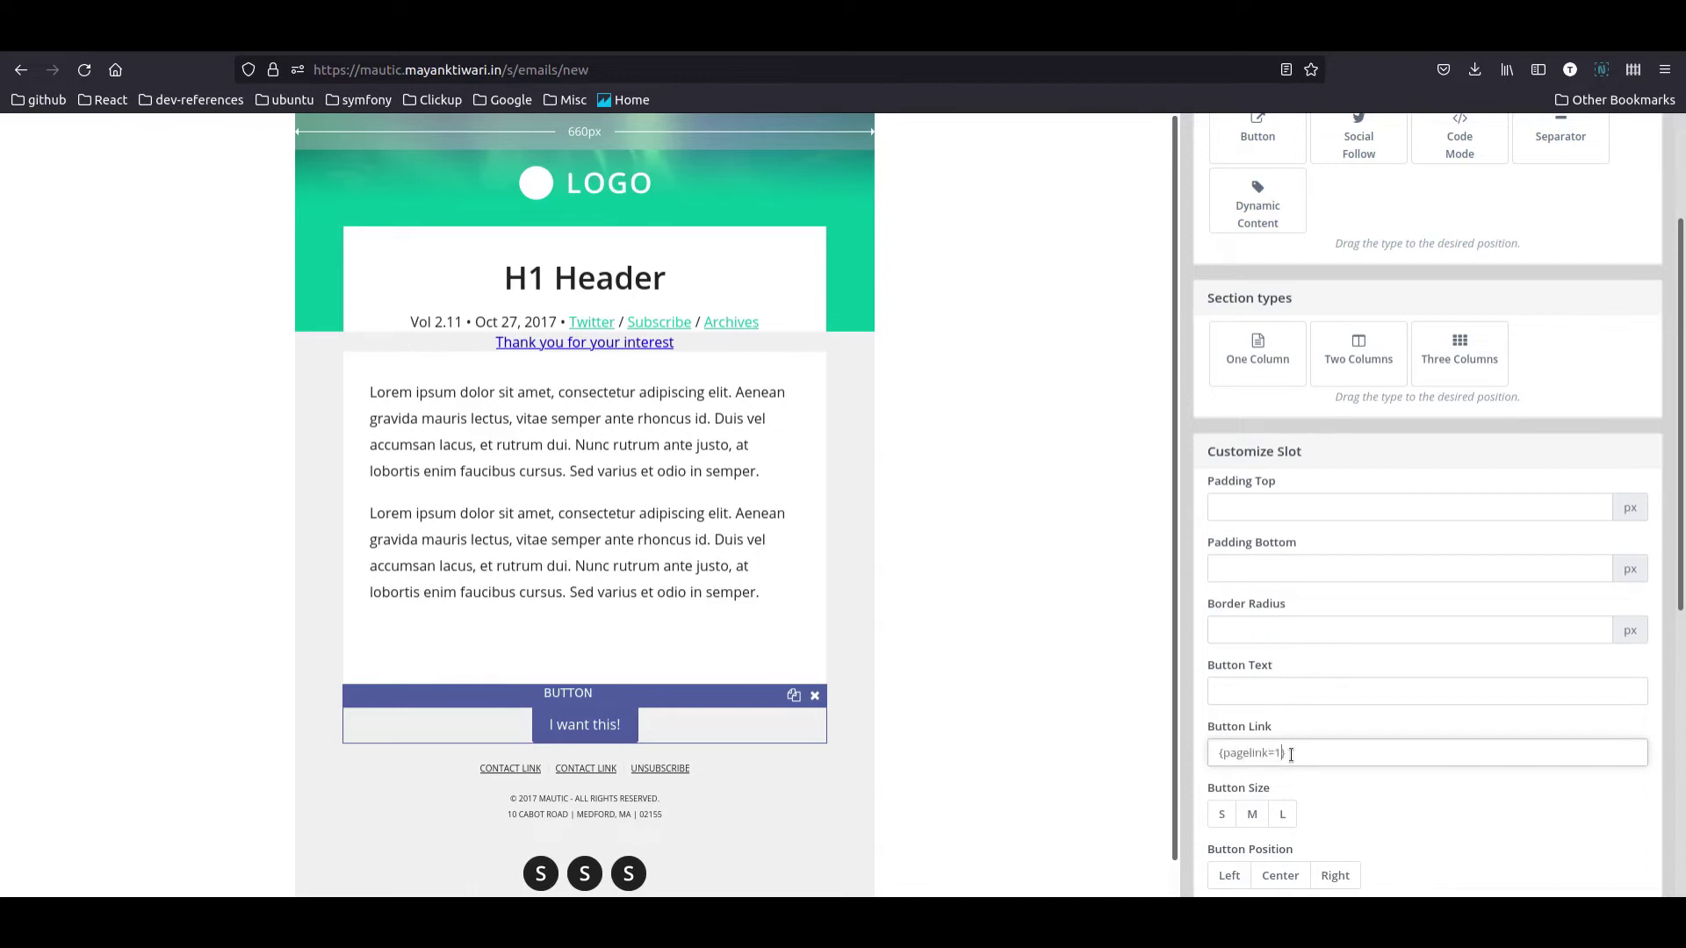
pyautogui.click(1272, 689)
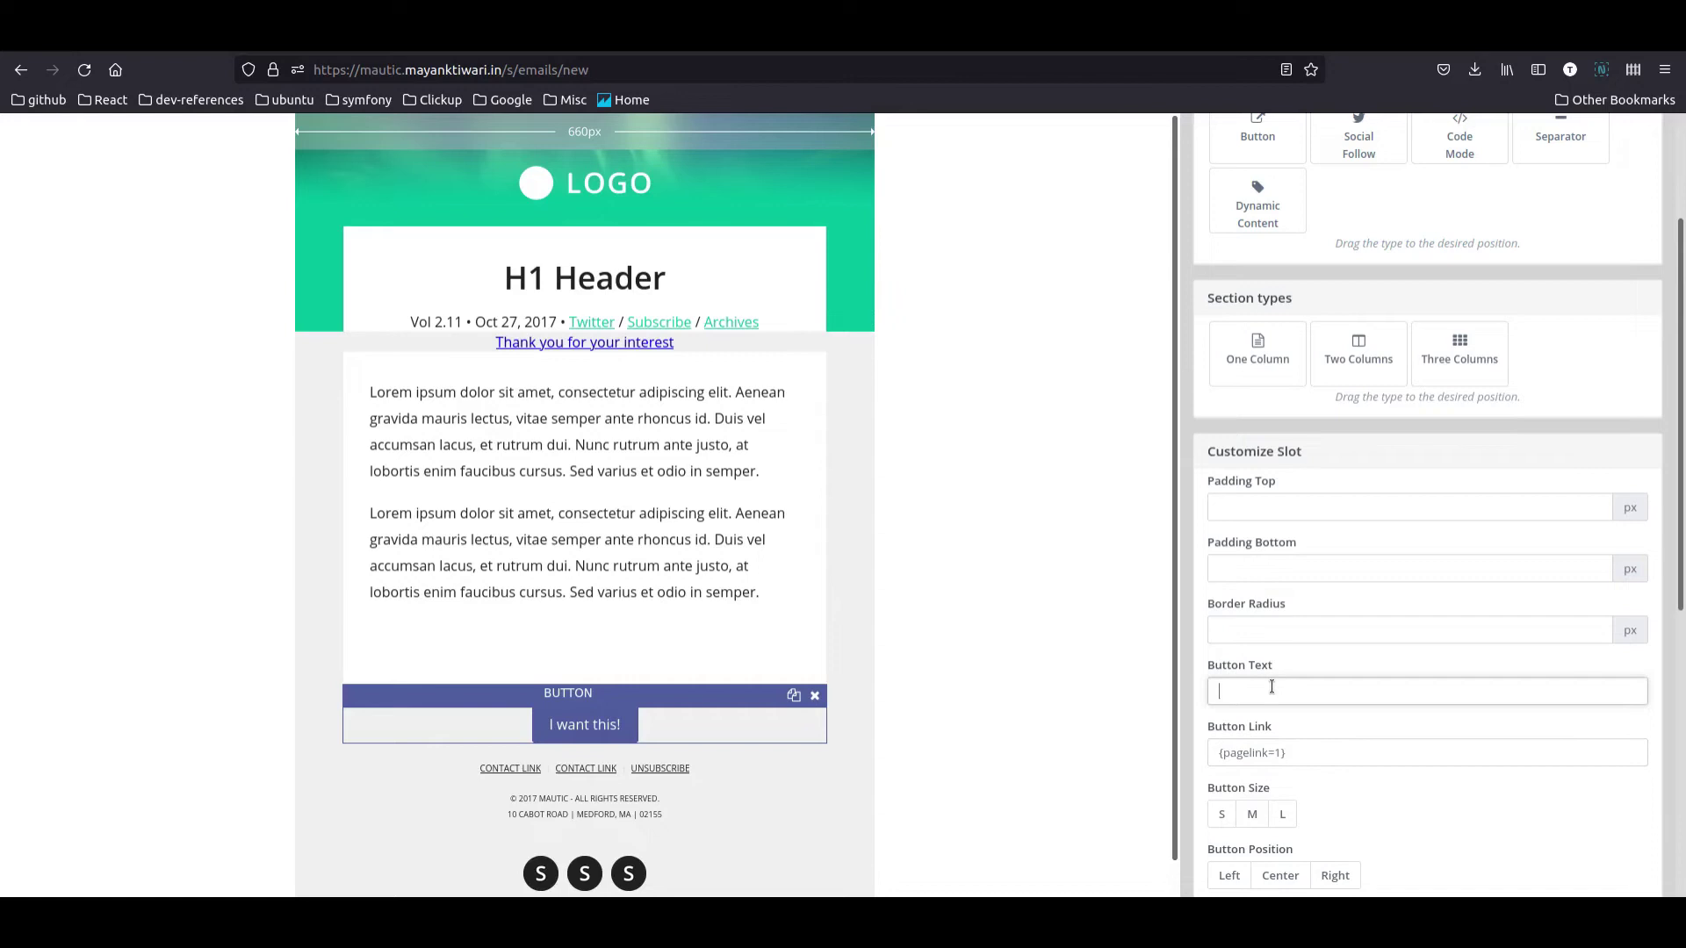
pyautogui.write('Confirm your Su')
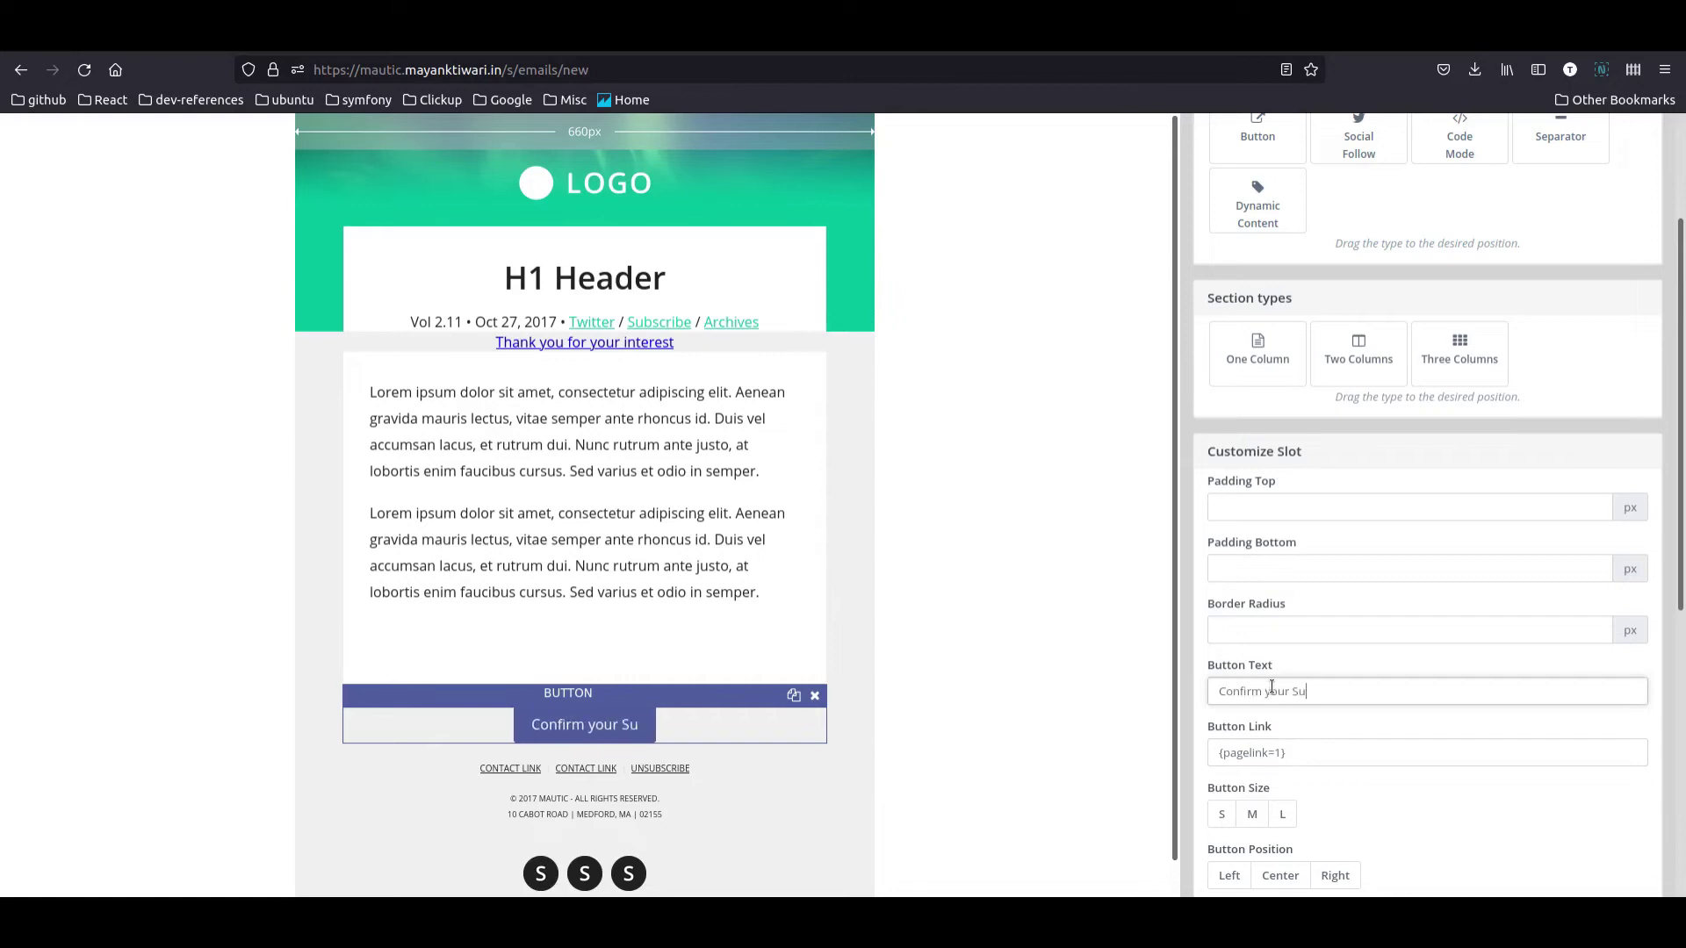
pyautogui.write('bscription')
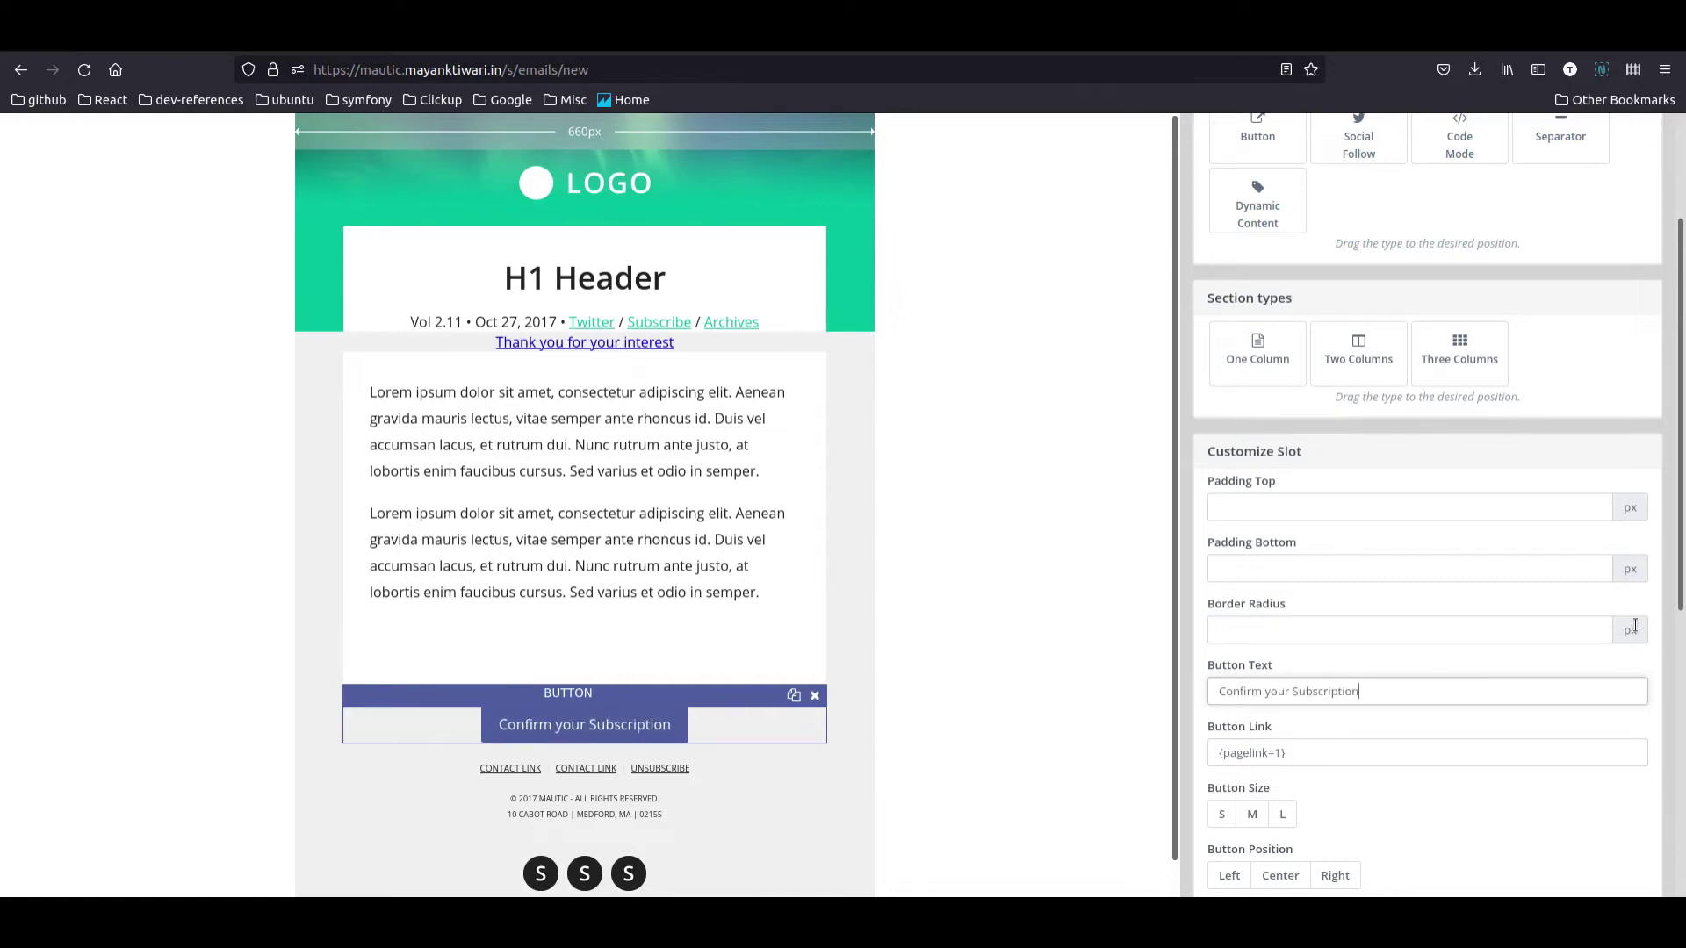
pyautogui.scroll(3, 1493, 660)
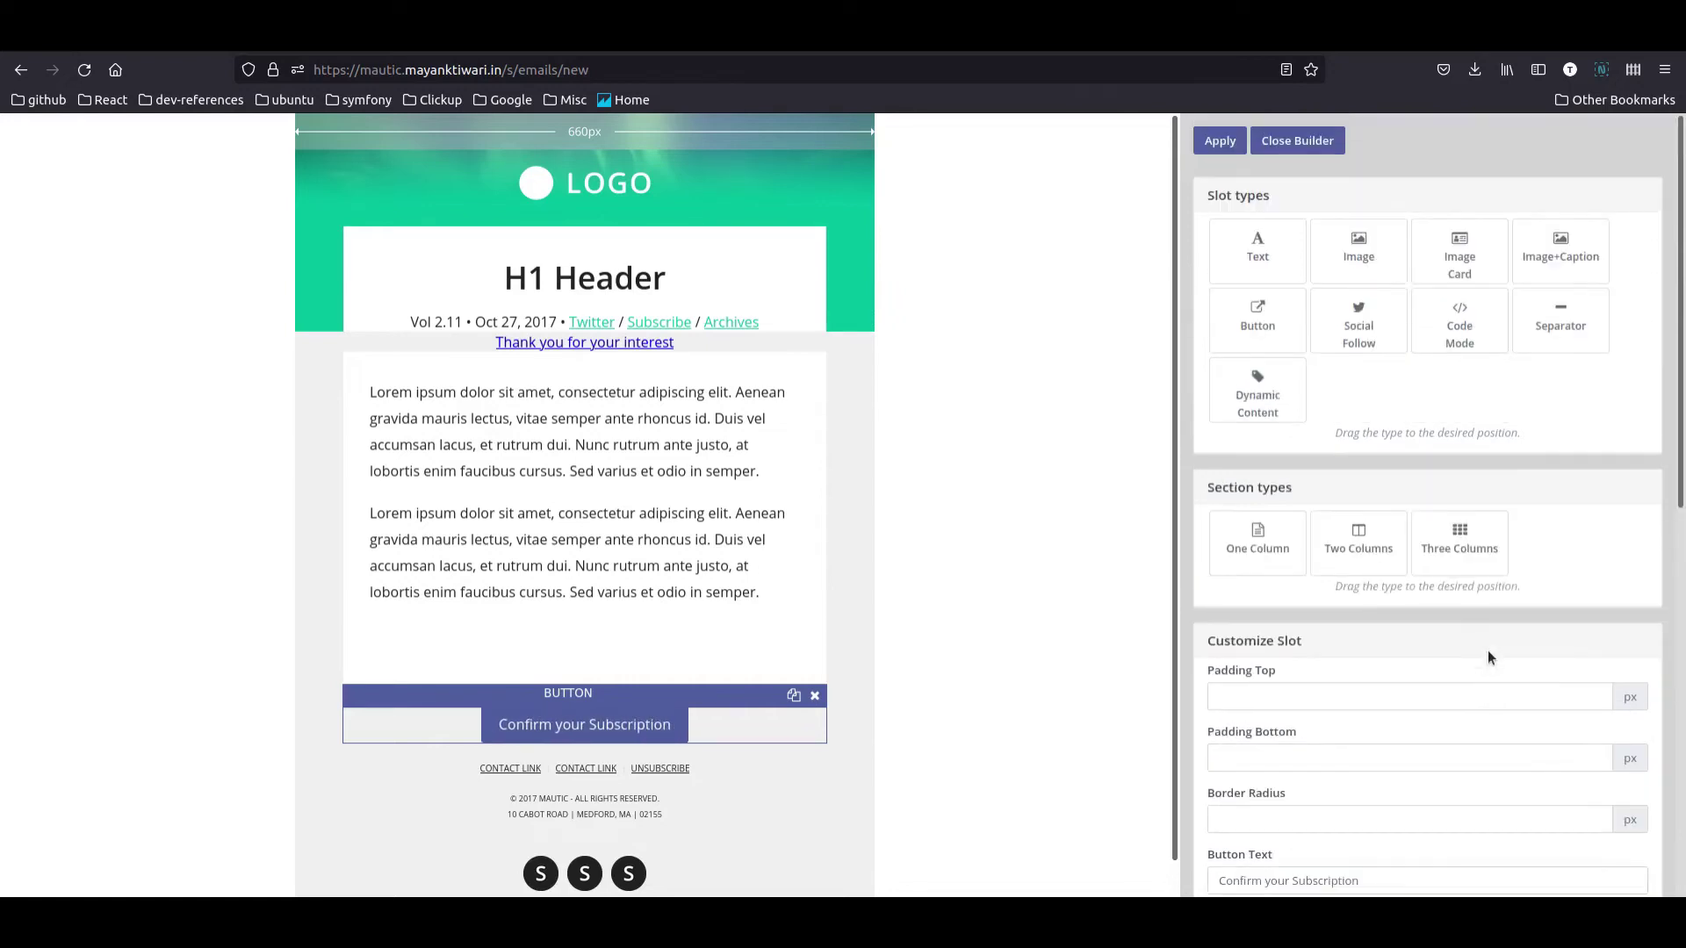
pyautogui.click(1234, 153)
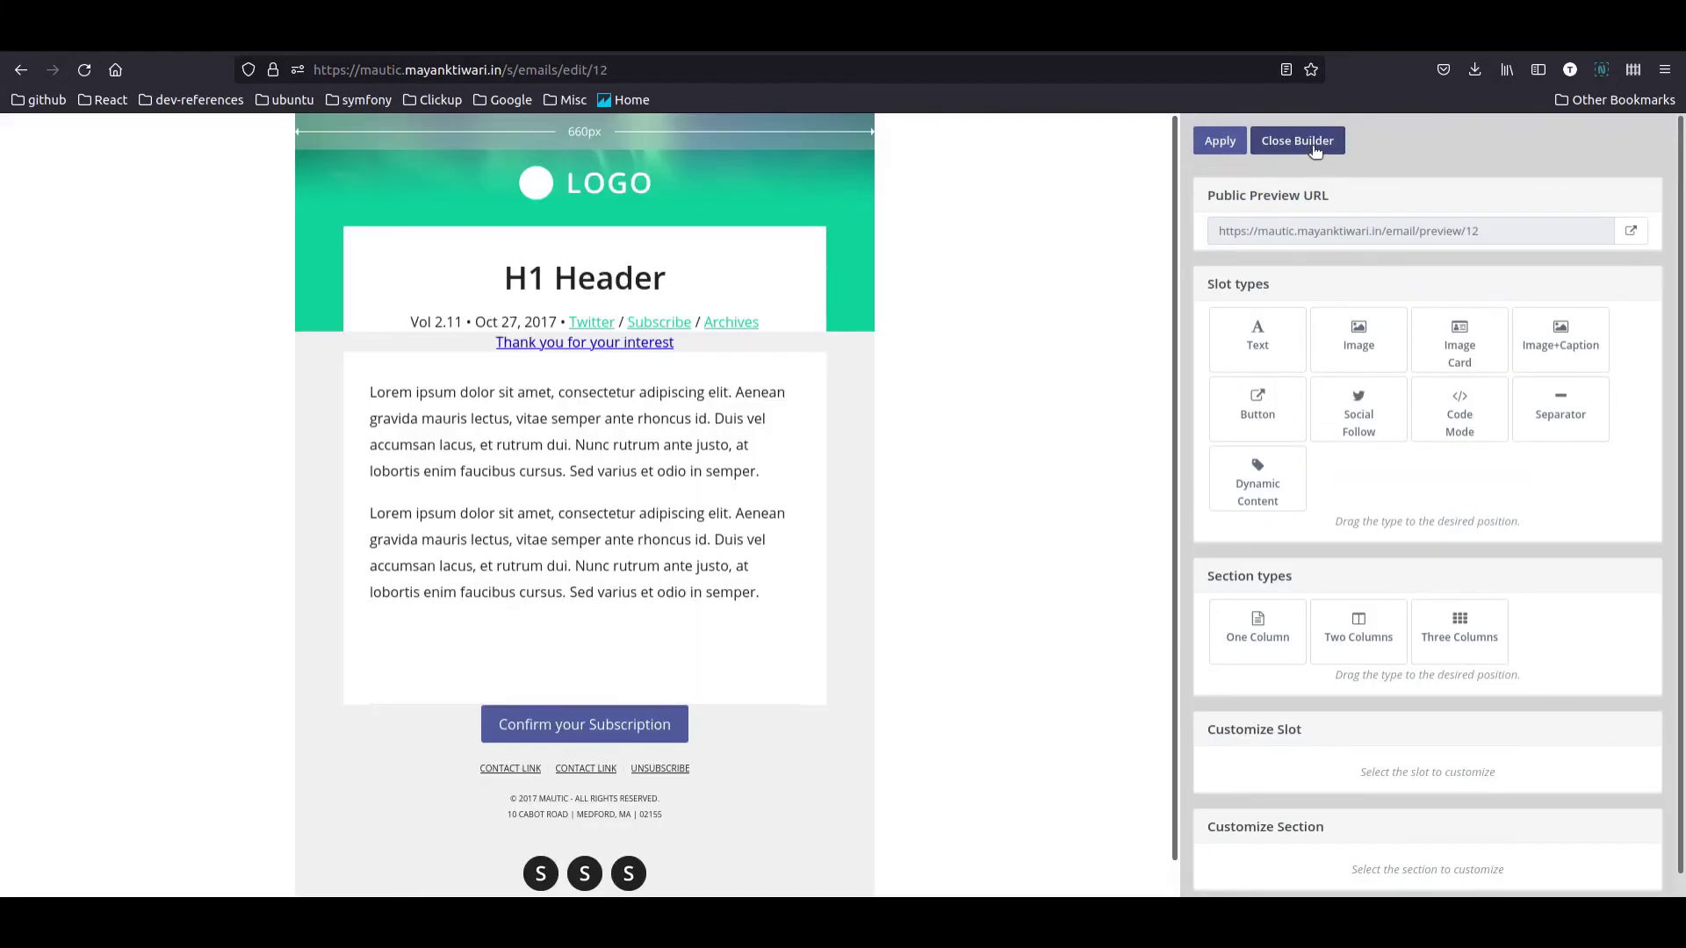
# Step: Save the email, check its public preview's Confirm your Subscription button, then reopen it for editing
pyautogui.click(1315, 151)
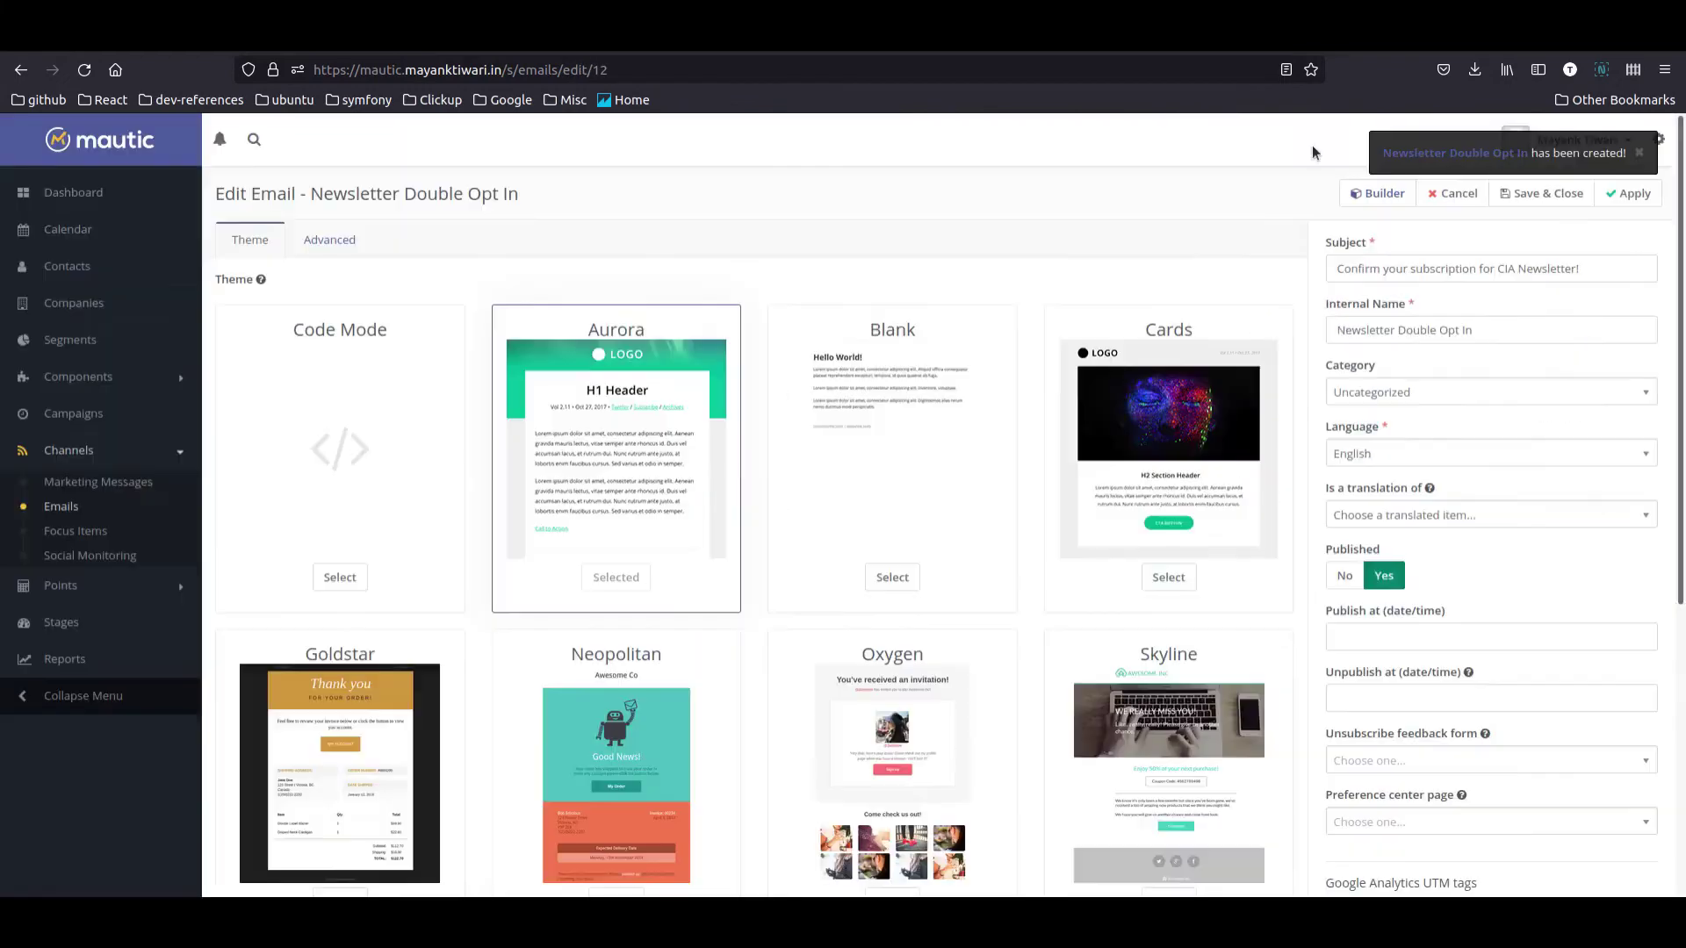
pyautogui.click(1543, 195)
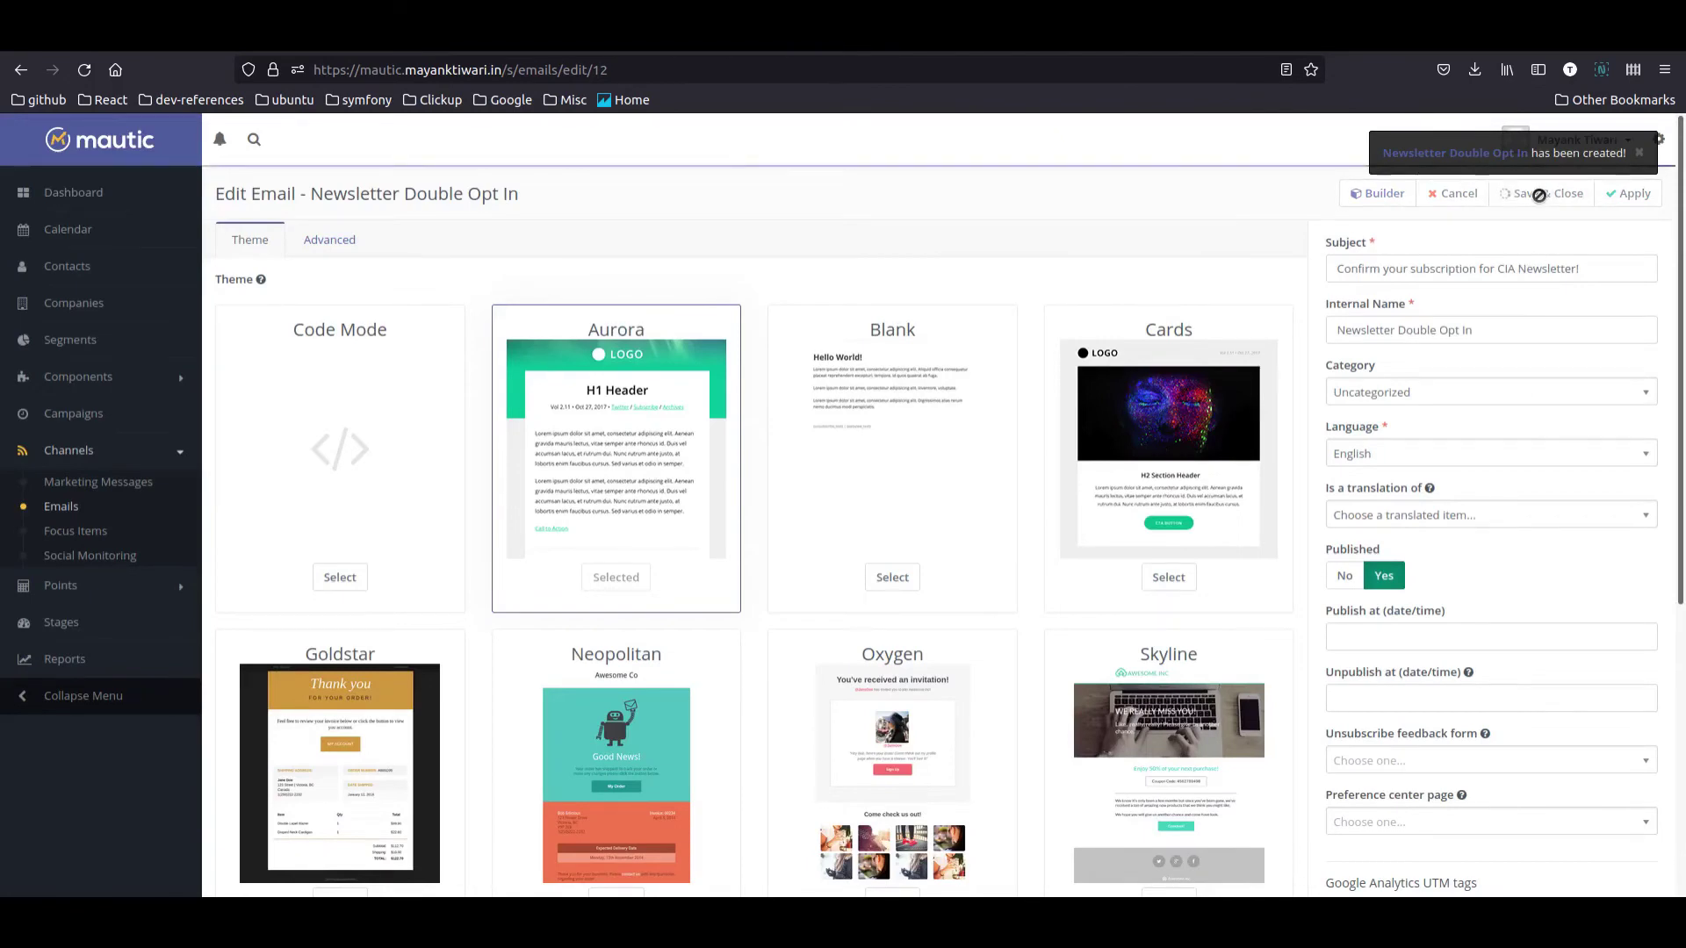
pyautogui.click(1646, 288)
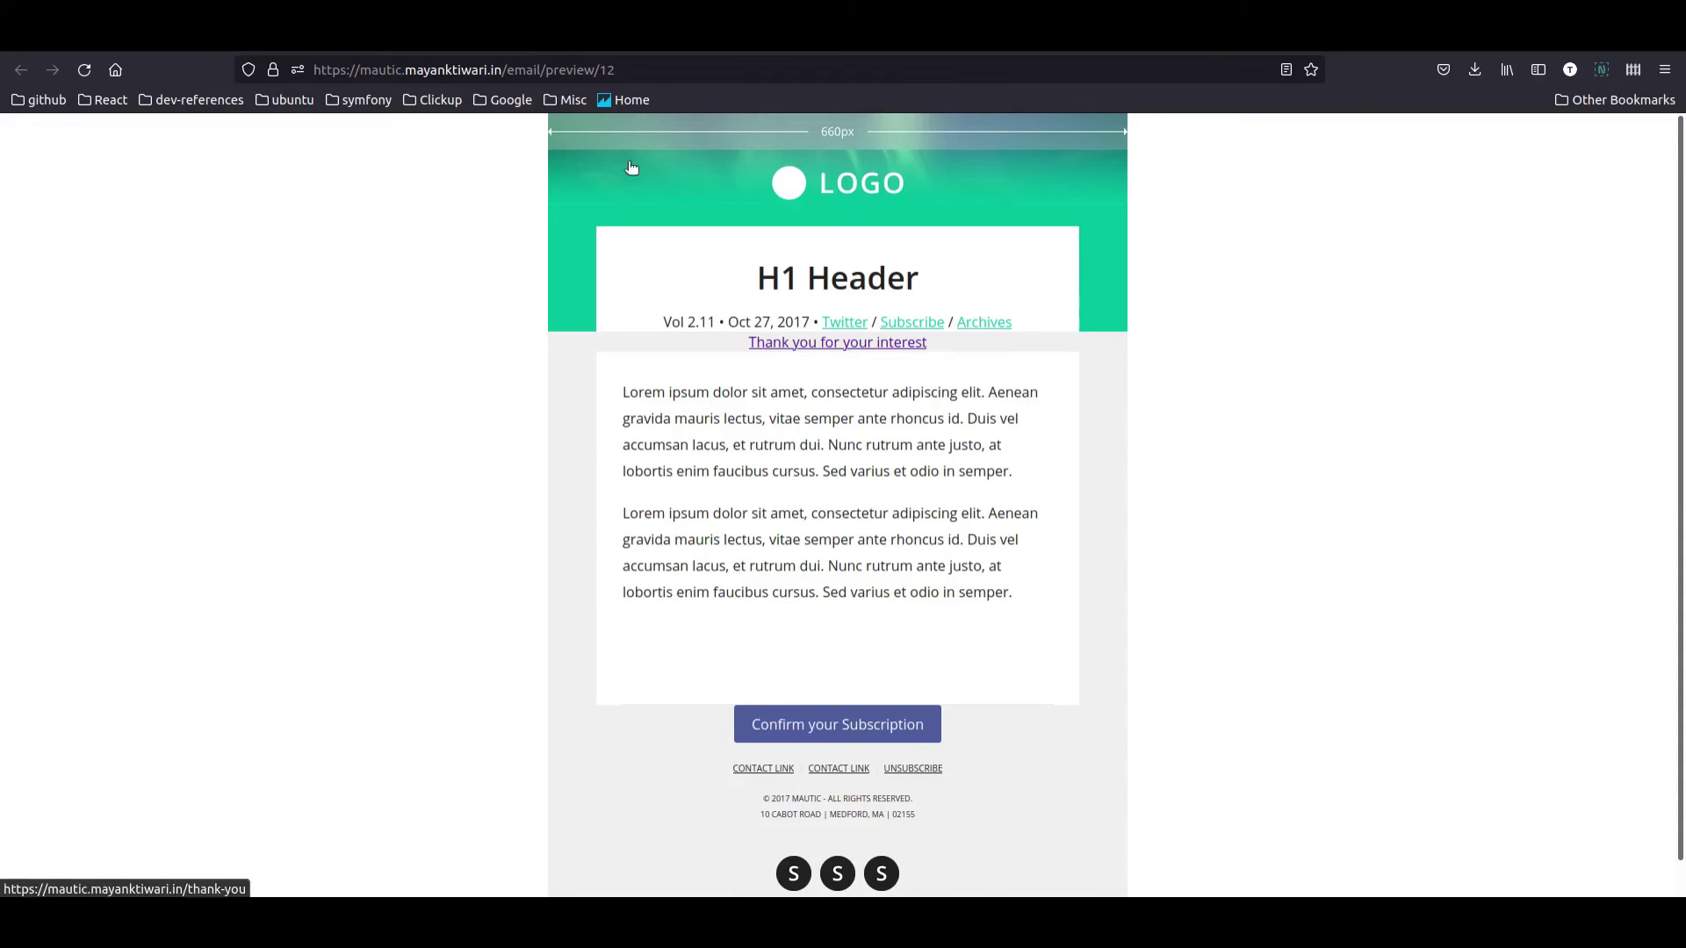
pyautogui.hotkey('ctrl', 'w')
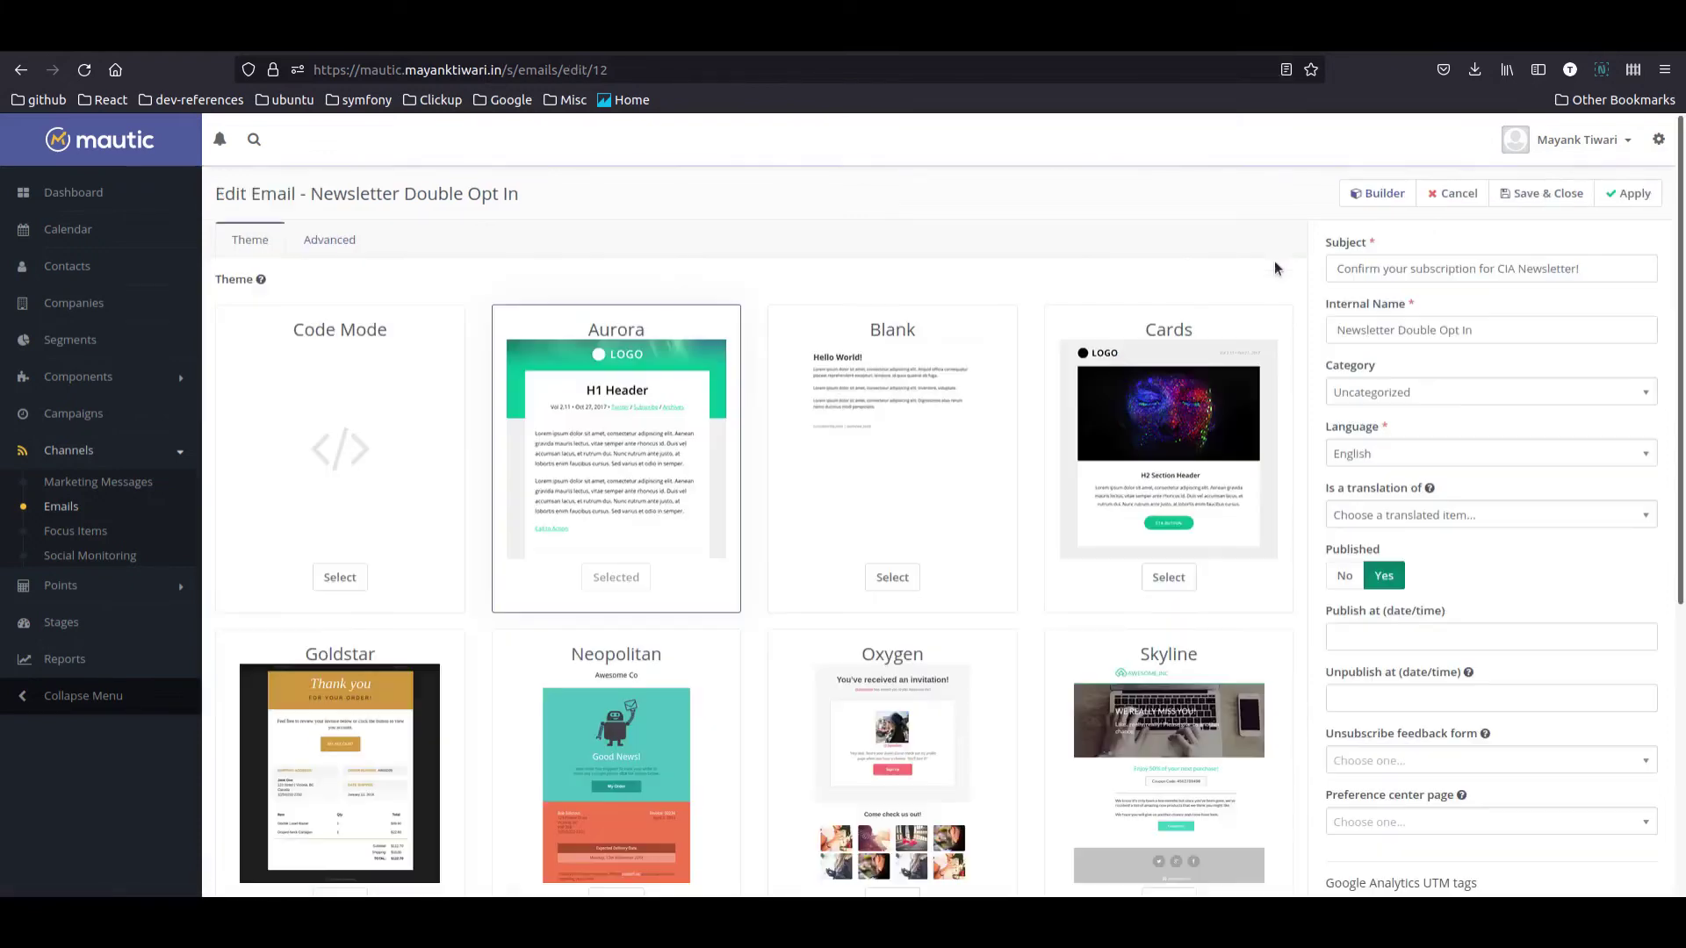
pyautogui.click(1387, 202)
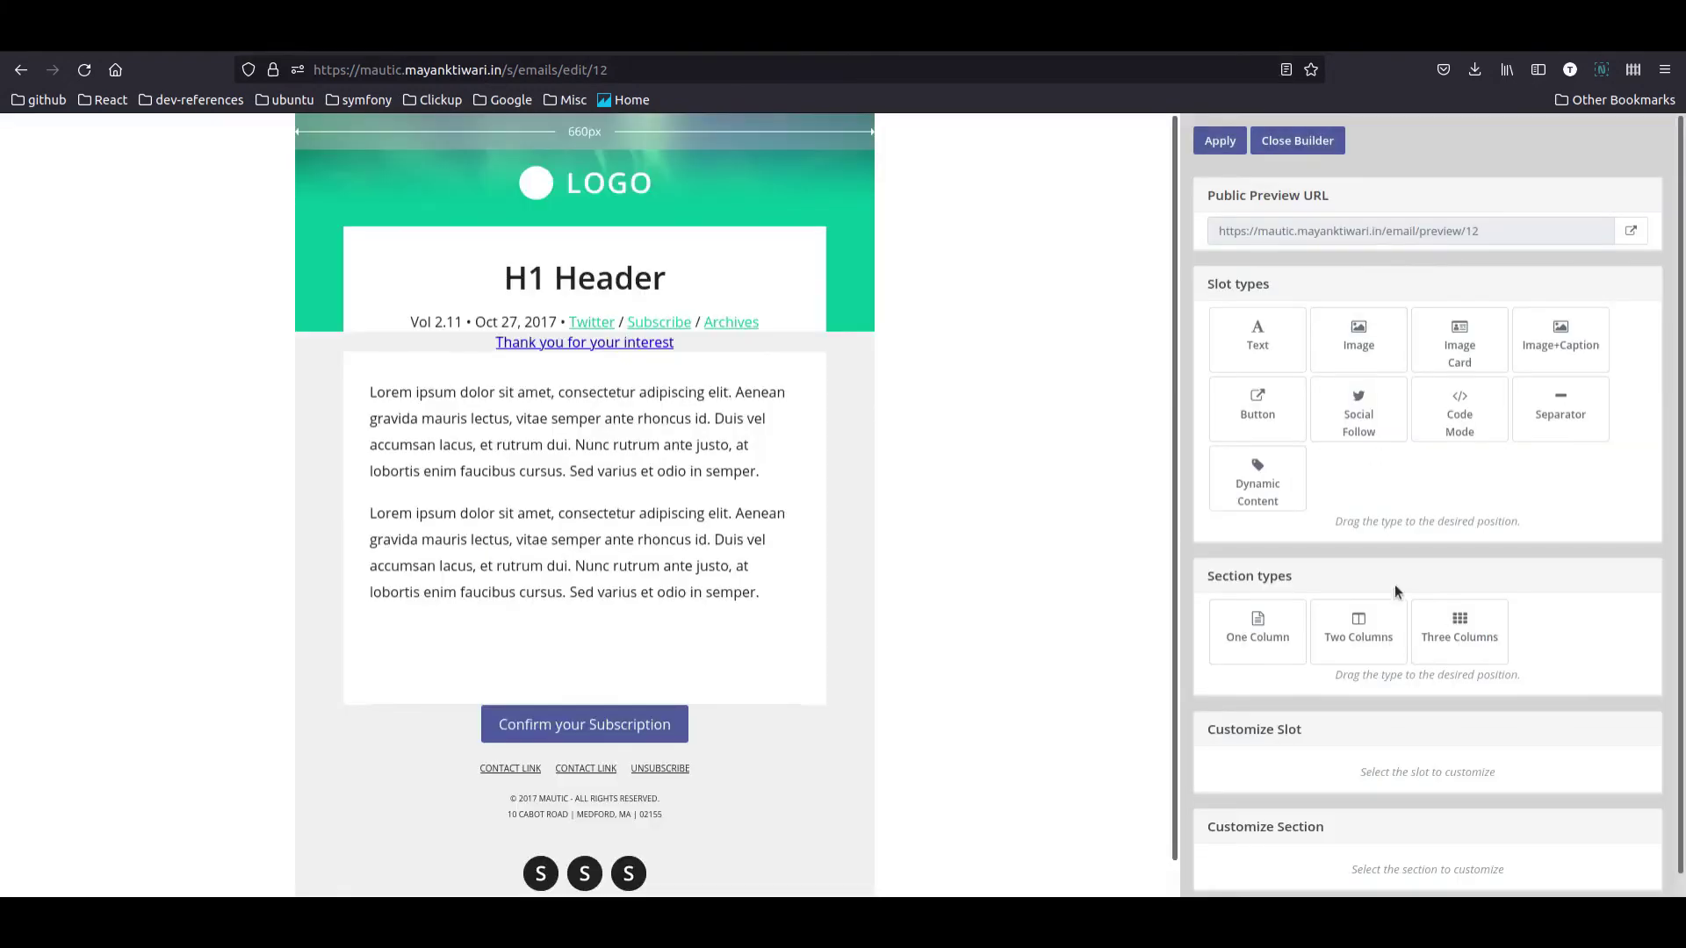
# Step: Delete the 'Thank you for your interest' link line from the email's text block
pyautogui.click(647, 471)
pyautogui.scroll(-3, 1516, 702)
pyautogui.click(1554, 659)
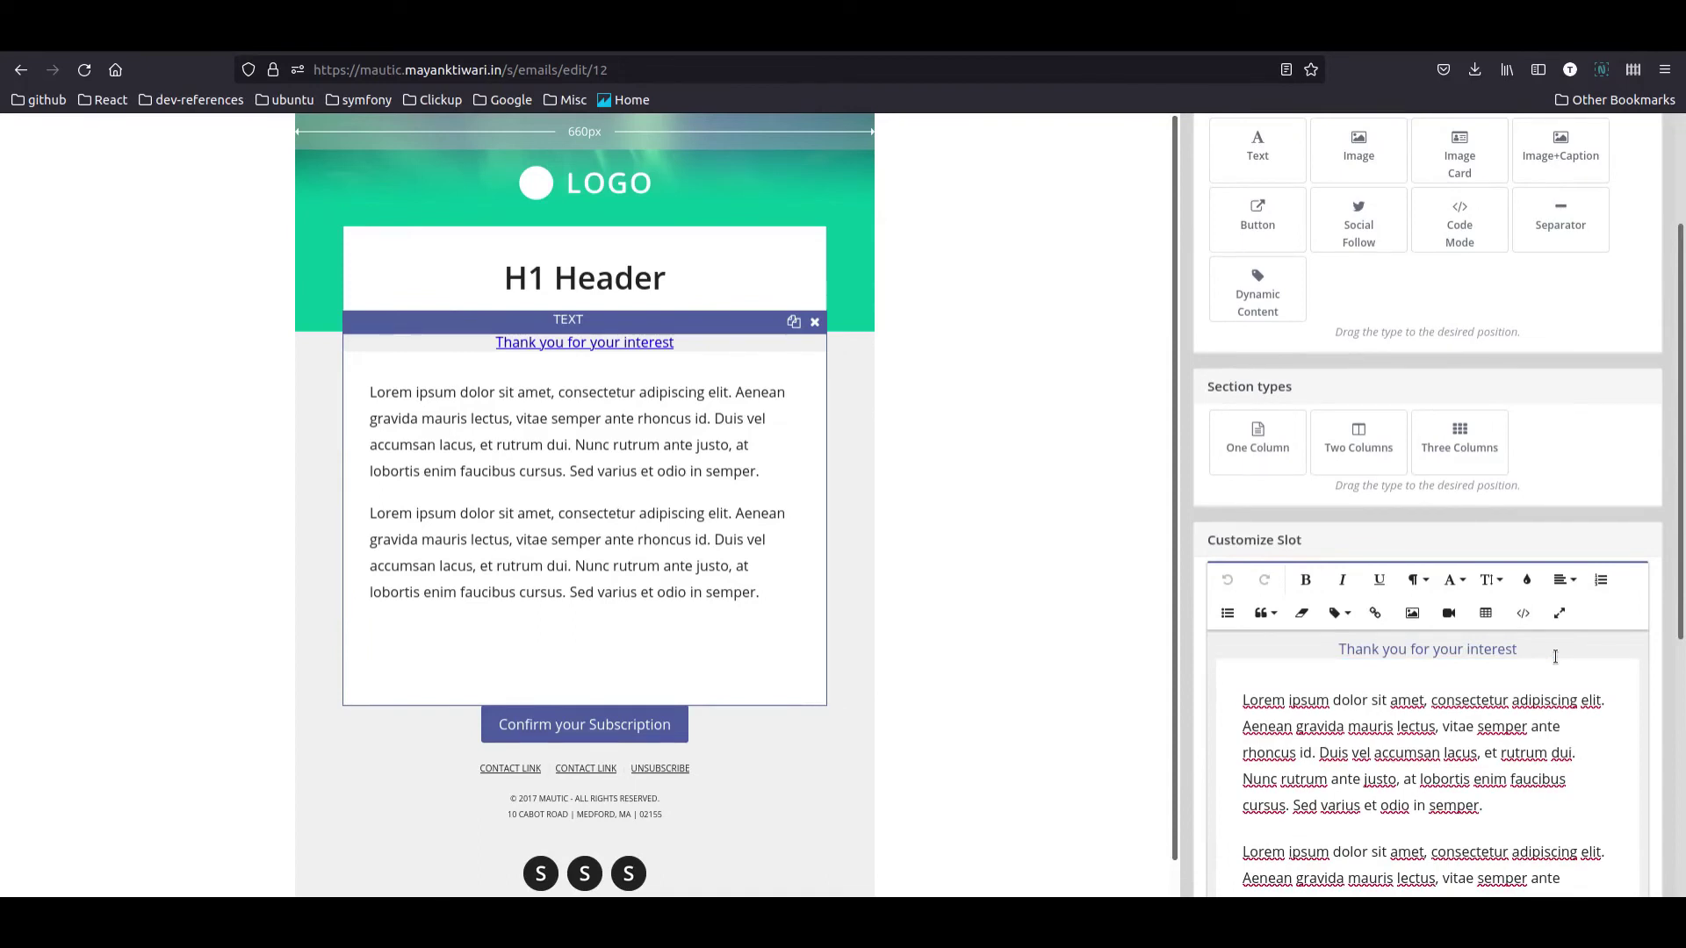
pyautogui.hotkey('shift', 'Up')
pyautogui.press('BackSpace')
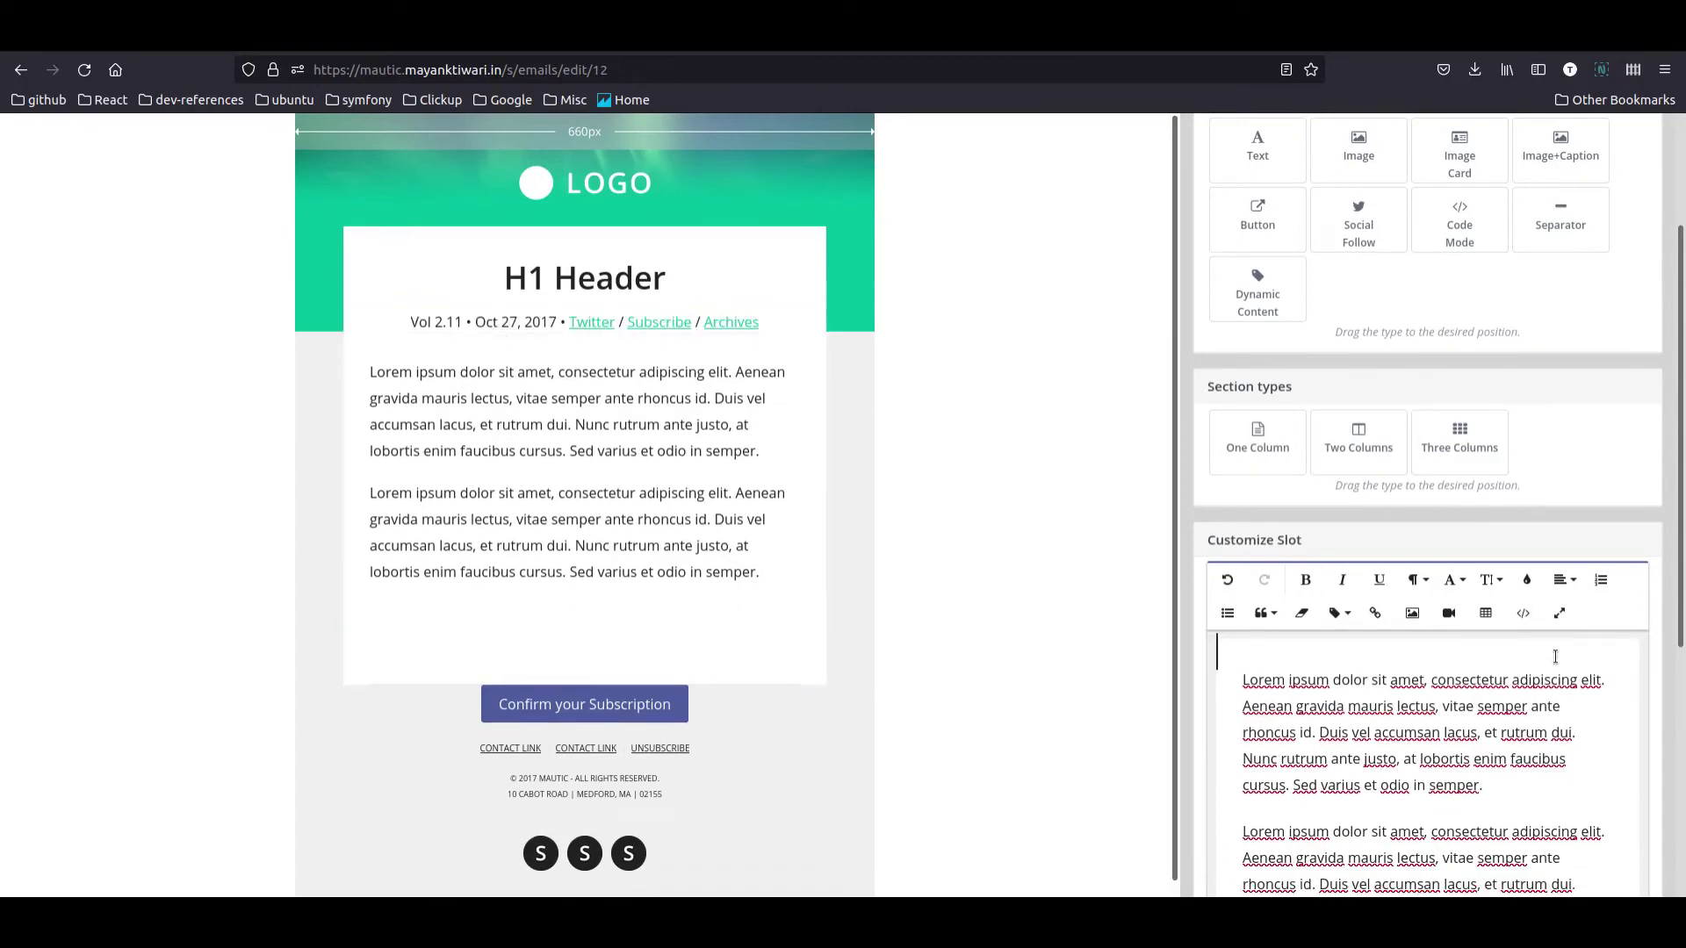
# Step: Apply the builder changes and save and close the Newsletter Double Opt In email
pyautogui.scroll(3, 1267, 437)
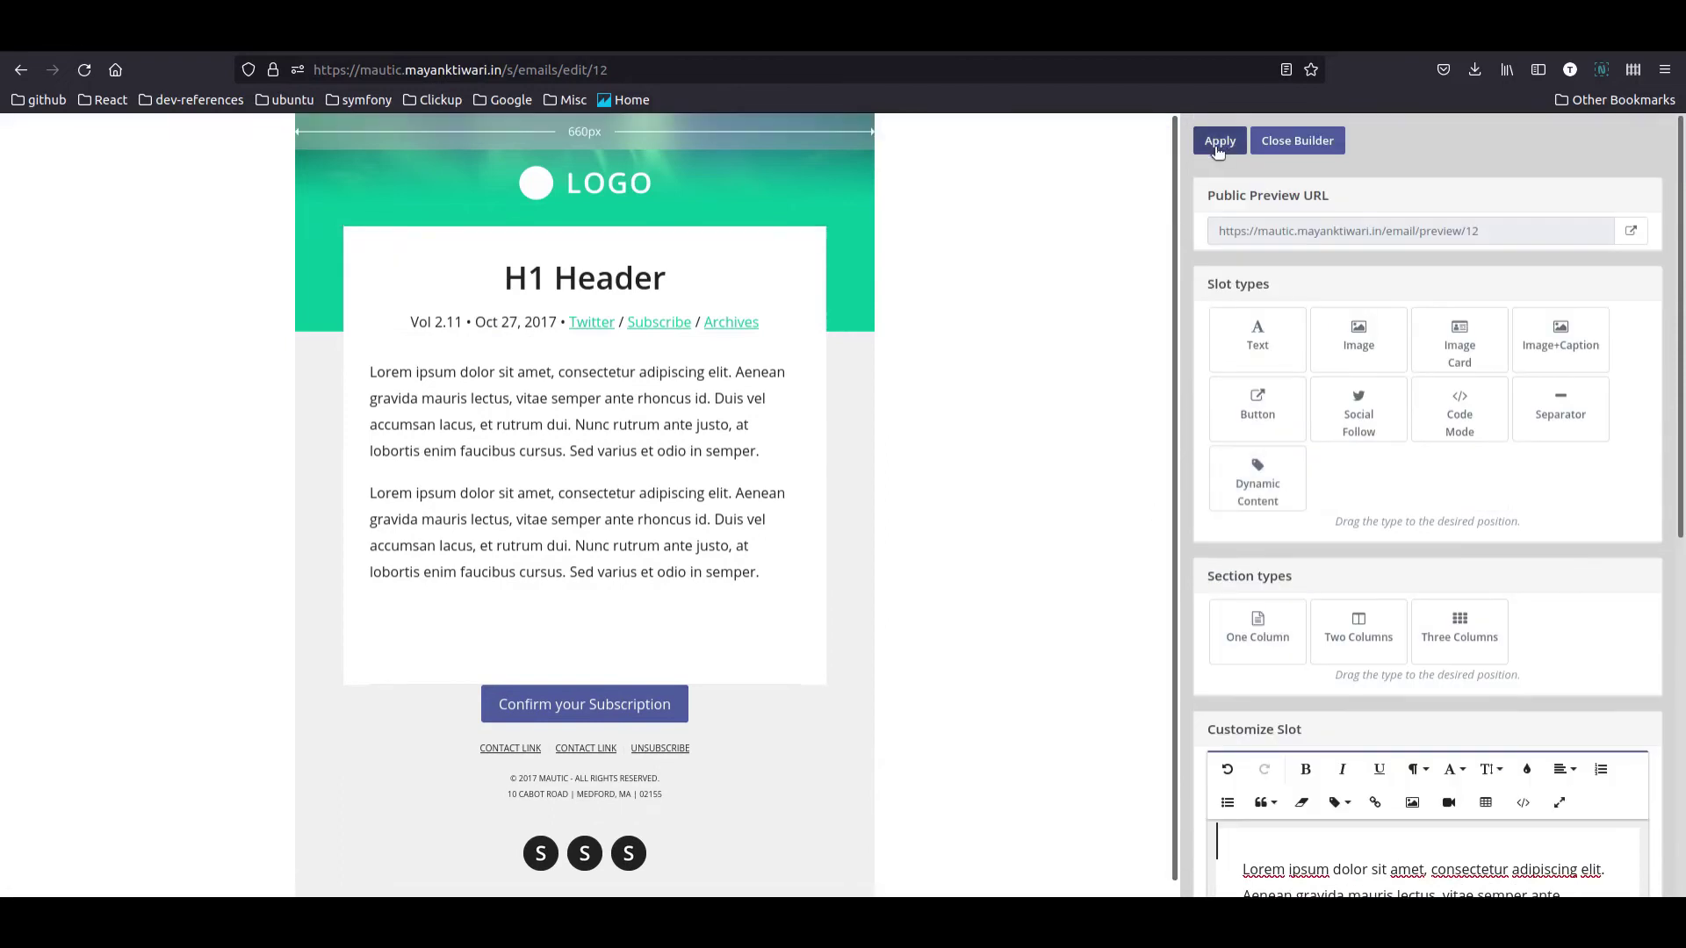
pyautogui.click(1220, 141)
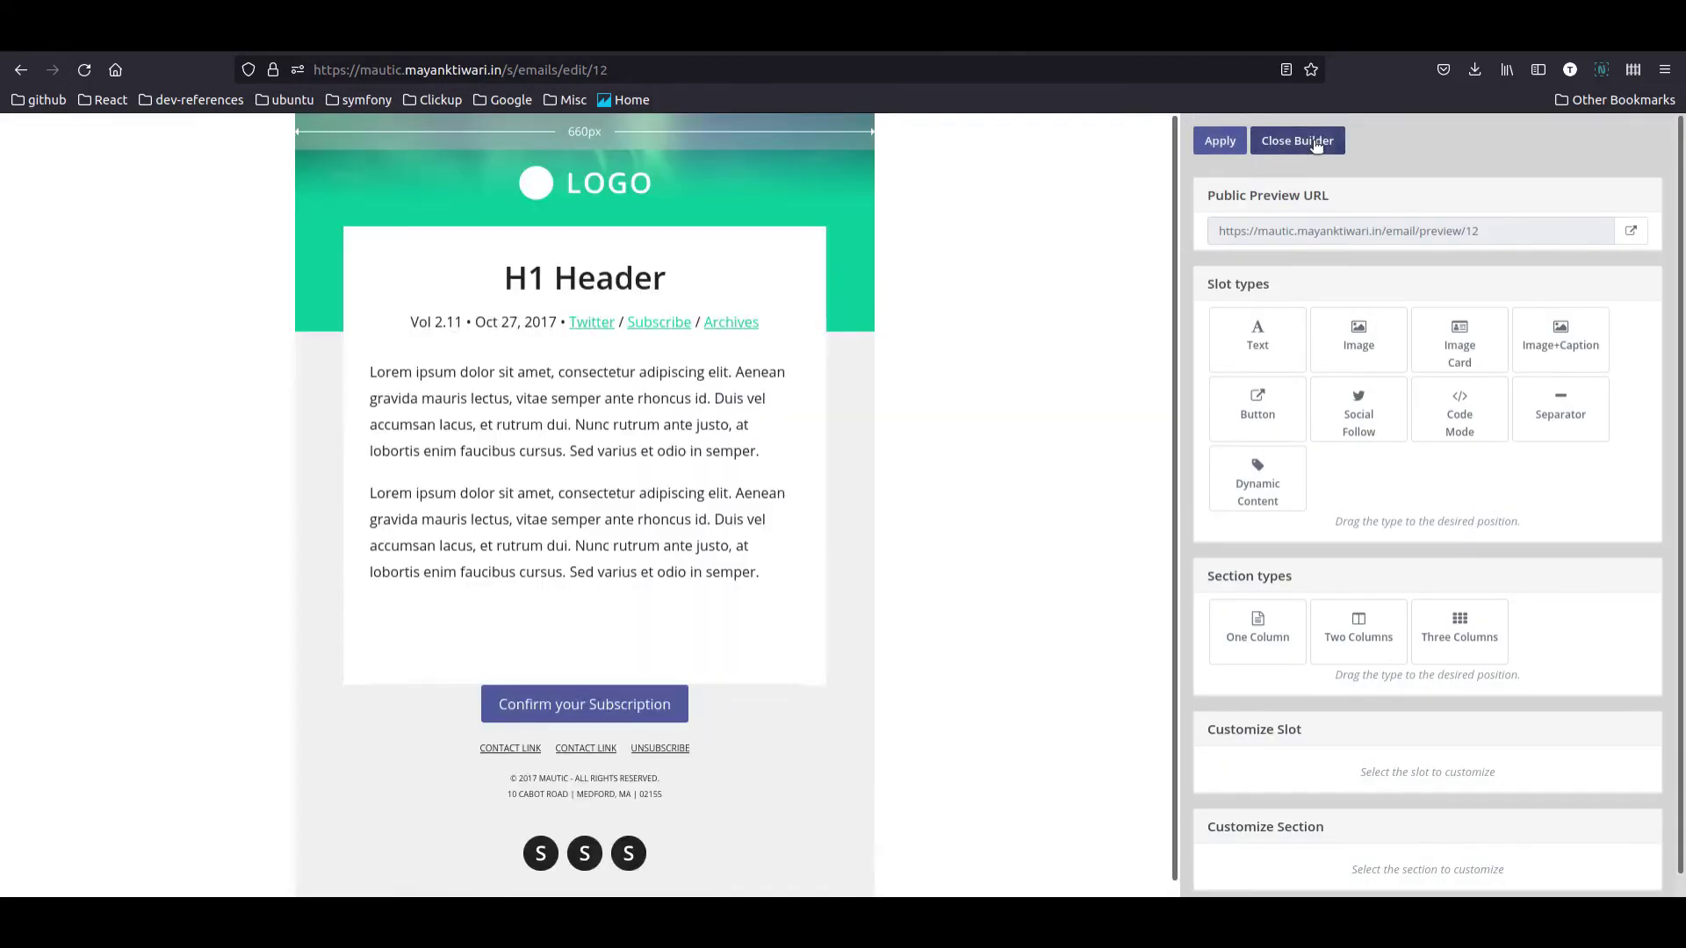
pyautogui.click(1317, 142)
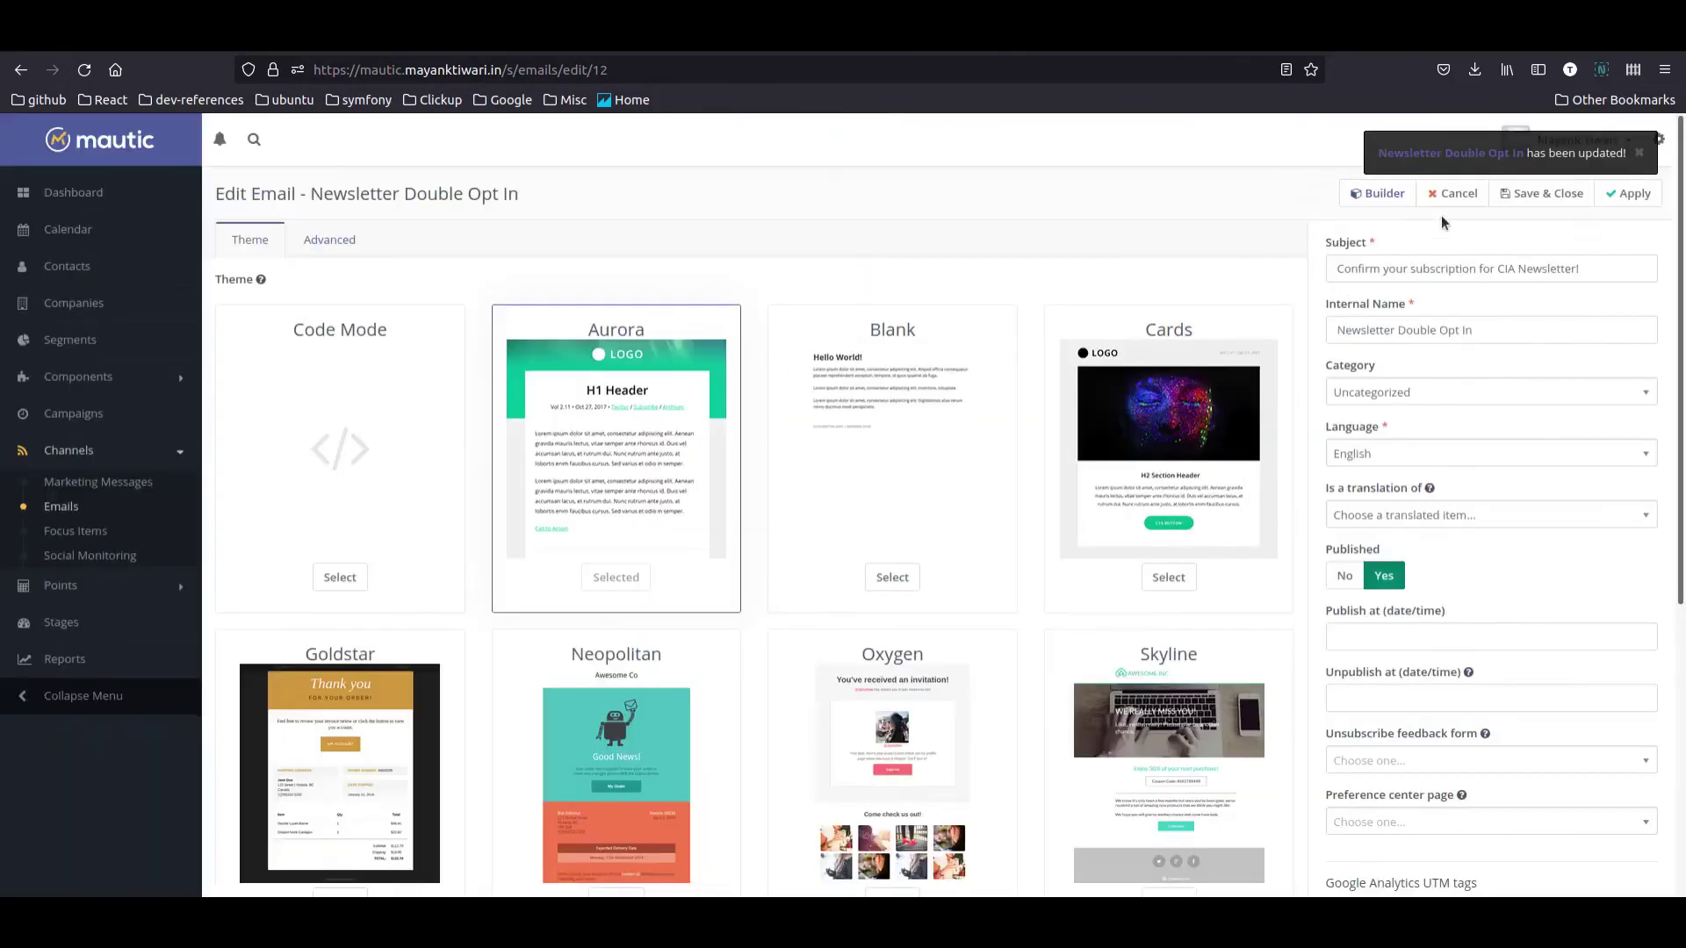
pyautogui.click(1514, 195)
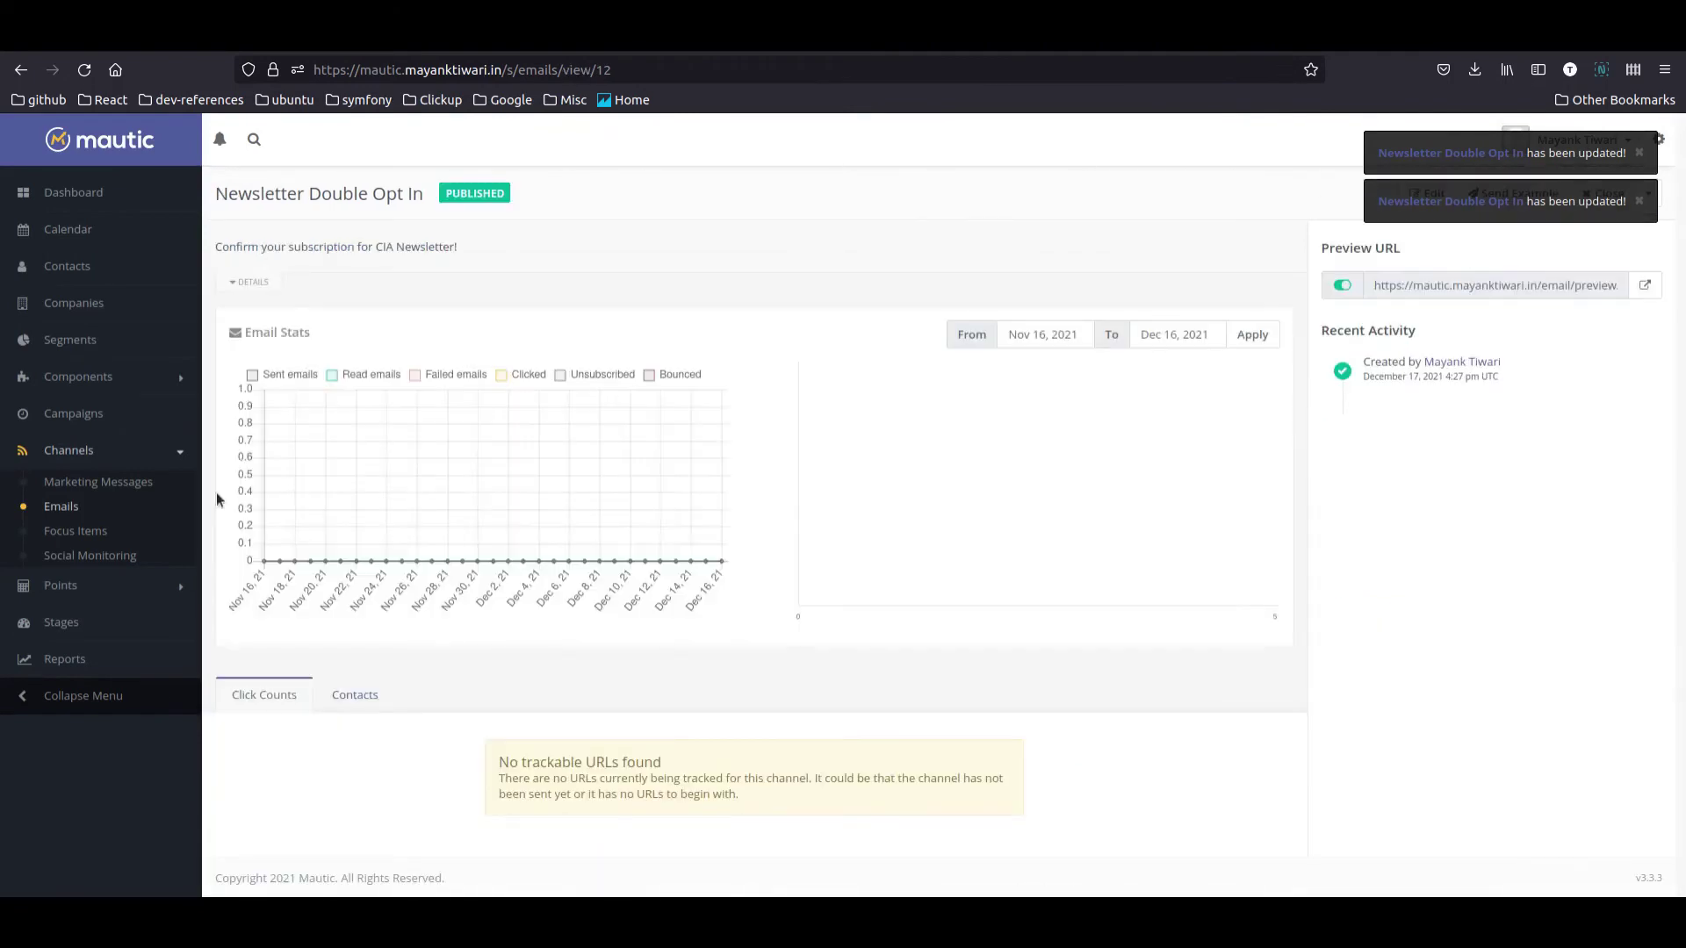
pyautogui.click(1640, 154)
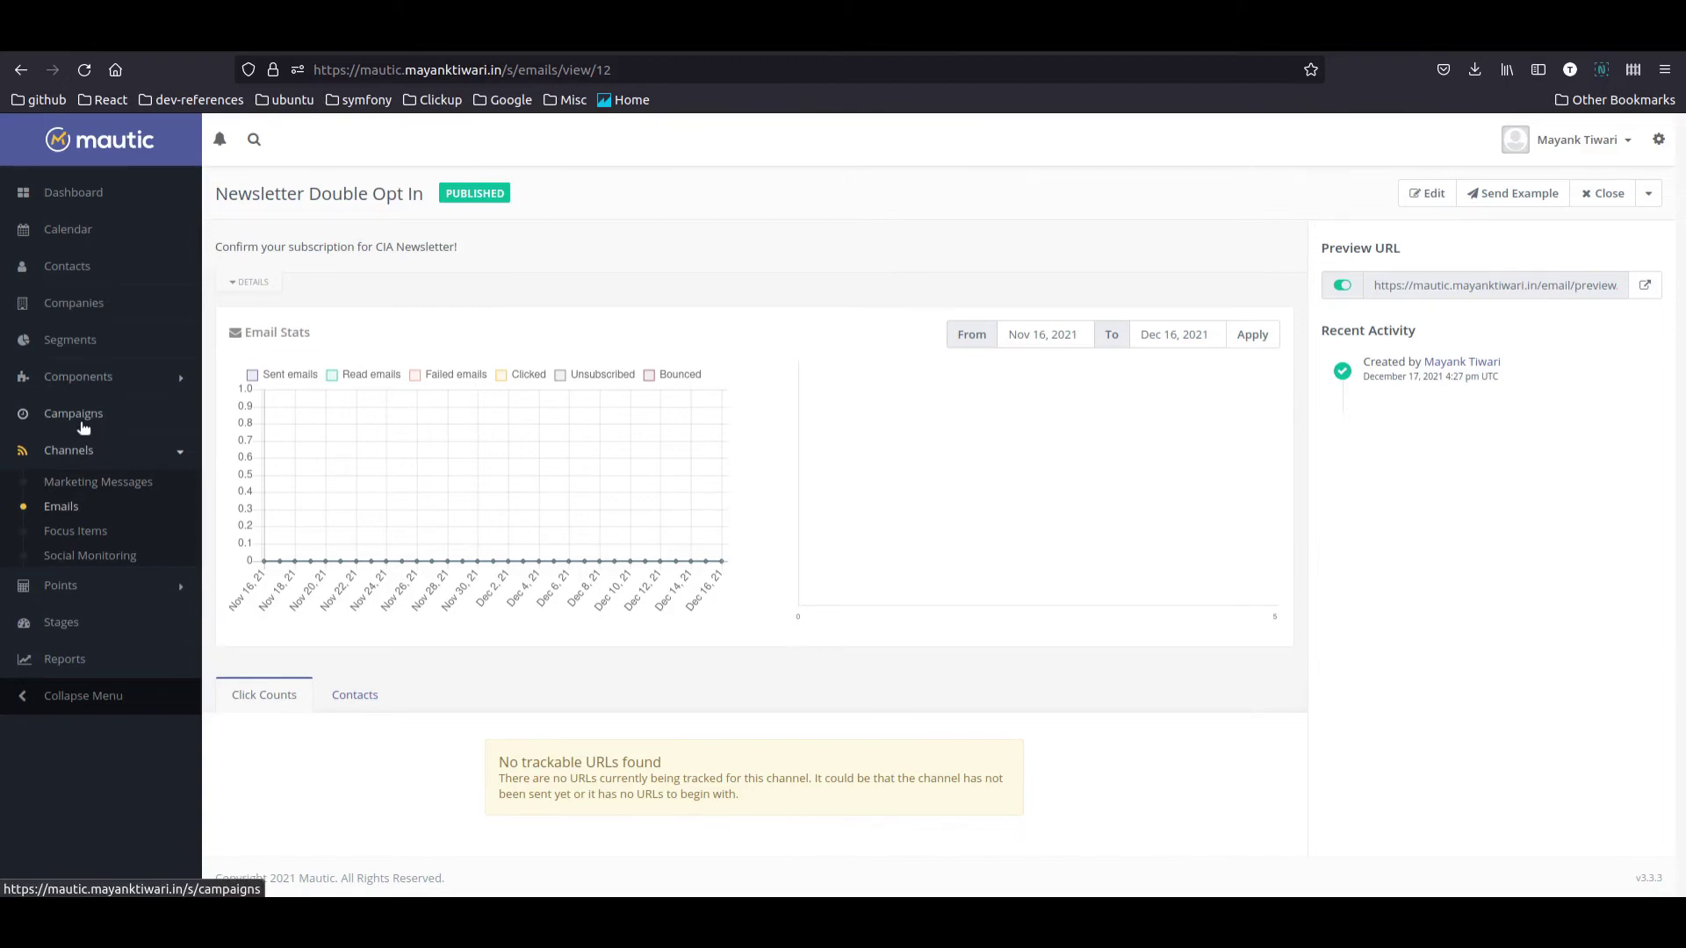
# Step: Open the Campaigns list from the left sidebar
pyautogui.click(83, 427)
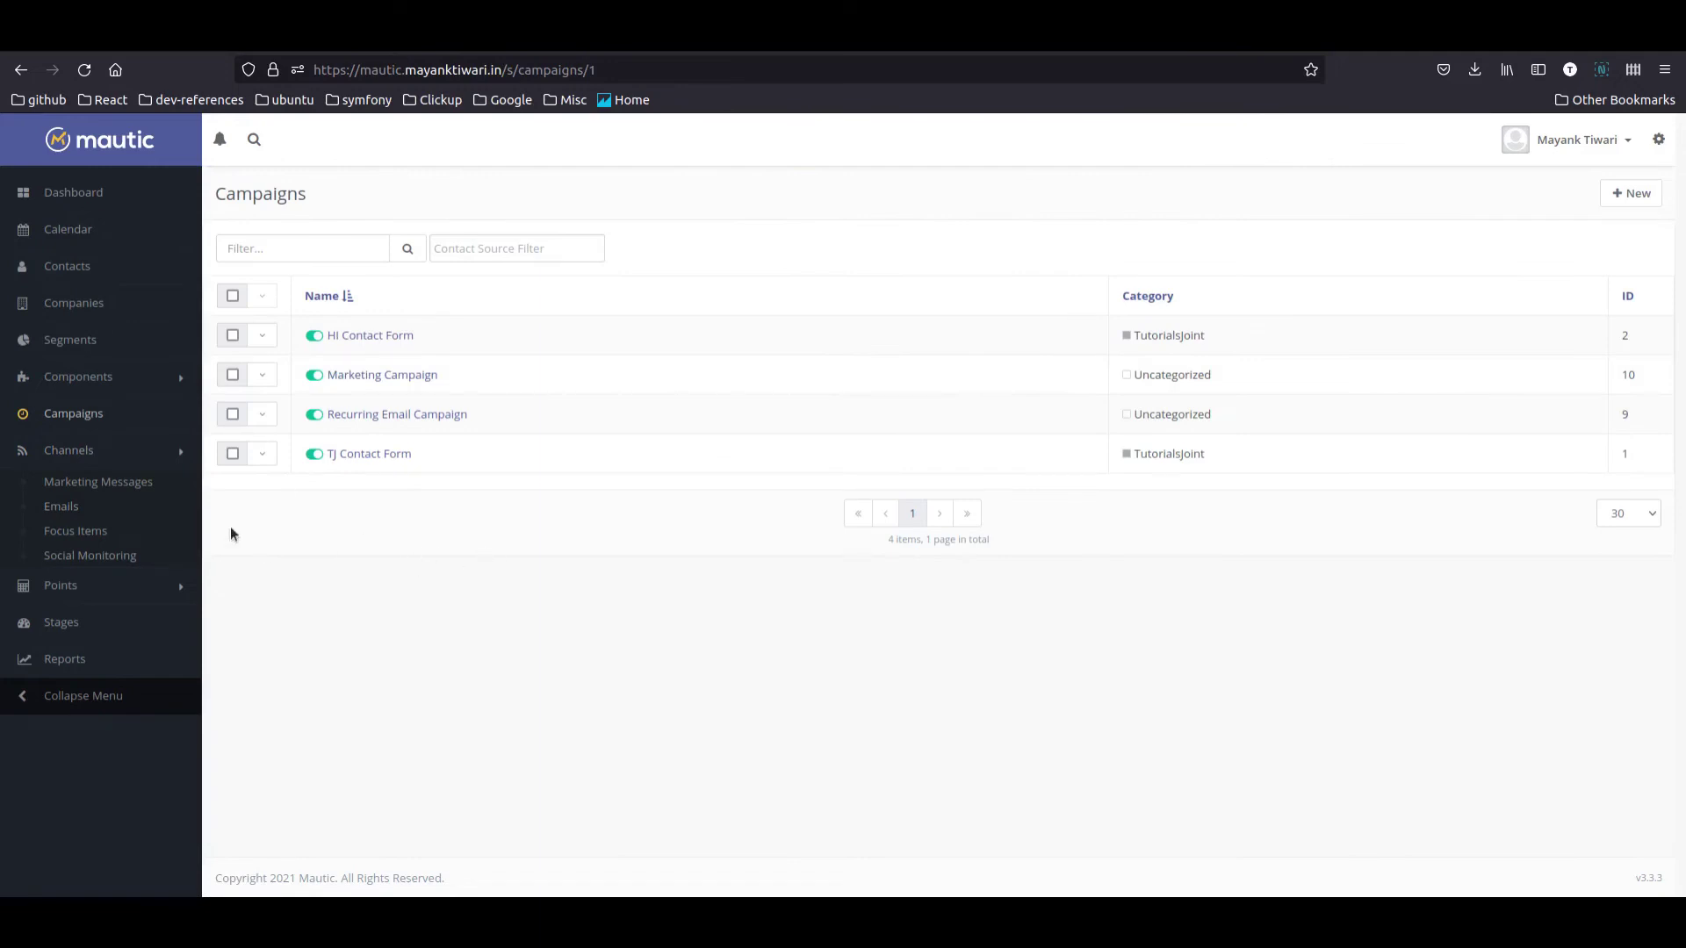
# Step: Create a new campaign named 'Confirm Pending Opt Ins', published and allowing restarts
pyautogui.click(1631, 194)
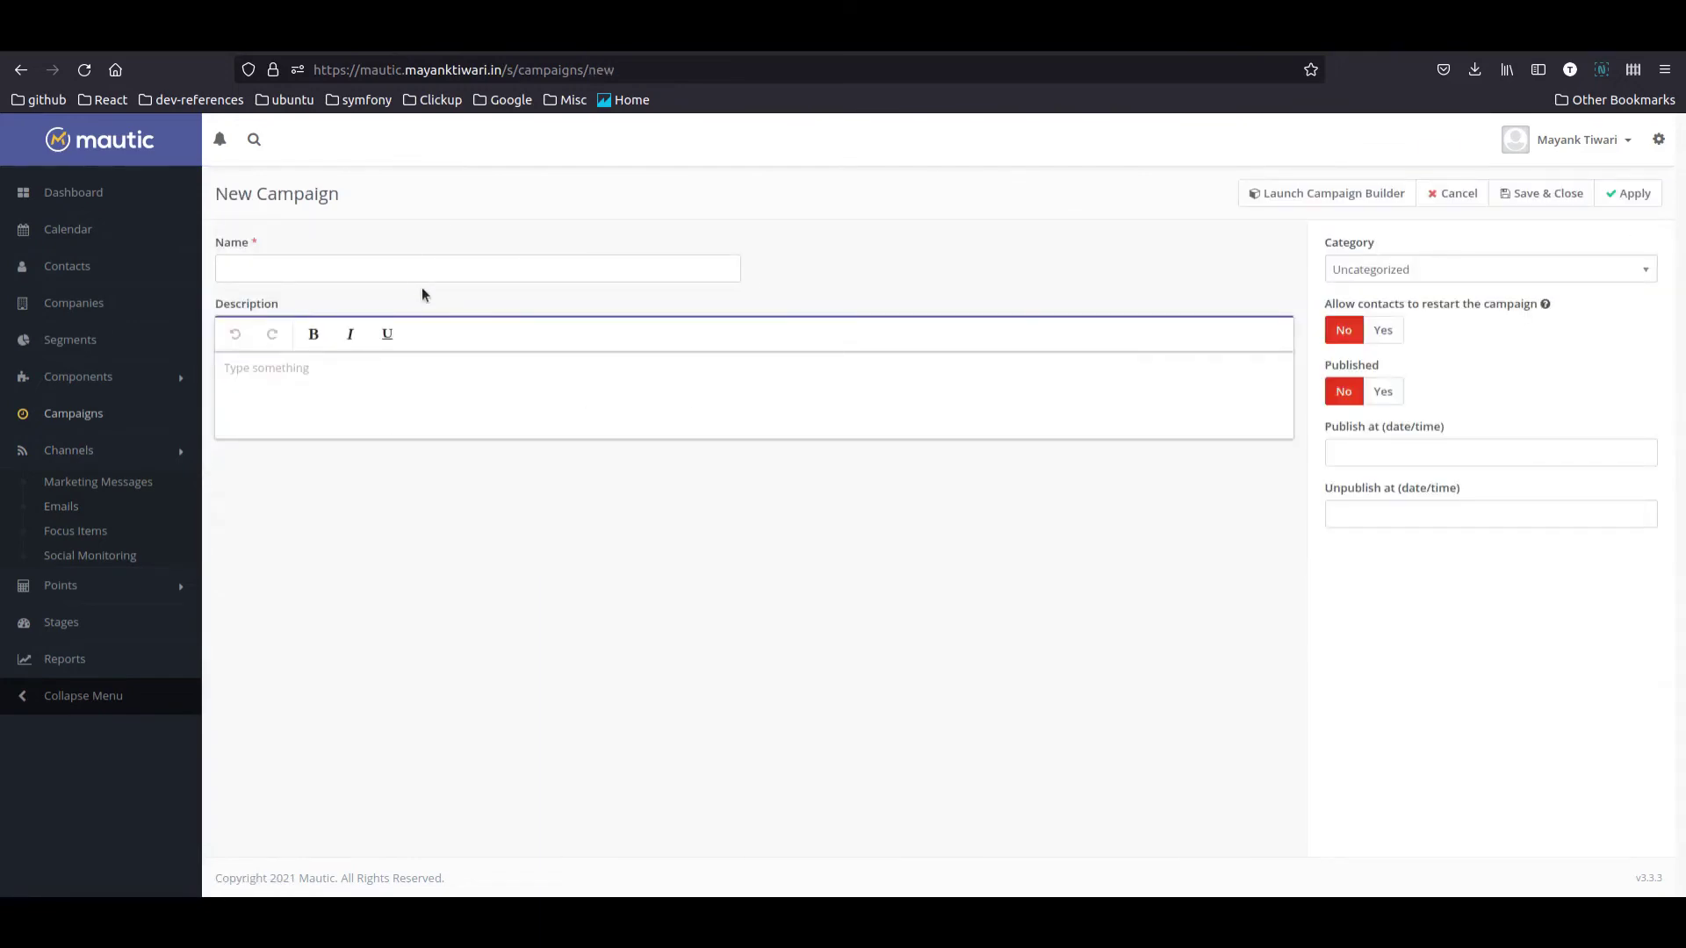
pyautogui.click(415, 282)
pyautogui.write('Confirm Pending Opt Ins')
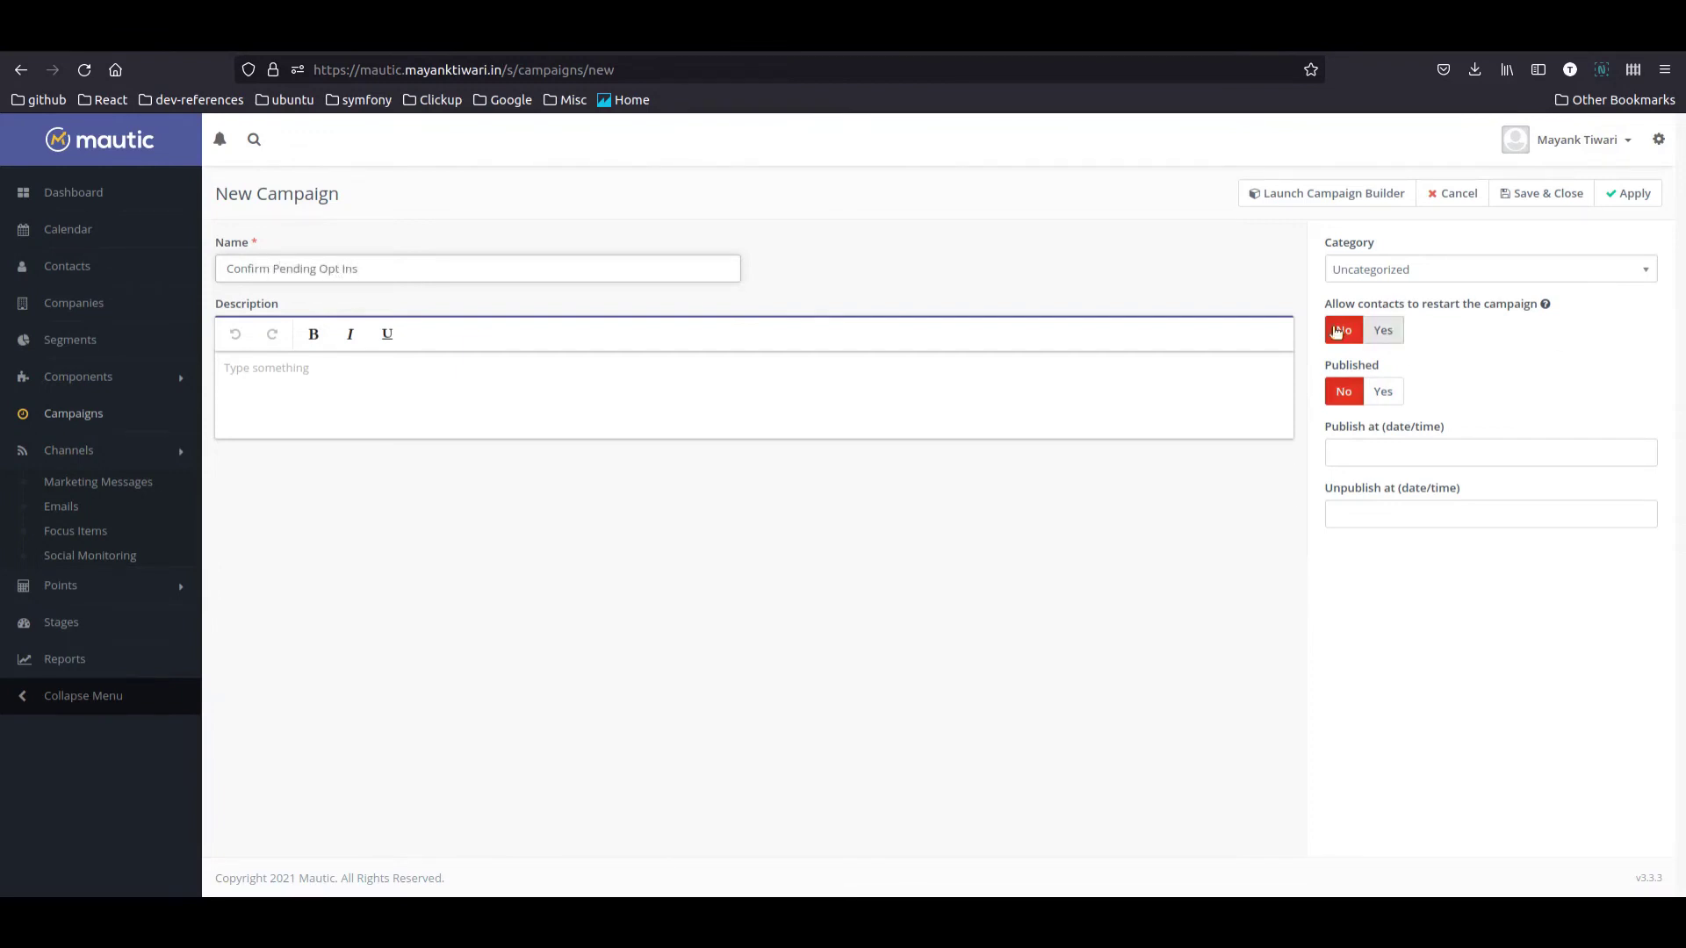
pyautogui.click(1382, 396)
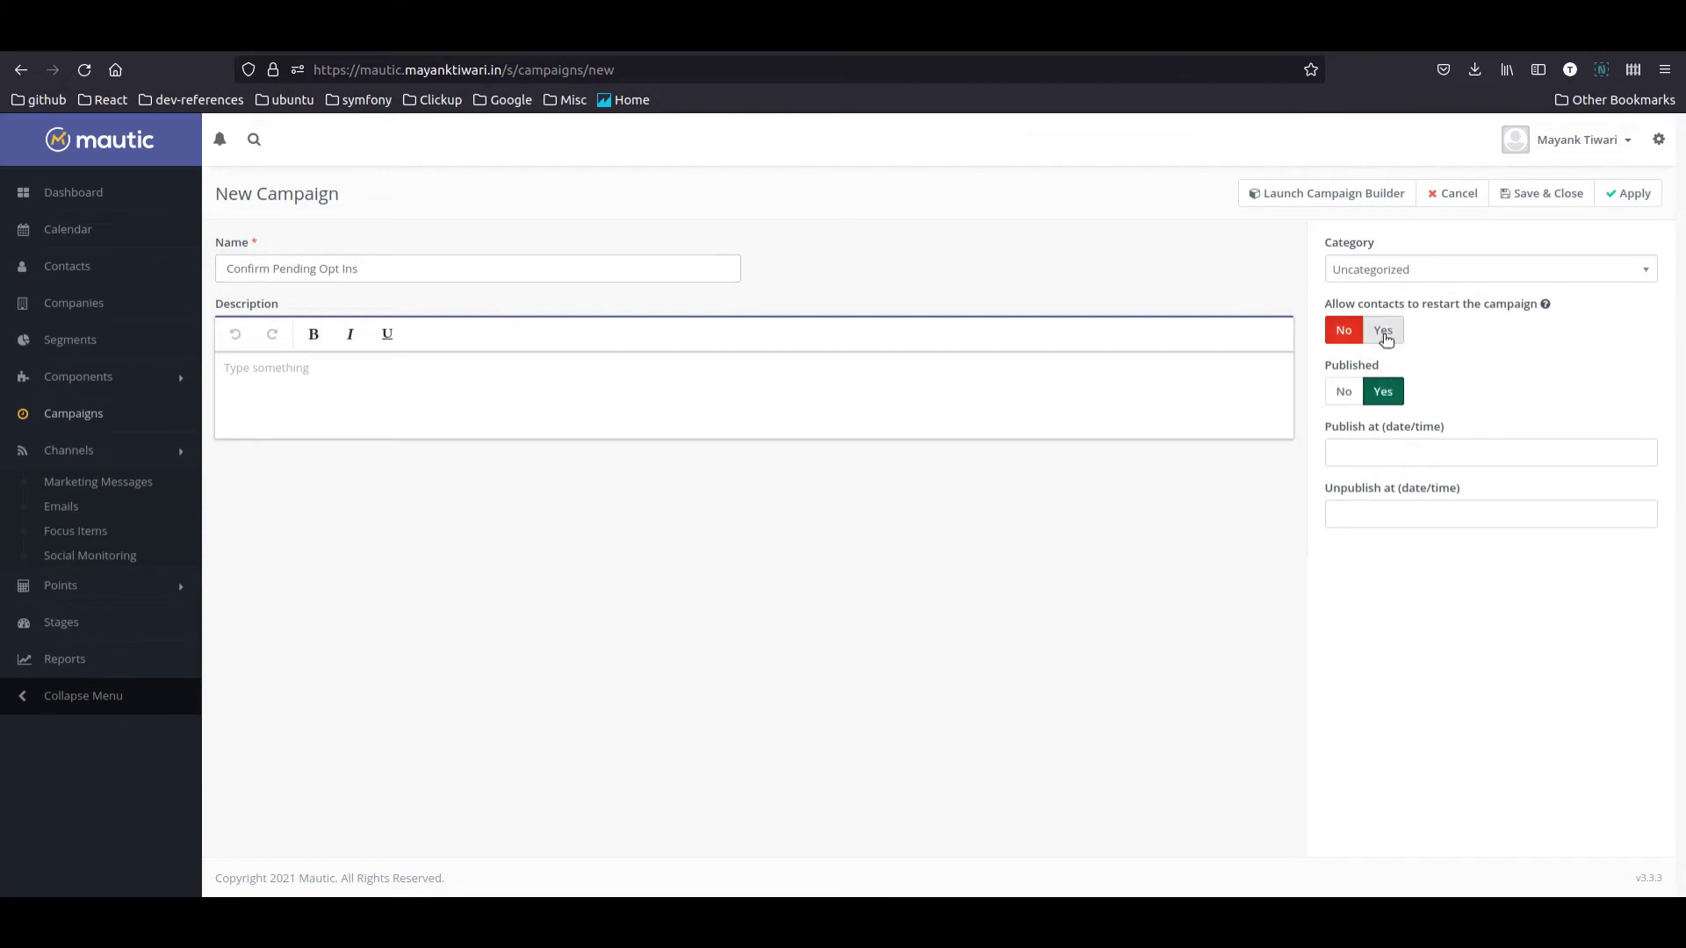
pyautogui.click(1382, 332)
# Step: In the campaign builder, make the Pending Contacts segment the campaign's contact source
pyautogui.click(1317, 194)
pyautogui.click(861, 292)
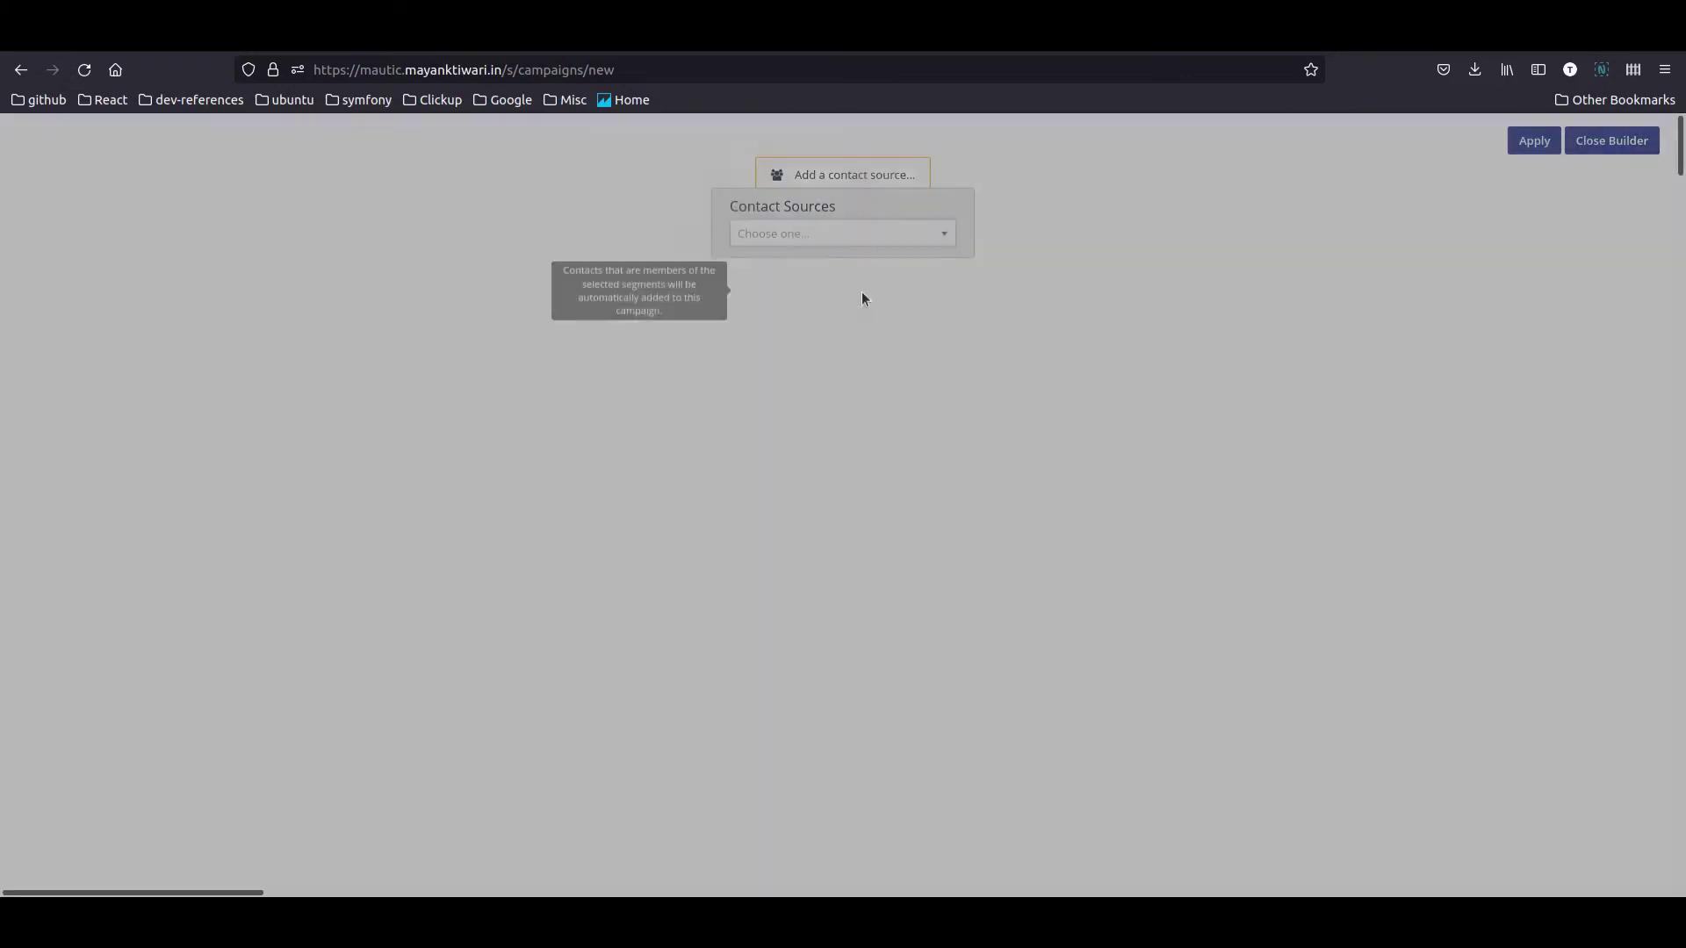
pyautogui.click(761, 254)
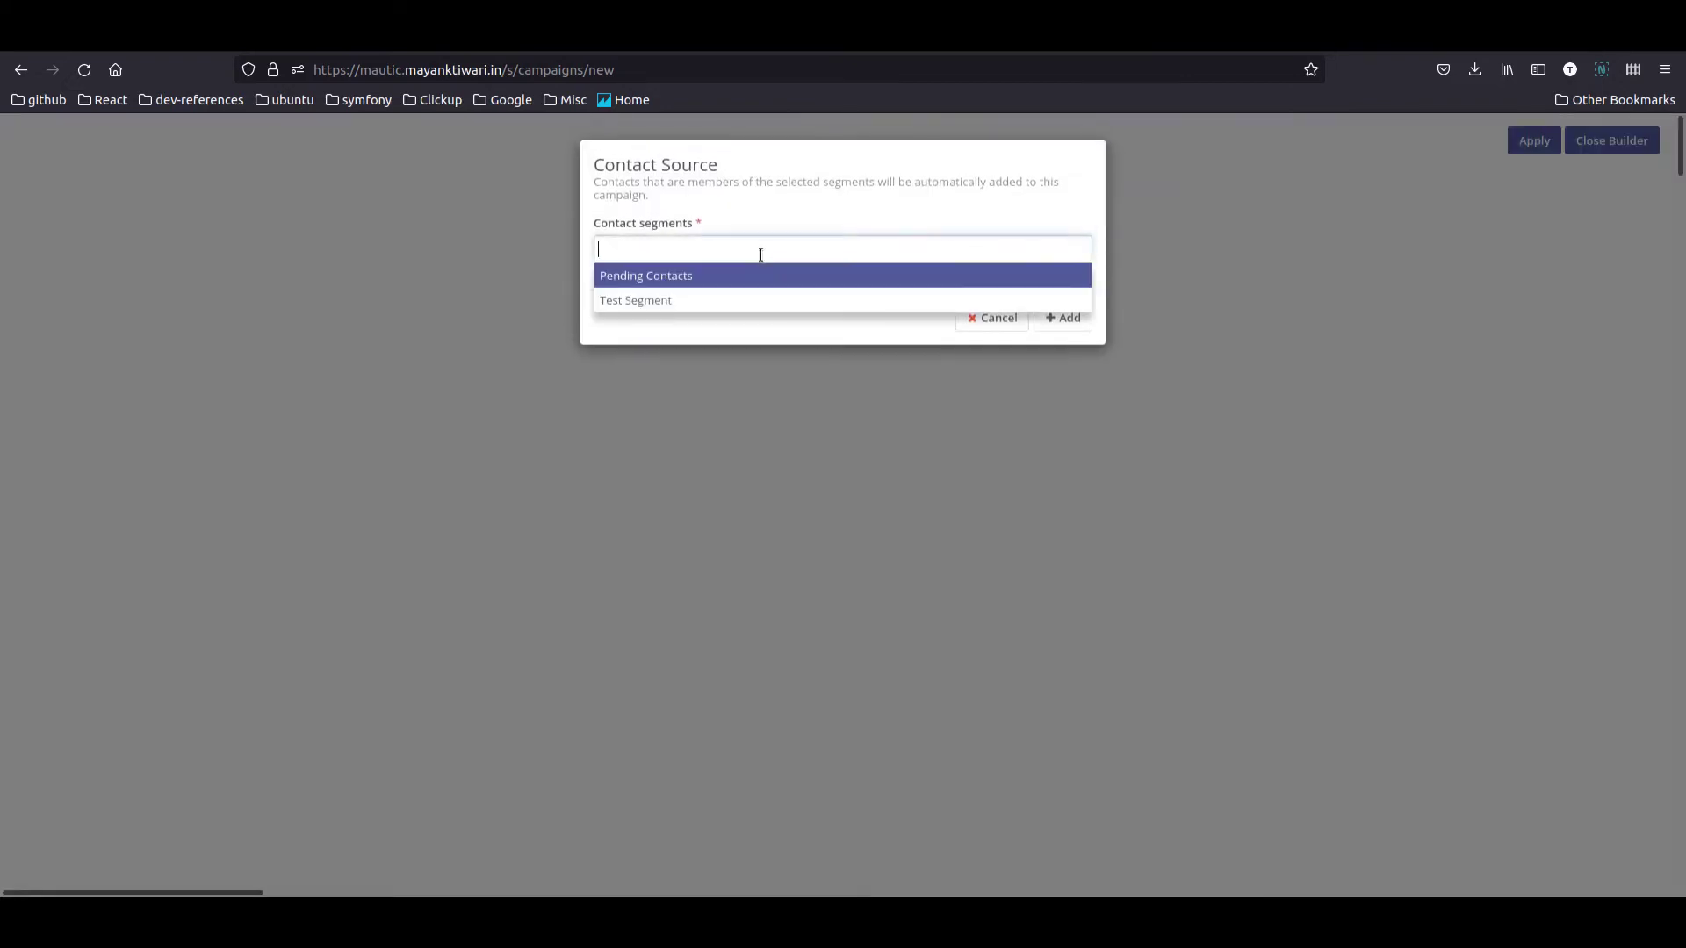
pyautogui.click(645, 279)
pyautogui.click(1065, 317)
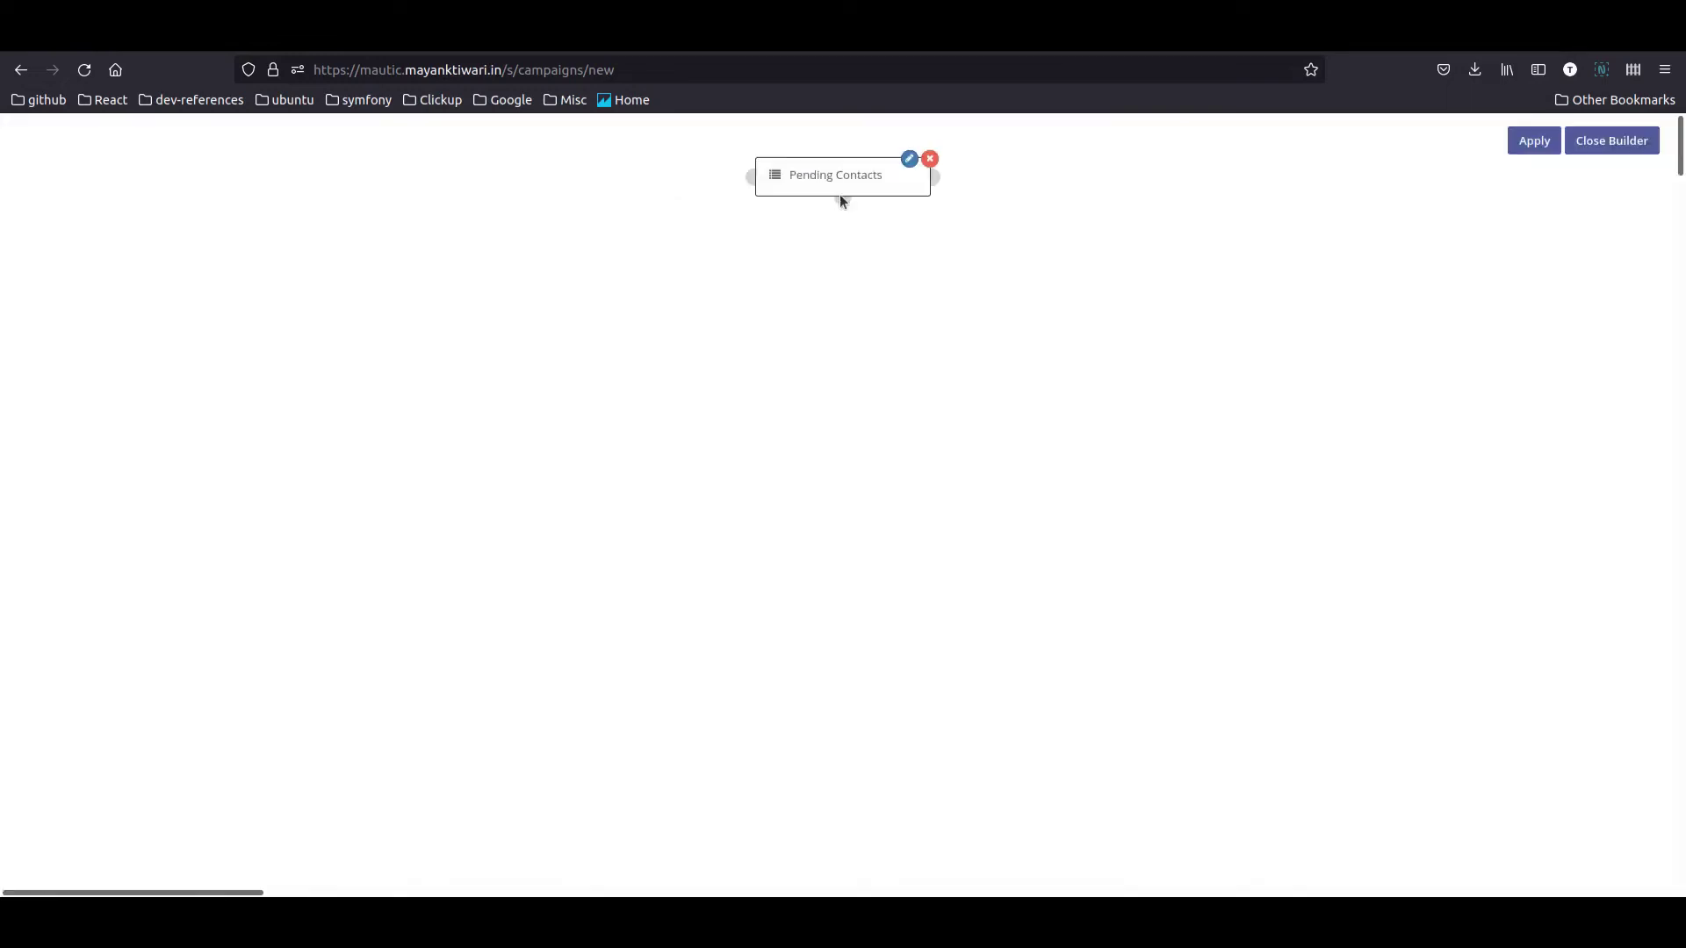
pyautogui.click(843, 202)
# Step: Add a 'Visits a page' decision limited to the Thank you for your interest page, placed under Pending Contacts
pyautogui.click(702, 412)
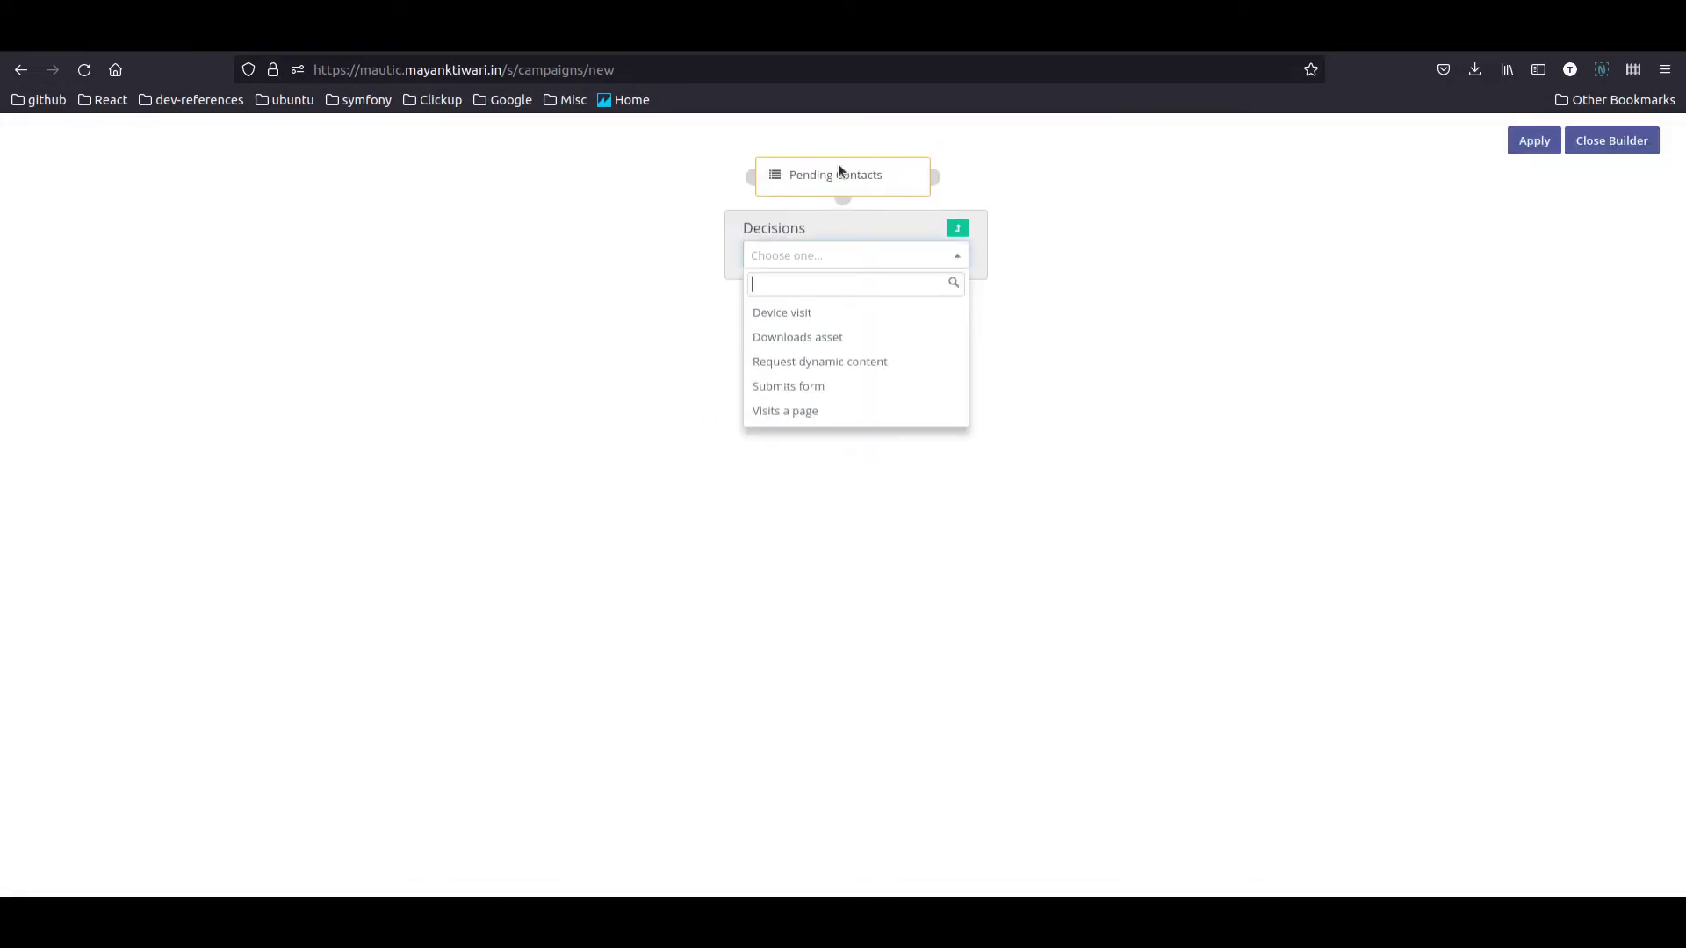
pyautogui.click(813, 411)
pyautogui.click(652, 319)
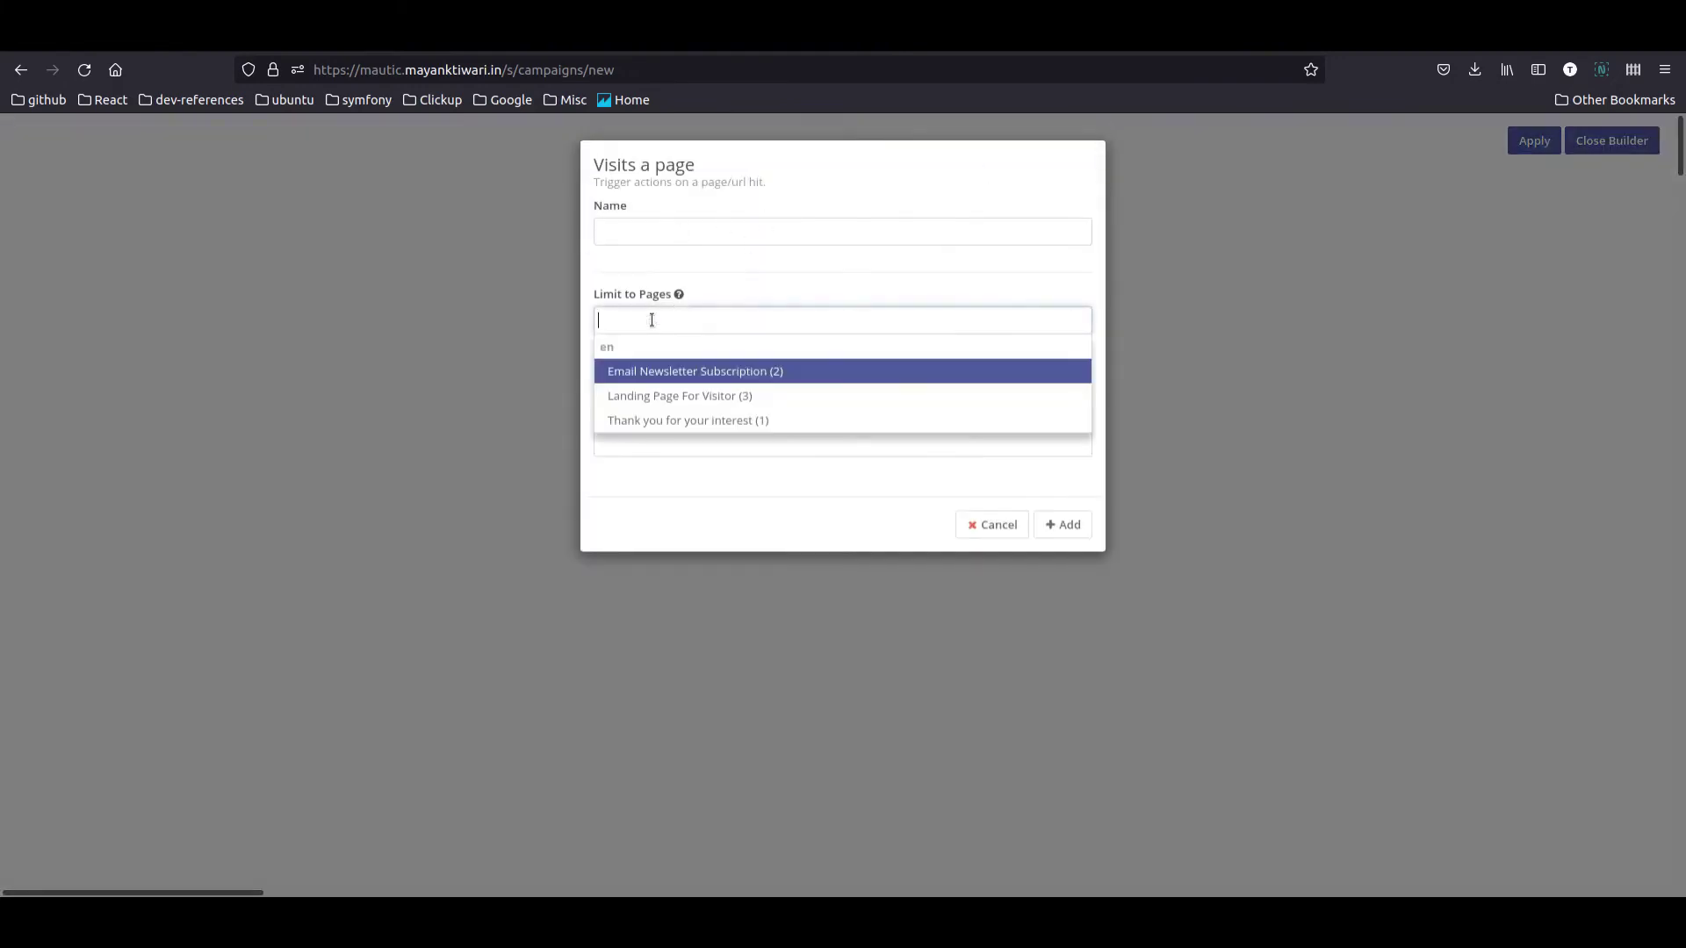
pyautogui.click(686, 426)
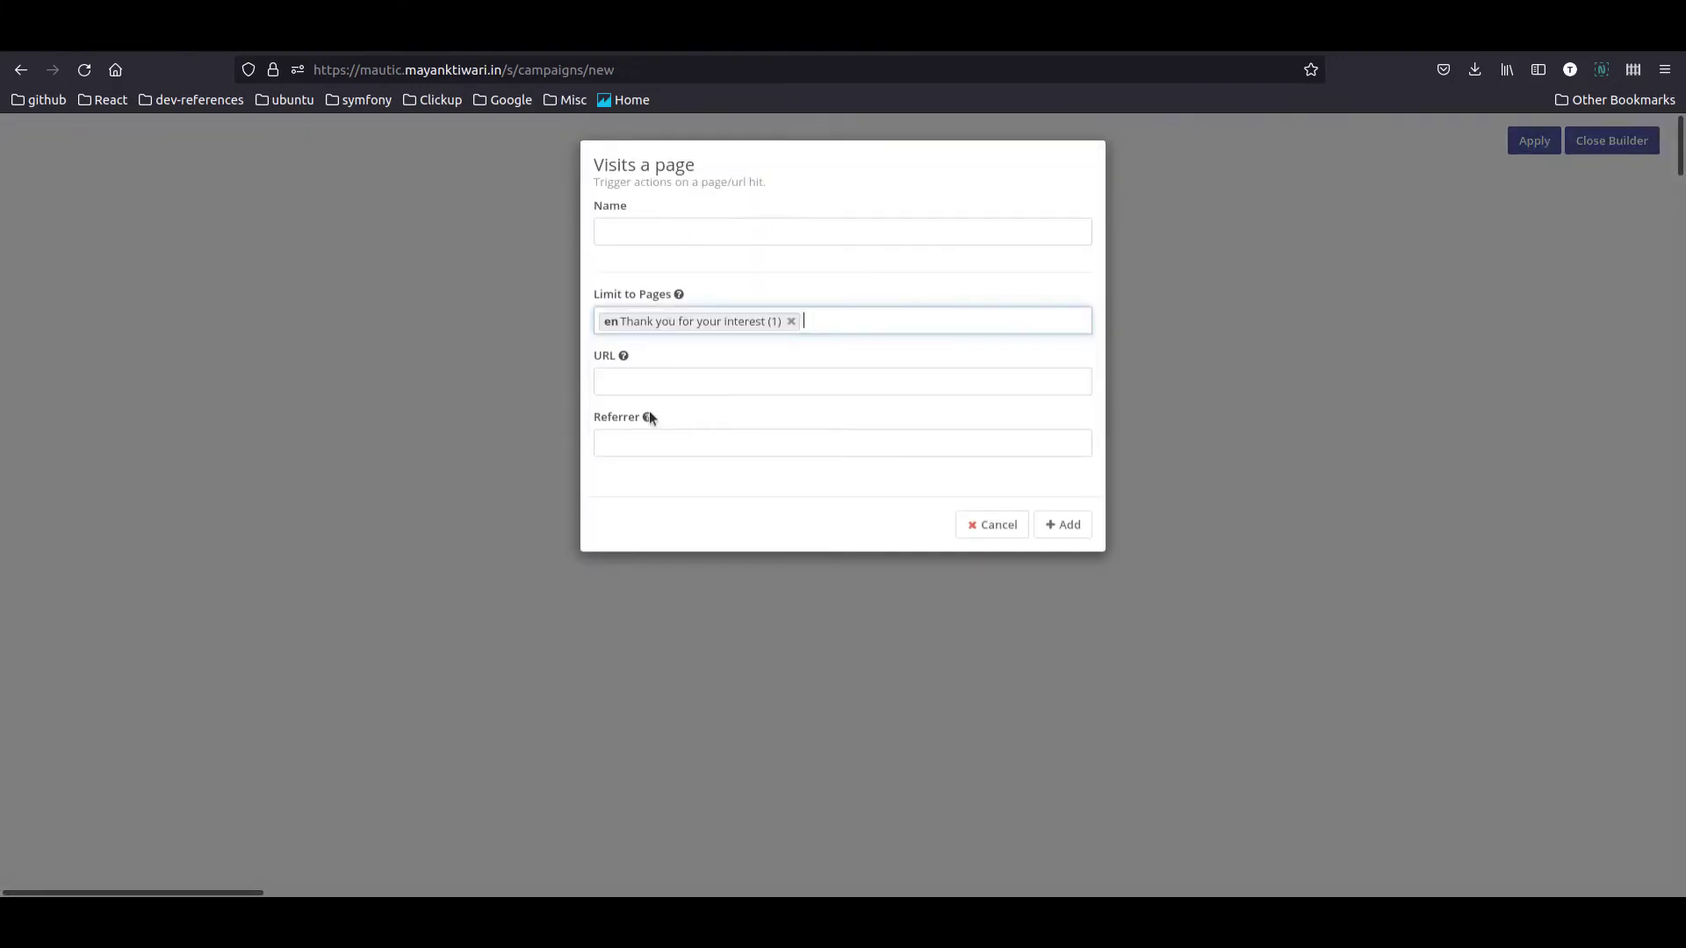
pyautogui.click(1065, 527)
pyautogui.moveTo(794, 275); pyautogui.dragTo(794, 335)
pyautogui.click(773, 339)
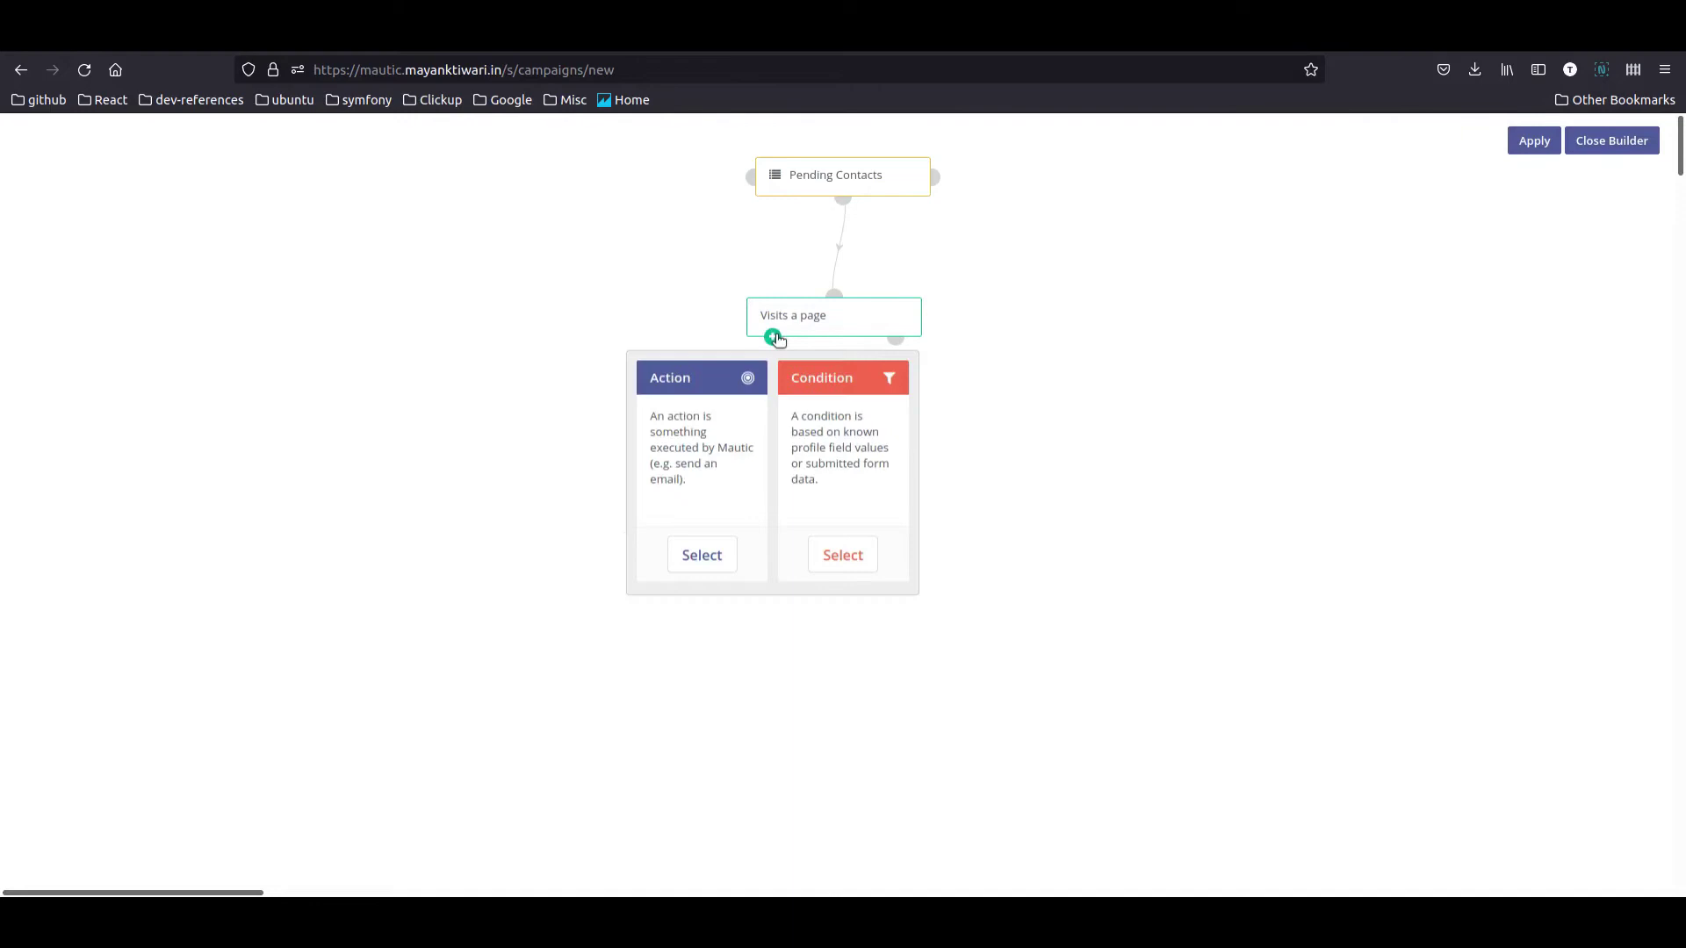
# Step: Add a 'Modify contact's segments' action that removes contacts from Pending Contacts
pyautogui.click(714, 554)
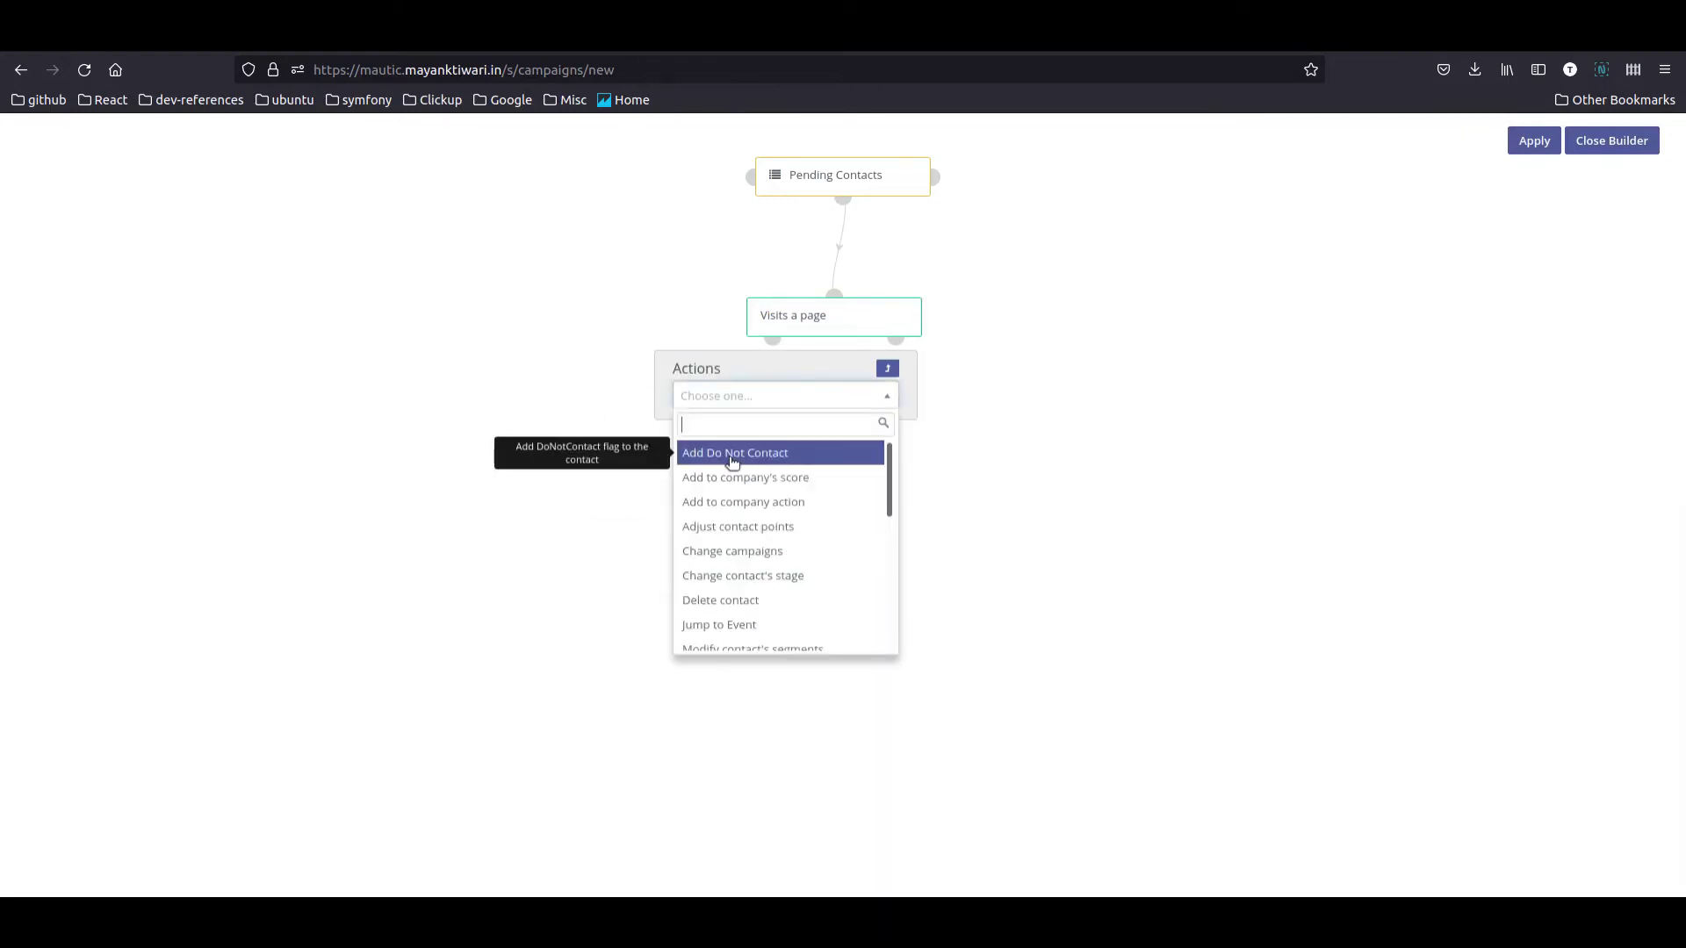
pyautogui.write('seg')
pyautogui.click(731, 454)
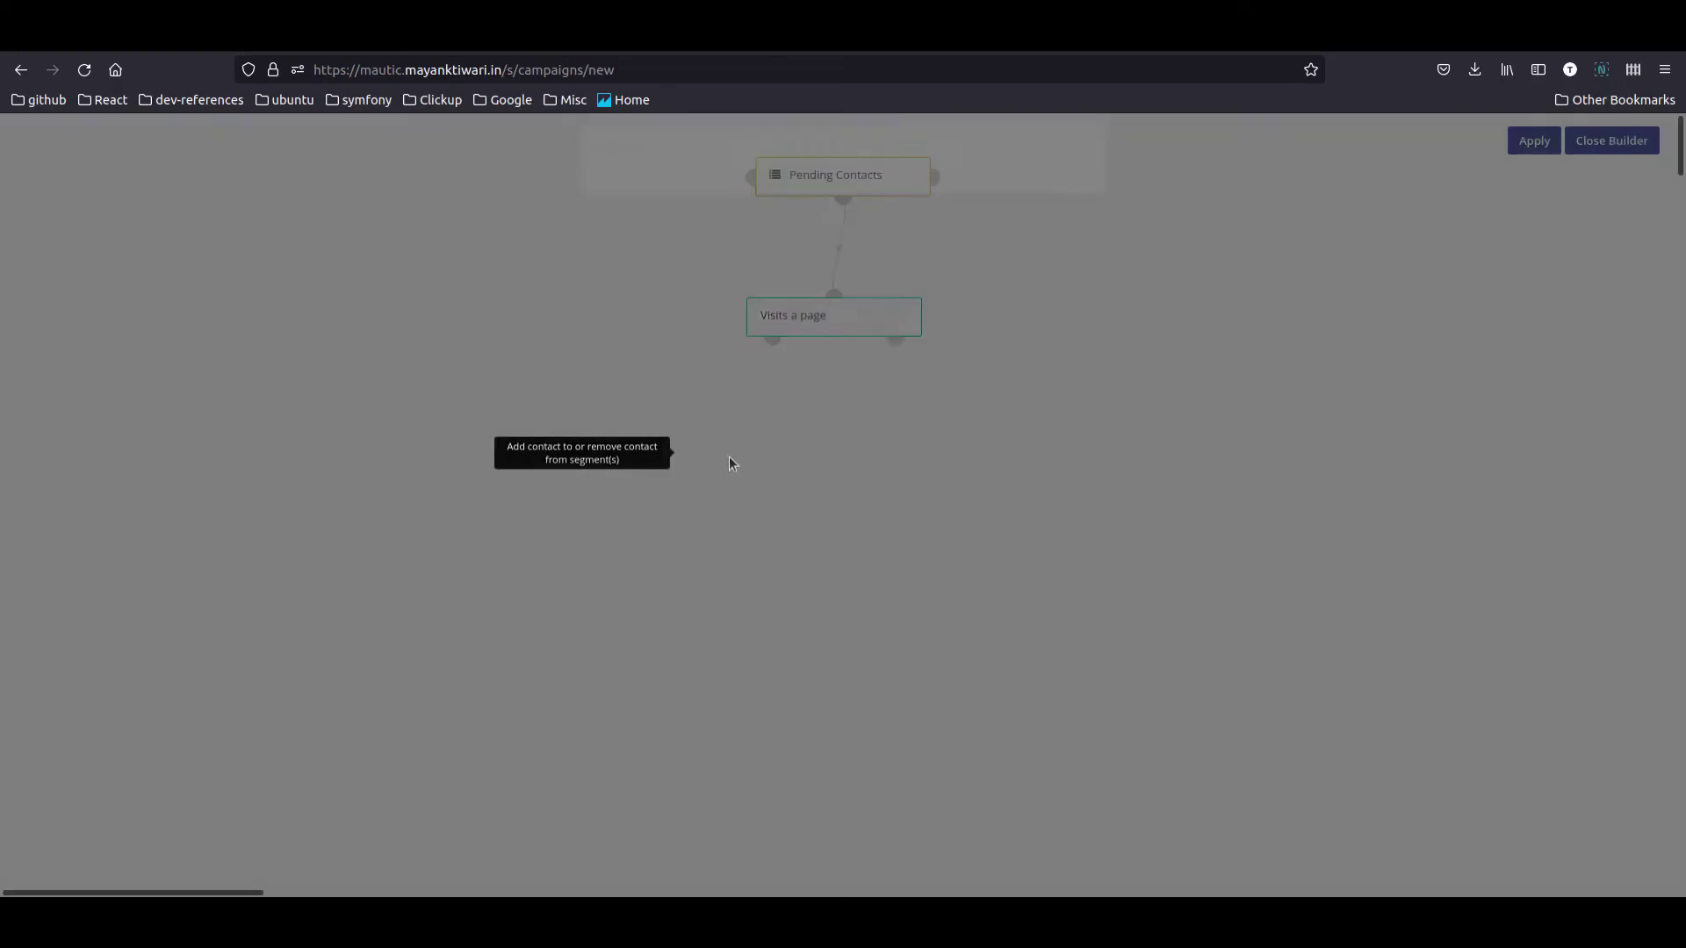
pyautogui.click(668, 392)
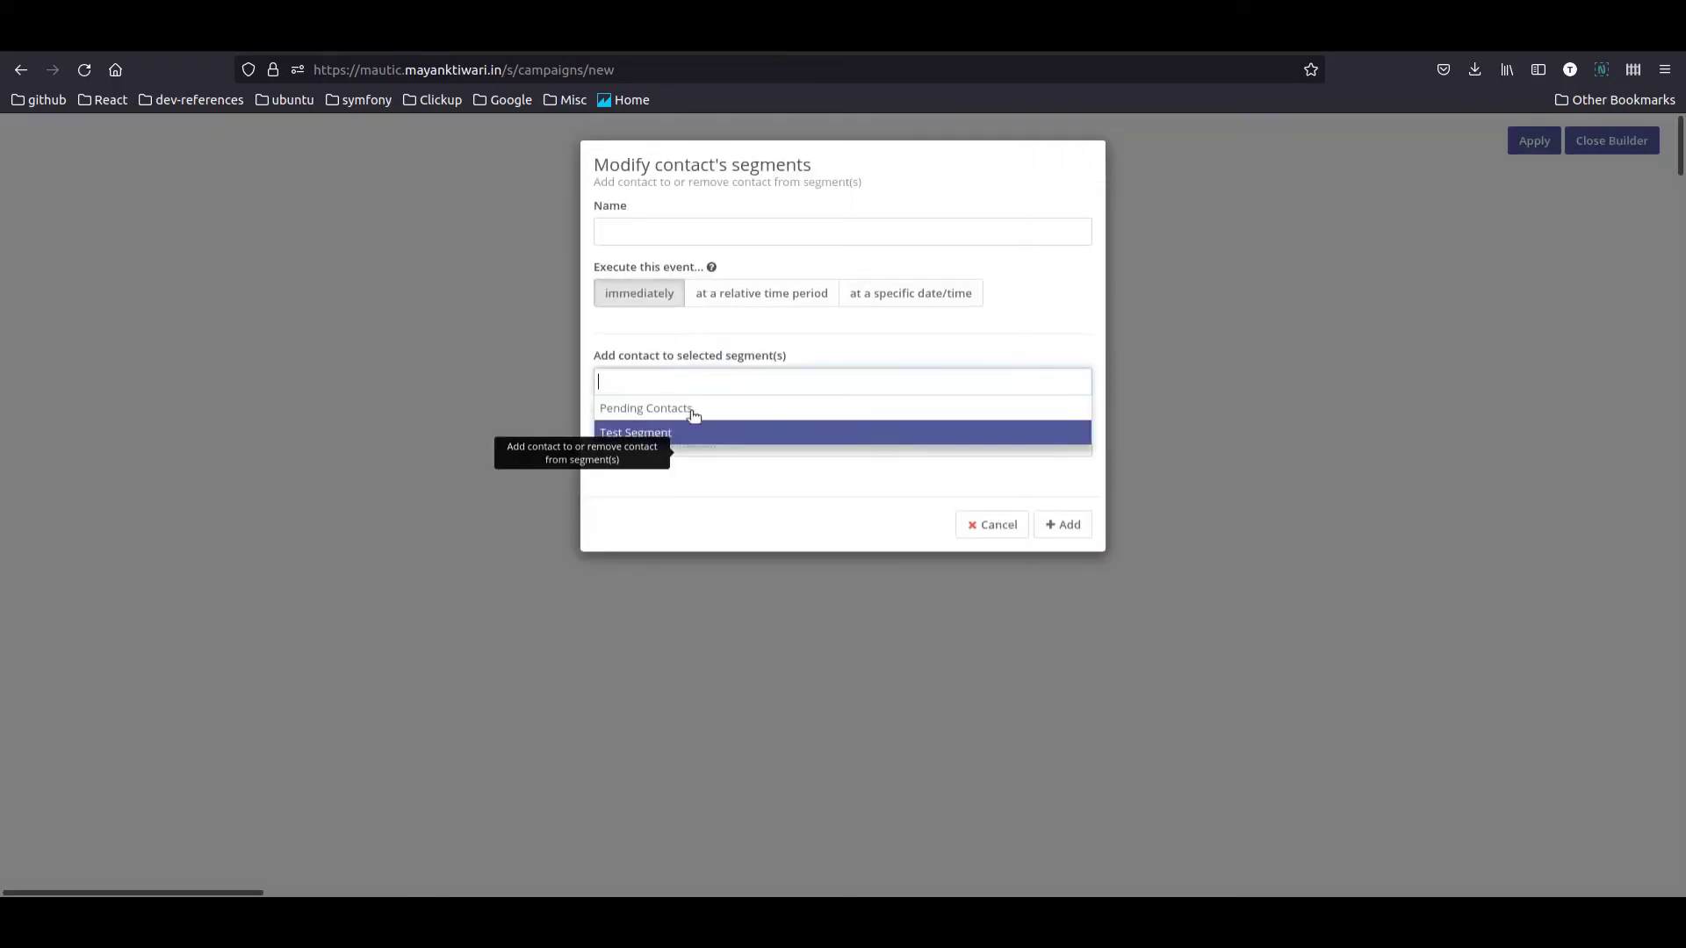
pyautogui.click(851, 335)
pyautogui.click(802, 438)
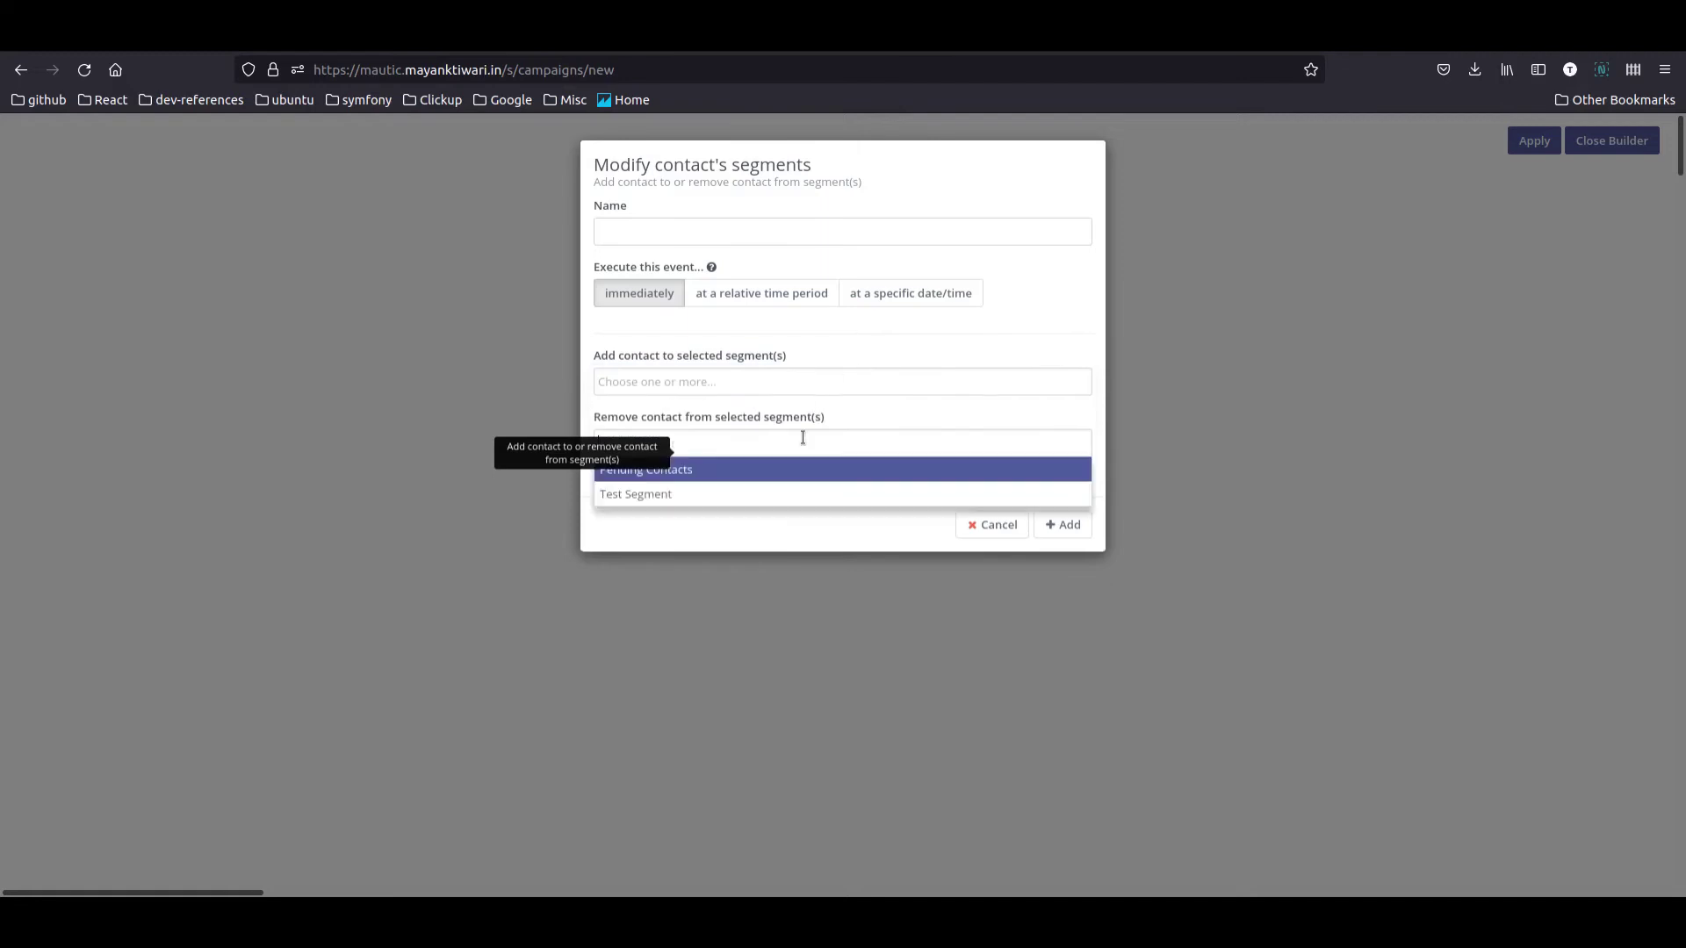
pyautogui.click(690, 471)
pyautogui.click(1064, 525)
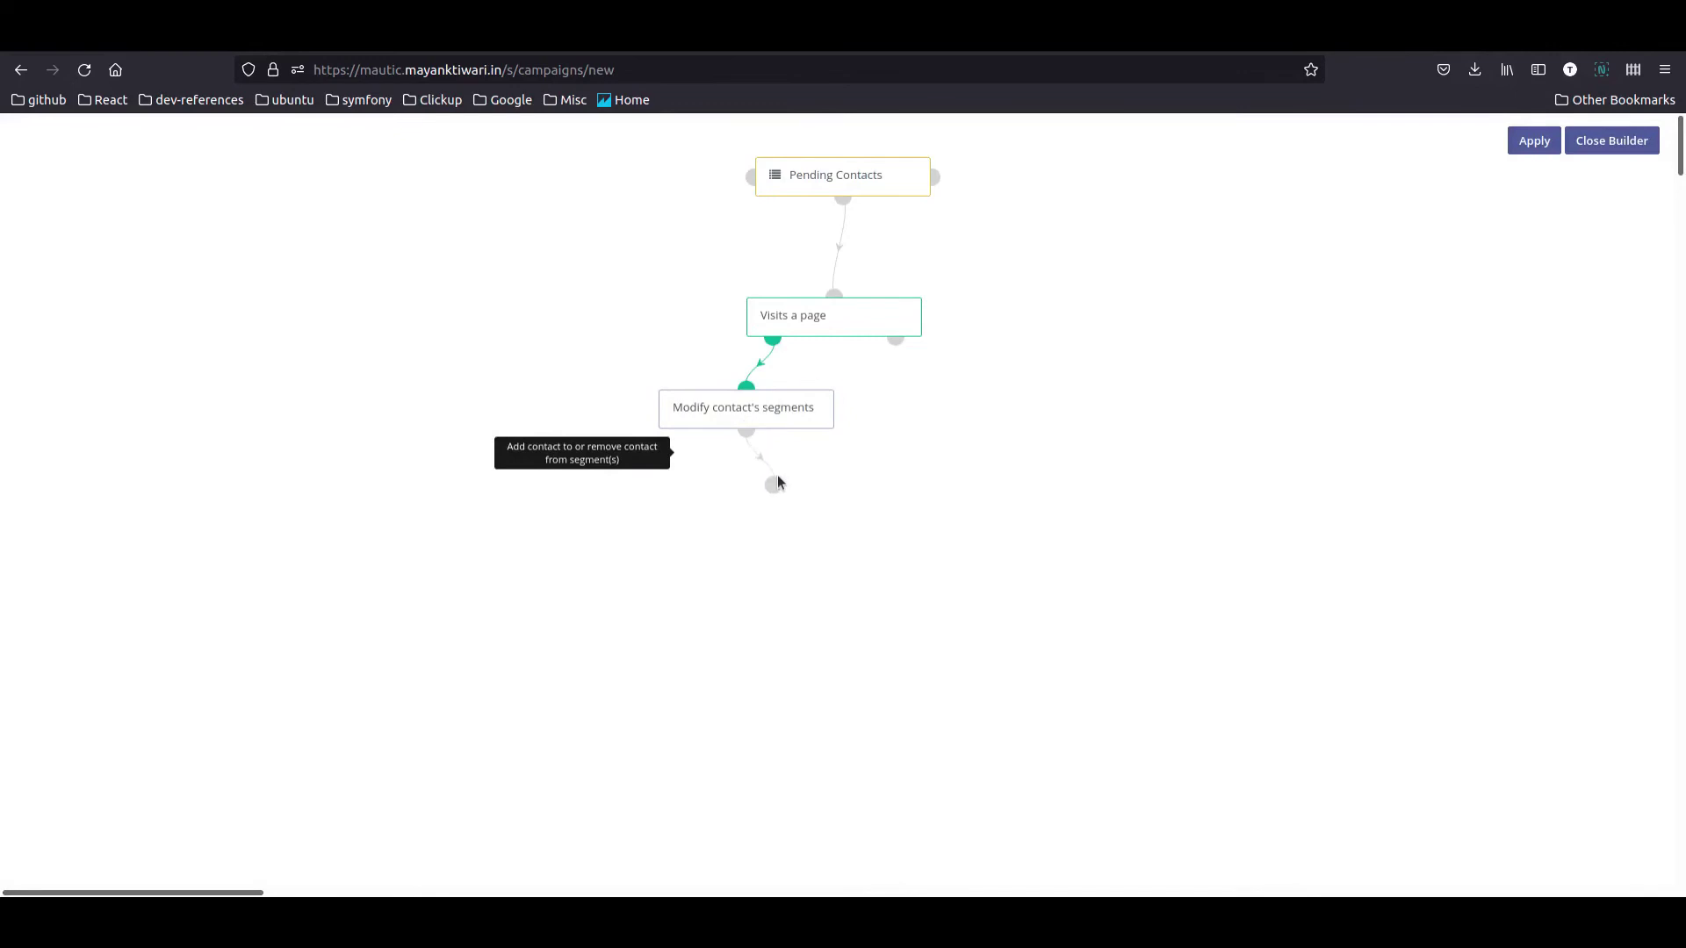
# Step: Rearrange the decision and action nodes and apply the campaign workflow
pyautogui.moveTo(771, 411); pyautogui.dragTo(729, 556)
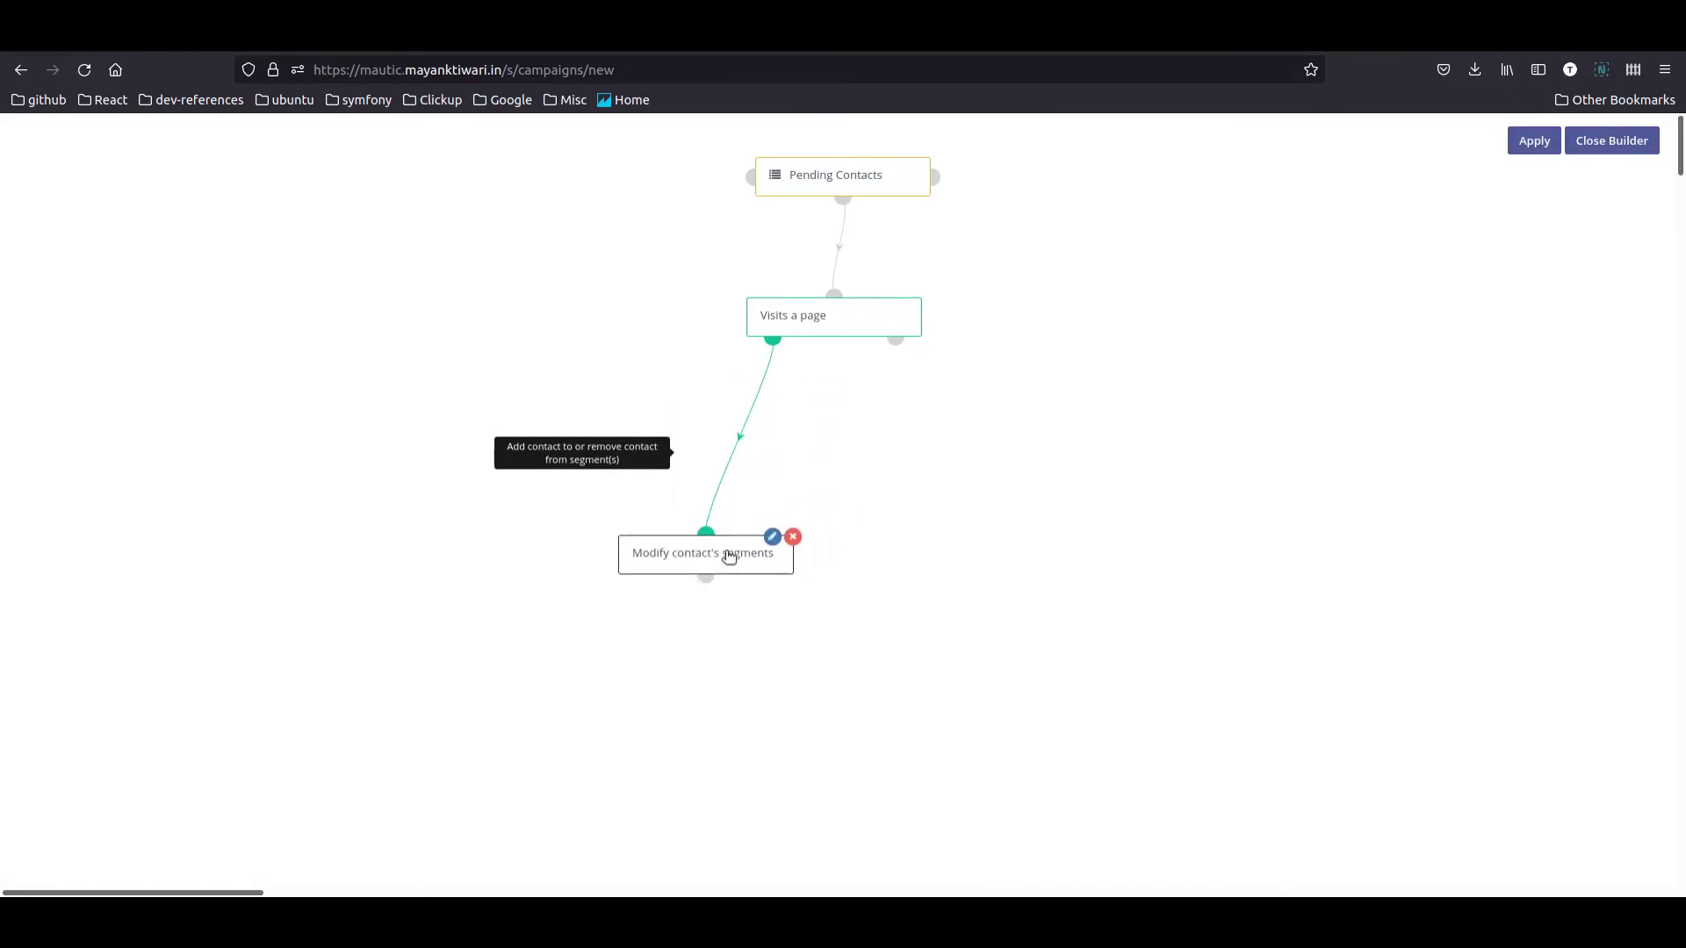
pyautogui.moveTo(820, 318); pyautogui.dragTo(824, 354)
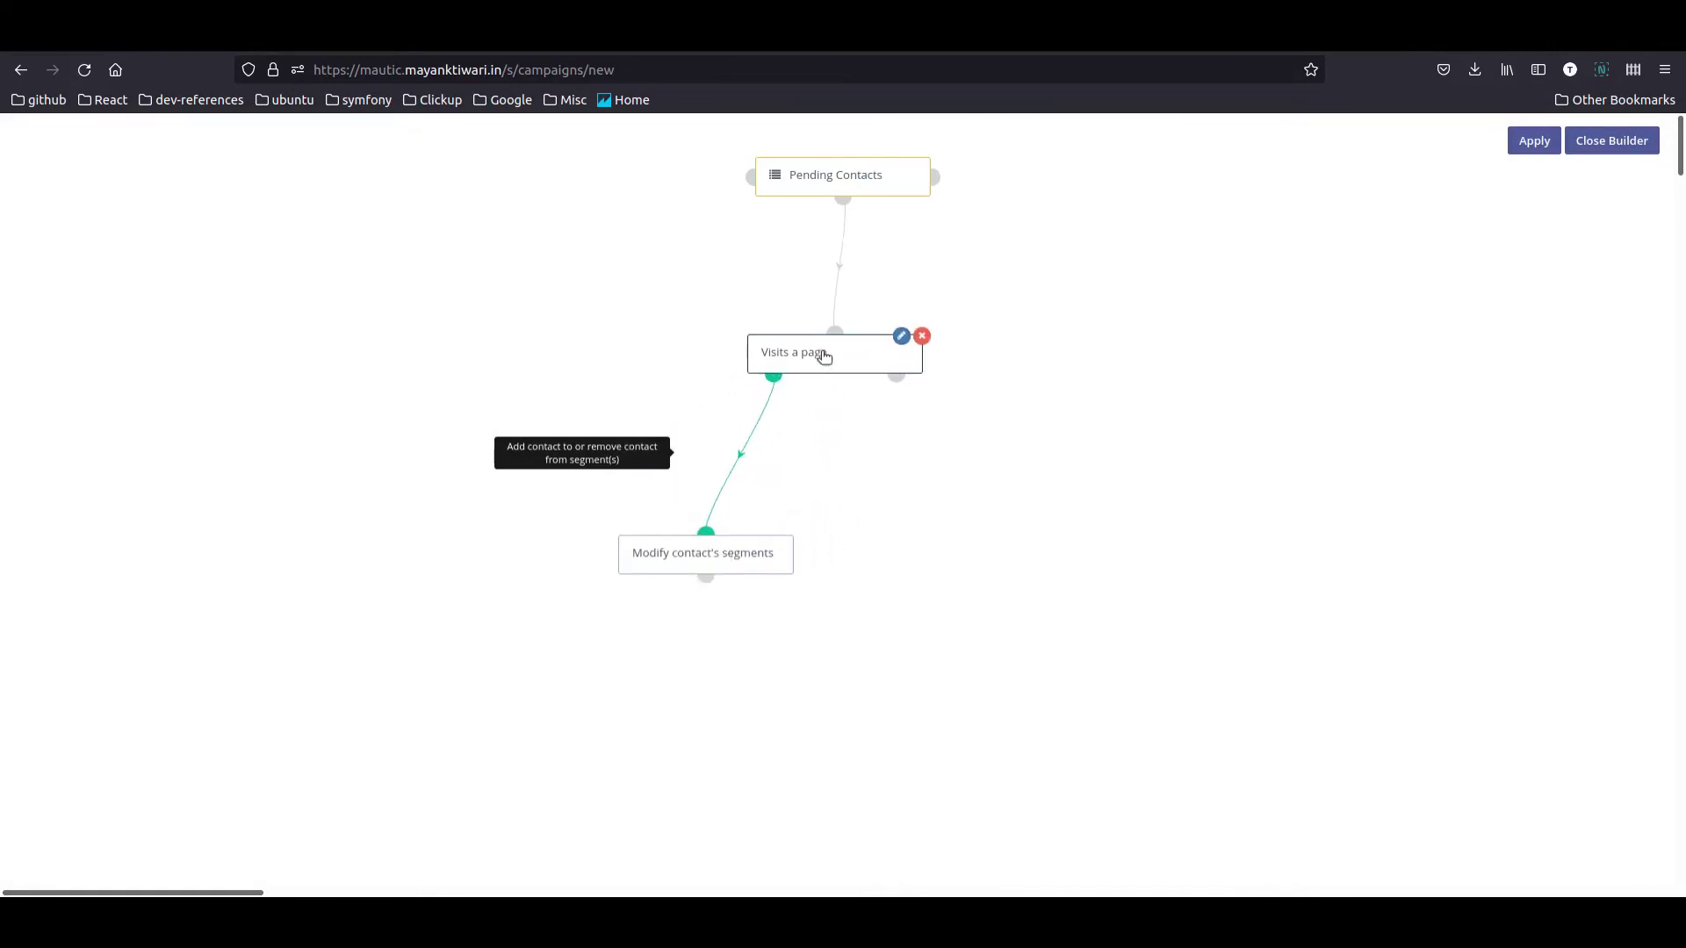
pyautogui.moveTo(712, 566)
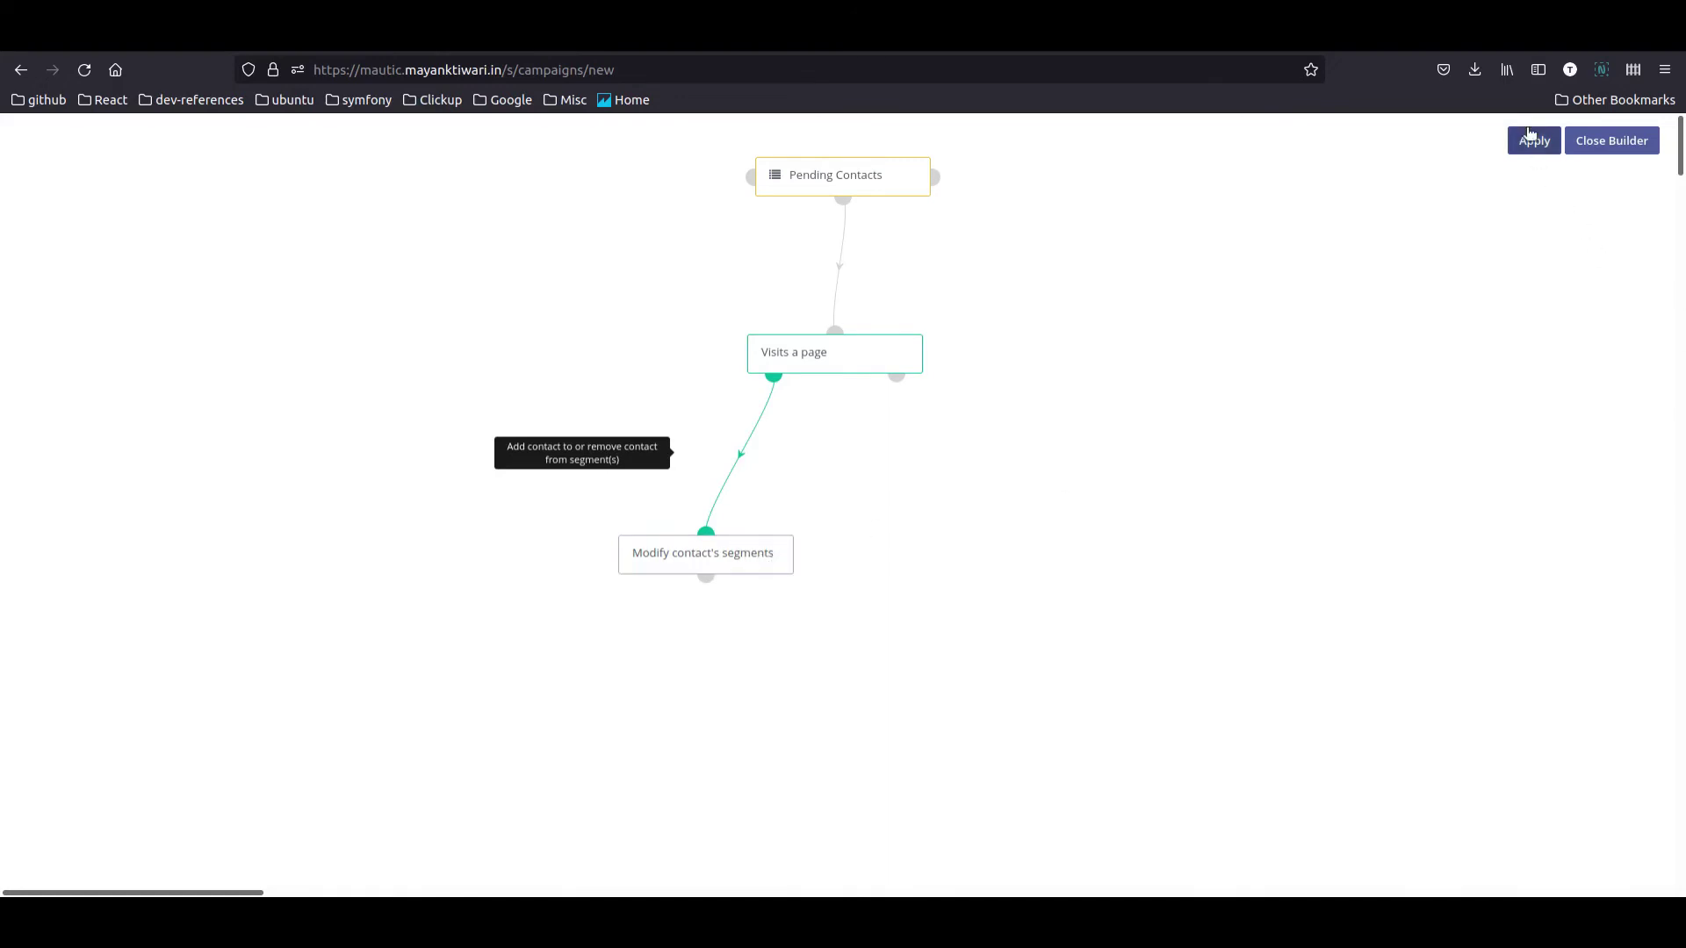
pyautogui.click(1528, 138)
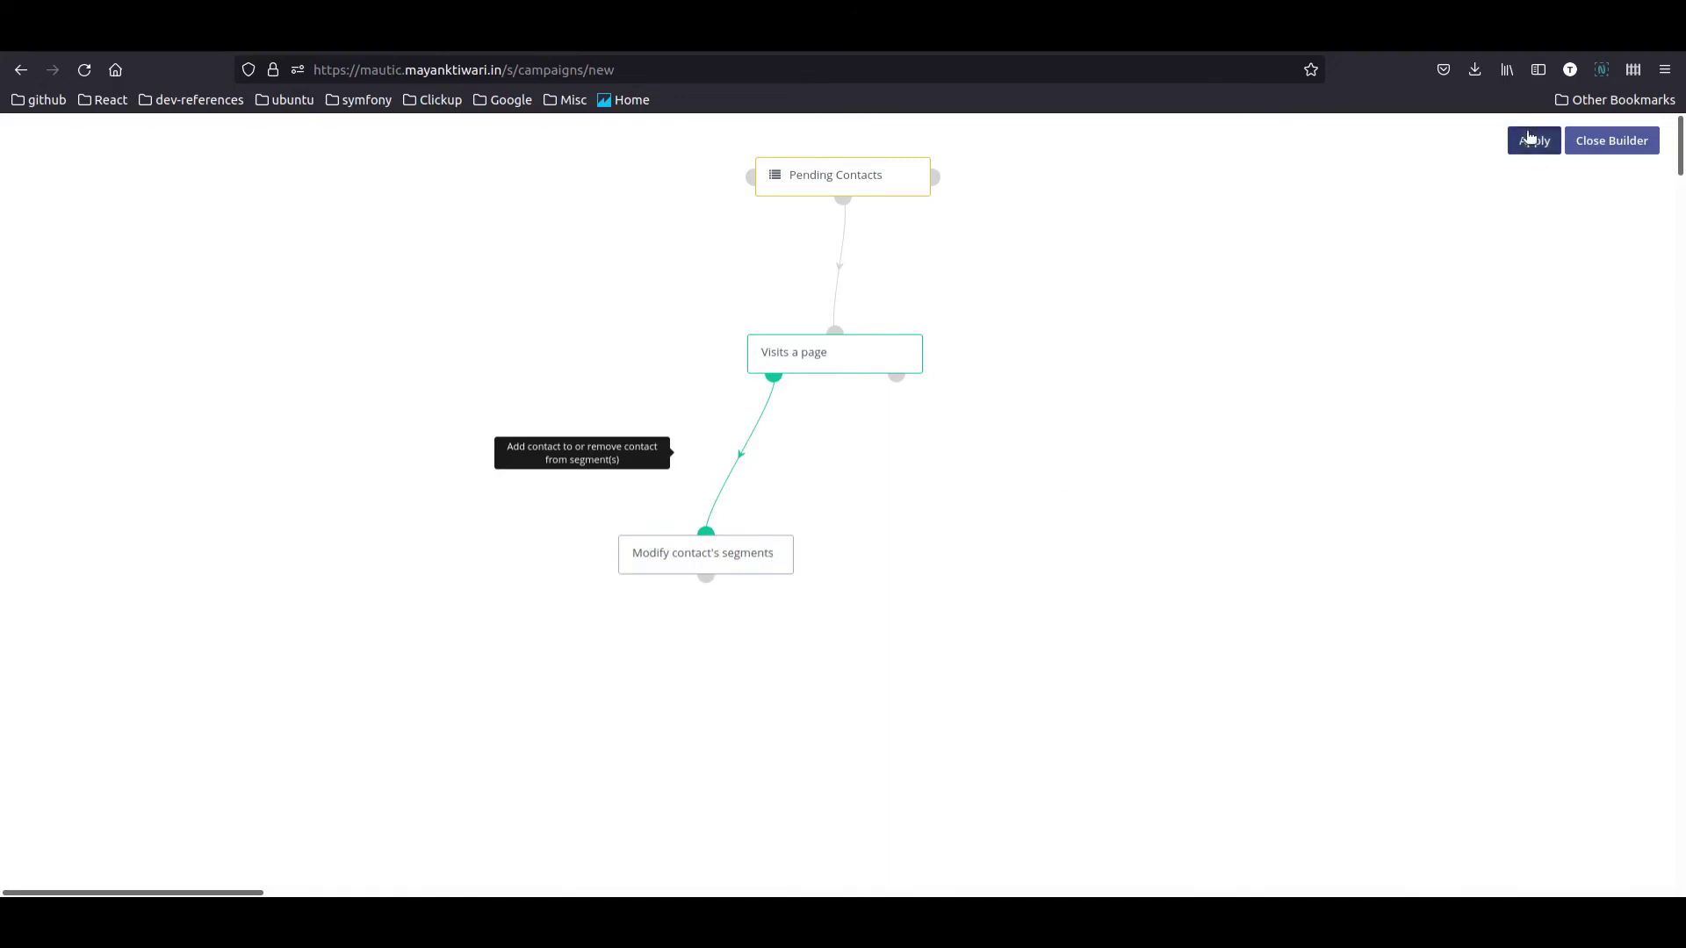
# Step: Close the builder, save and close the Confirm Pending Opt Ins campaign, then go to Components > Forms
pyautogui.click(1611, 142)
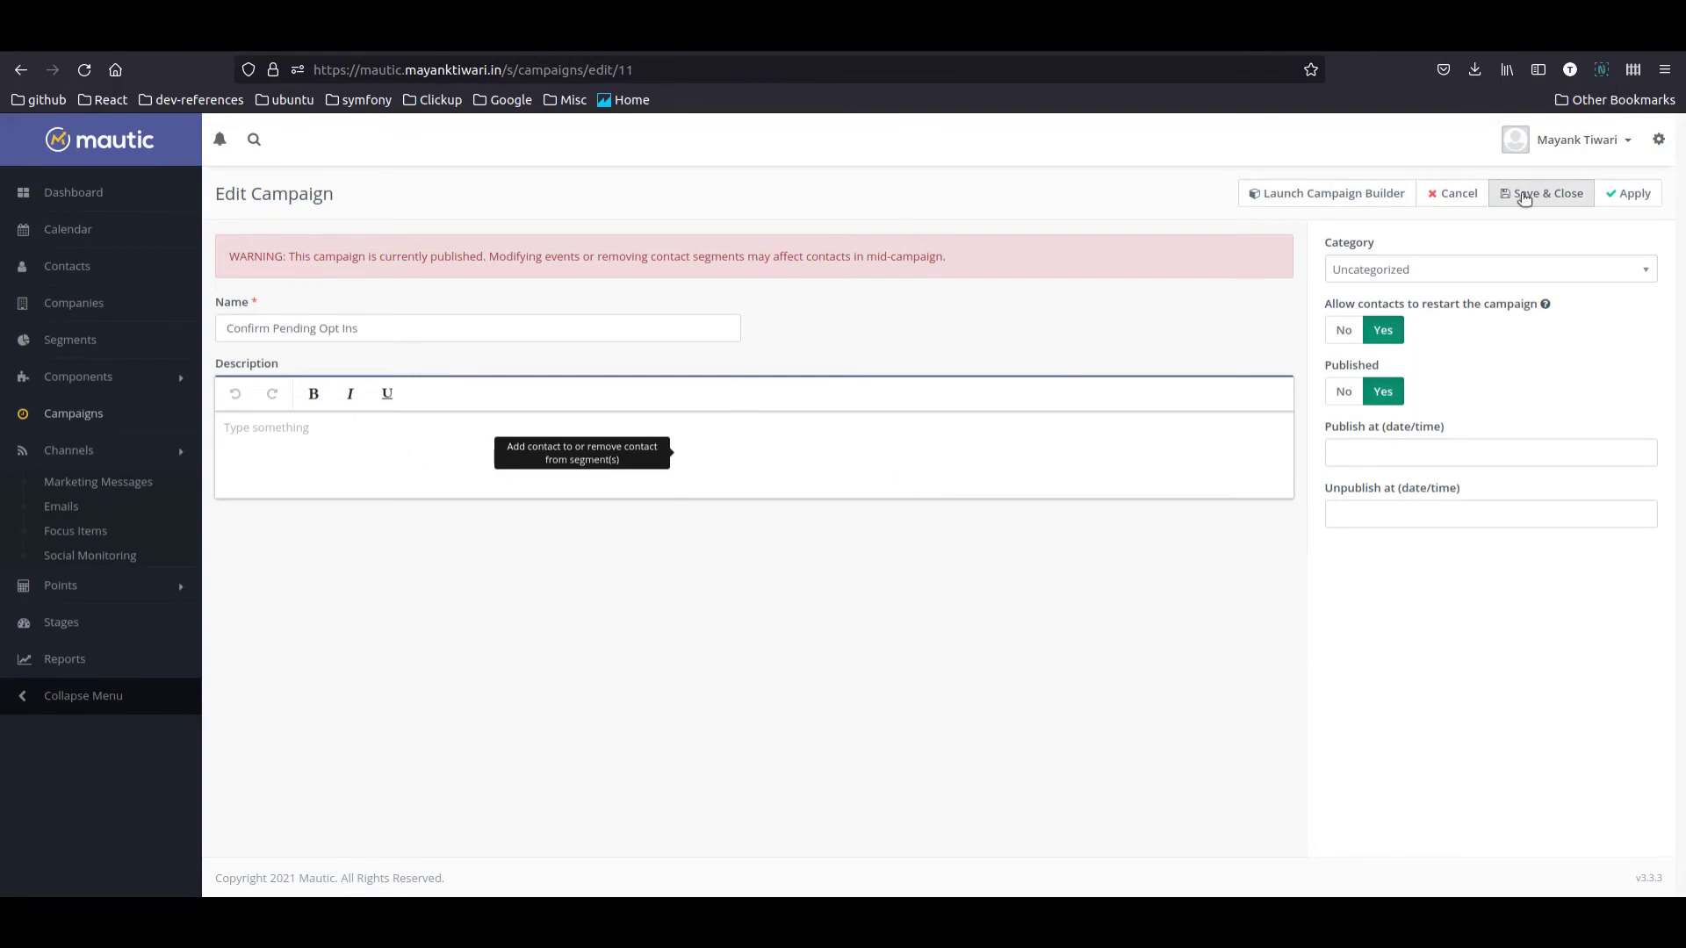
pyautogui.click(1549, 193)
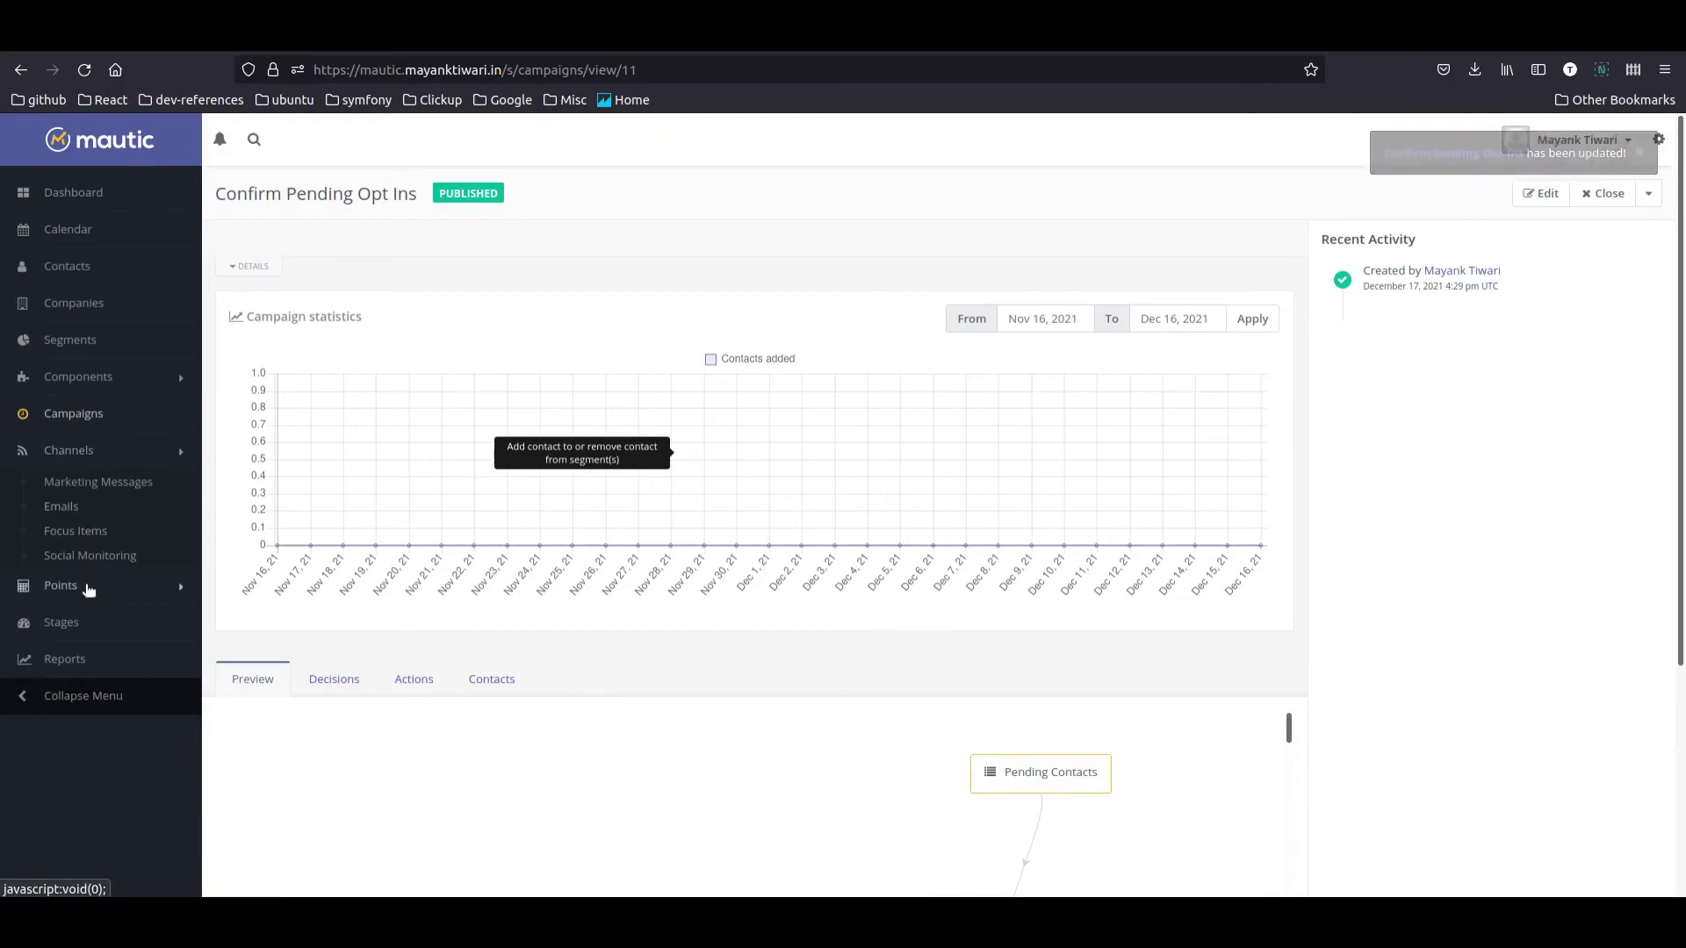
pyautogui.click(87, 588)
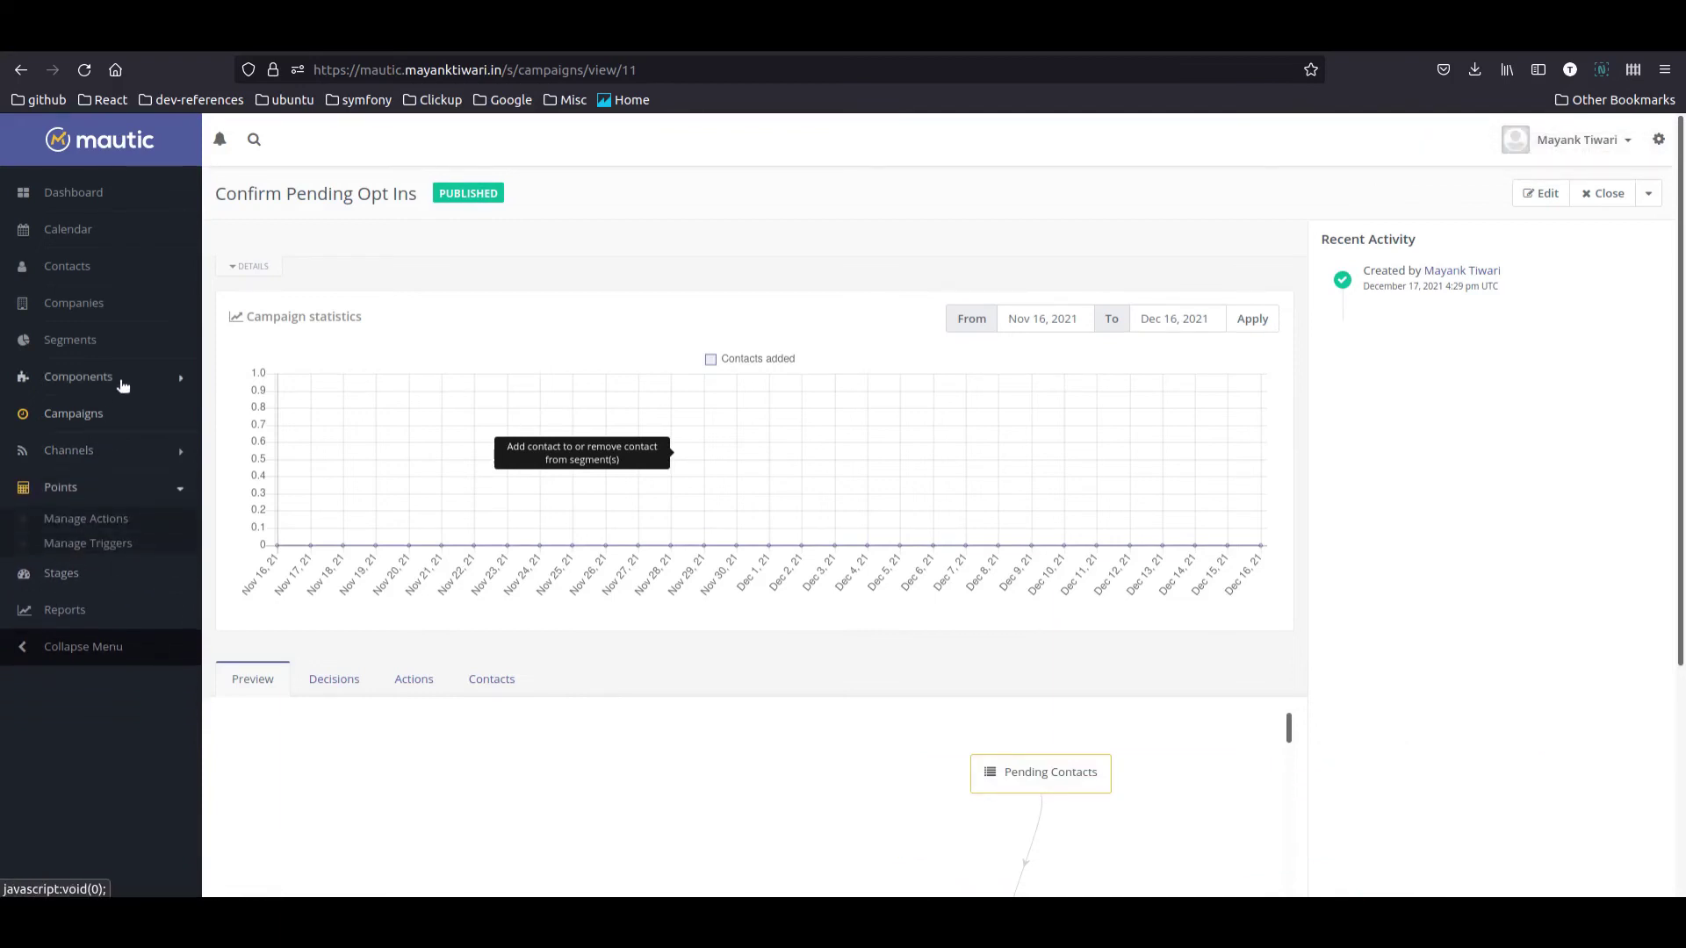
pyautogui.click(124, 378)
pyautogui.click(70, 435)
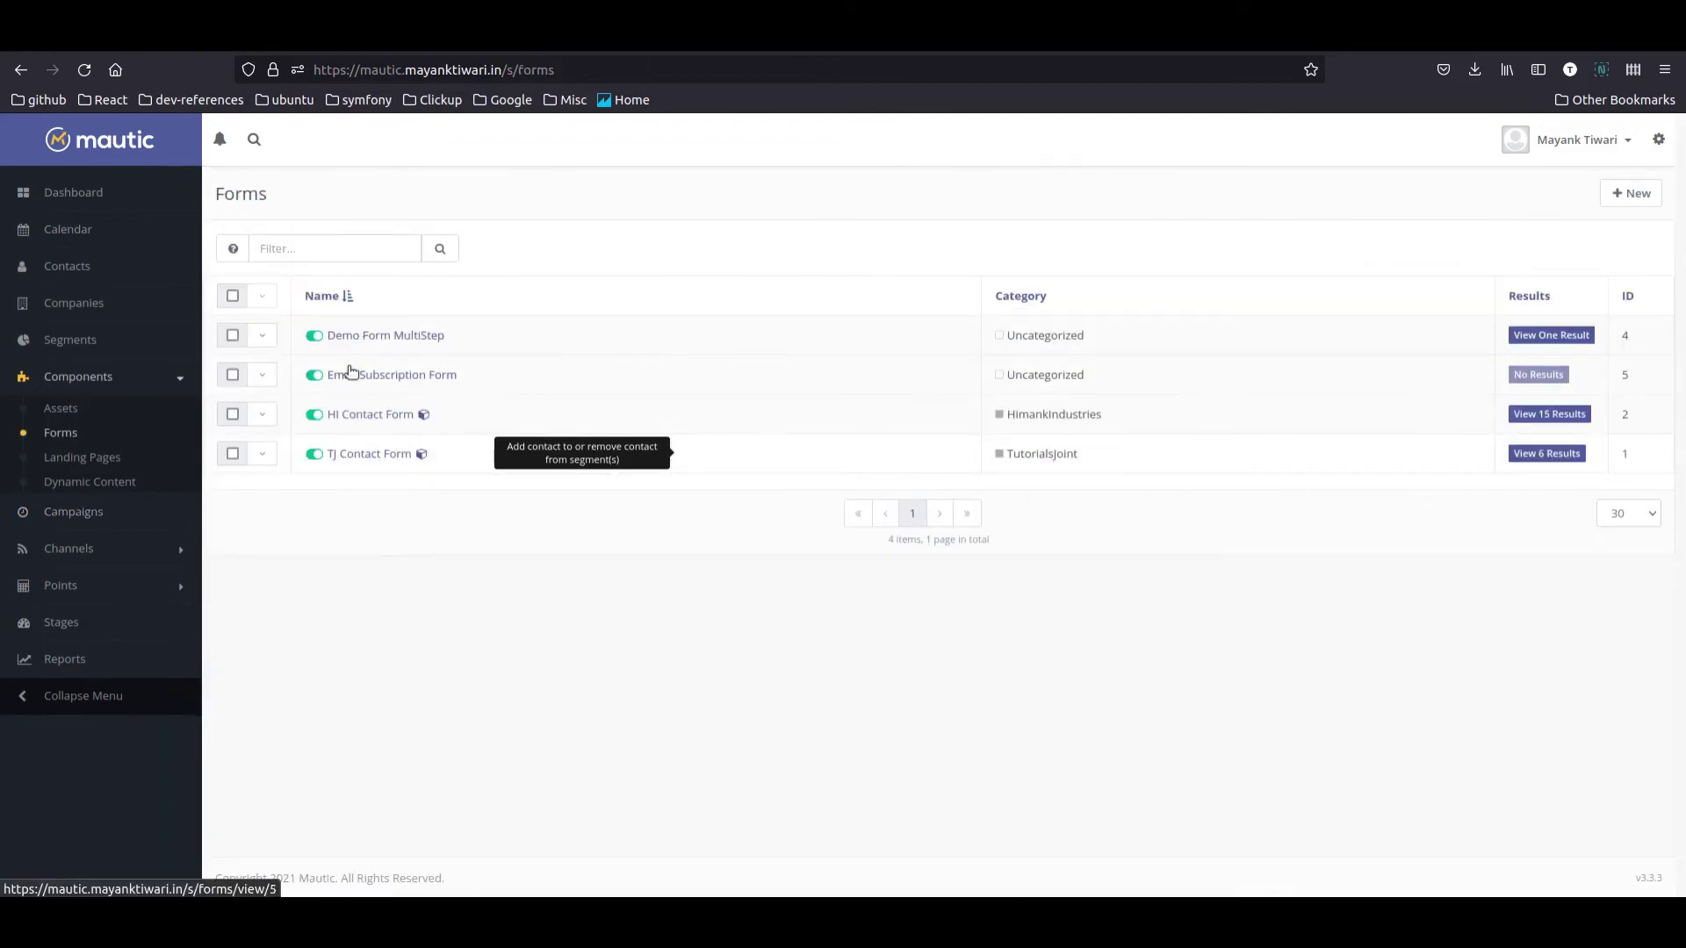
# Step: Edit the Email Subscription Form and add a submit action adding contacts to Pending Contacts
pyautogui.click(267, 376)
pyautogui.click(290, 404)
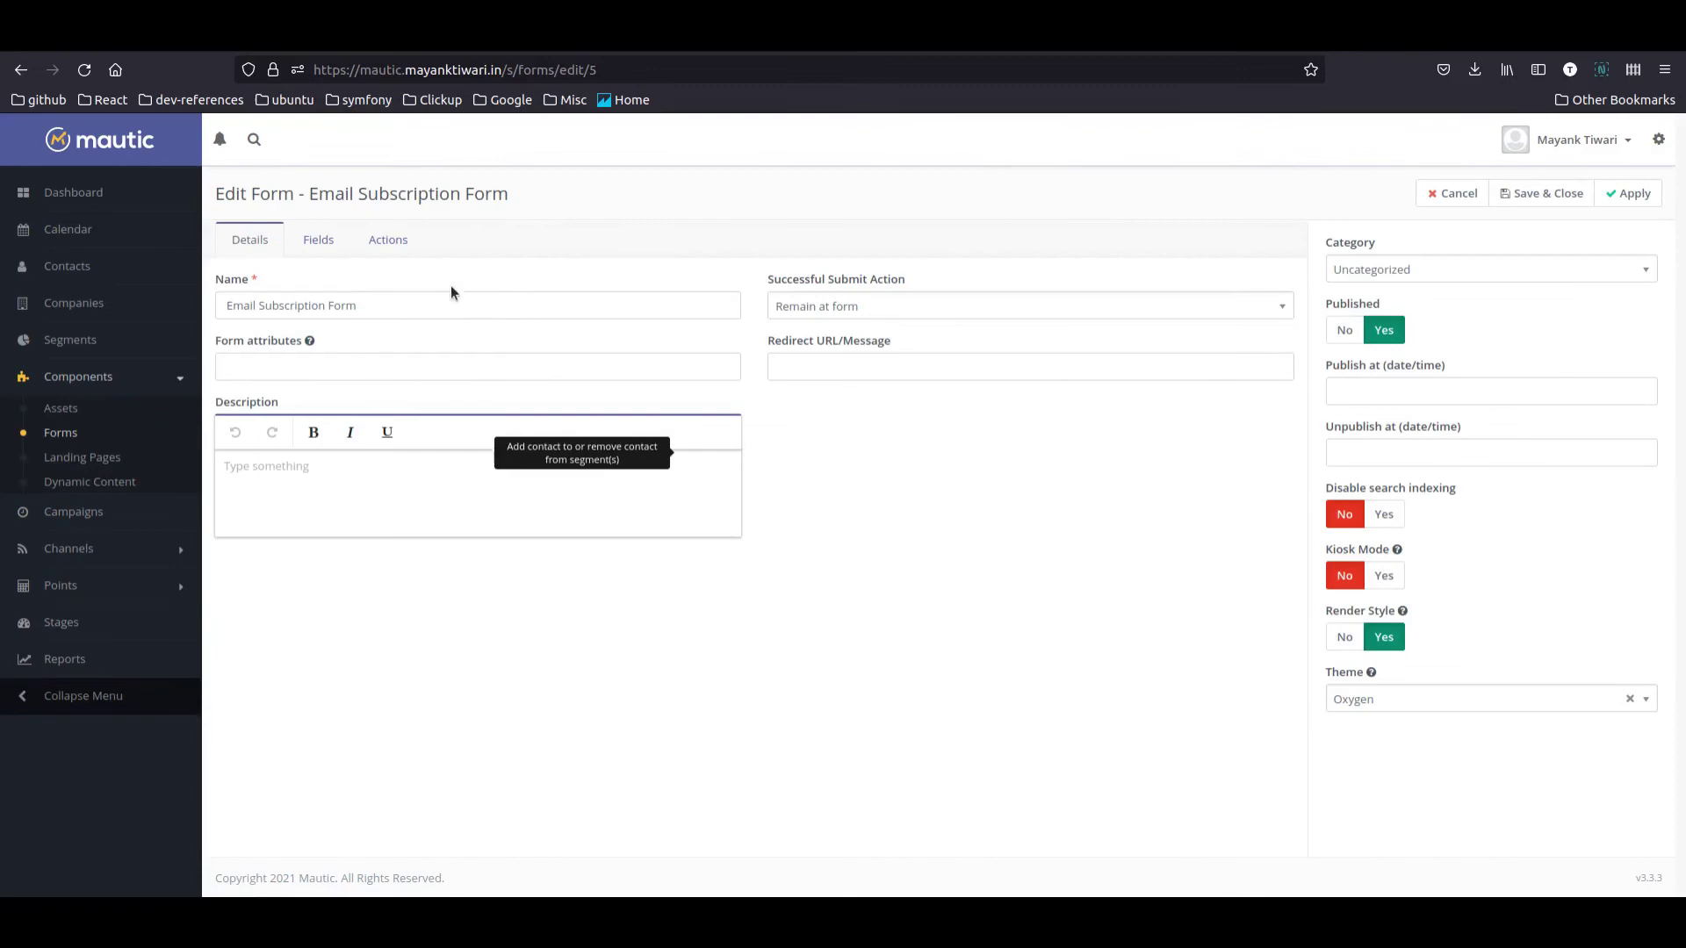
pyautogui.click(392, 254)
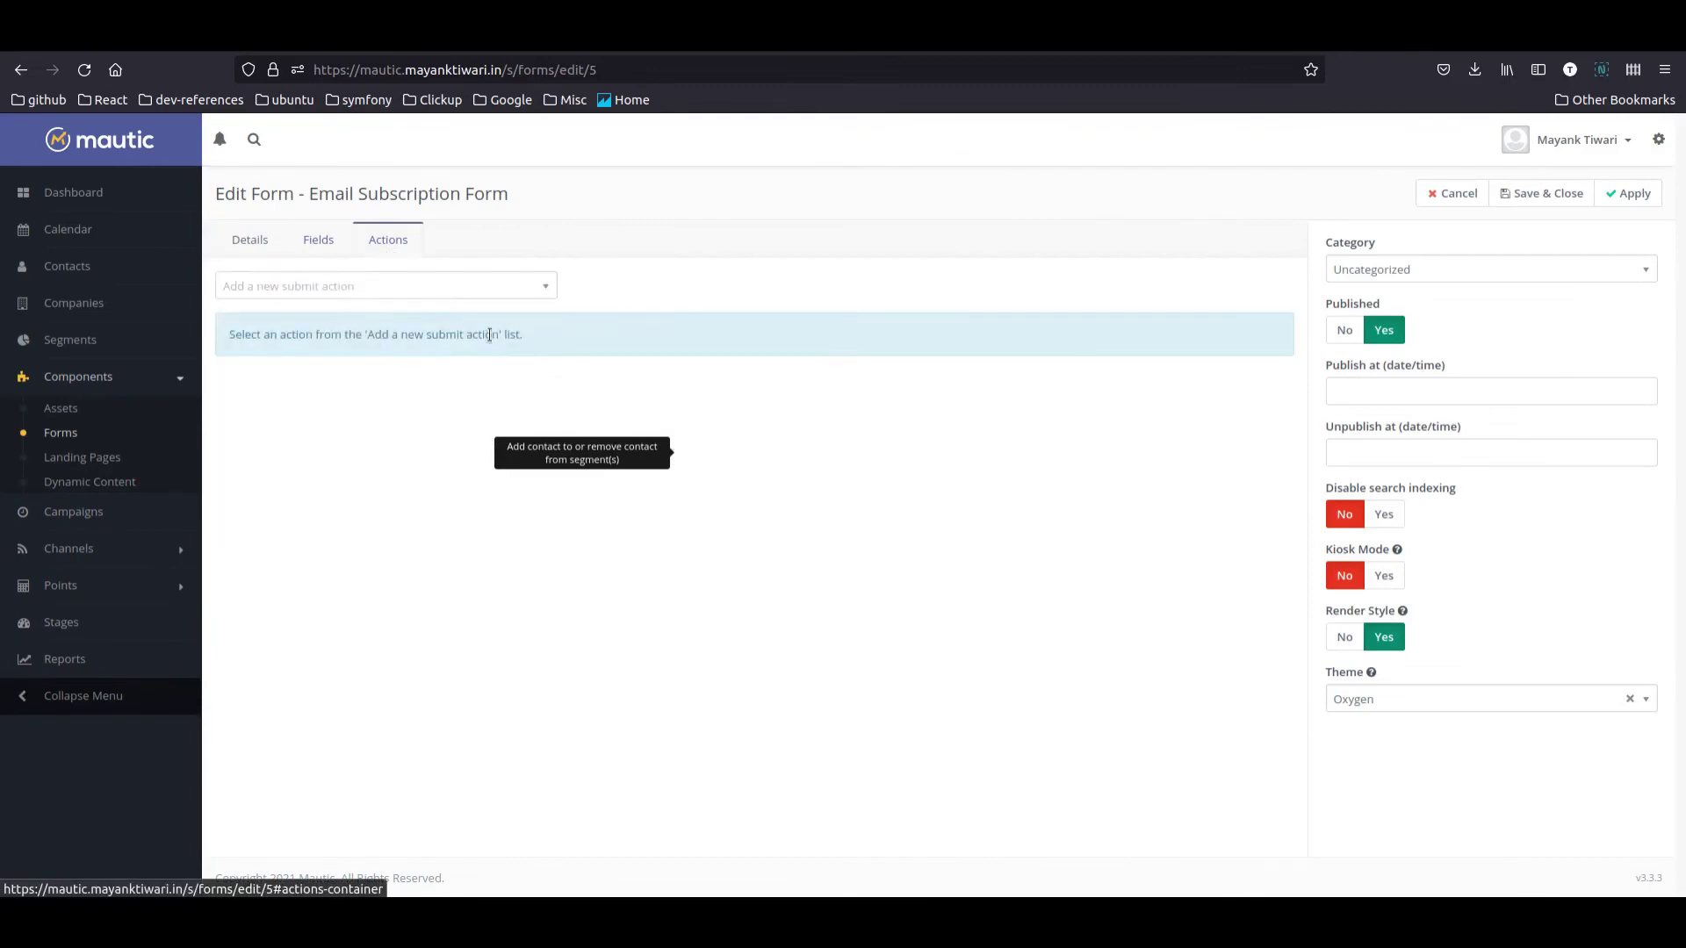
pyautogui.click(409, 290)
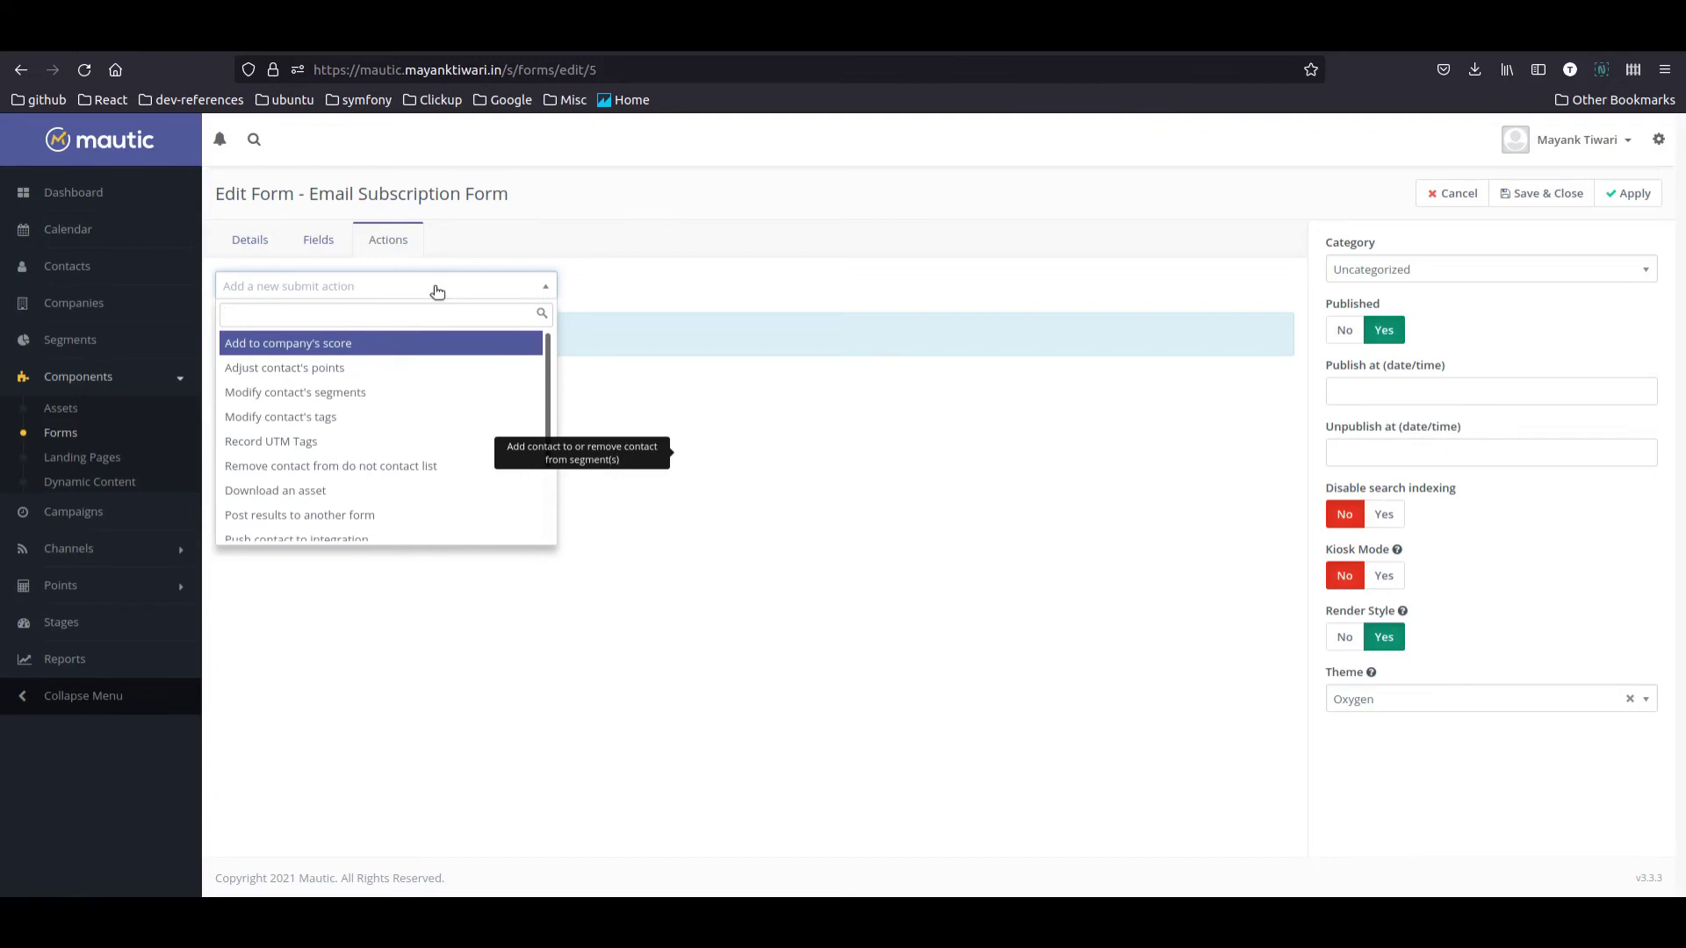
pyautogui.write('seg')
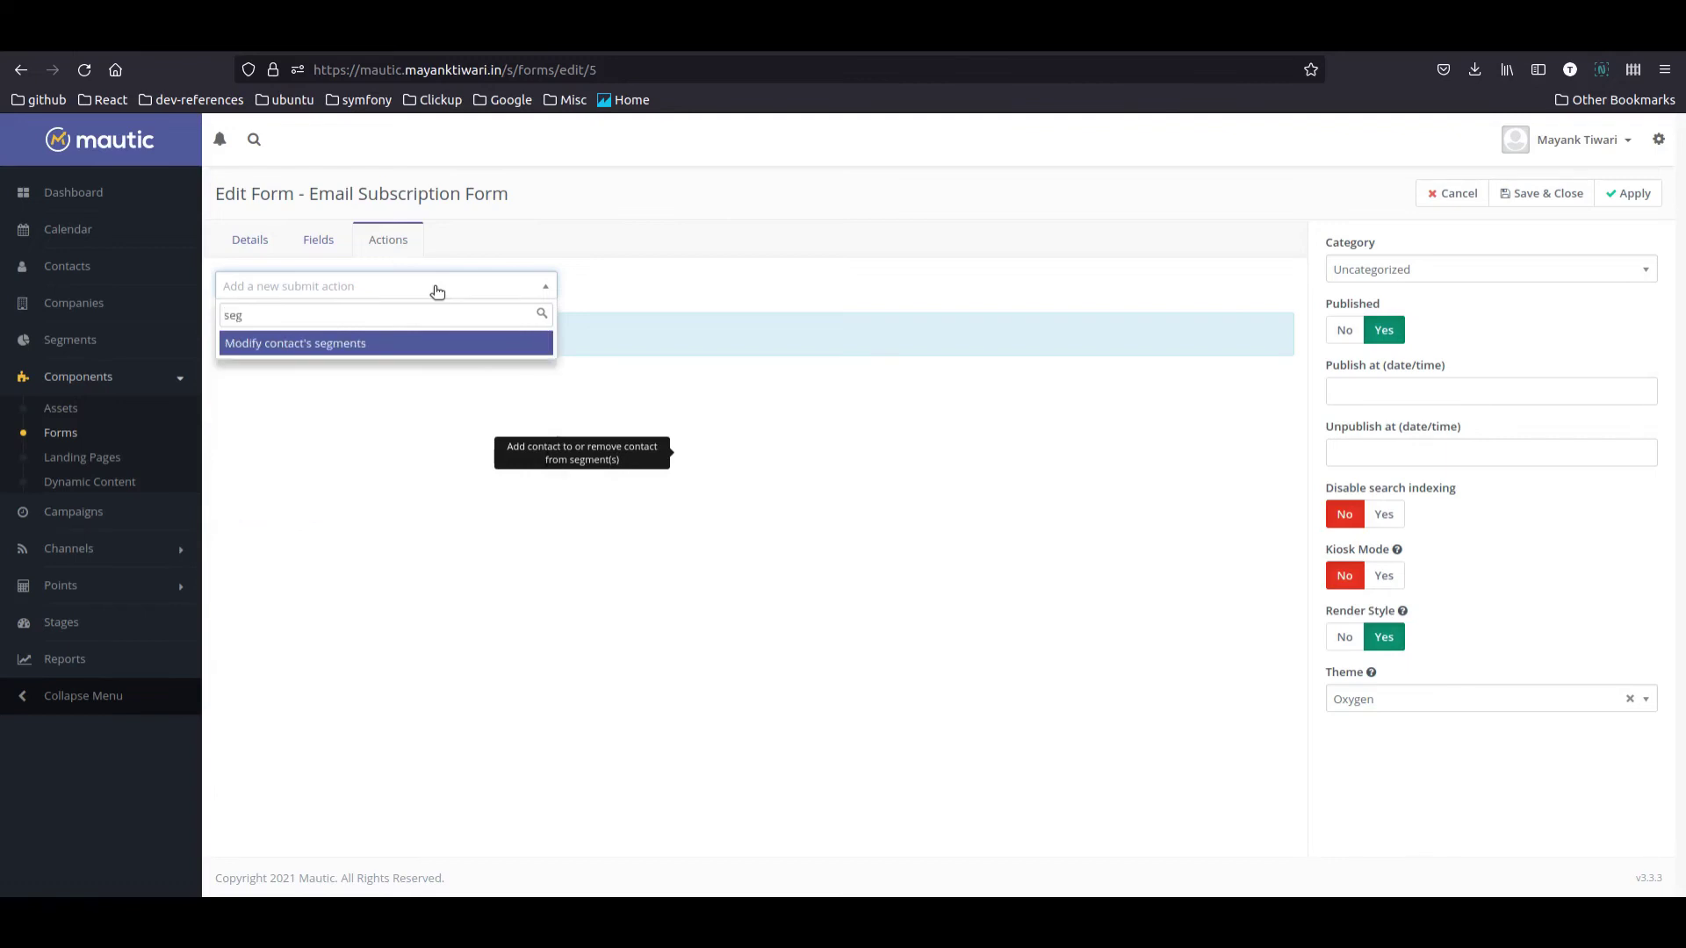
pyautogui.click(387, 342)
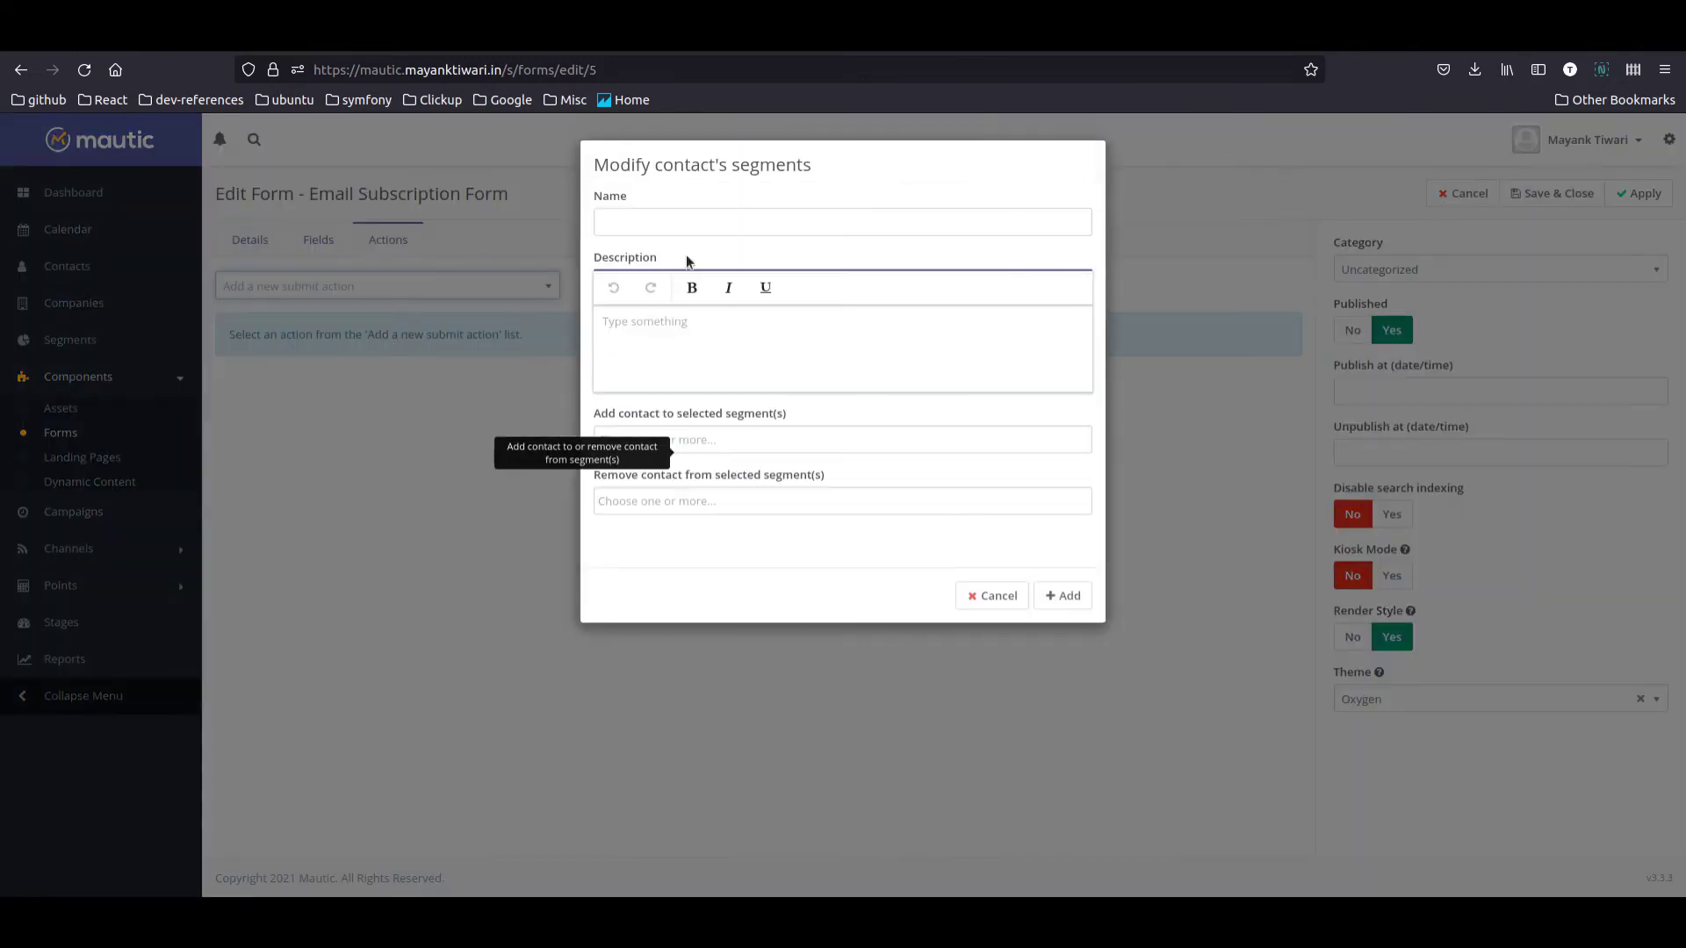
pyautogui.click(692, 362)
pyautogui.click(773, 441)
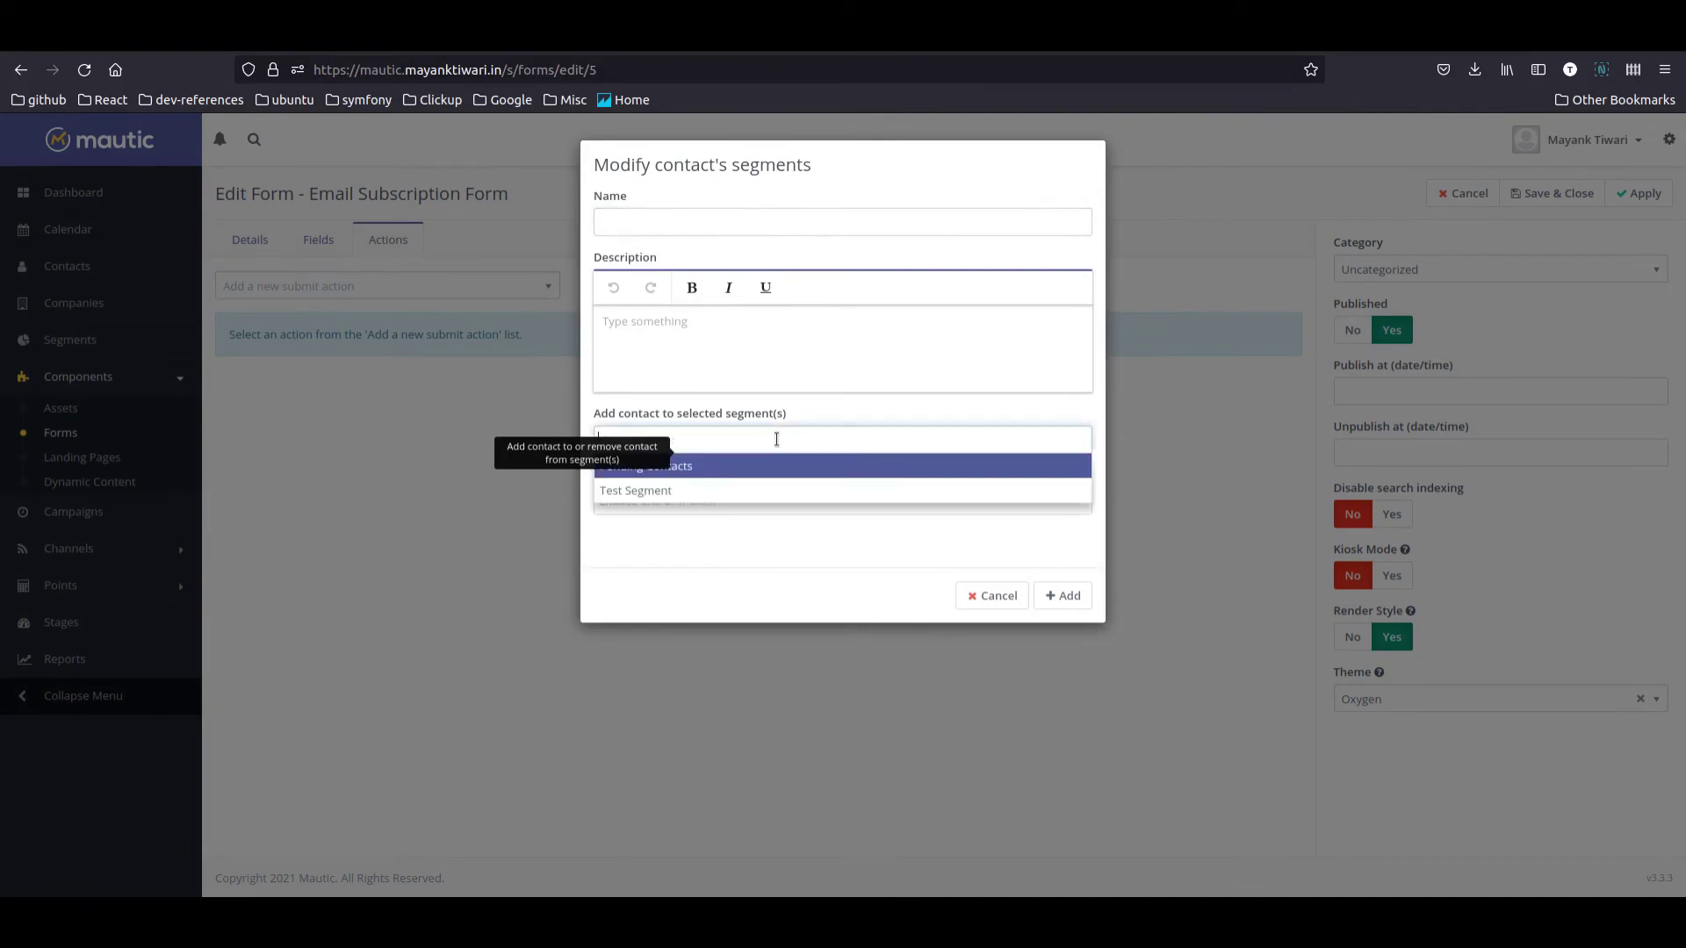
pyautogui.click(764, 466)
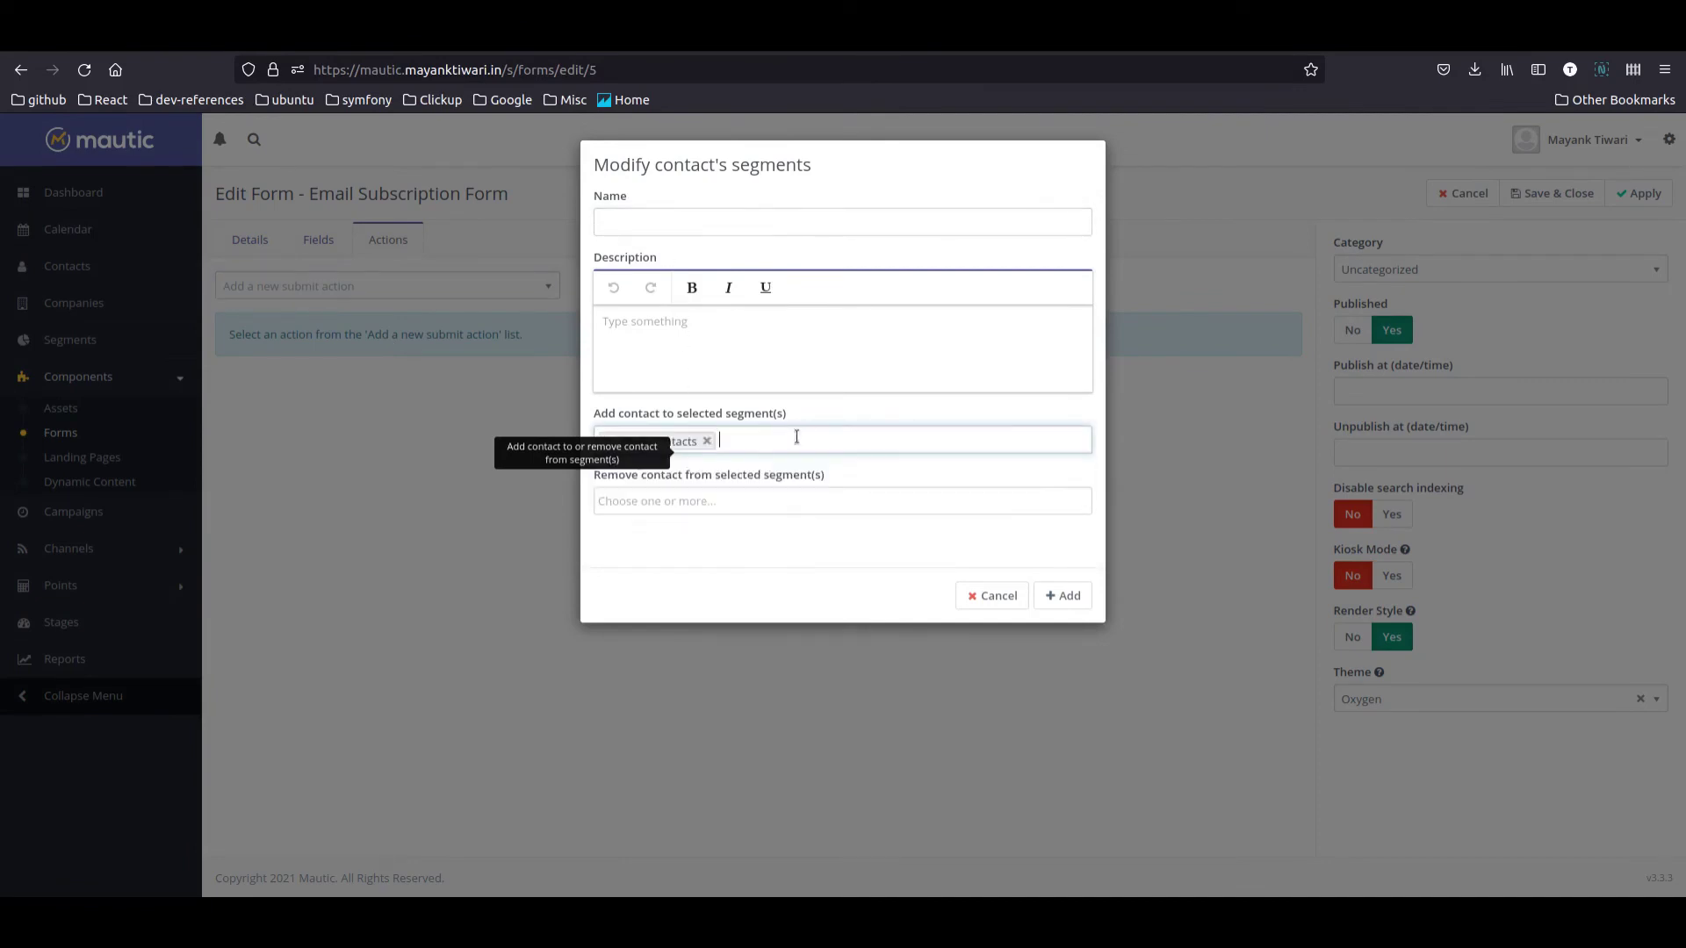
pyautogui.click(1073, 596)
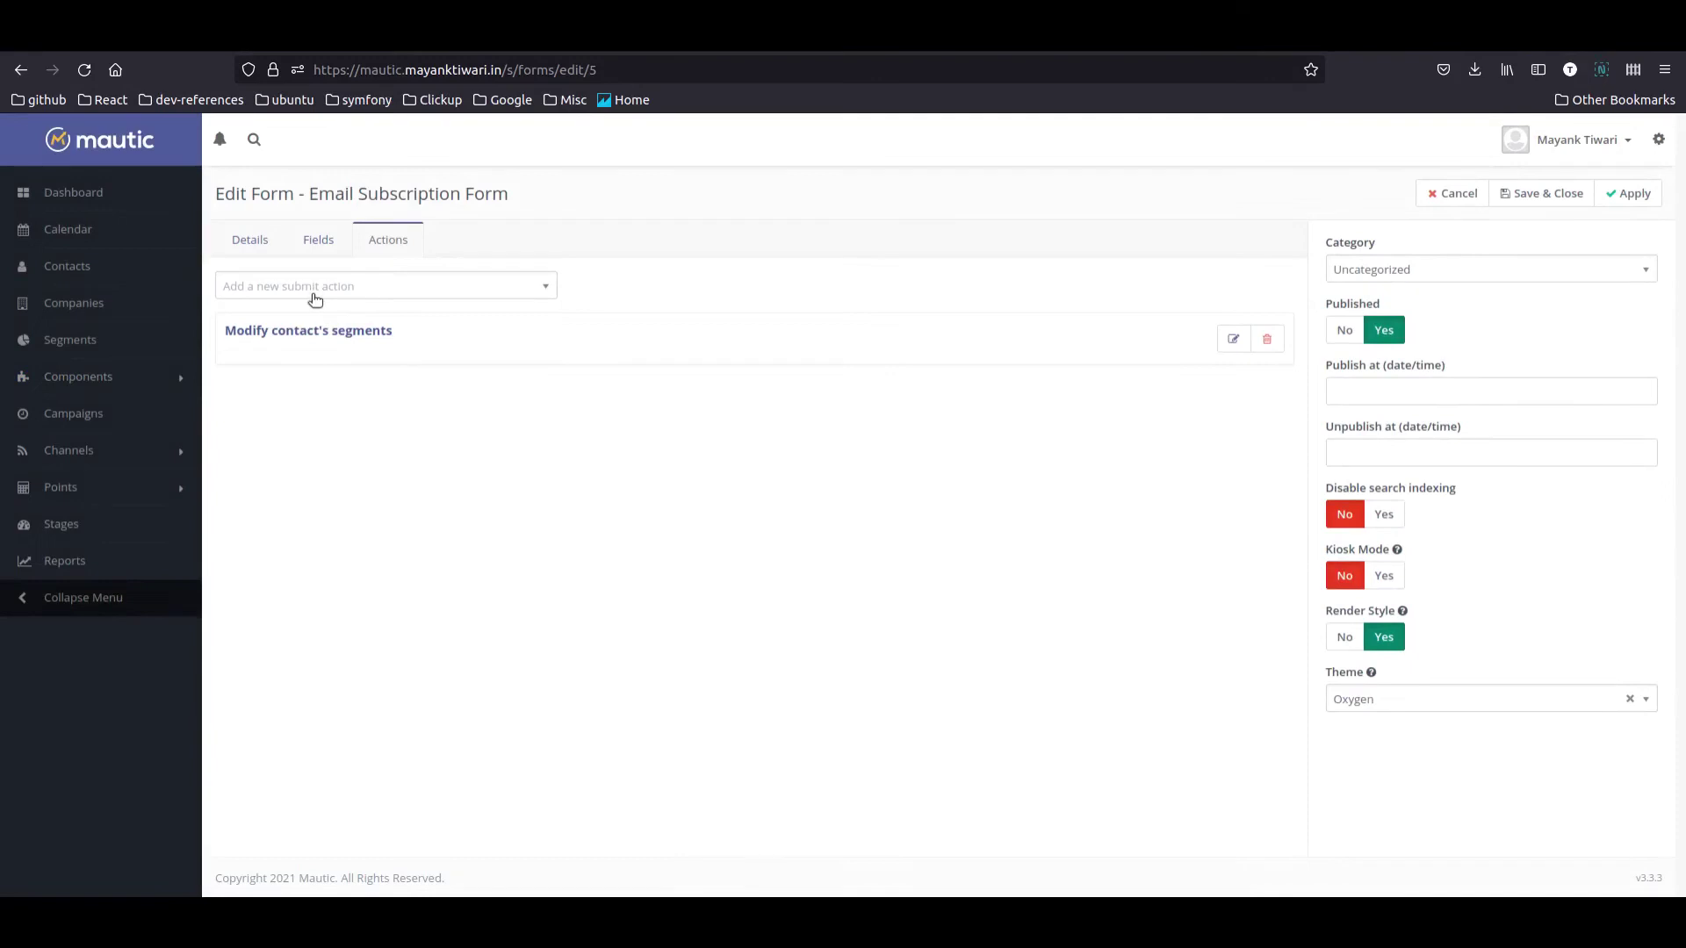
# Step: Add a 'Send email to contact' action with Newsletter Double Opt In and save the form
pyautogui.click(313, 295)
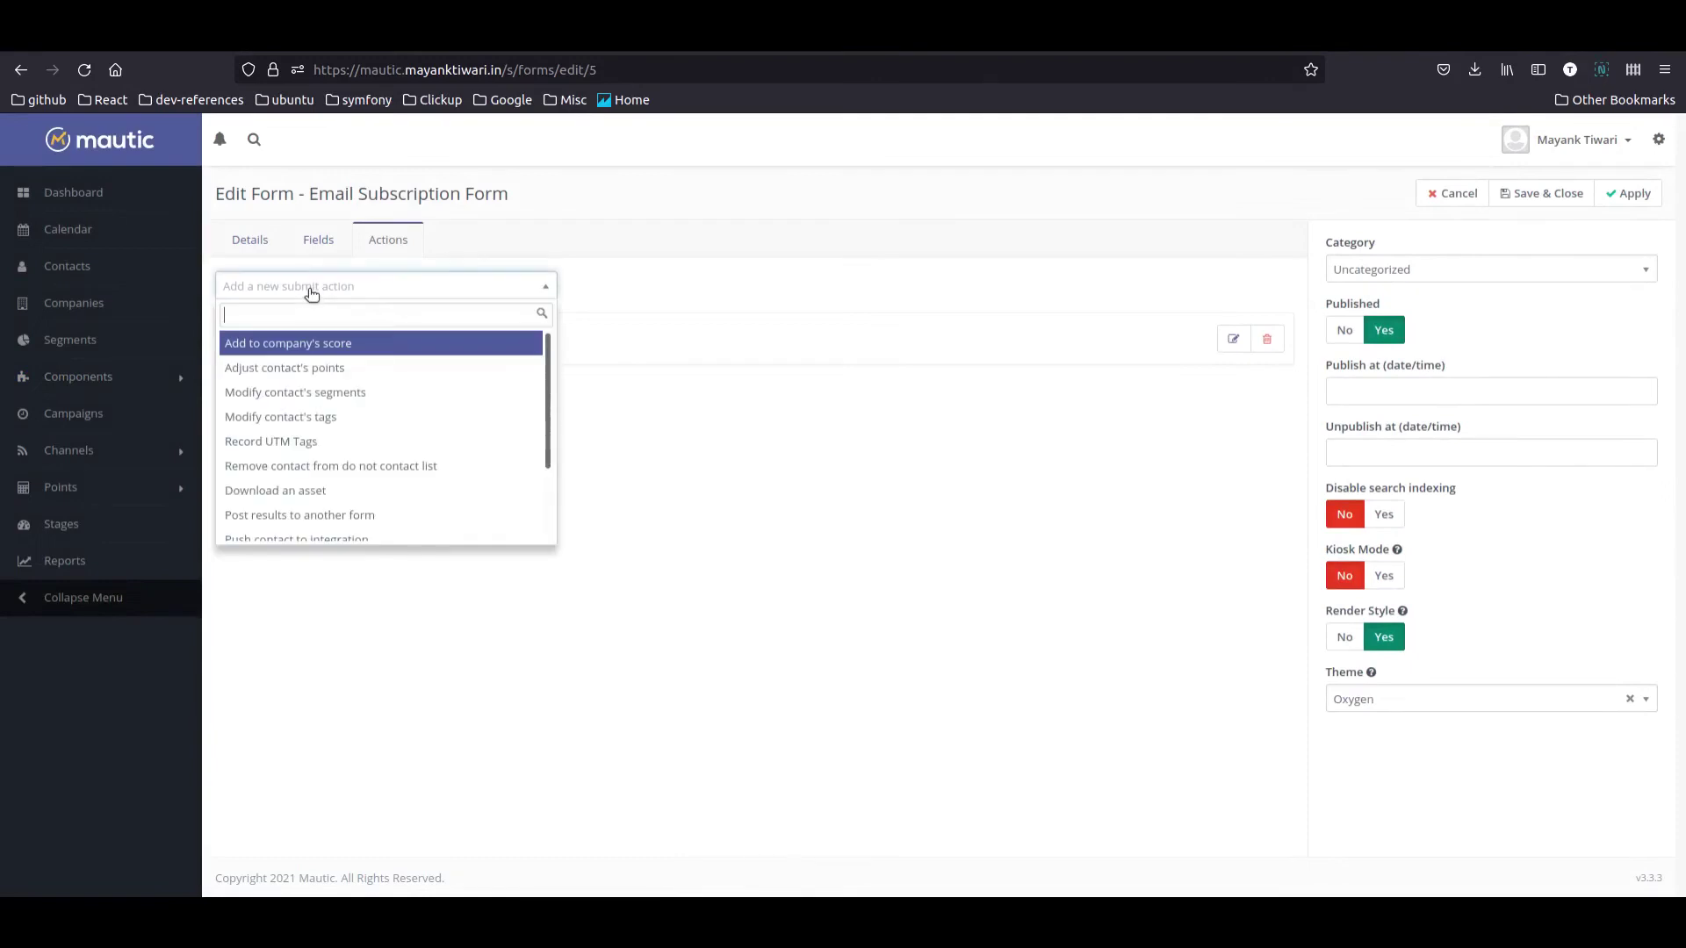
pyautogui.write('se')
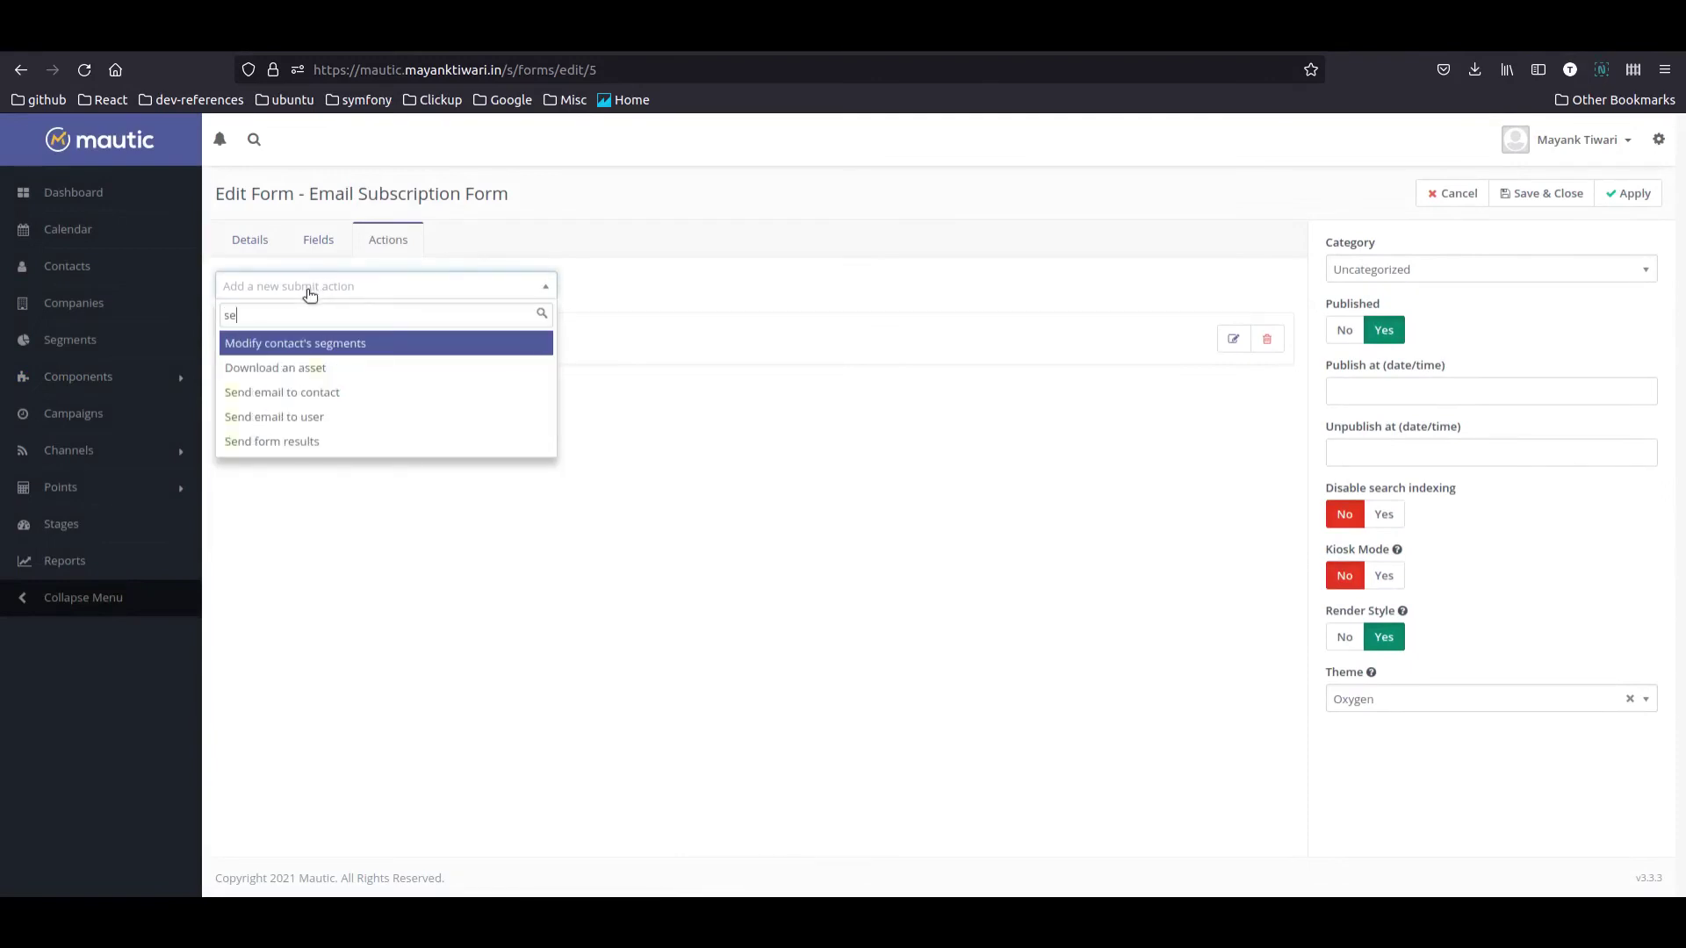
pyautogui.click(325, 395)
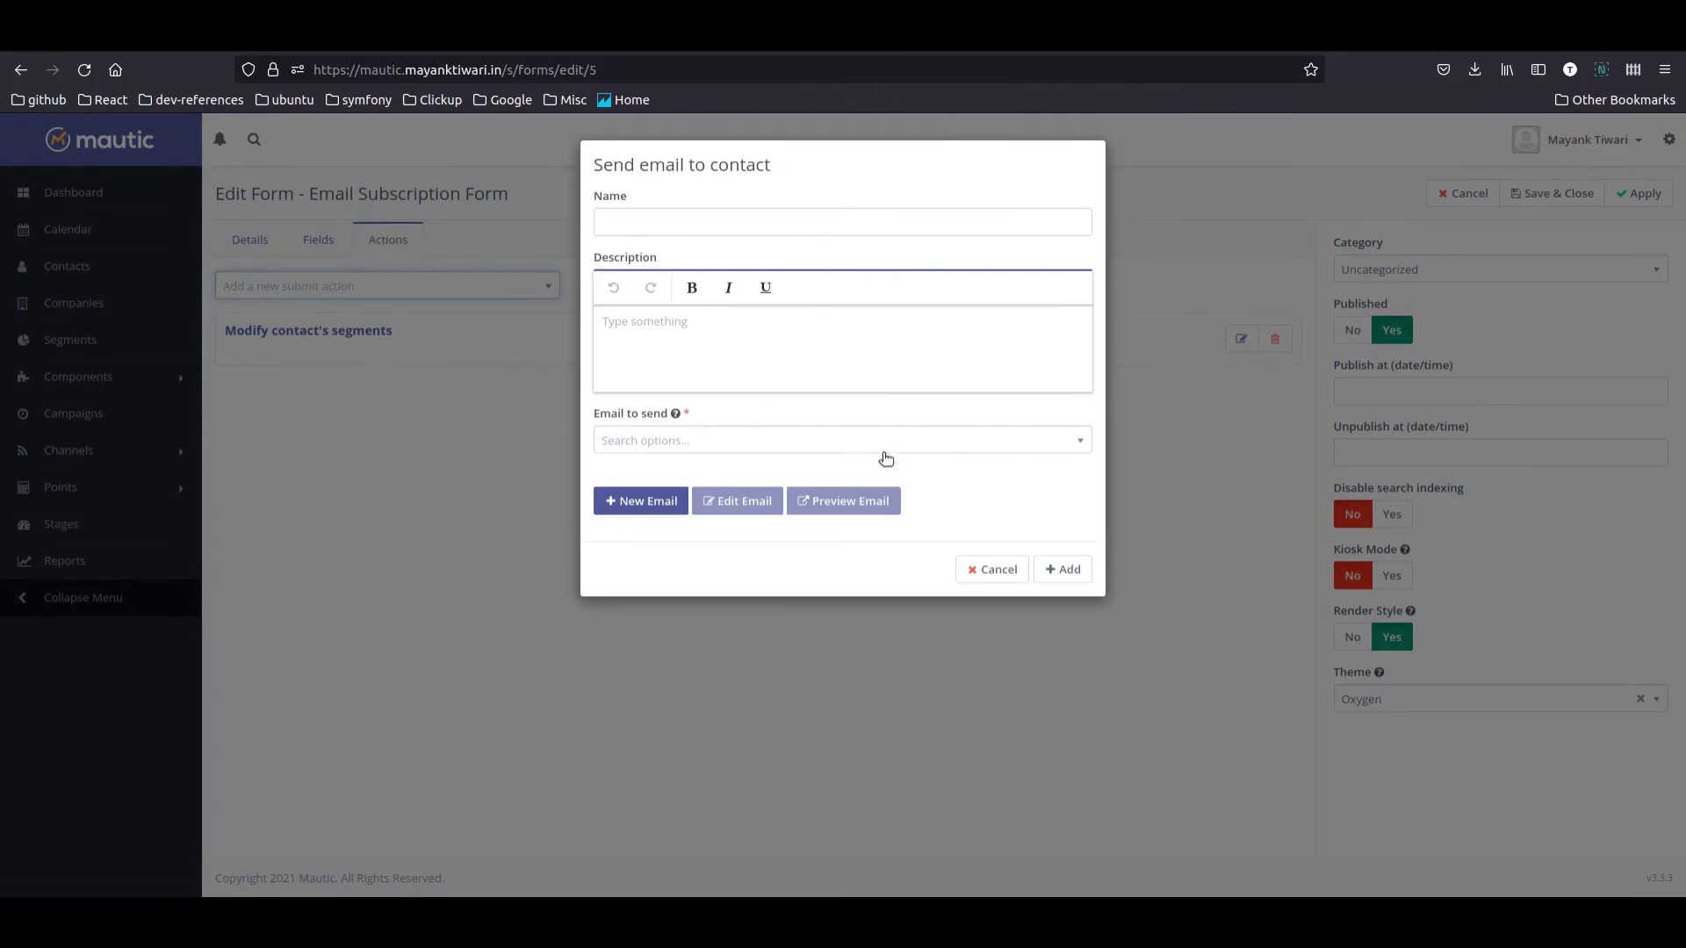
pyautogui.click(860, 450)
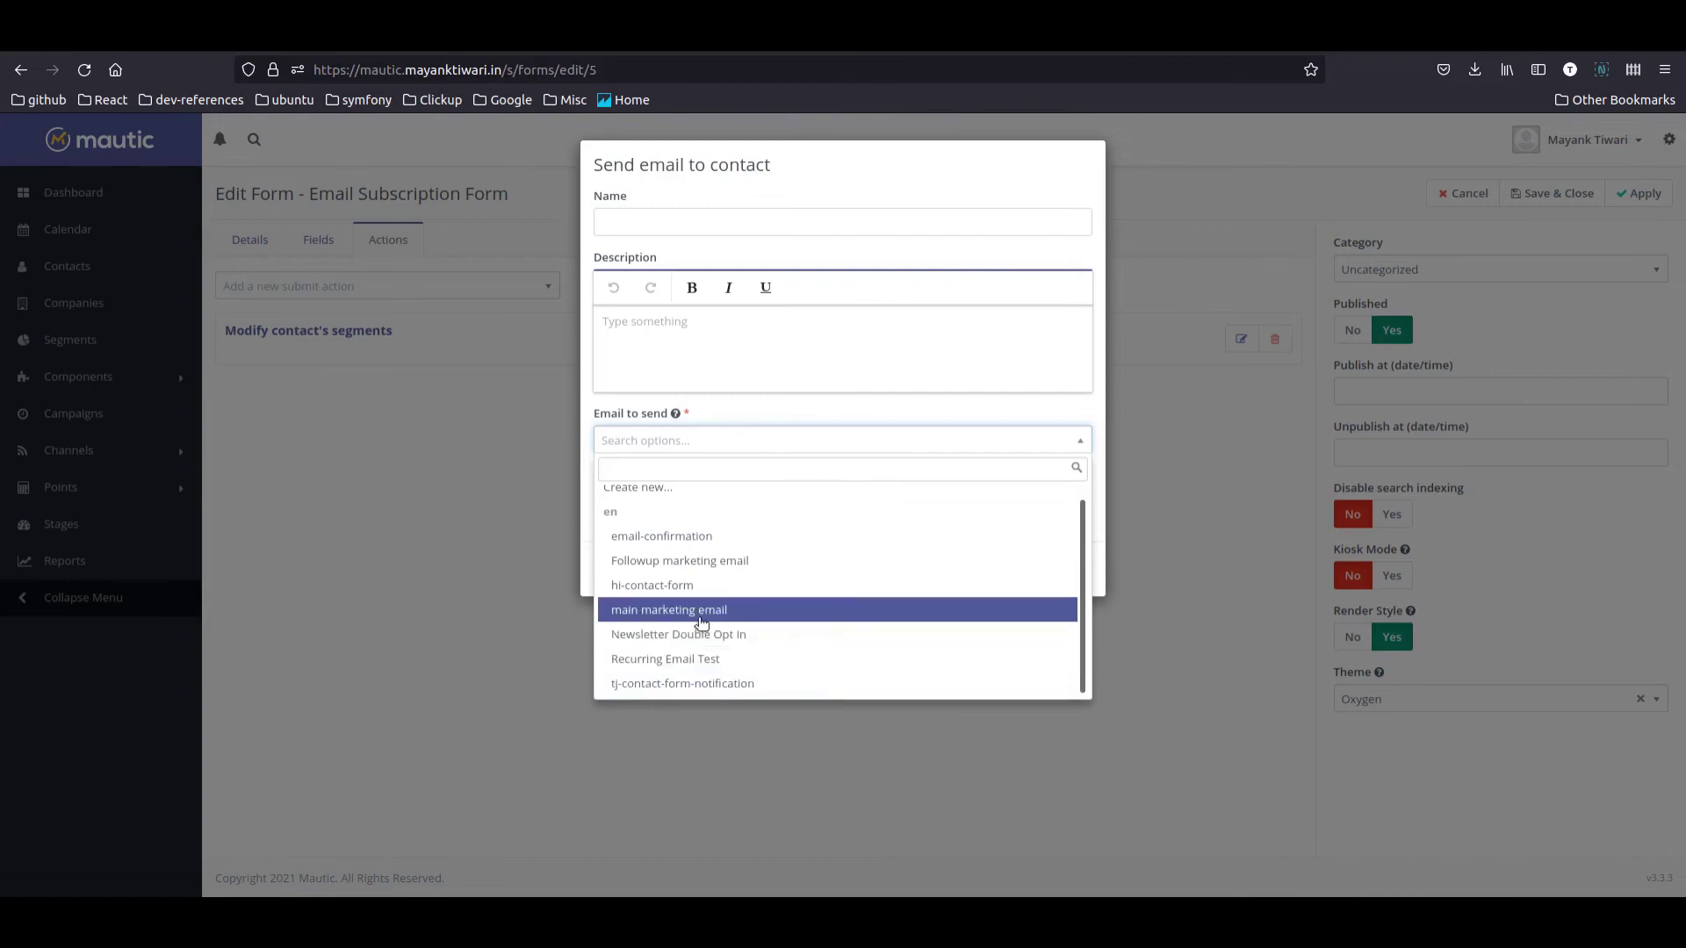
pyautogui.click(713, 635)
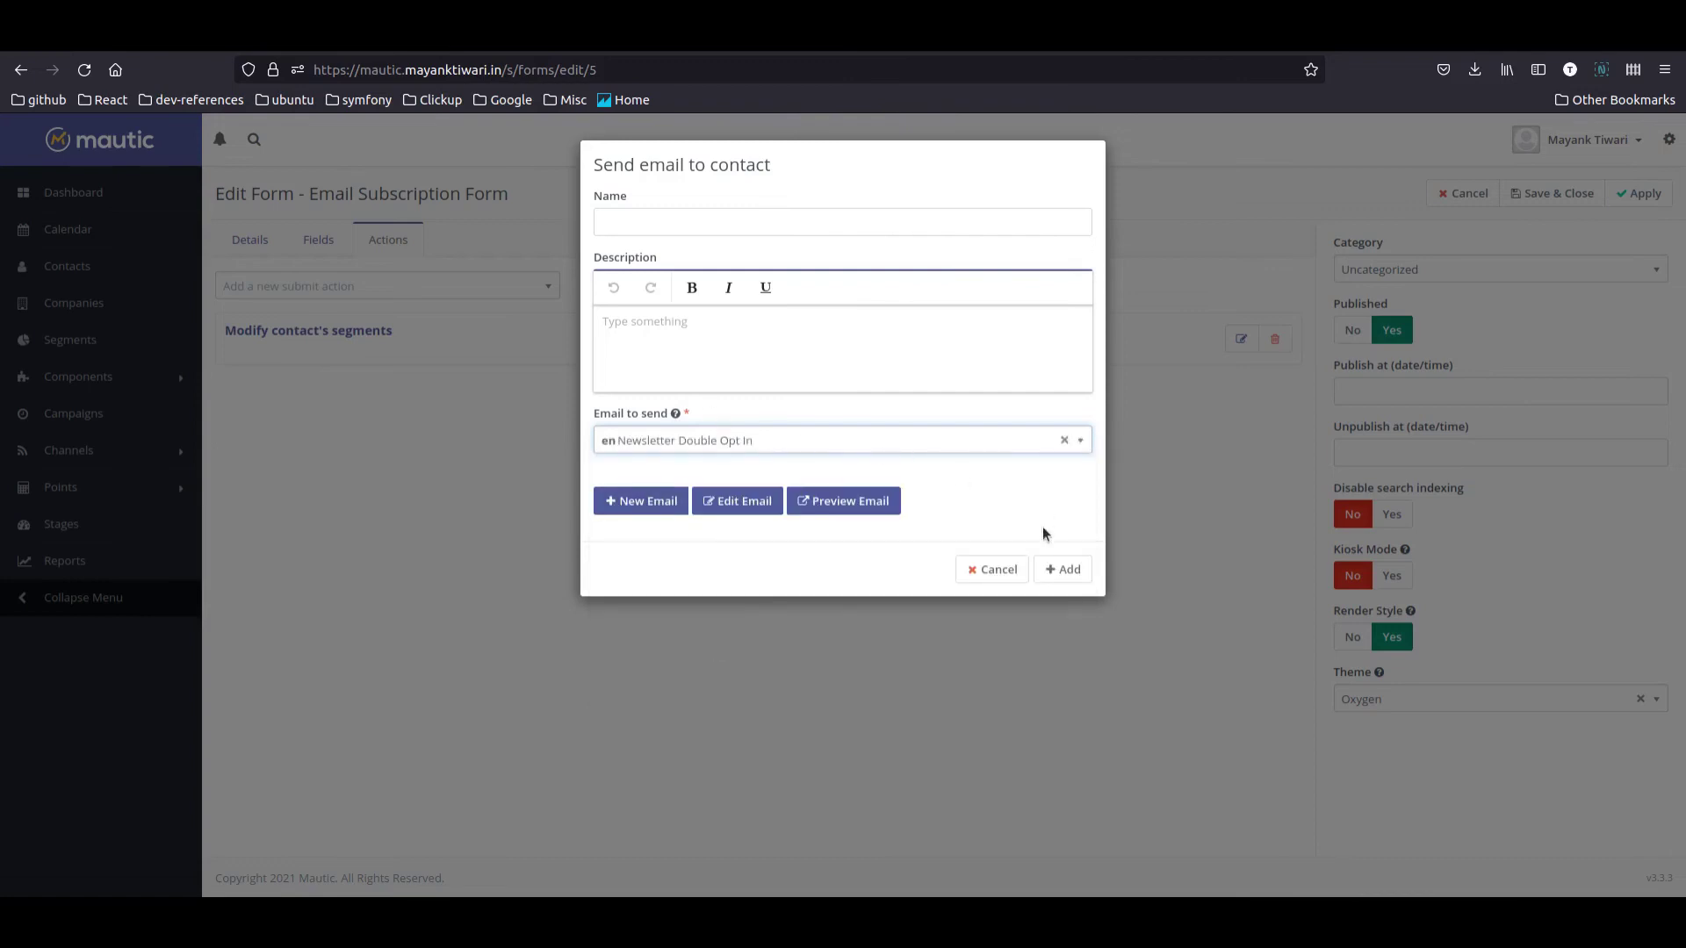
pyautogui.click(1057, 571)
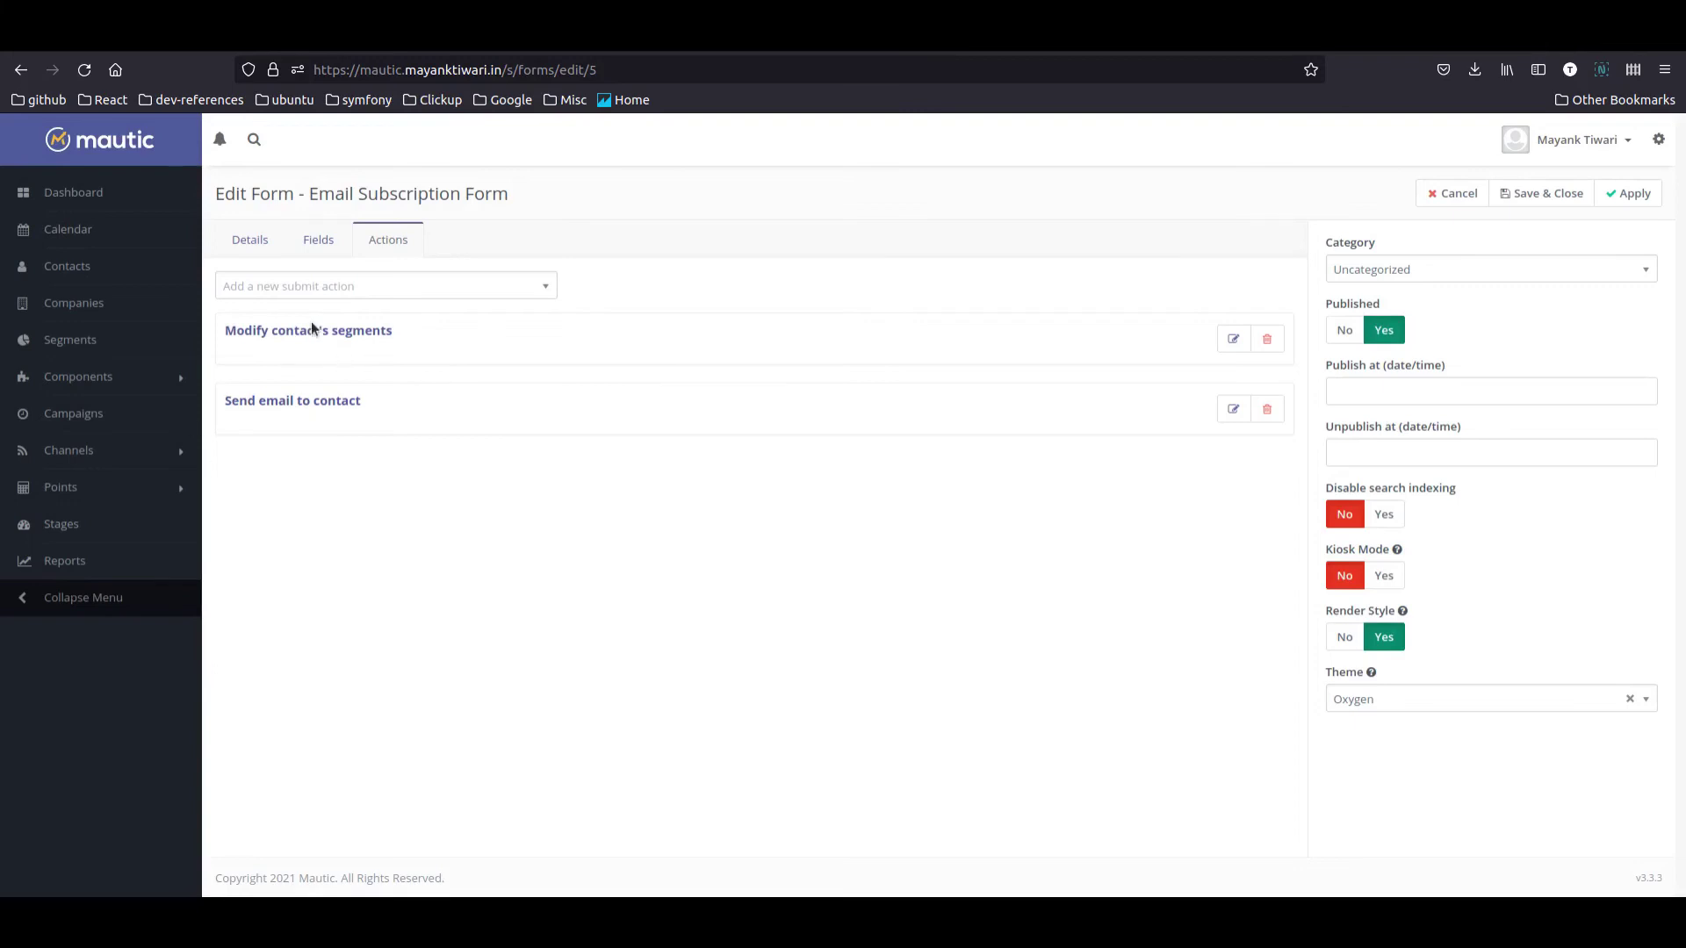
pyautogui.click(1545, 195)
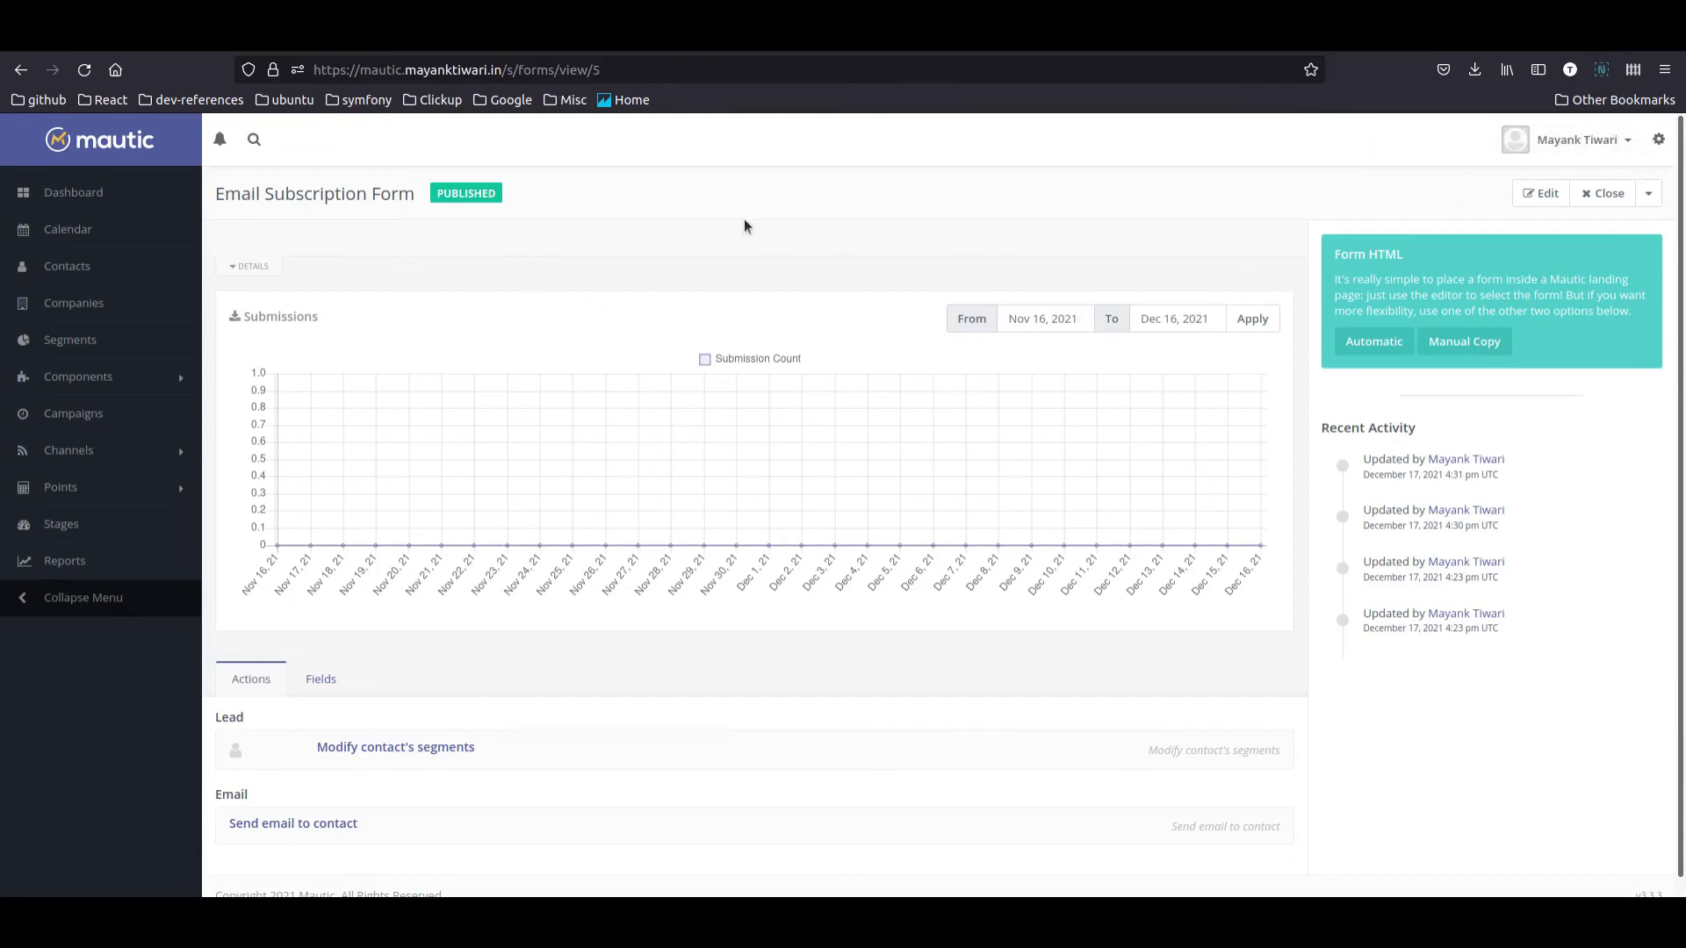
pyautogui.click(70, 451)
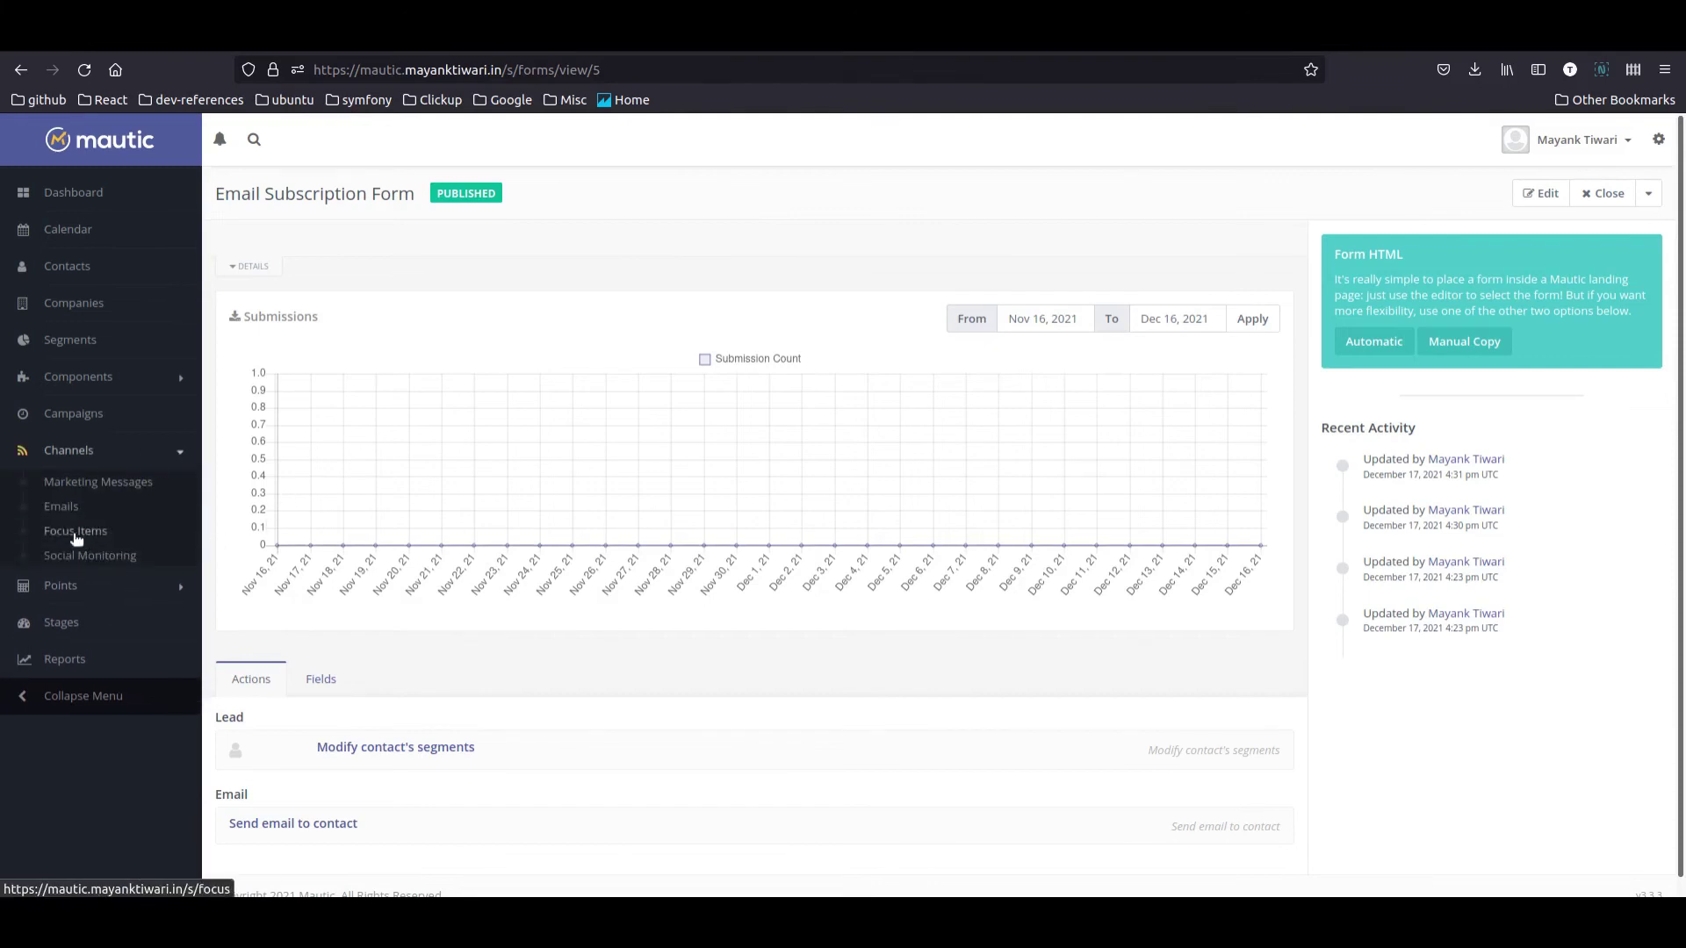
# Step: Copy the Email Newsletter Subscription landing page URL and paste it into a new private window
pyautogui.click(104, 377)
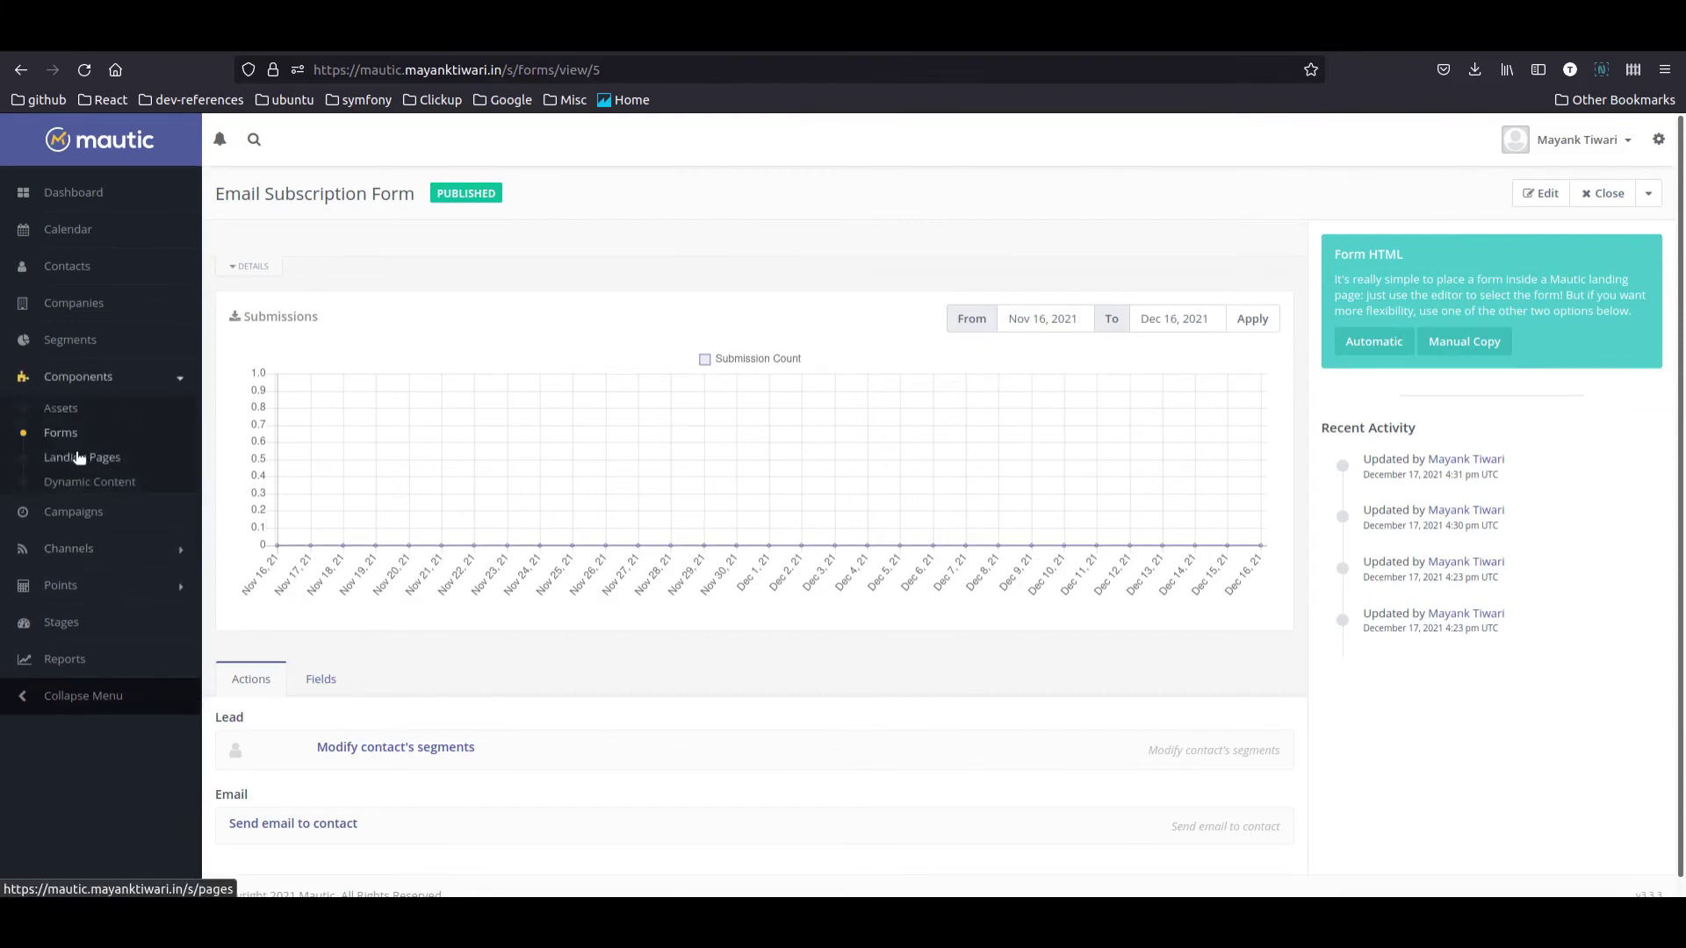
pyautogui.click(81, 458)
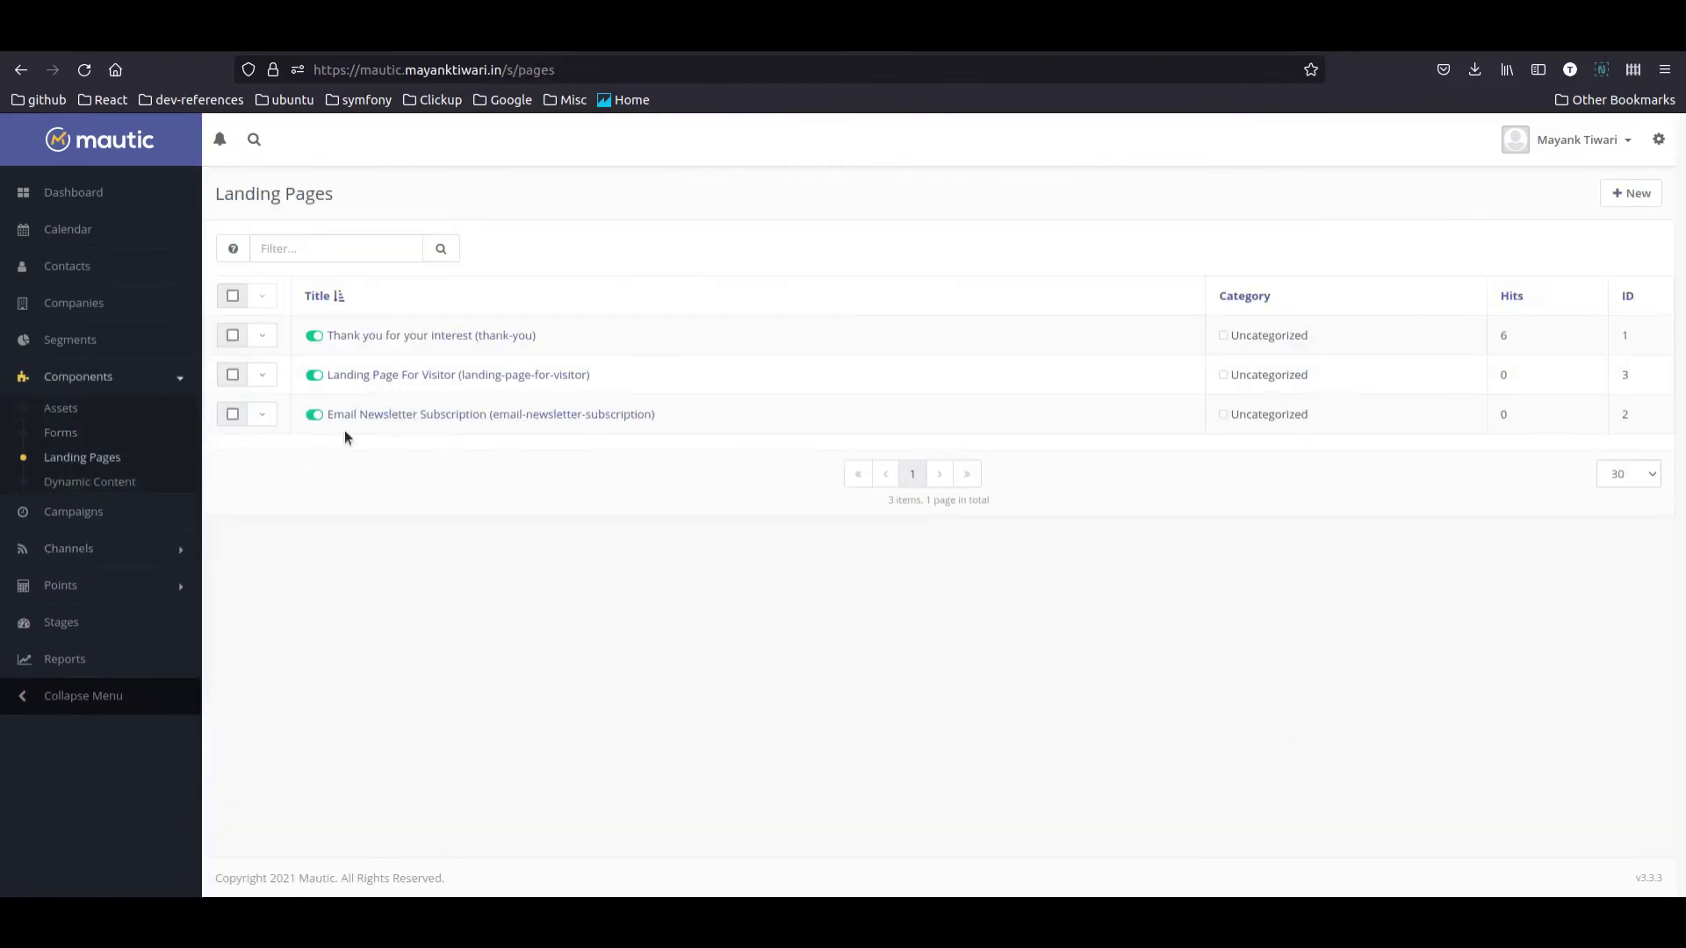
pyautogui.click(437, 416)
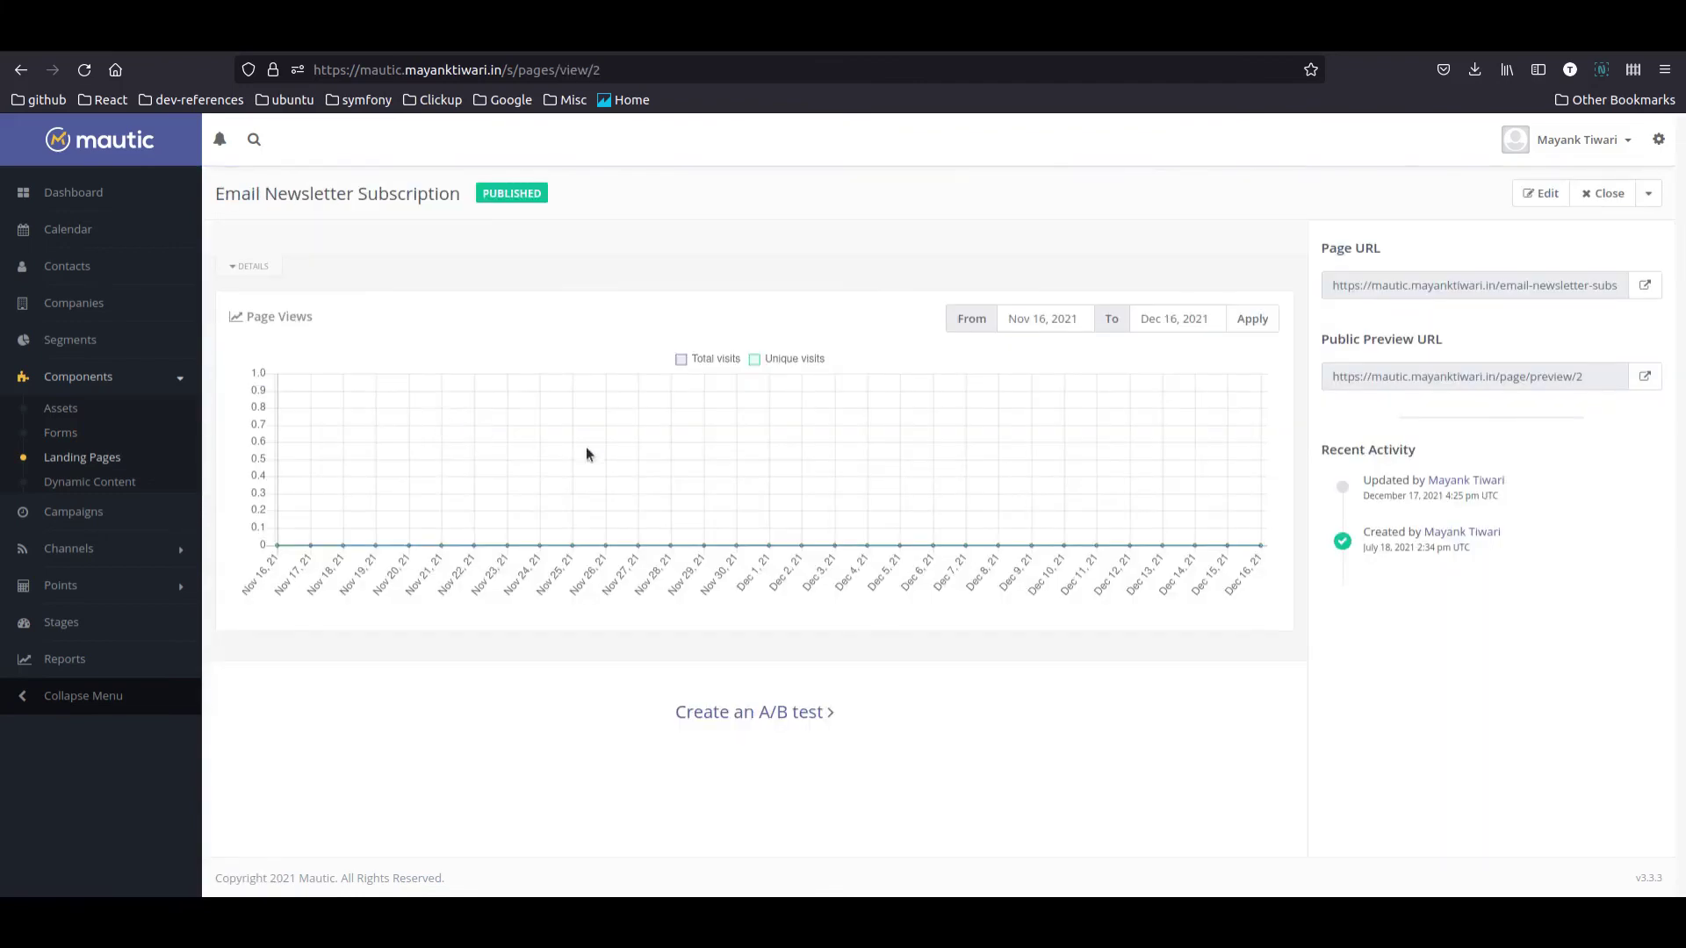
pyautogui.click(1567, 286)
pyautogui.hotkey('ctrl', 'c')
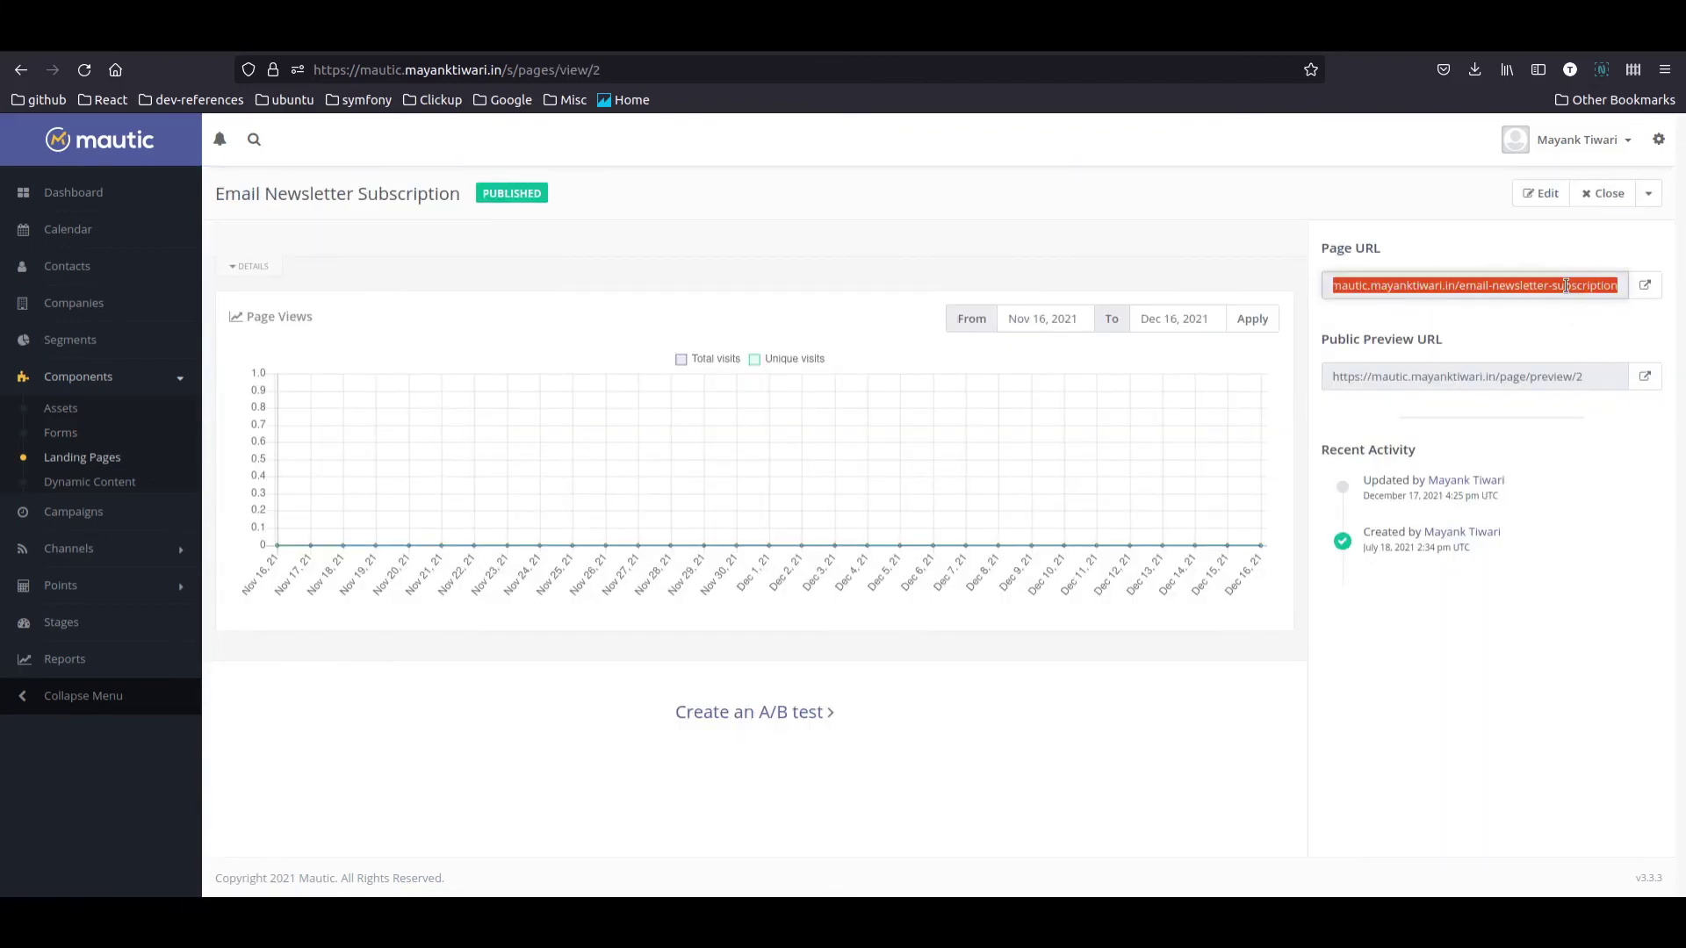
pyautogui.click(948, 239)
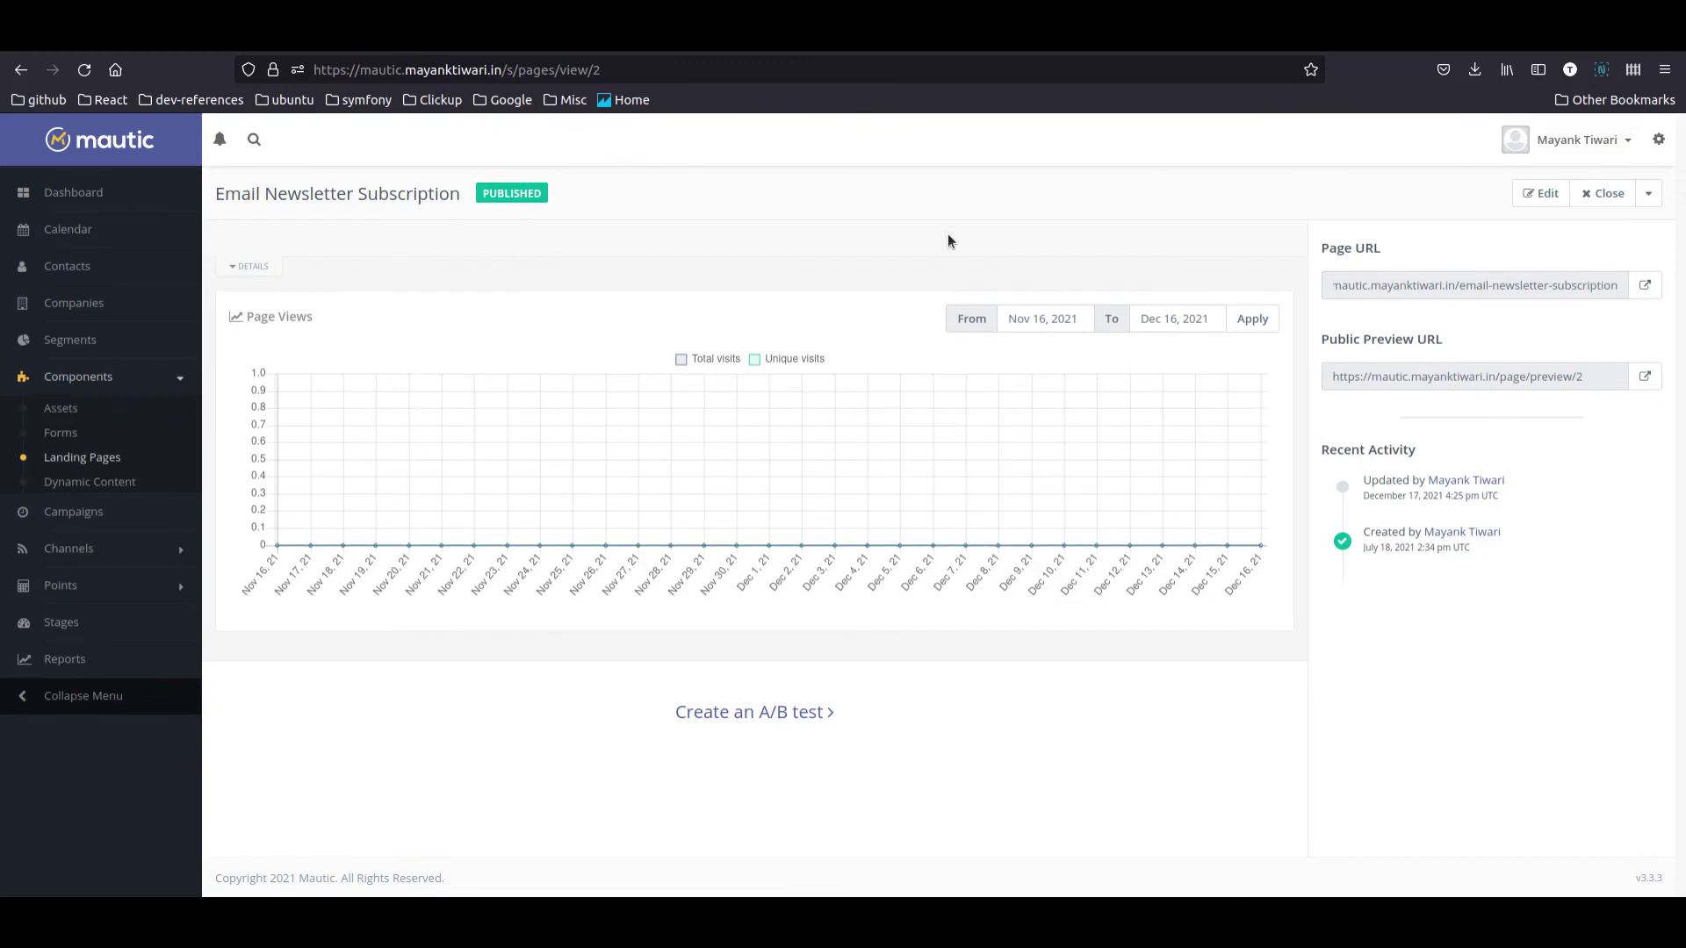
pyautogui.hotkey('ctrl', 'shift', 'p')
pyautogui.hotkey('ctrl', 'v')
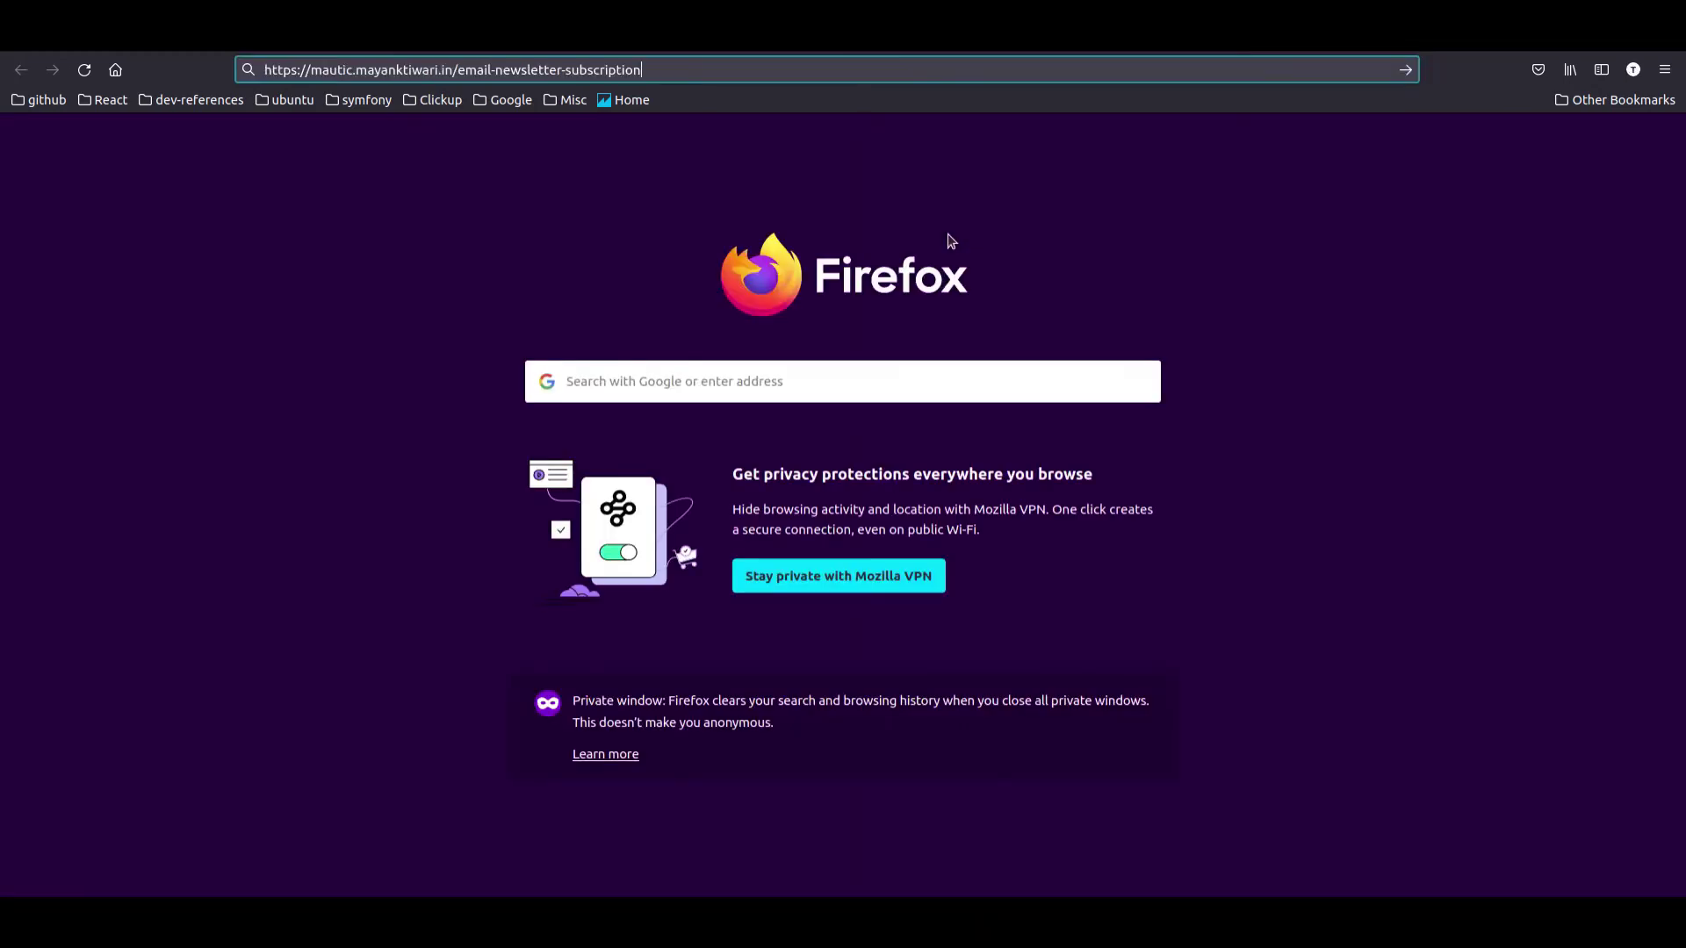
# Step: Submit a test email address on the newsletter signup page, then switch to the Gmail window
pyautogui.press('Return')
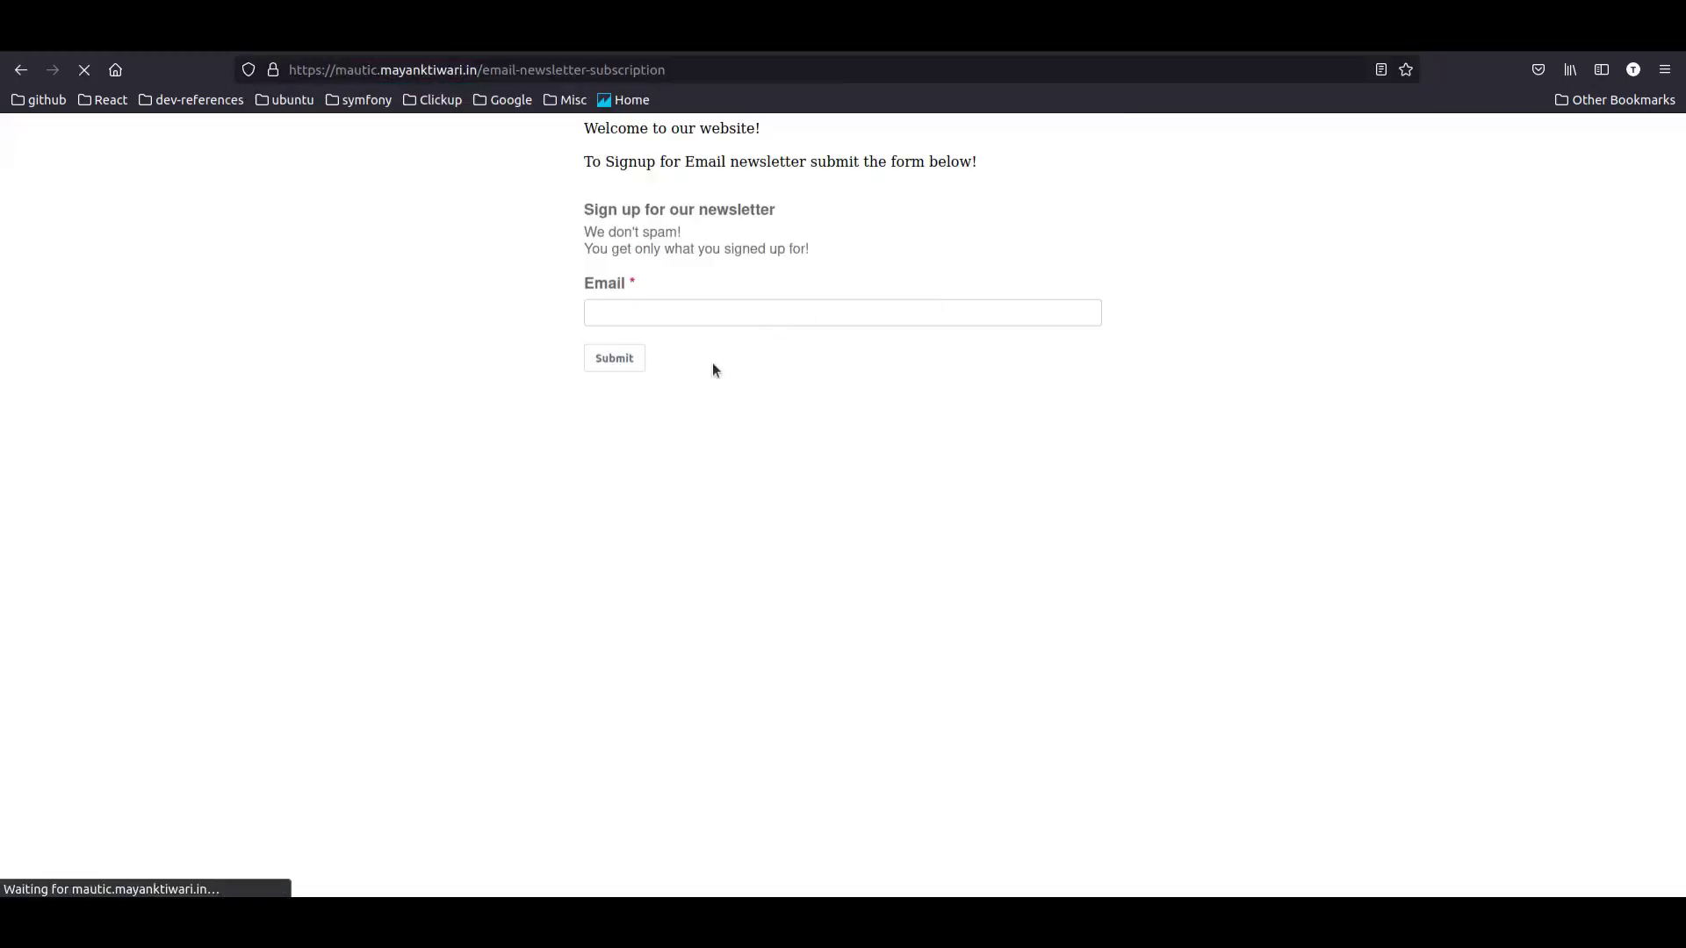
pyautogui.click(647, 314)
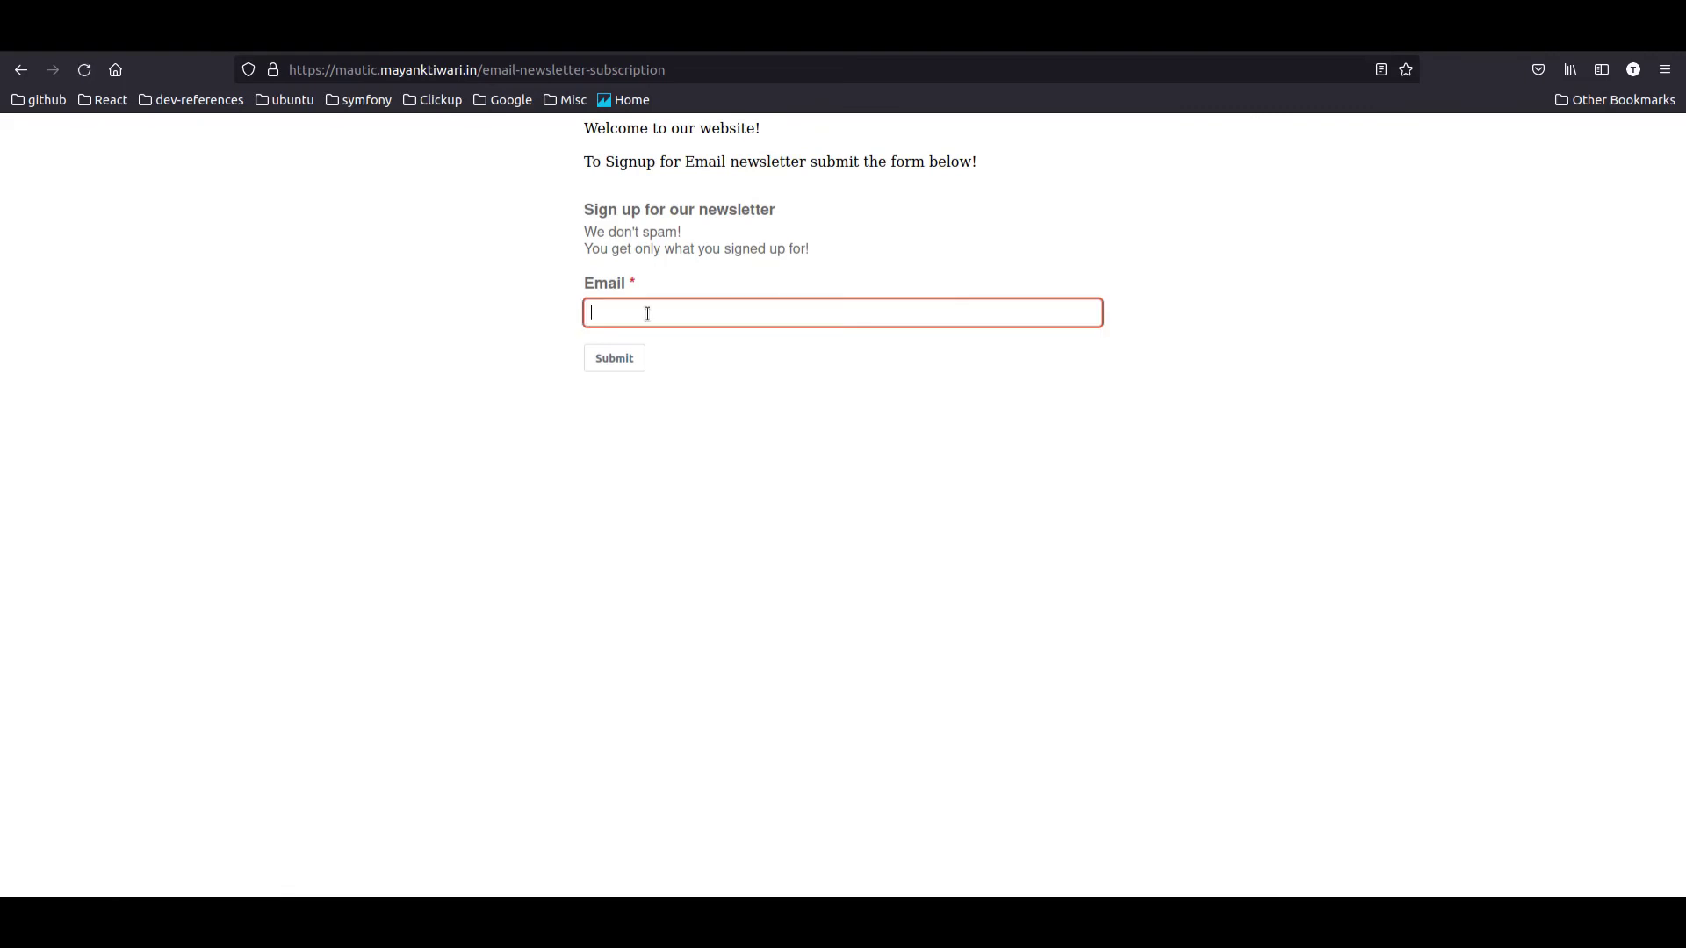
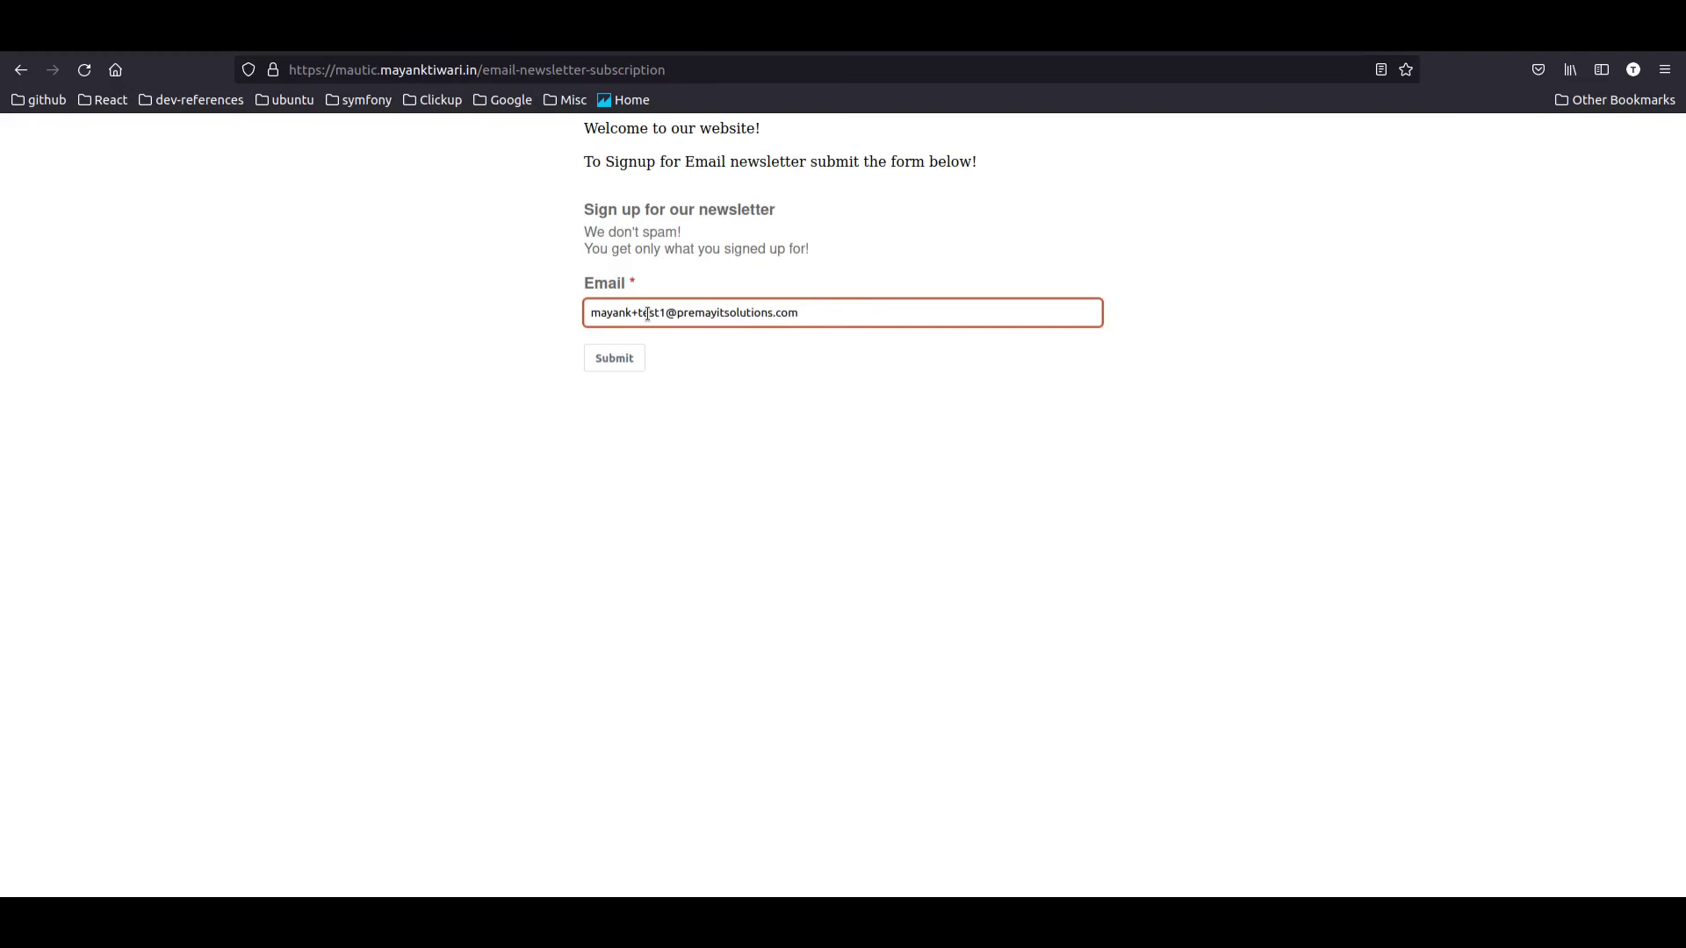
pyautogui.click(618, 359)
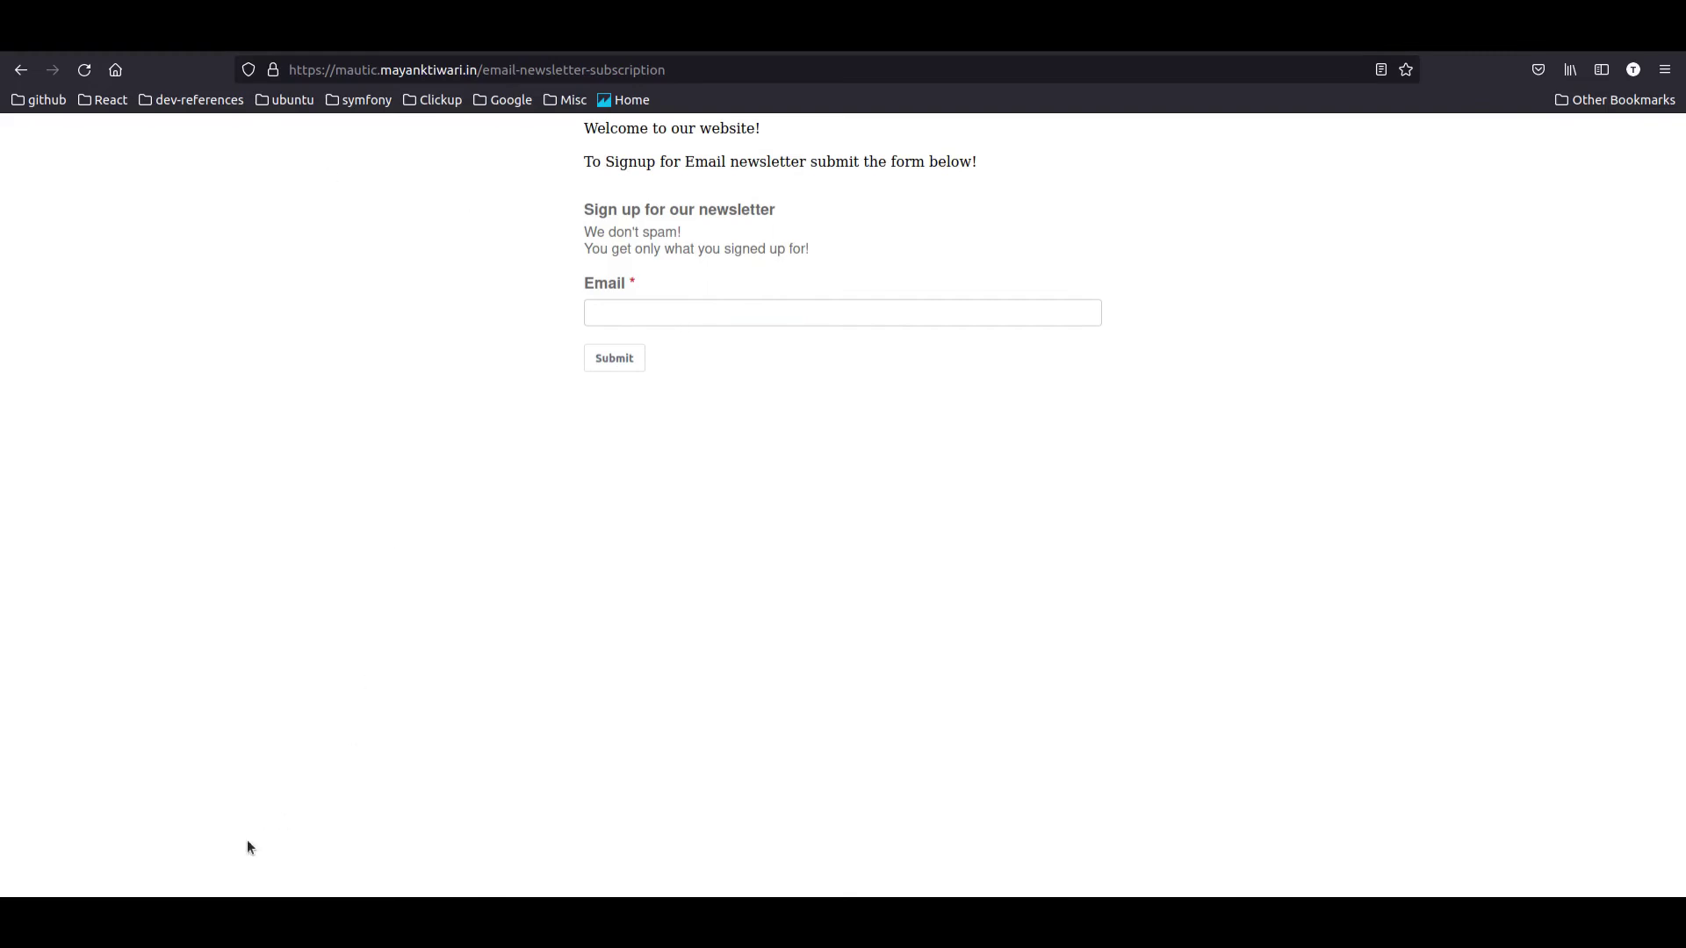
pyautogui.hotkey('alt', 'Tab')
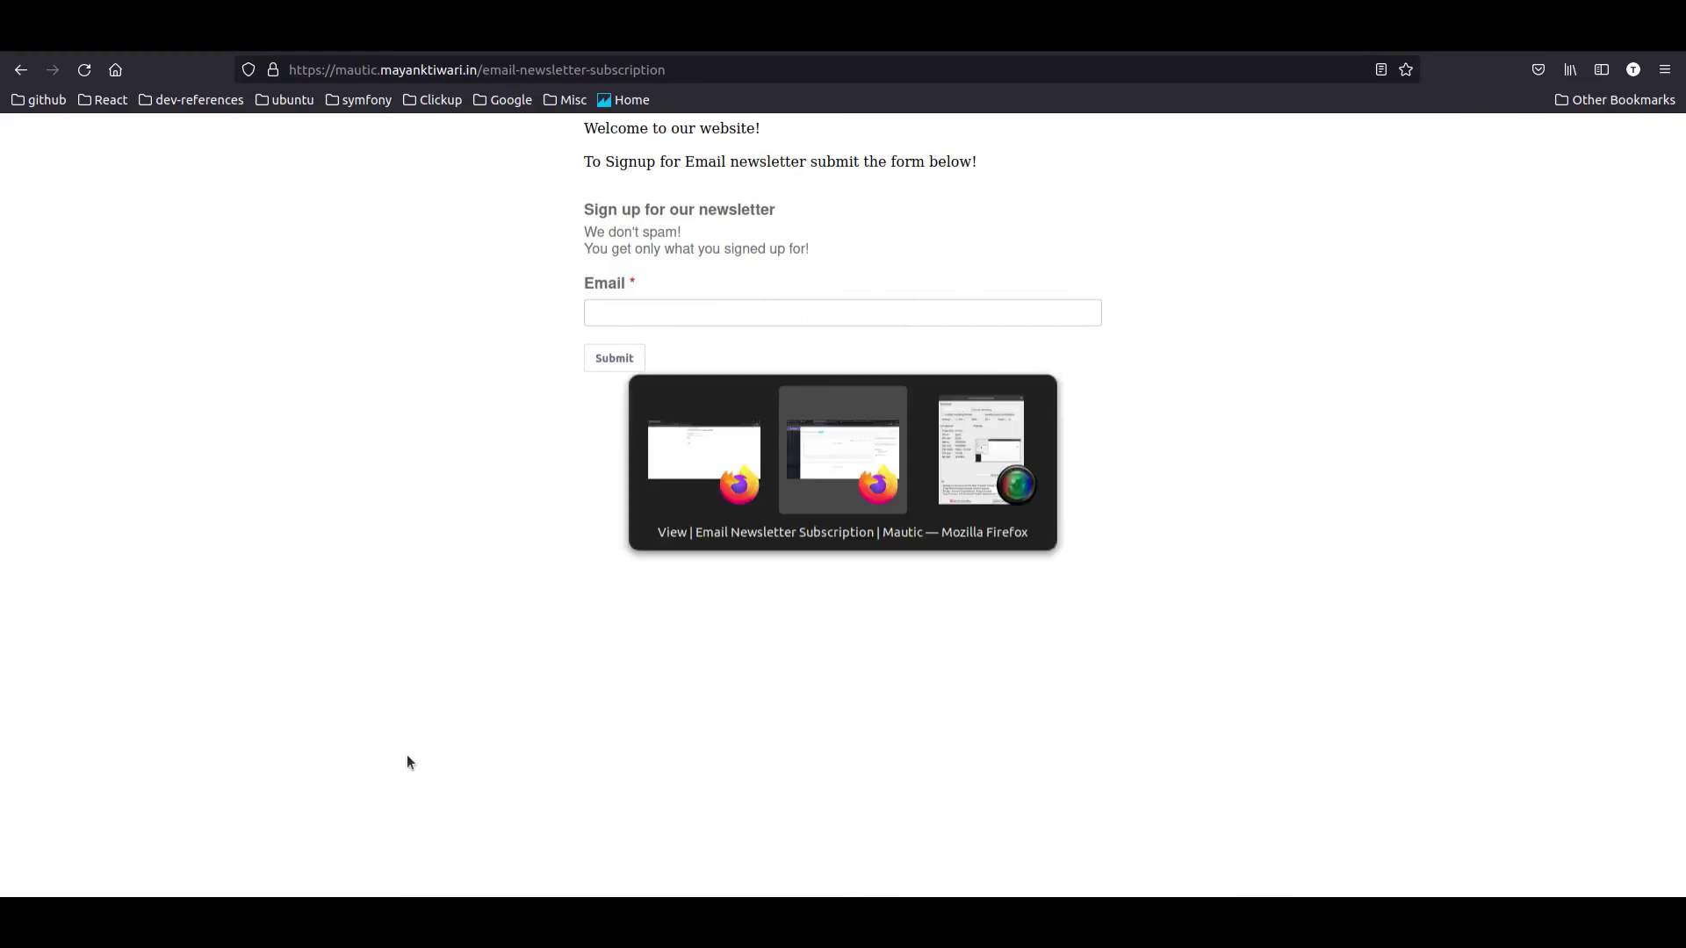
pyautogui.hotkey('alt', 'Tab')
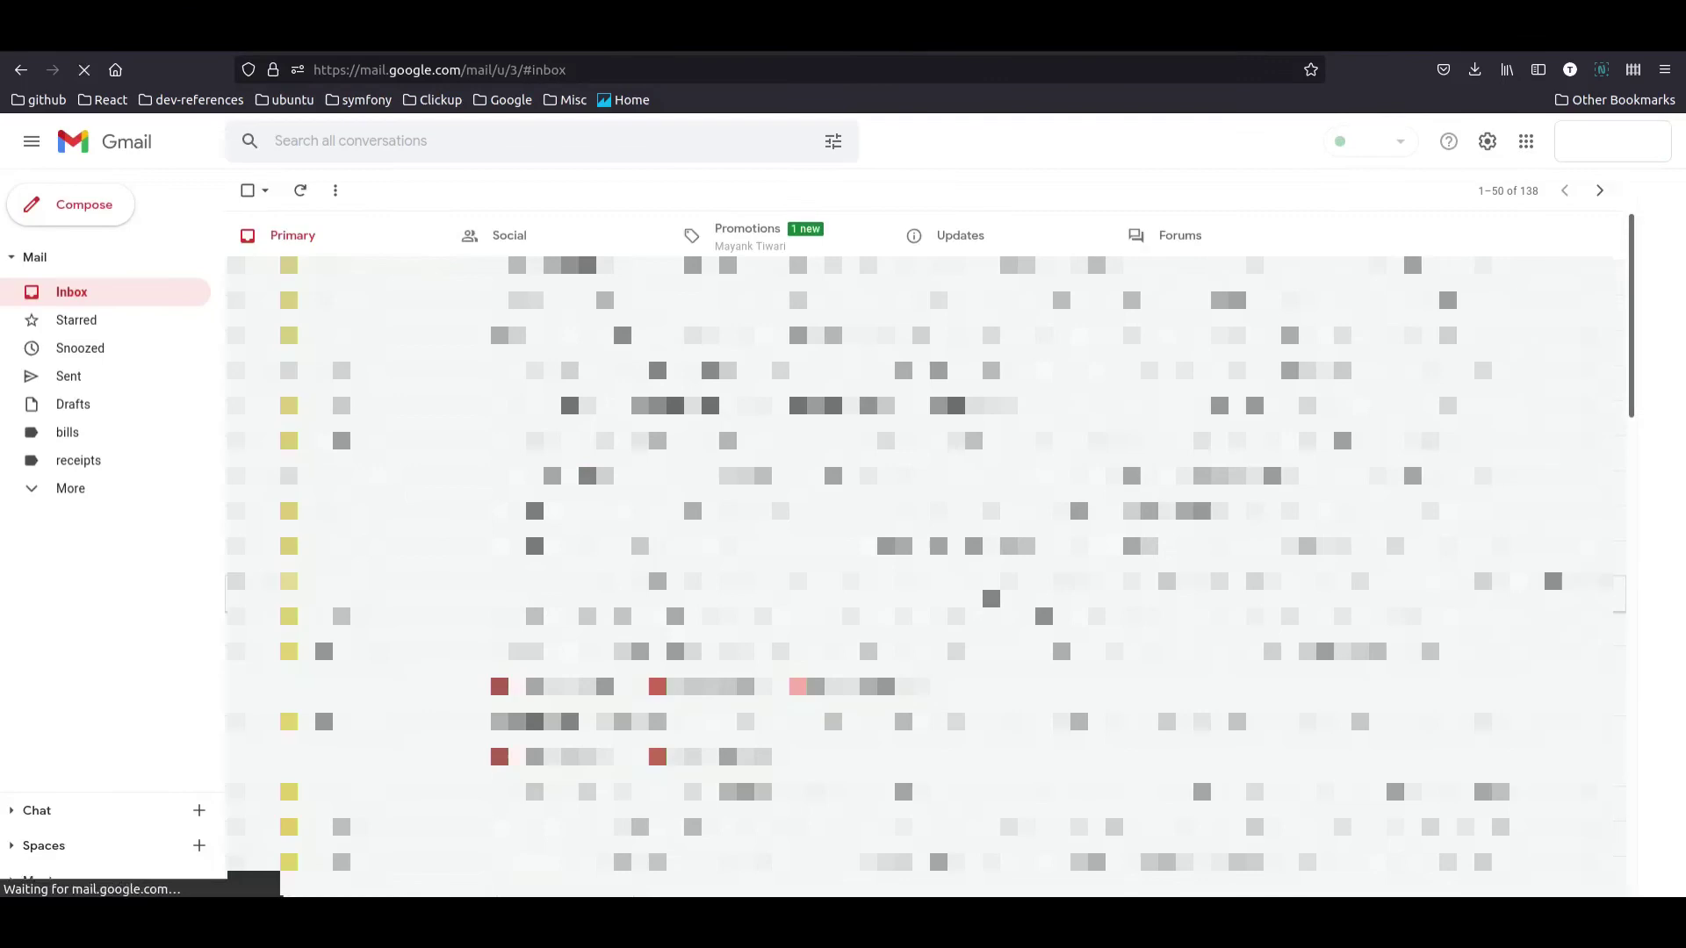
# Step: From Promotions, open the CIA Newsletter confirmation email and copy its 'Confirm your Subscription' link
pyautogui.click(732, 249)
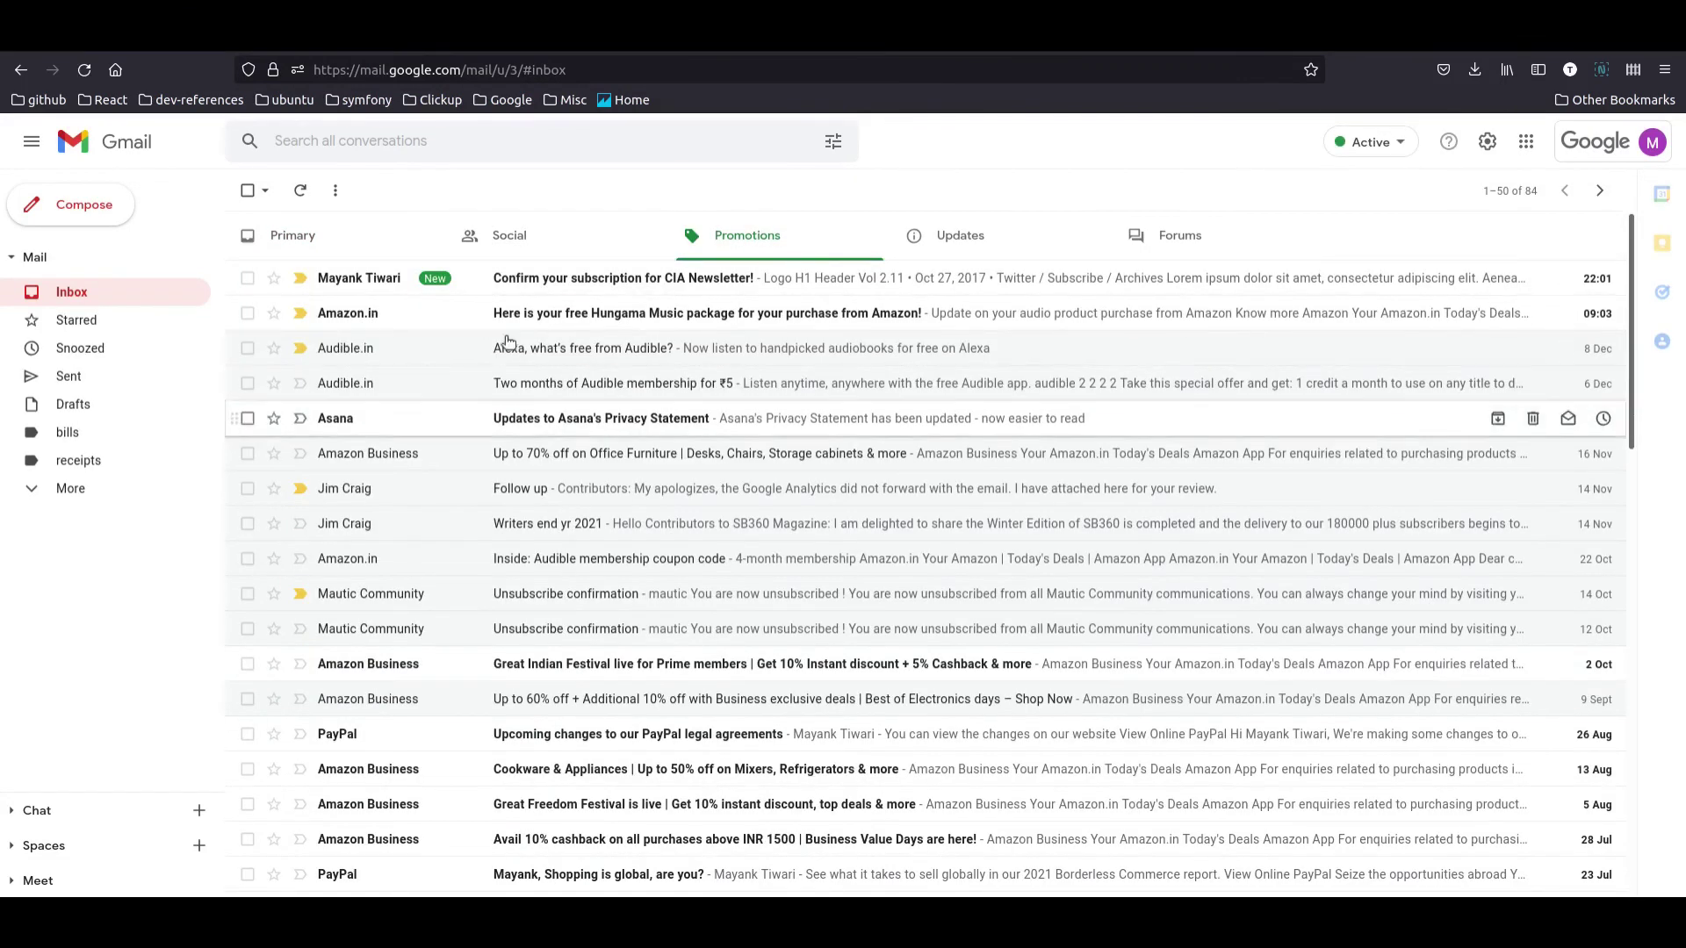
pyautogui.click(530, 286)
pyautogui.scroll(-5, 727, 557)
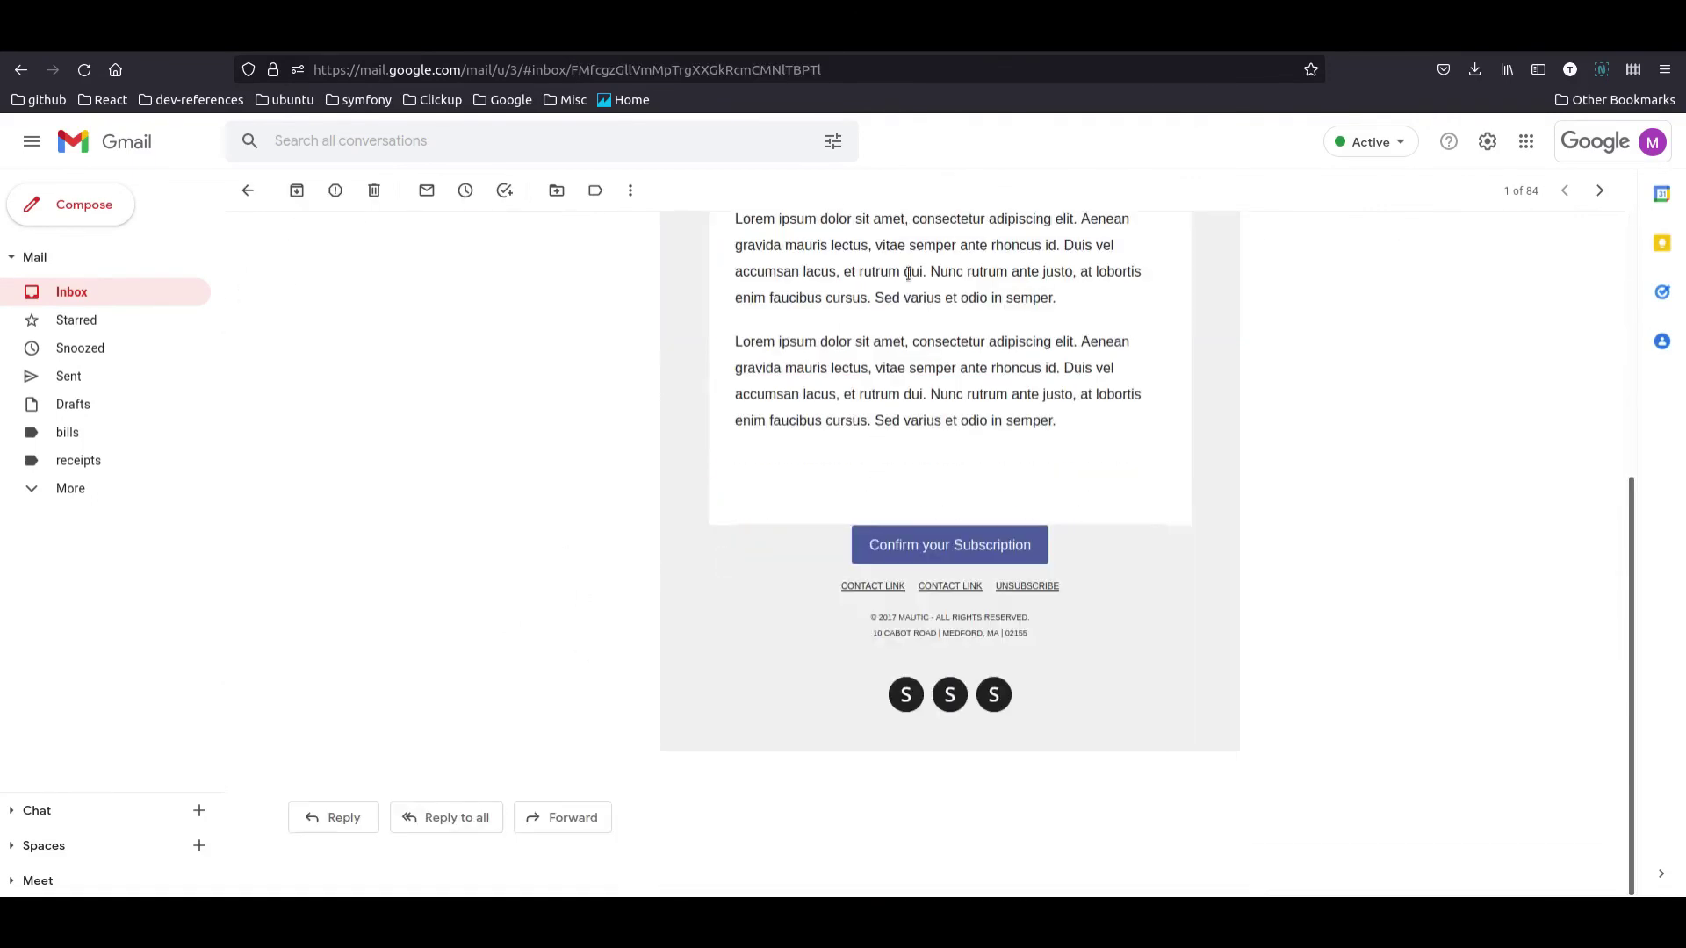
pyautogui.scroll(3, 652, 554)
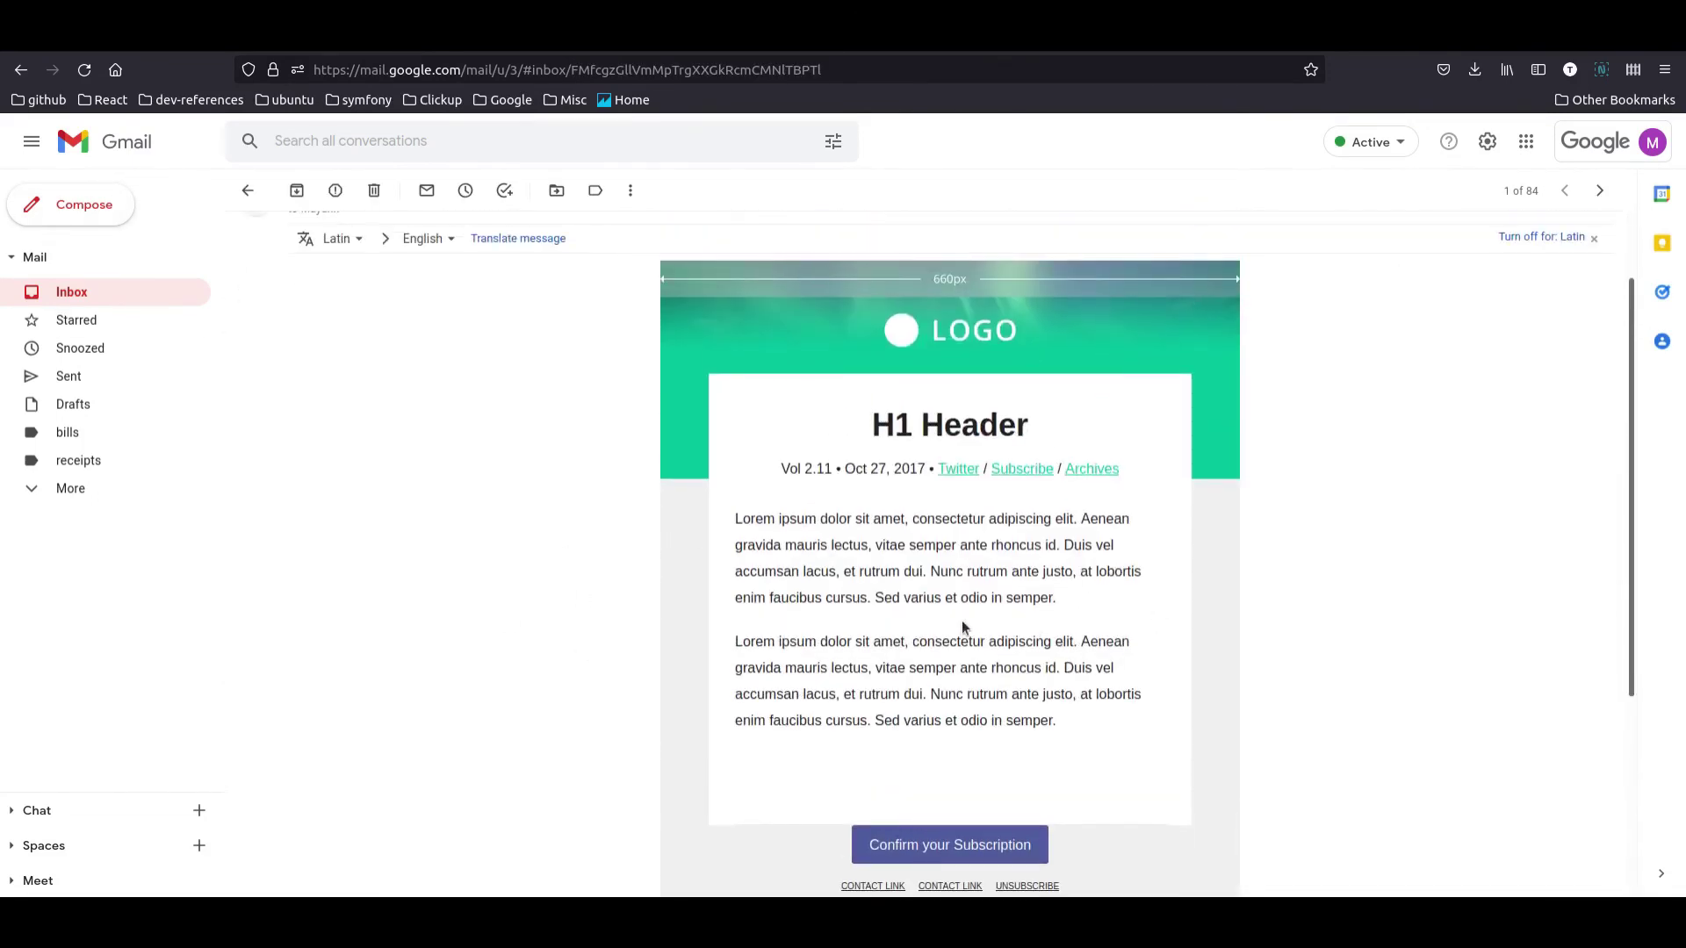
pyautogui.scroll(-3, 961, 620)
pyautogui.rightClick(964, 549)
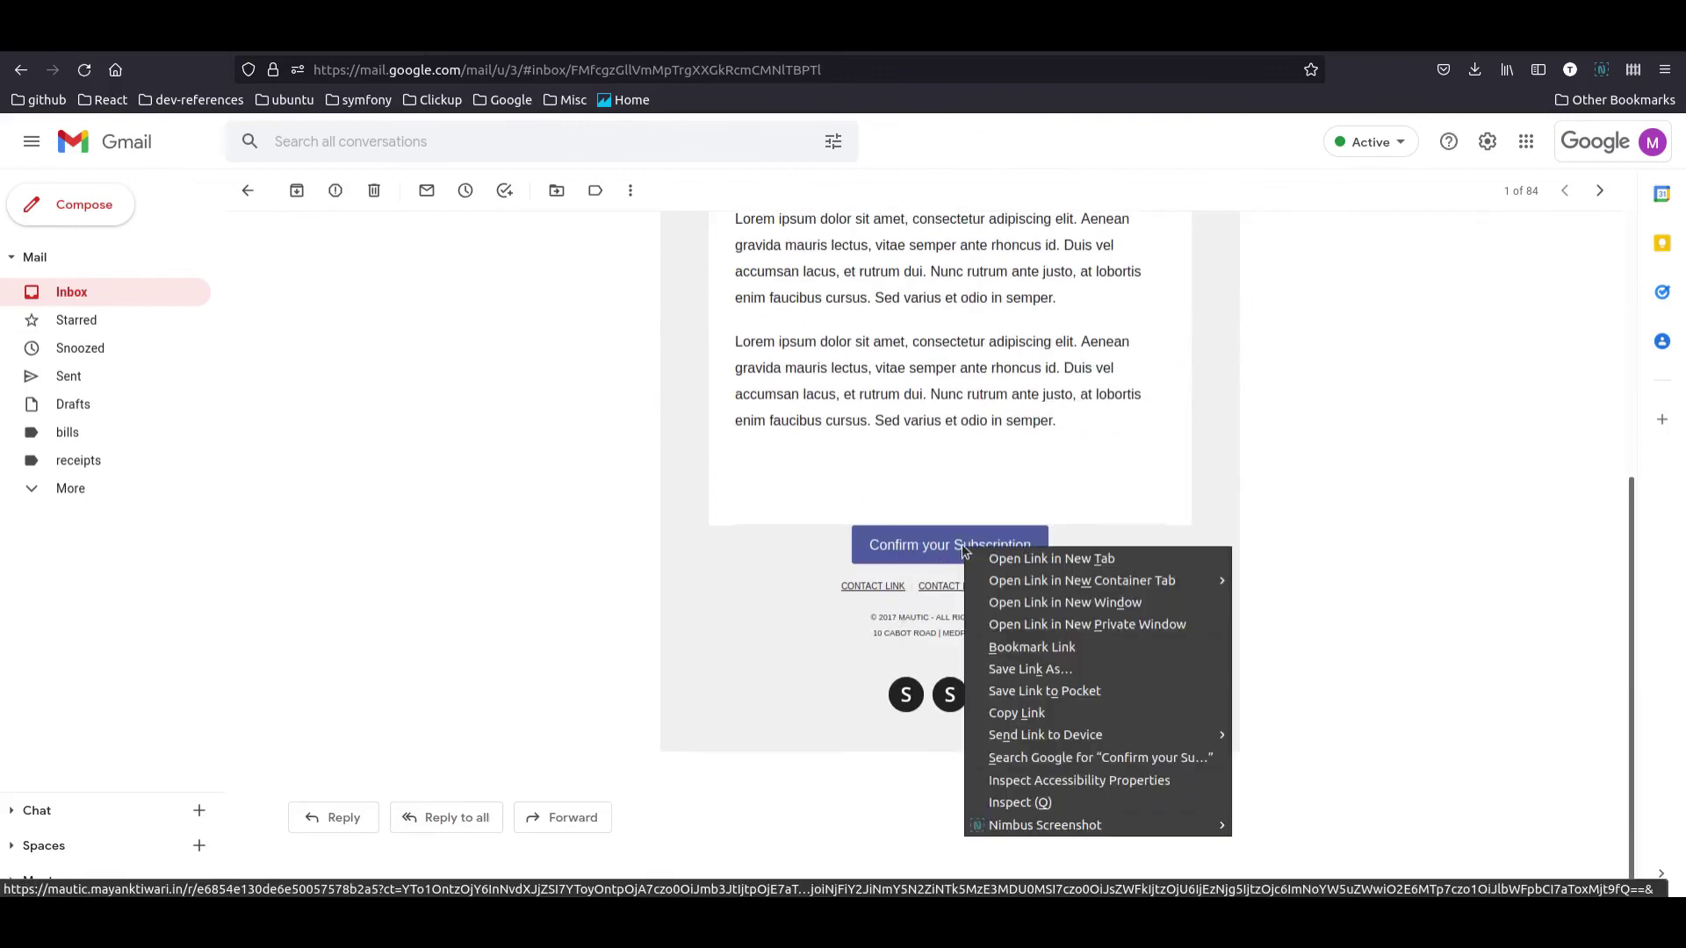
pyautogui.click(1044, 712)
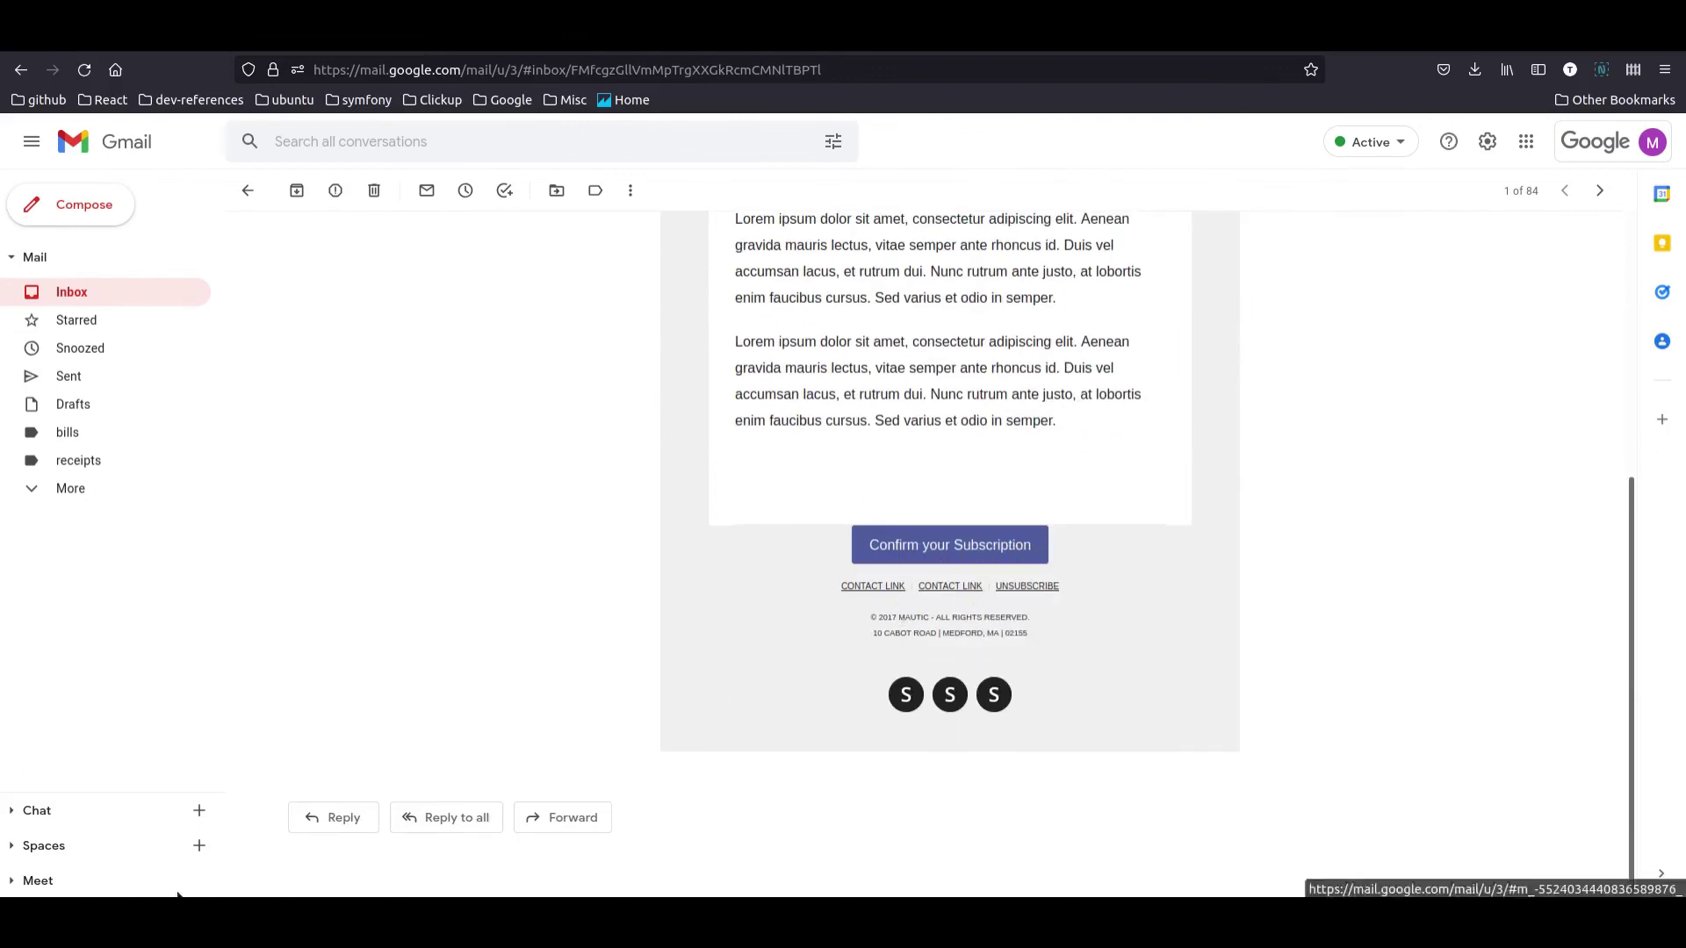
pyautogui.hotkey('alt', 'Tab')
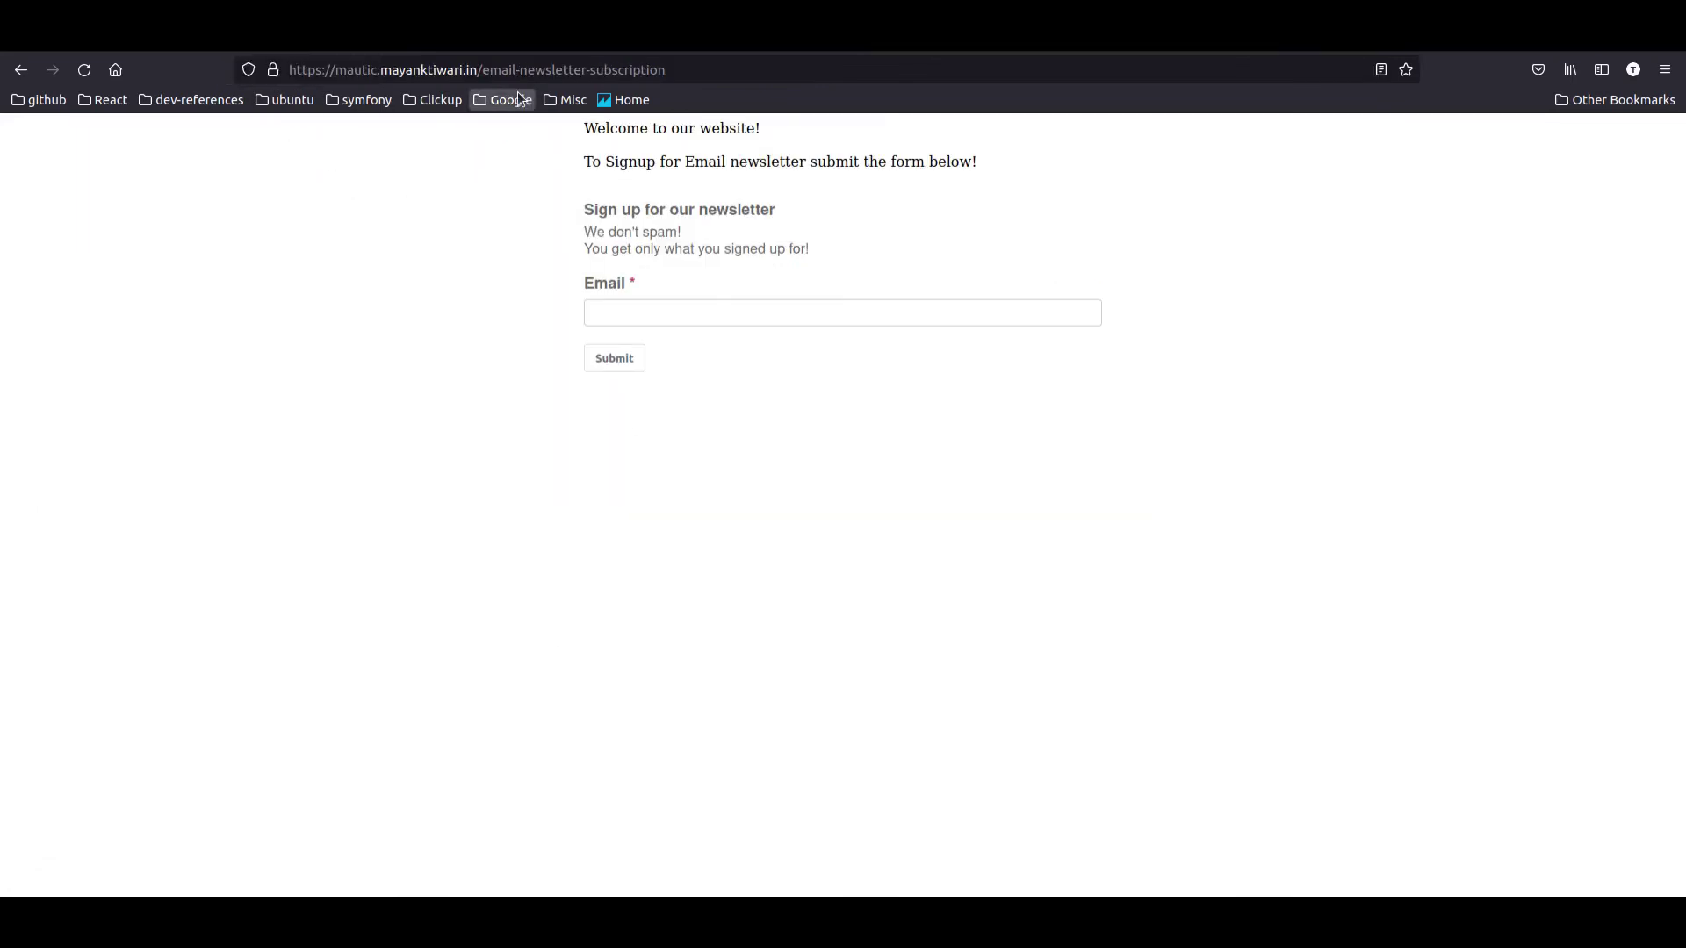
# Step: Load the copied confirmation link in a new private tab, then return to the Mautic admin window
pyautogui.hotkey('ctrl', 't')
pyautogui.hotkey('ctrl', 'v')
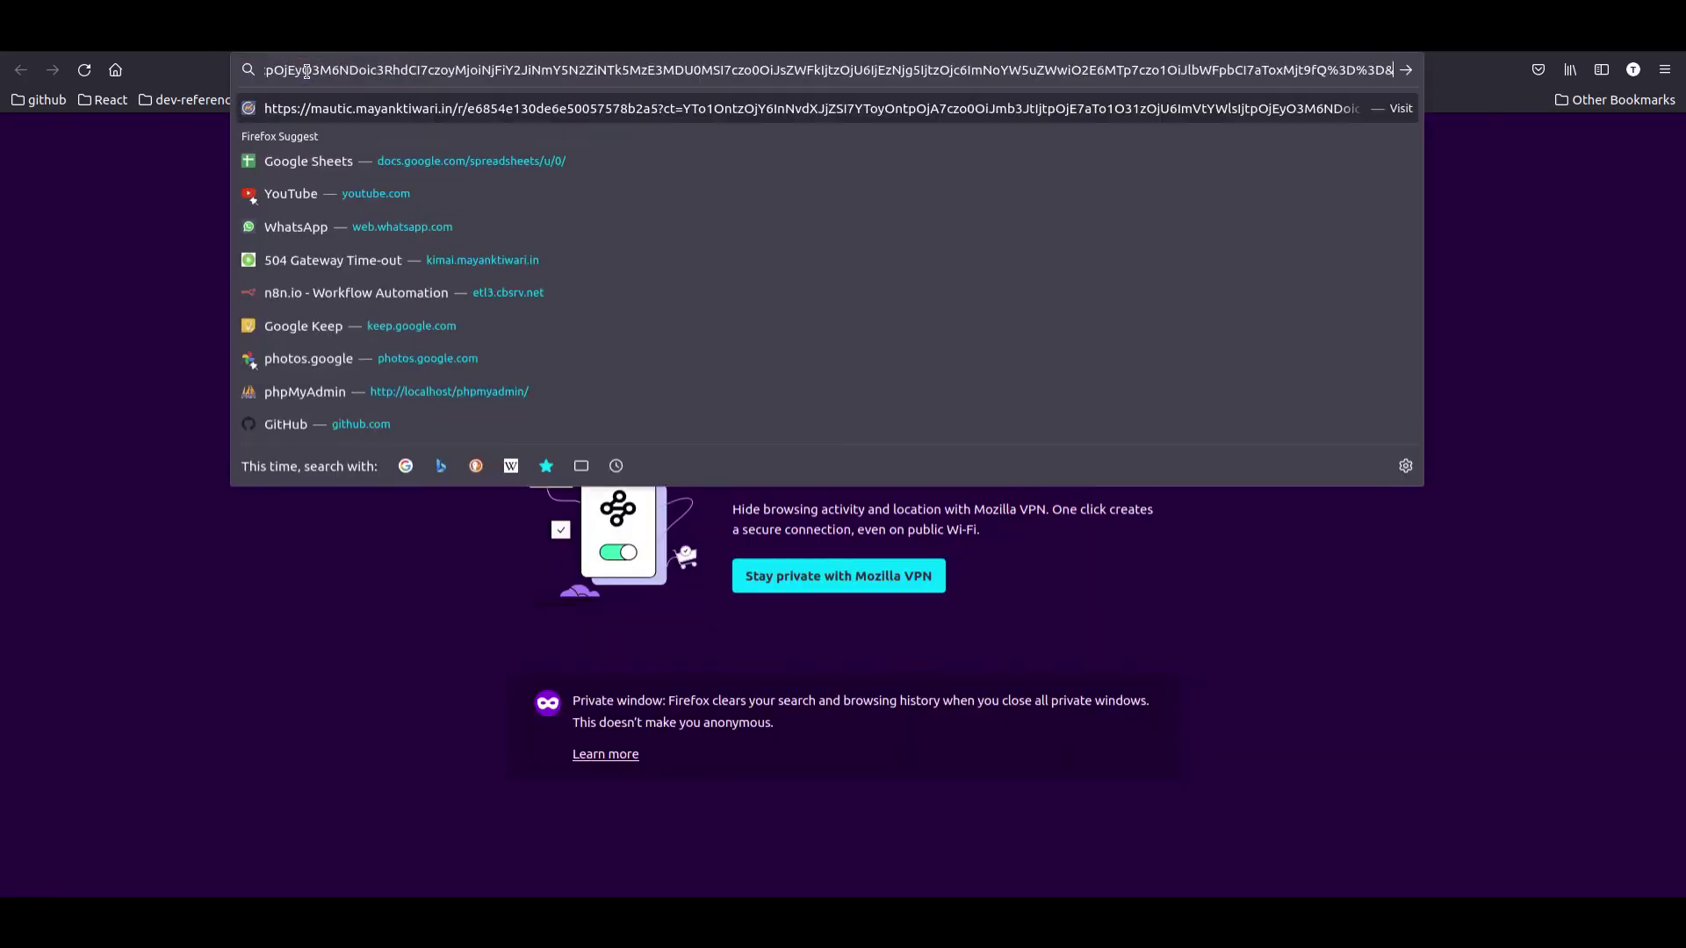
pyautogui.press('Return')
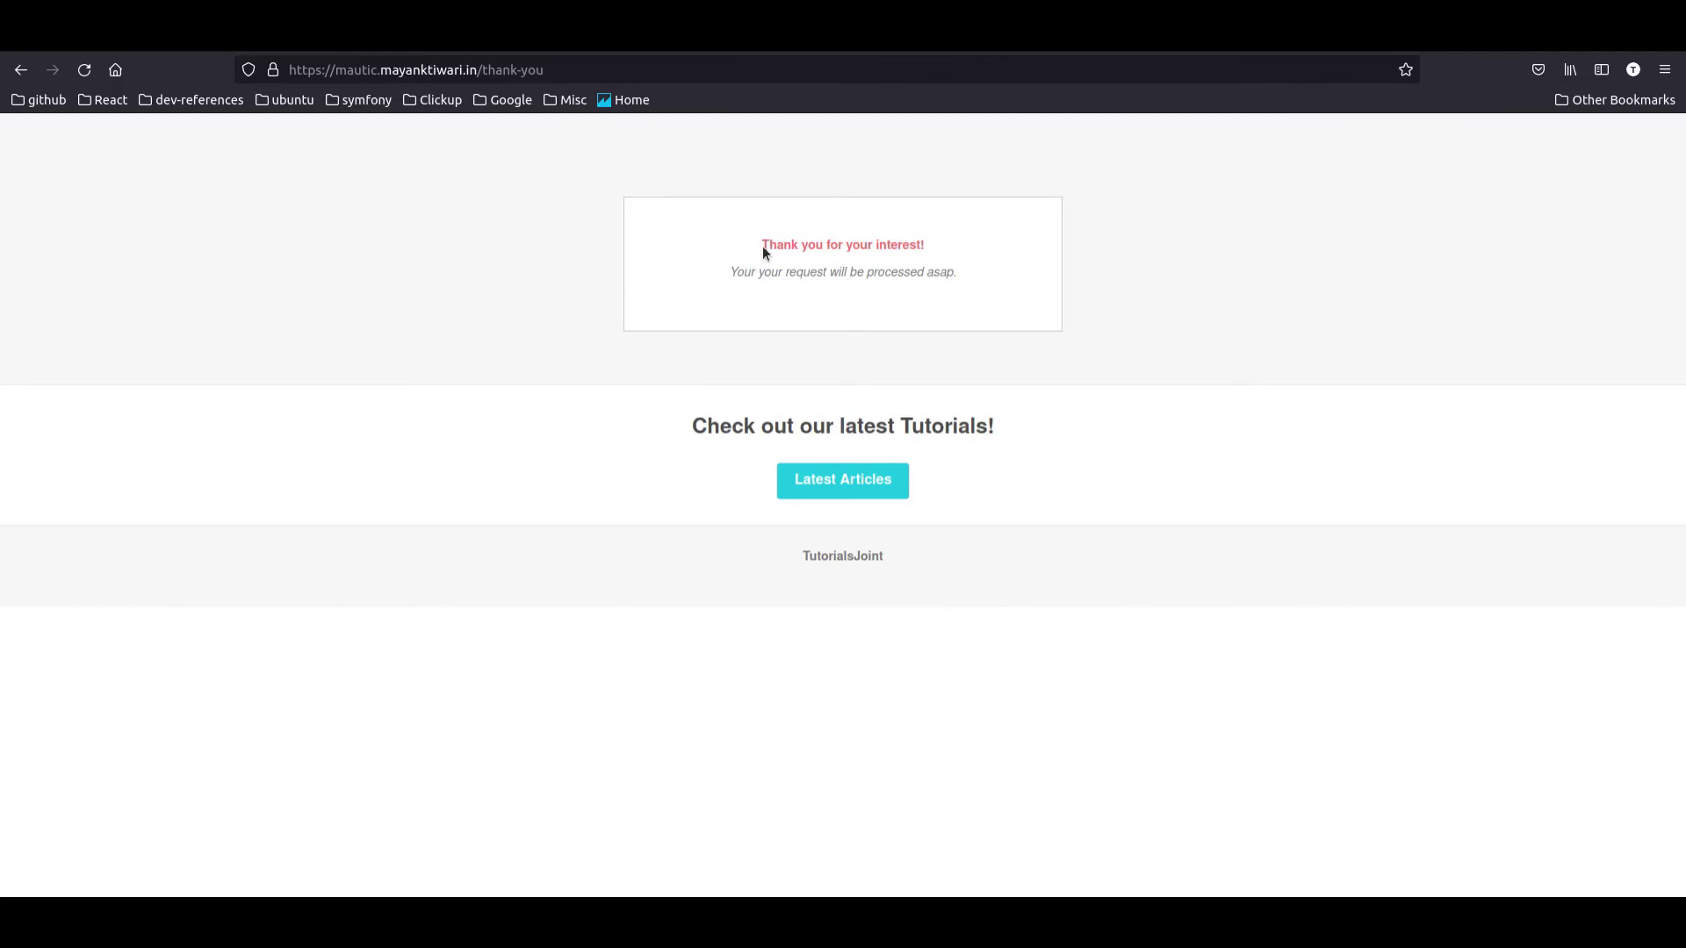
pyautogui.hotkey('alt', 'Tab')
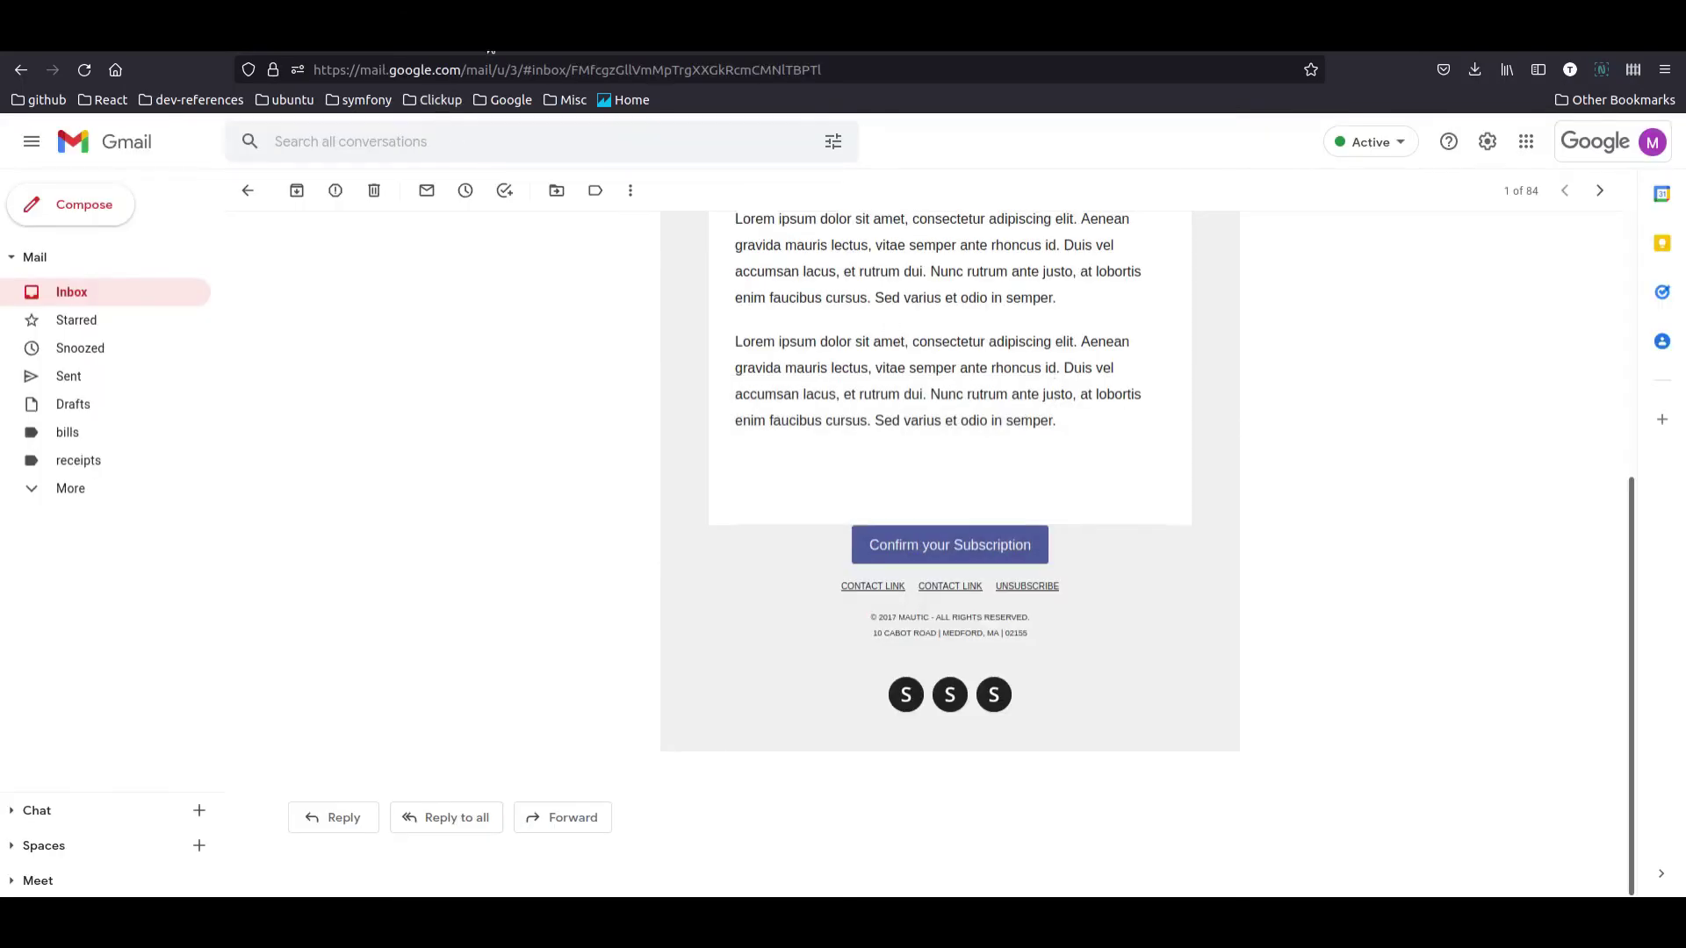
pyautogui.hotkey('alt', 'Tab')
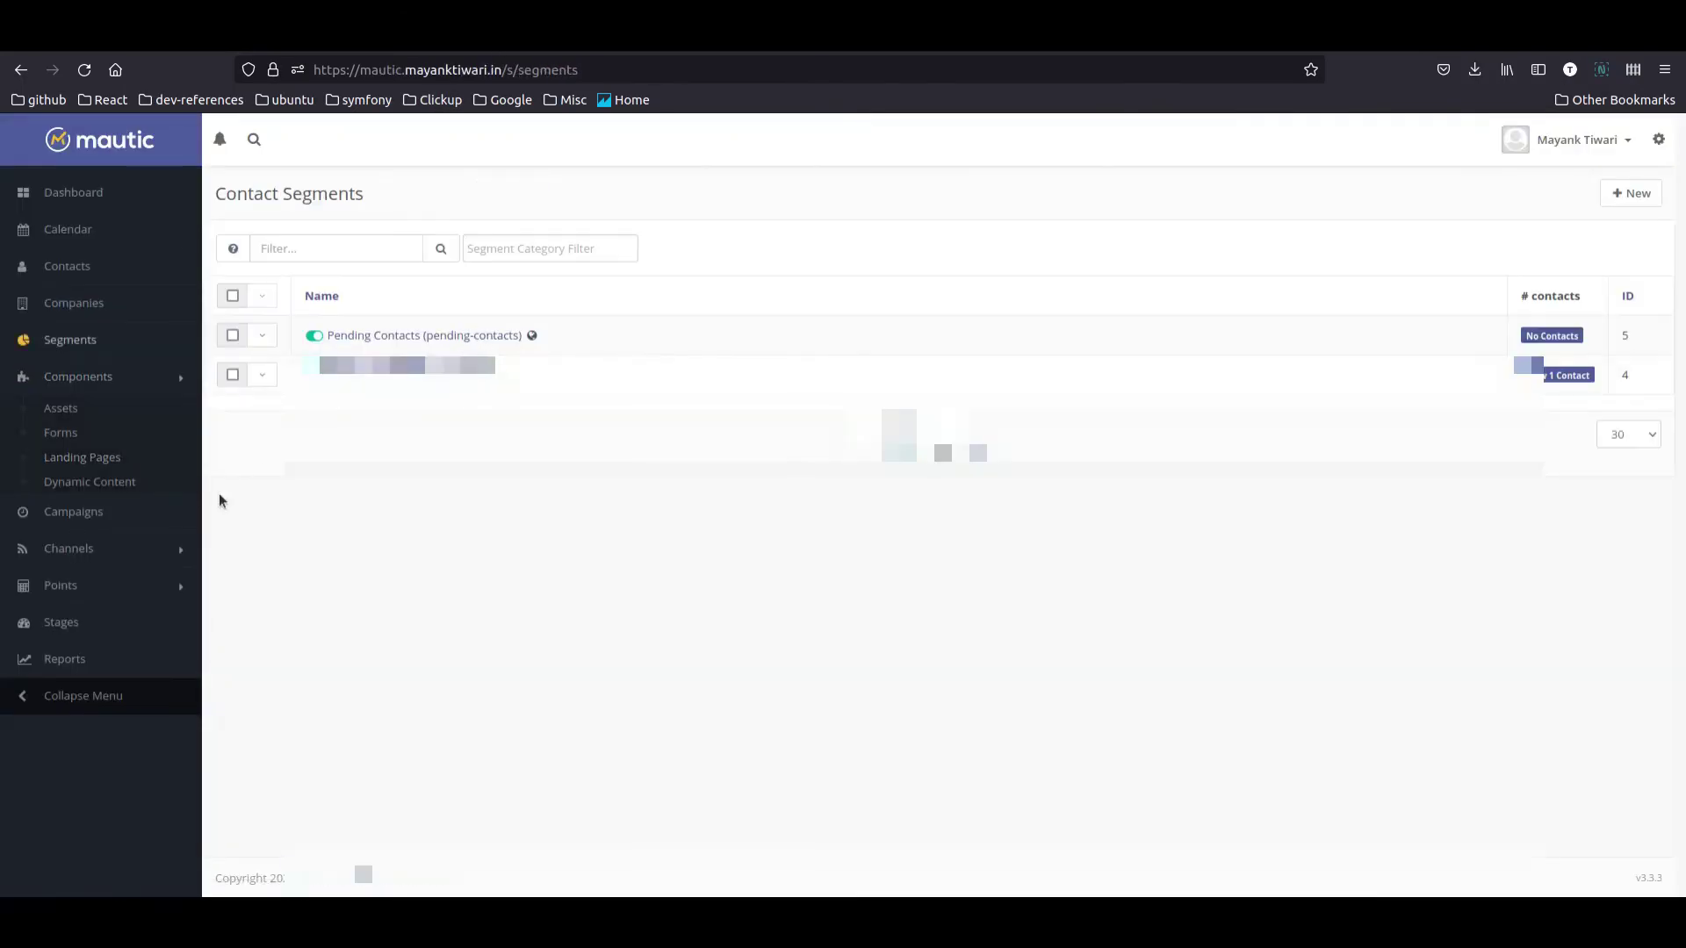
# Step: Open the test contact and check history for the form submission and Newsletter Double Opt In sent event
pyautogui.click(77, 274)
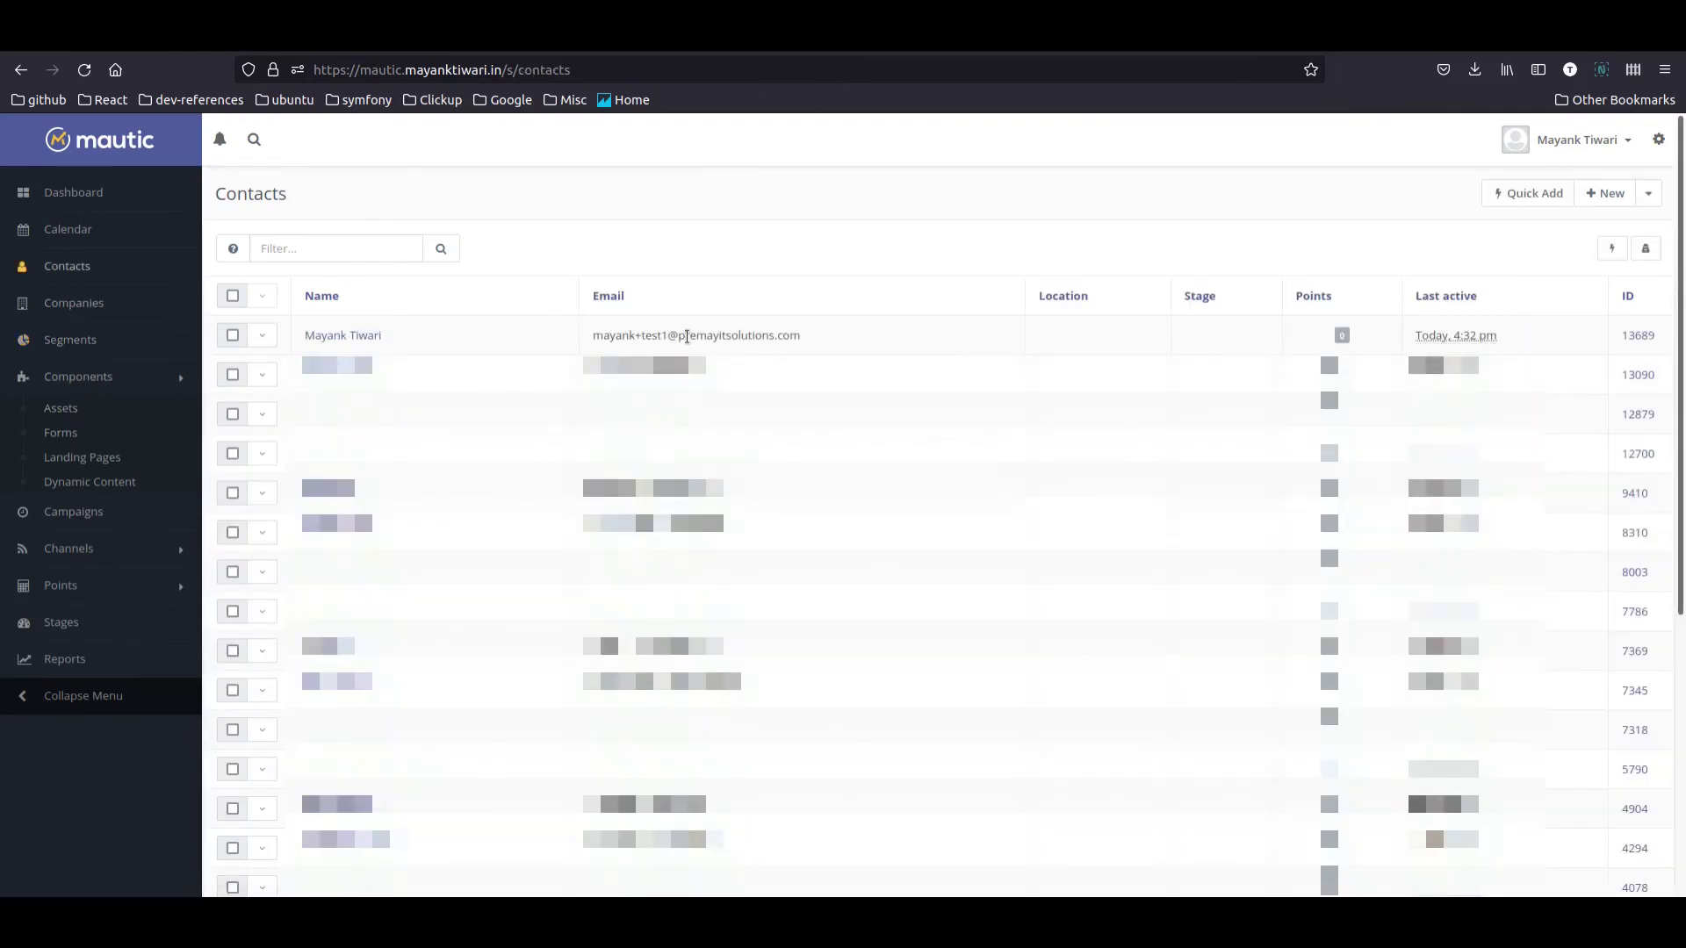
pyautogui.click(376, 335)
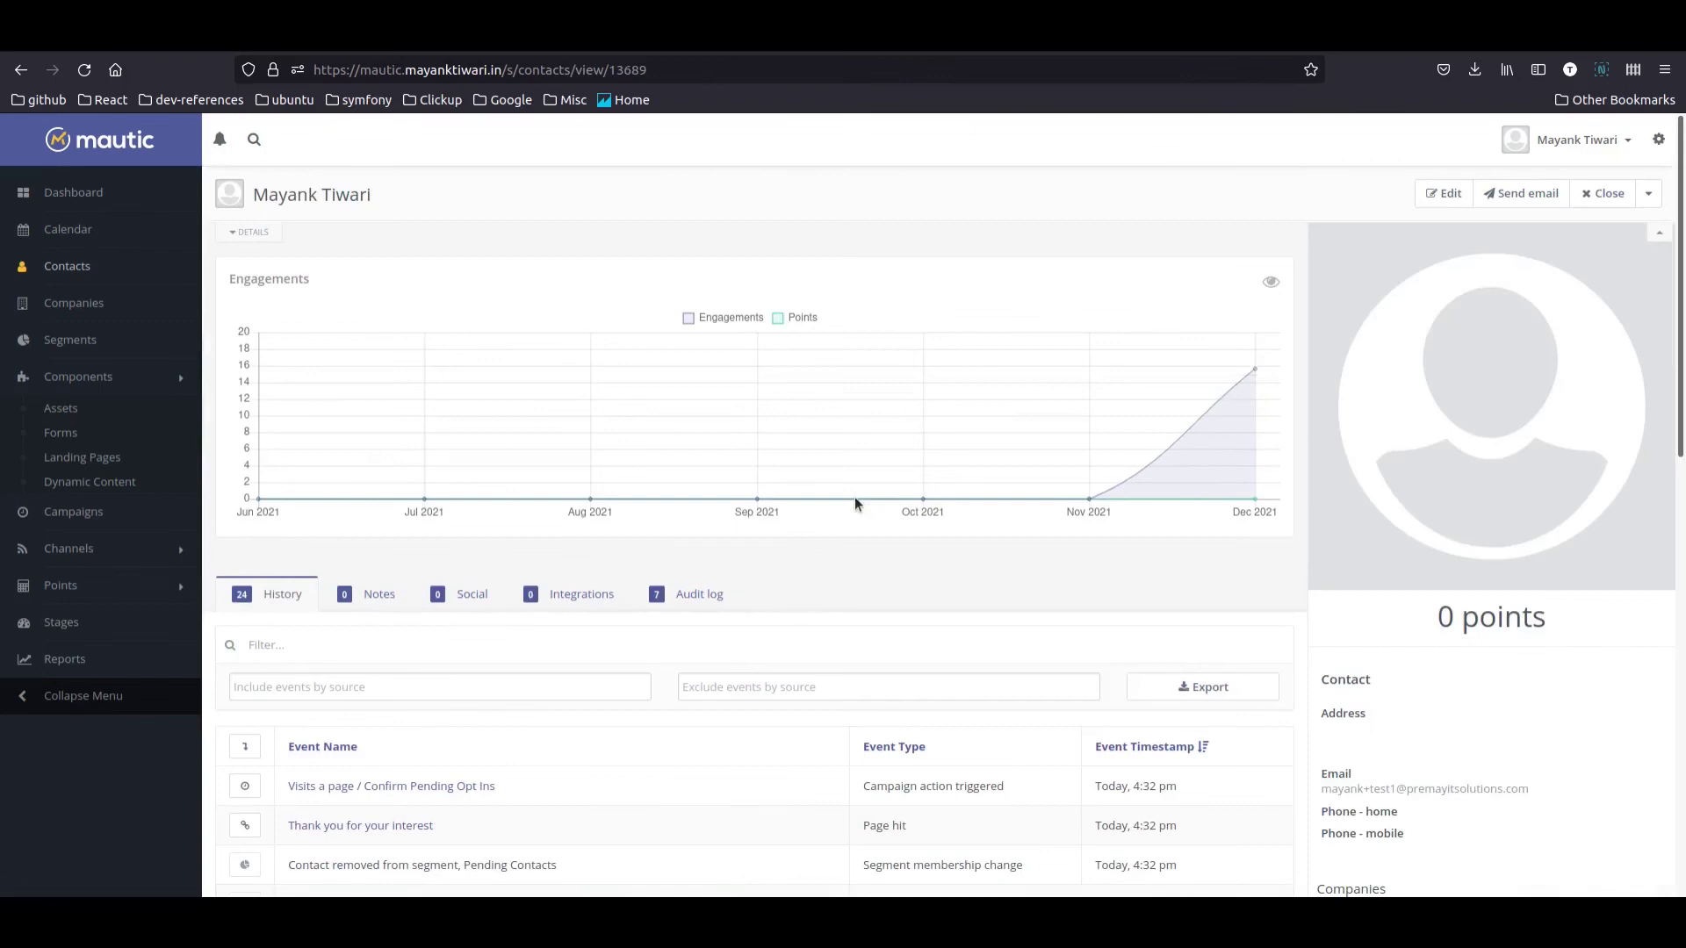
pyautogui.scroll(-8, 855, 497)
pyautogui.scroll(3, 351, 618)
pyautogui.scroll(-2, 383, 703)
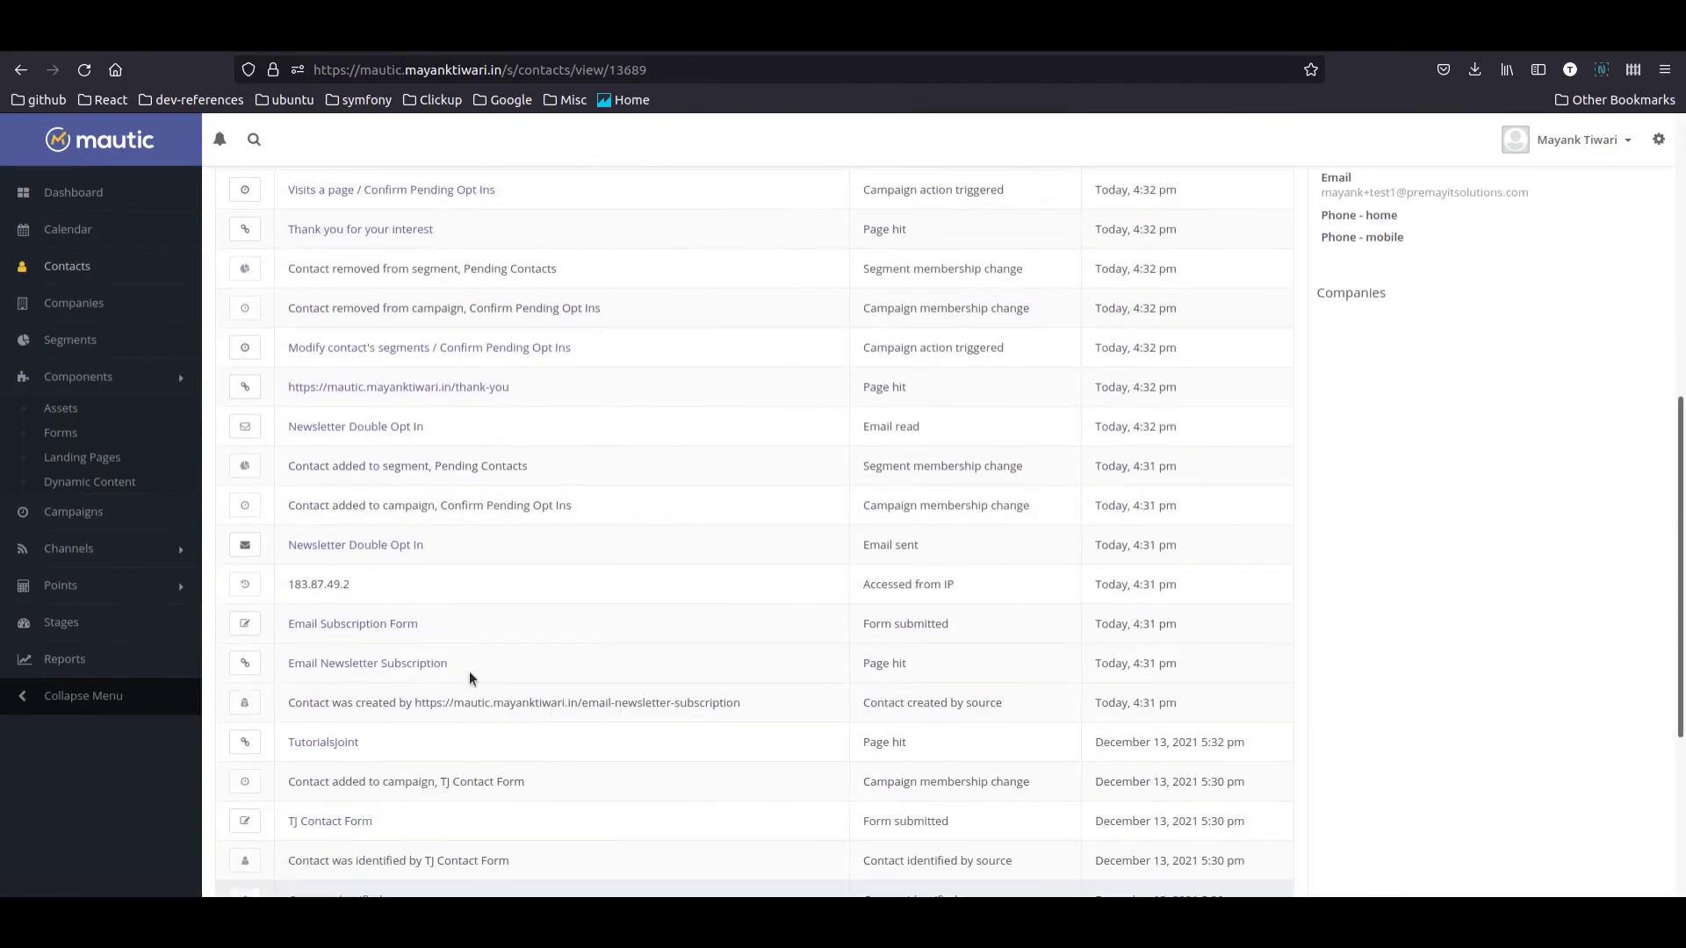
pyautogui.moveTo(467, 635); pyautogui.dragTo(293, 608)
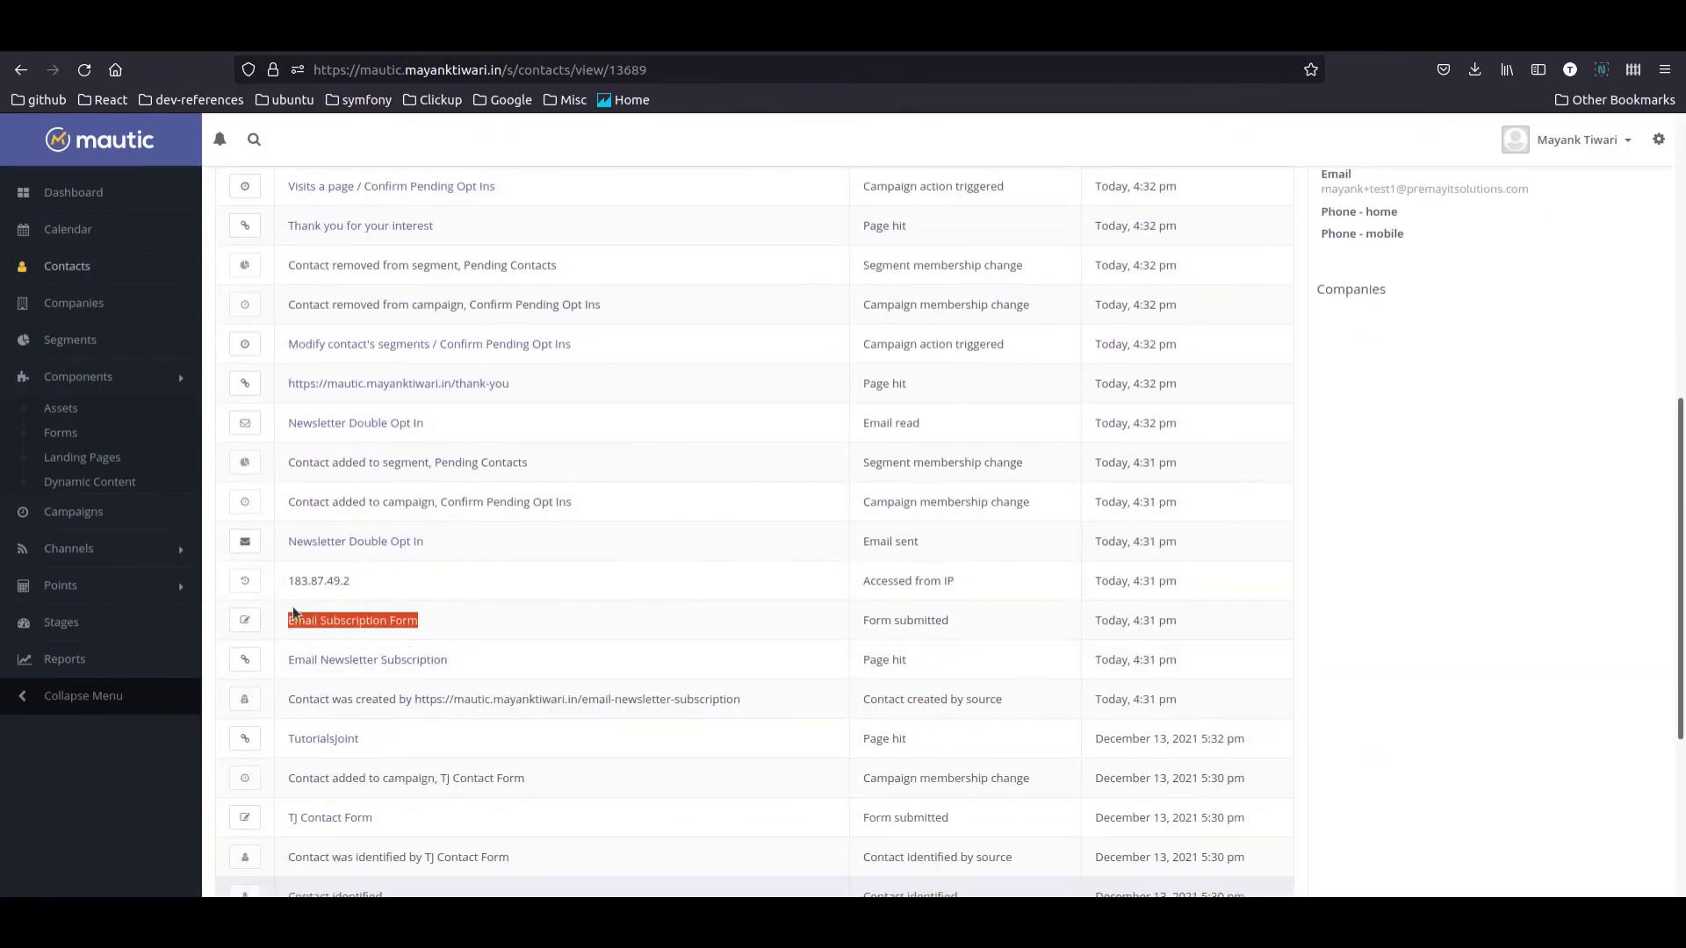
pyautogui.scroll(2, 666, 669)
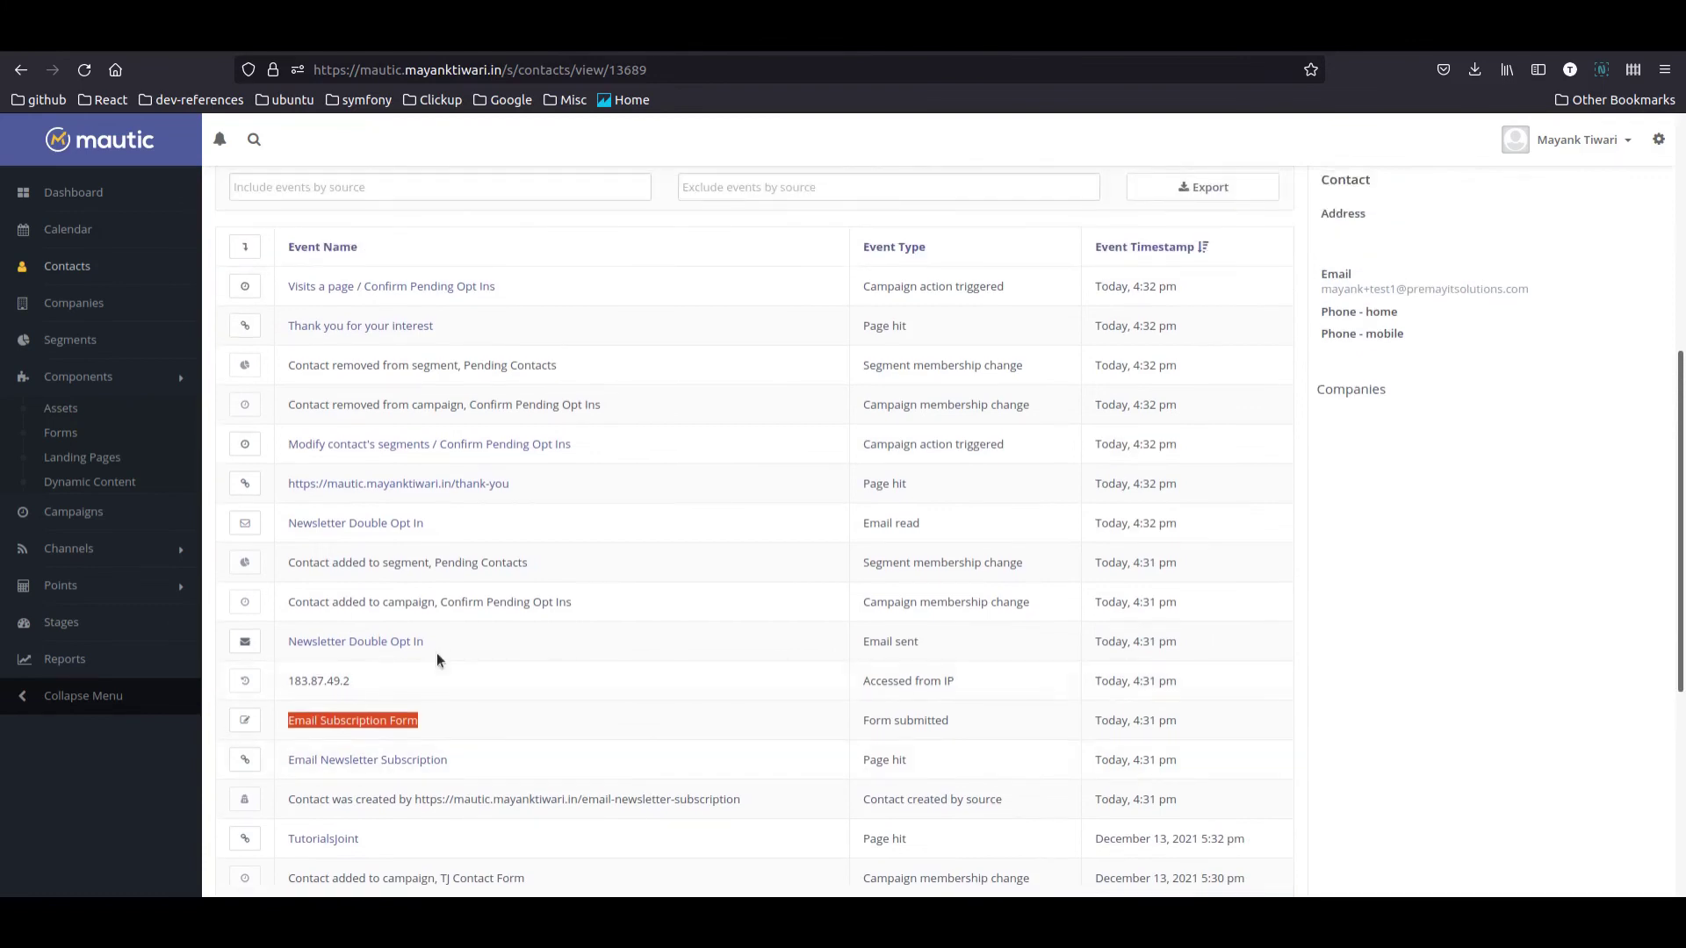
pyautogui.moveTo(450, 641); pyautogui.dragTo(290, 641)
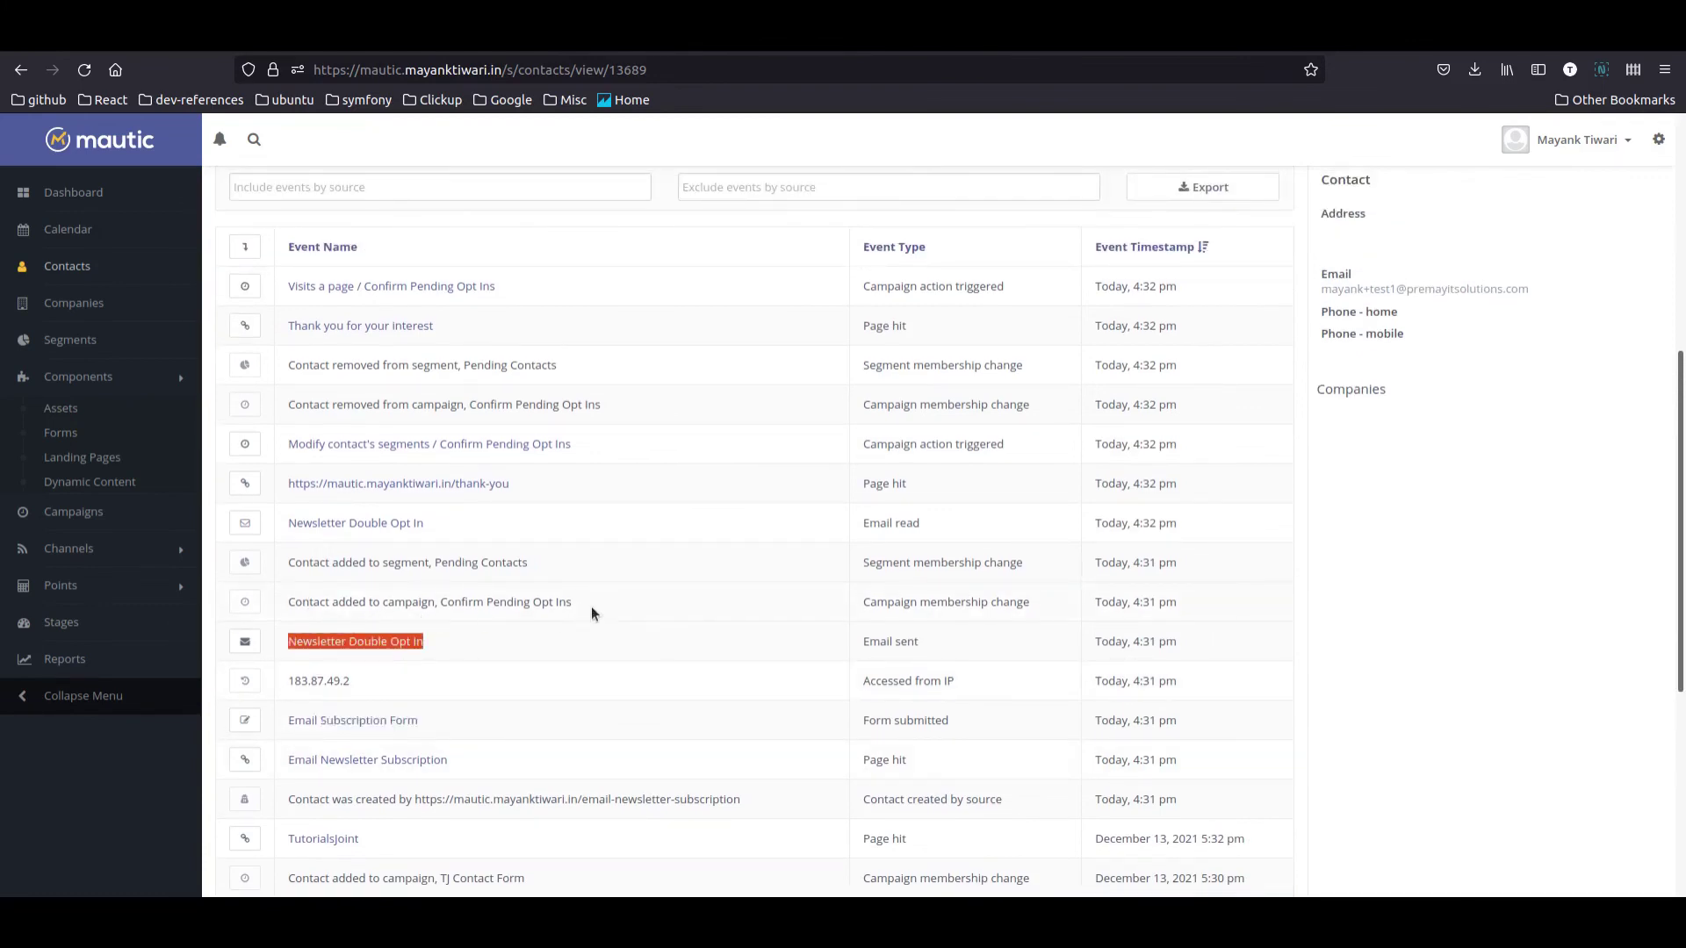
# Step: Verify campaign and Pending Contacts joins, email read, segment removal, and thank-you page visit events
pyautogui.moveTo(591, 613); pyautogui.dragTo(303, 602)
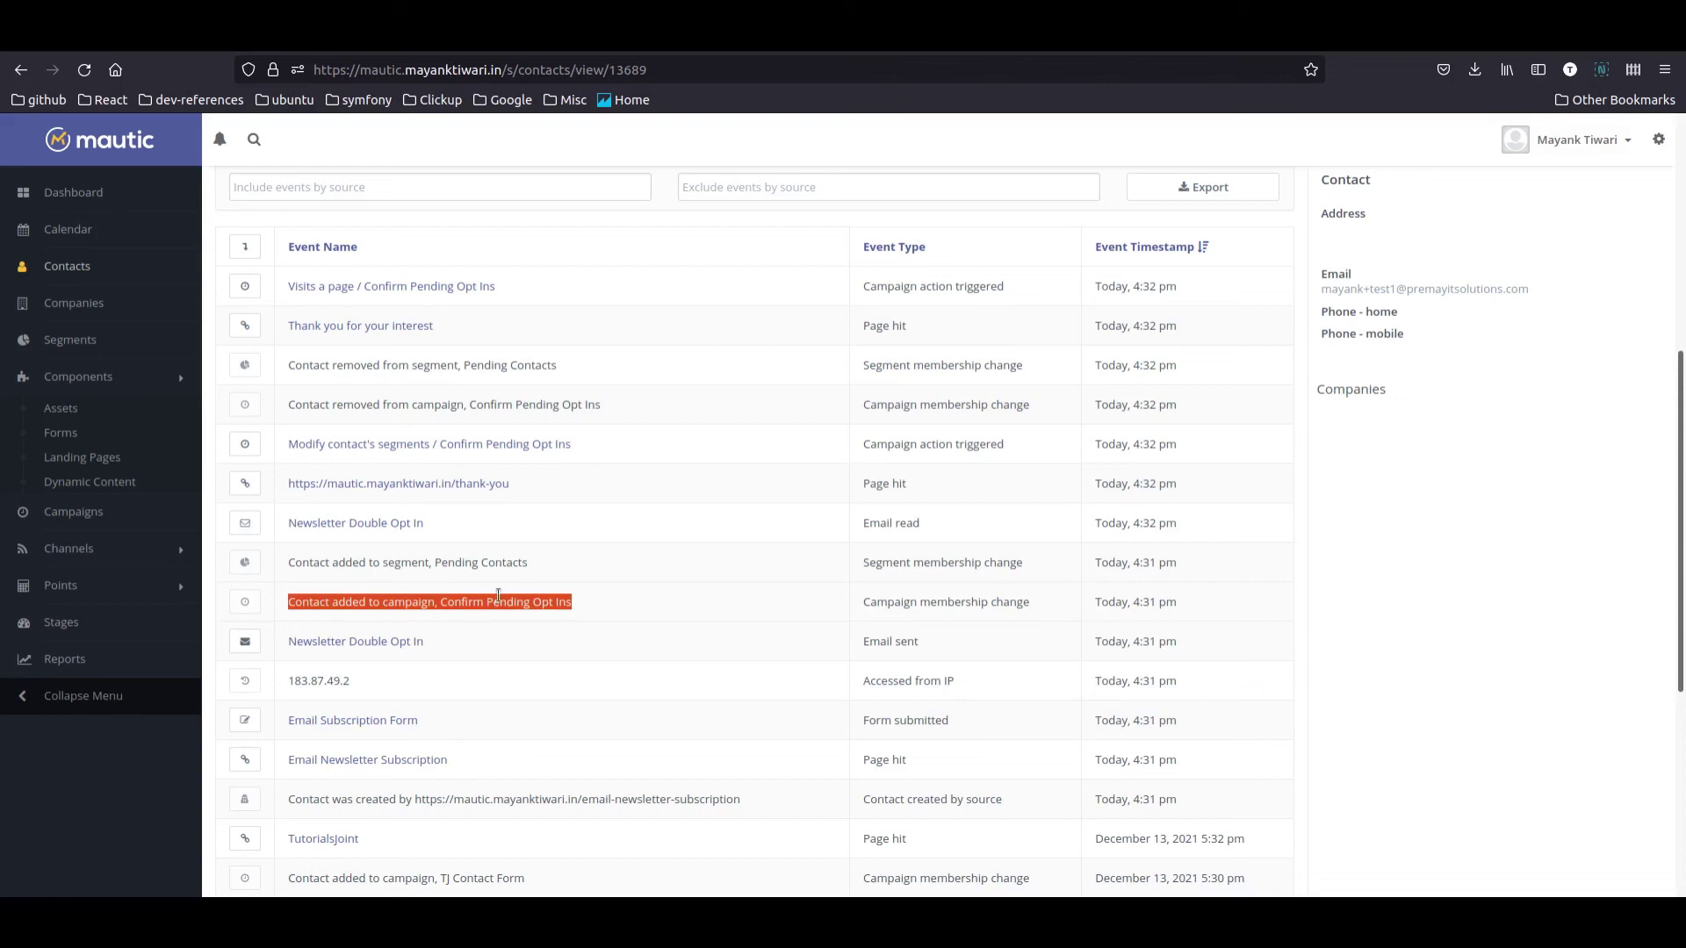
pyautogui.moveTo(546, 566); pyautogui.dragTo(296, 558)
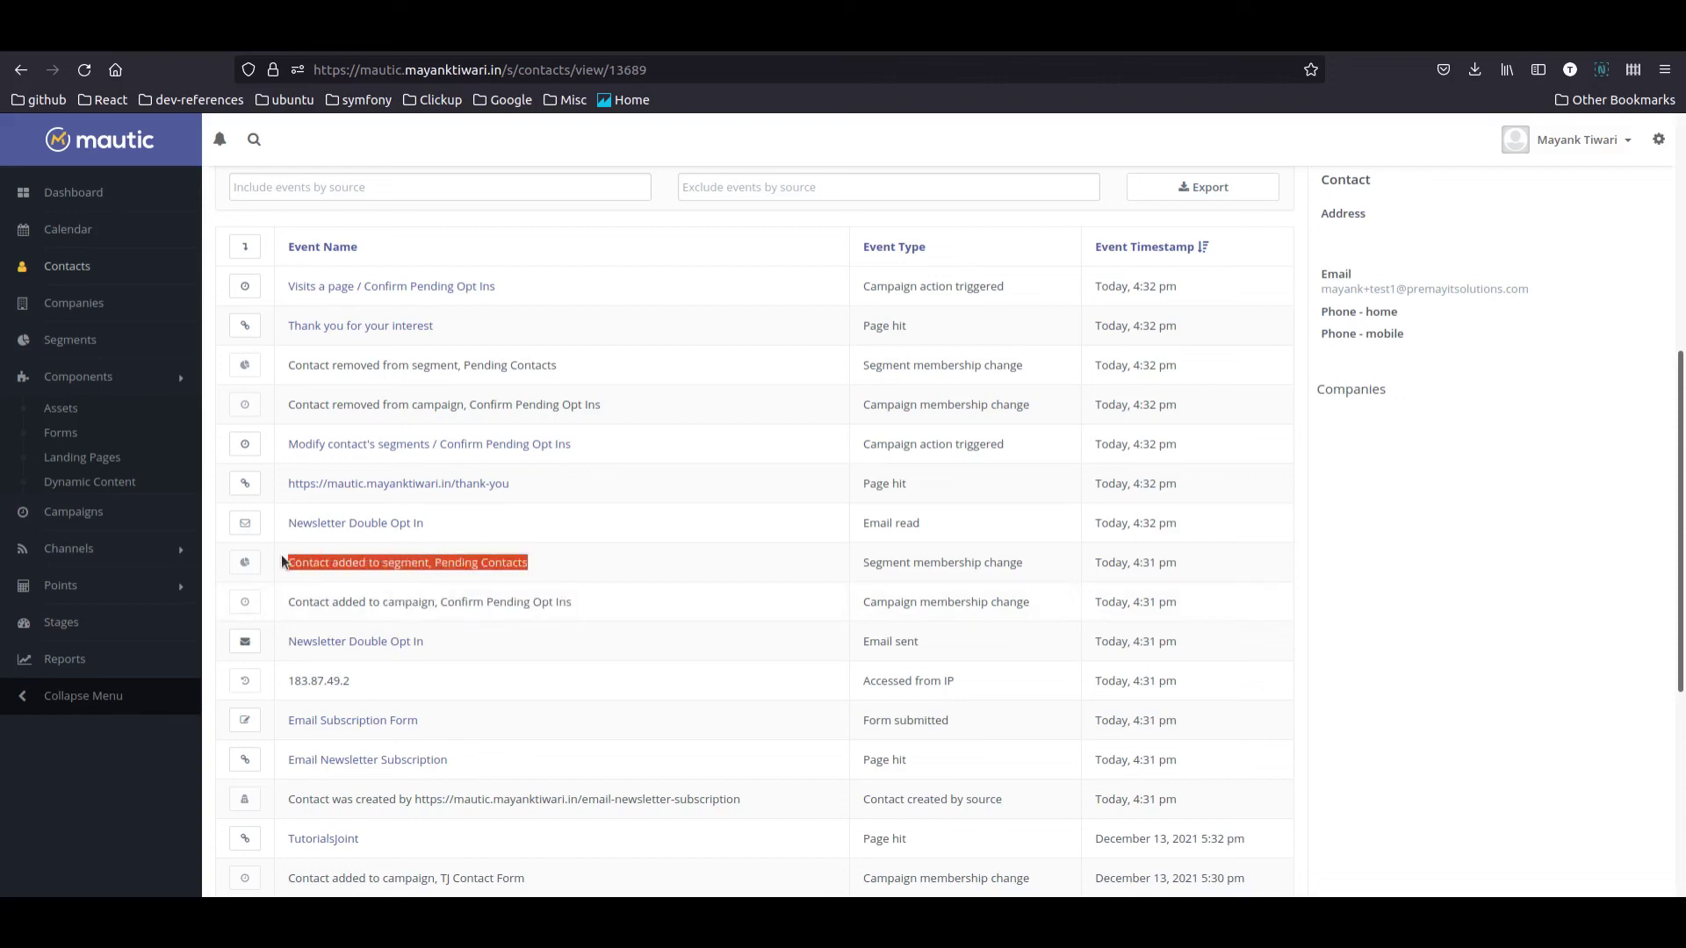
pyautogui.scroll(2, 457, 615)
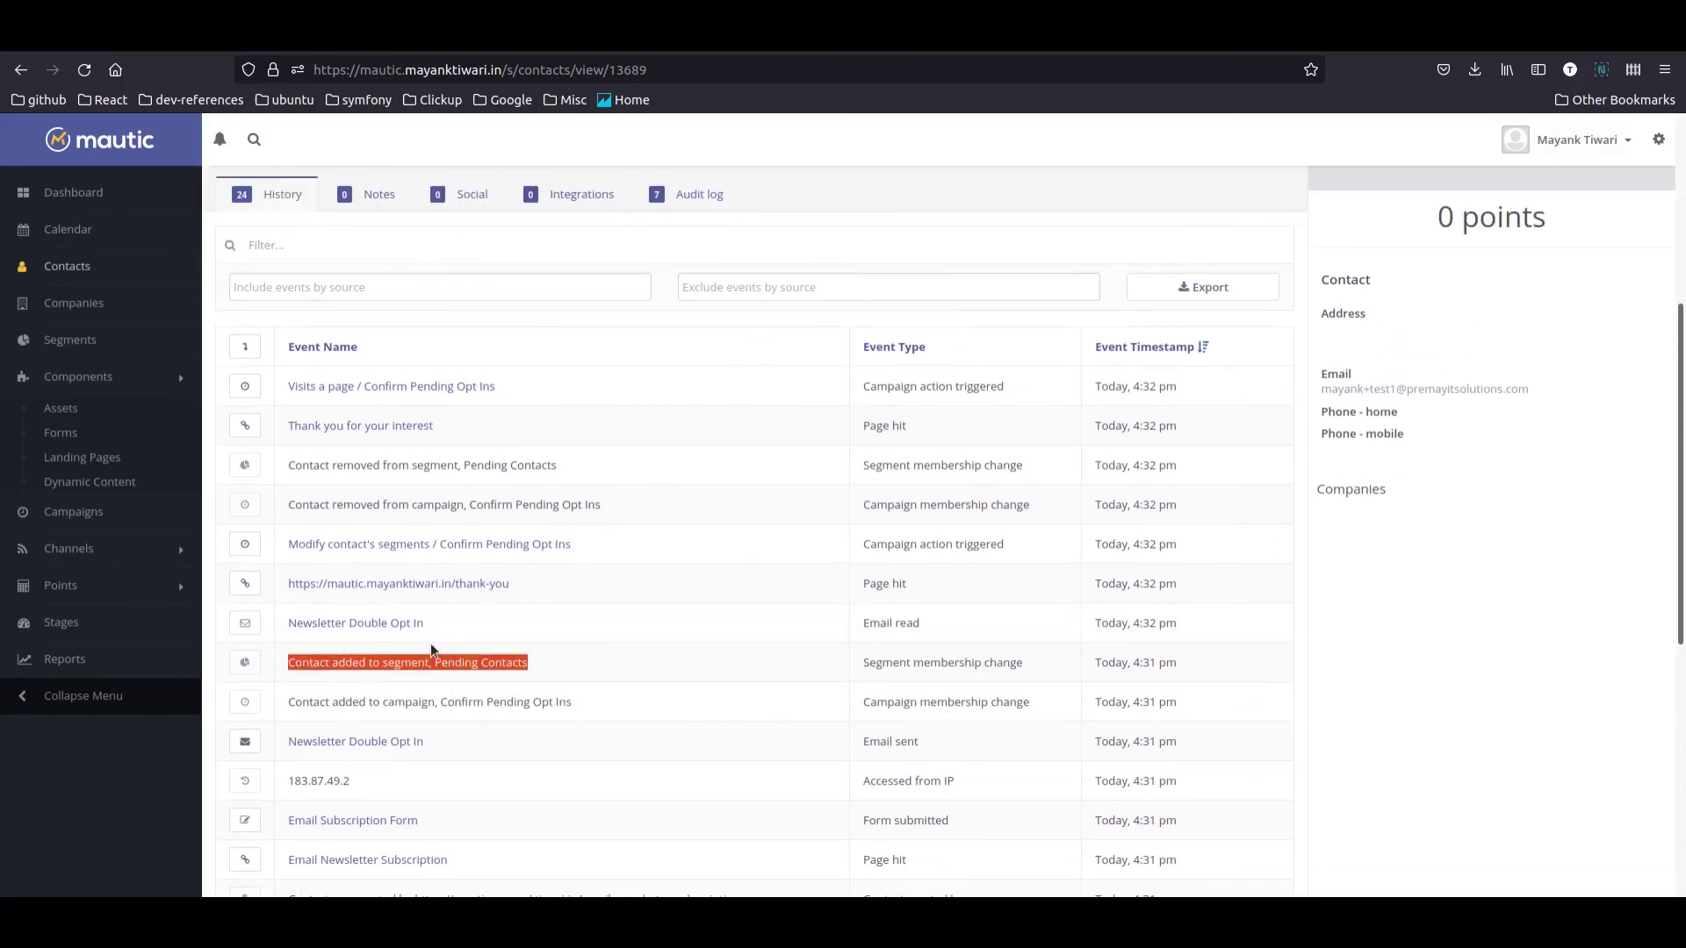
pyautogui.moveTo(427, 625); pyautogui.dragTo(279, 613)
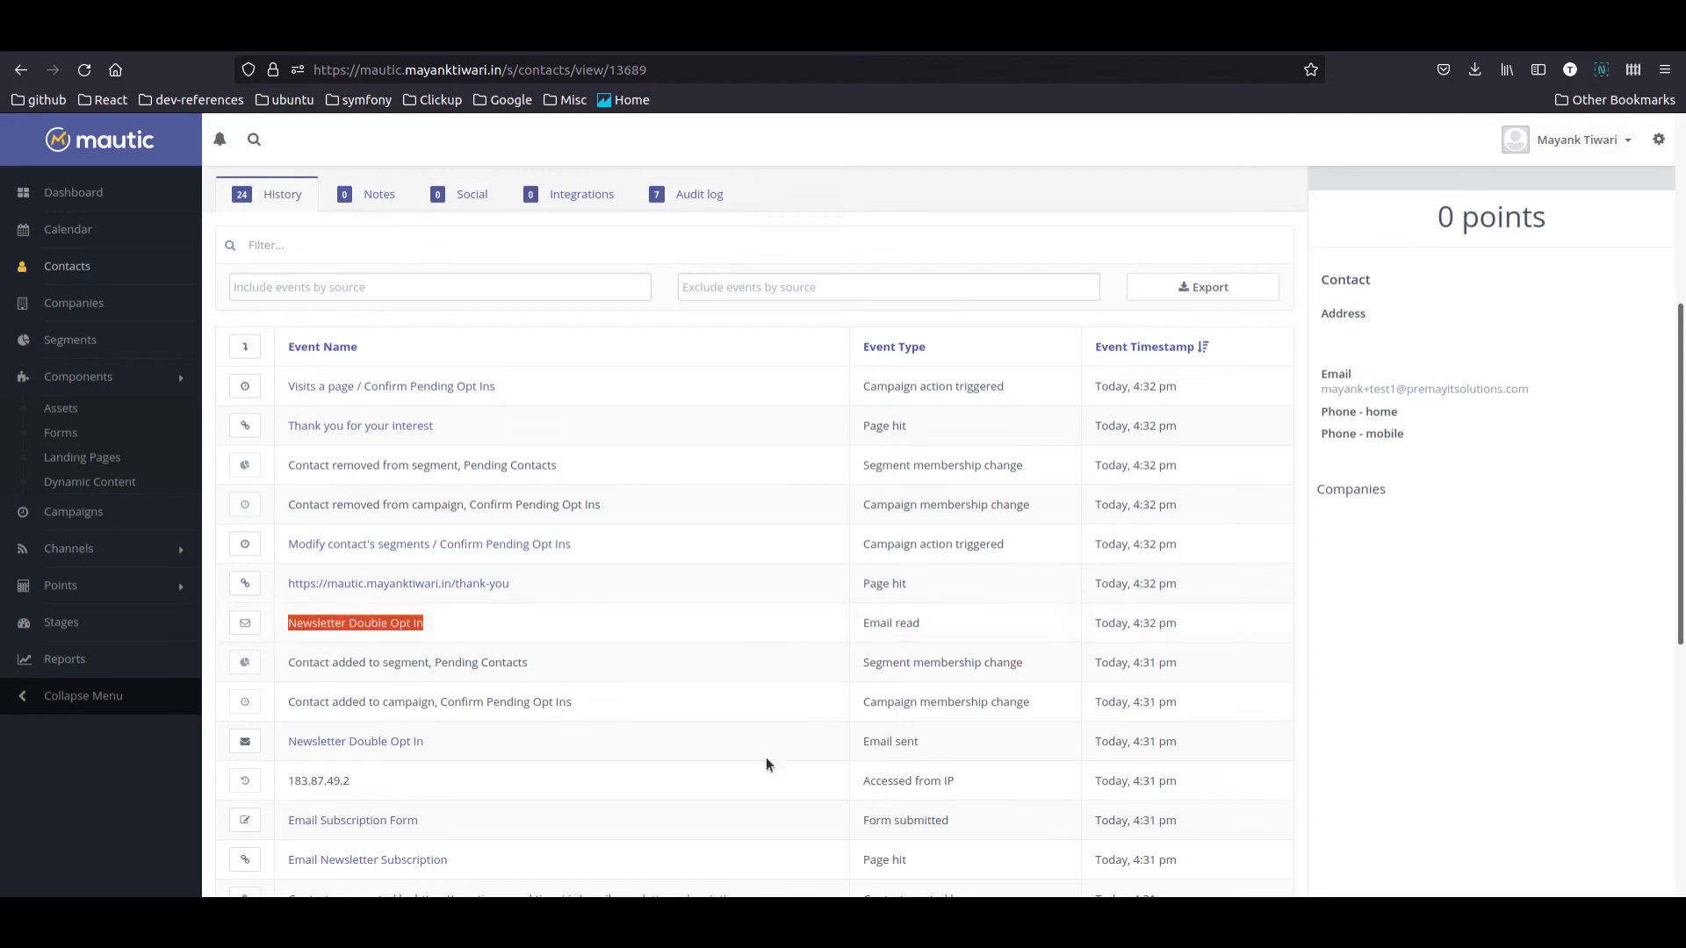
pyautogui.moveTo(561, 592); pyautogui.dragTo(295, 584)
pyautogui.scroll(1, 425, 610)
pyautogui.scroll(1, 425, 610)
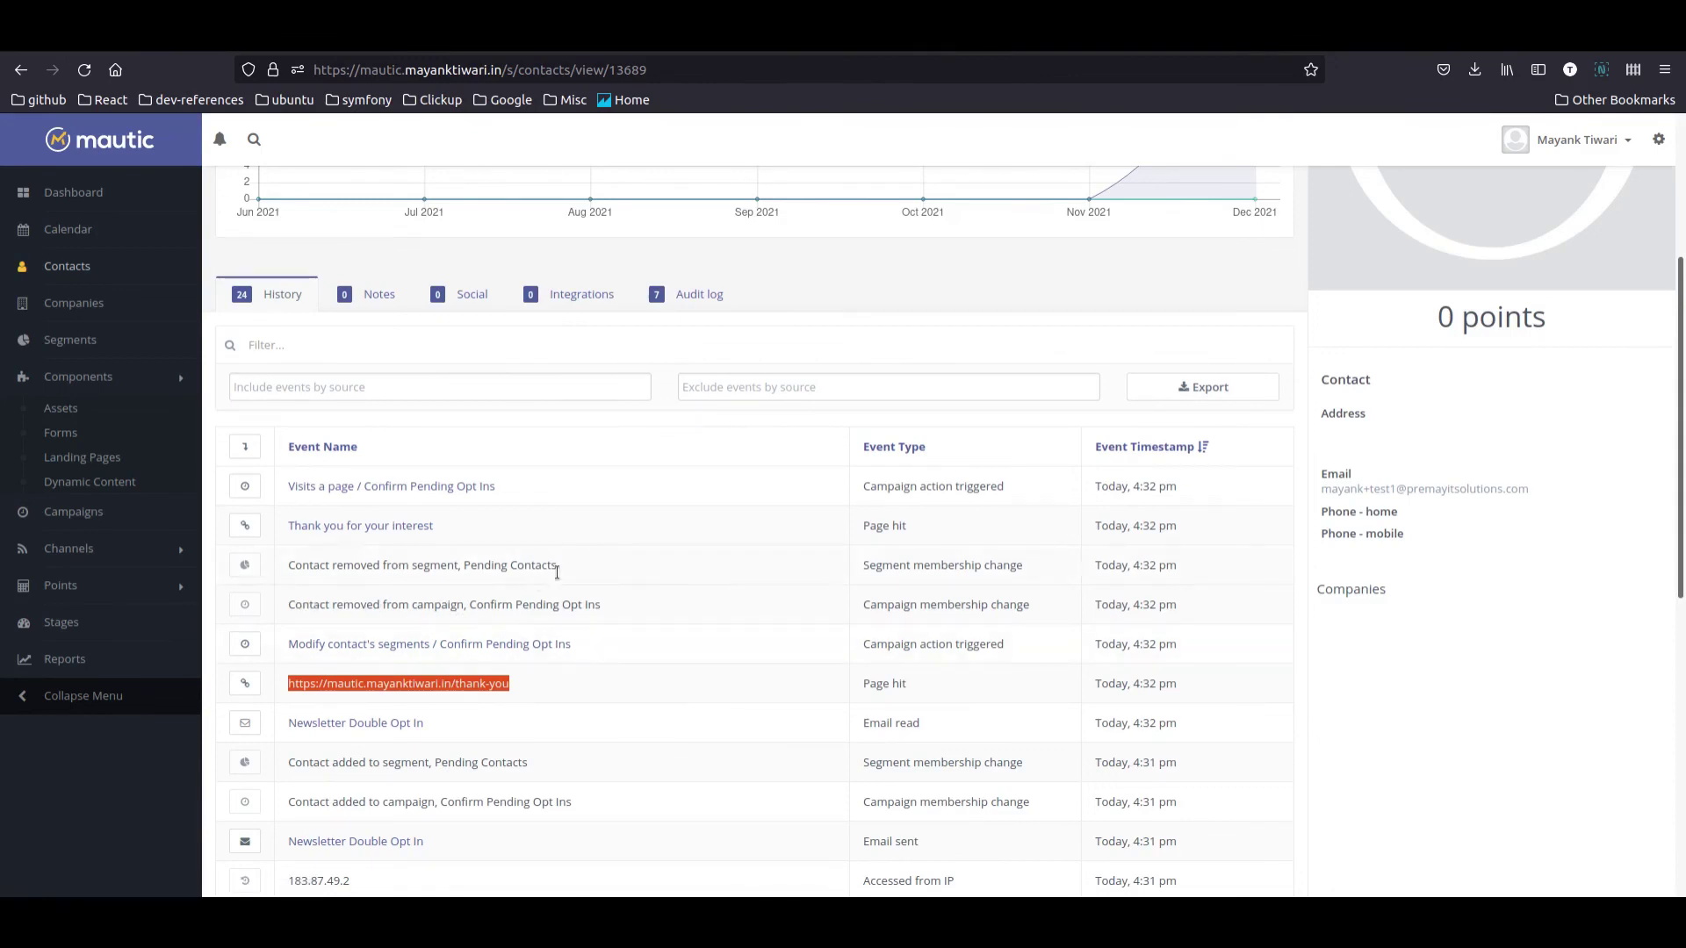
pyautogui.moveTo(557, 573); pyautogui.dragTo(310, 567)
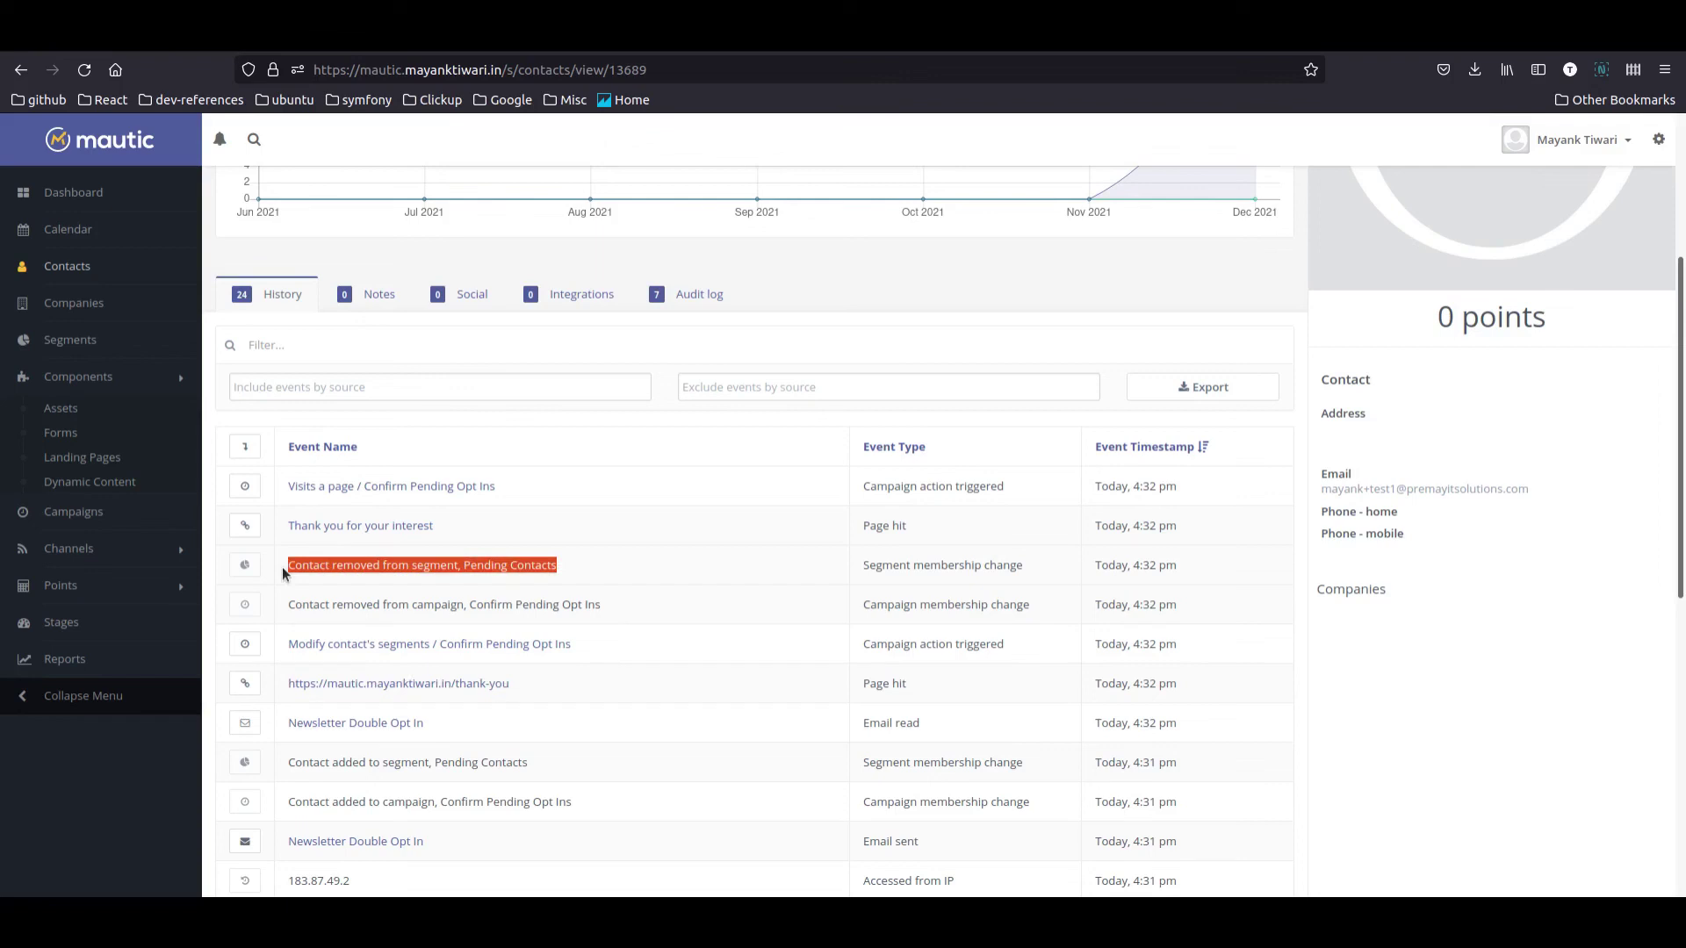
pyautogui.moveTo(434, 527); pyautogui.dragTo(290, 526)
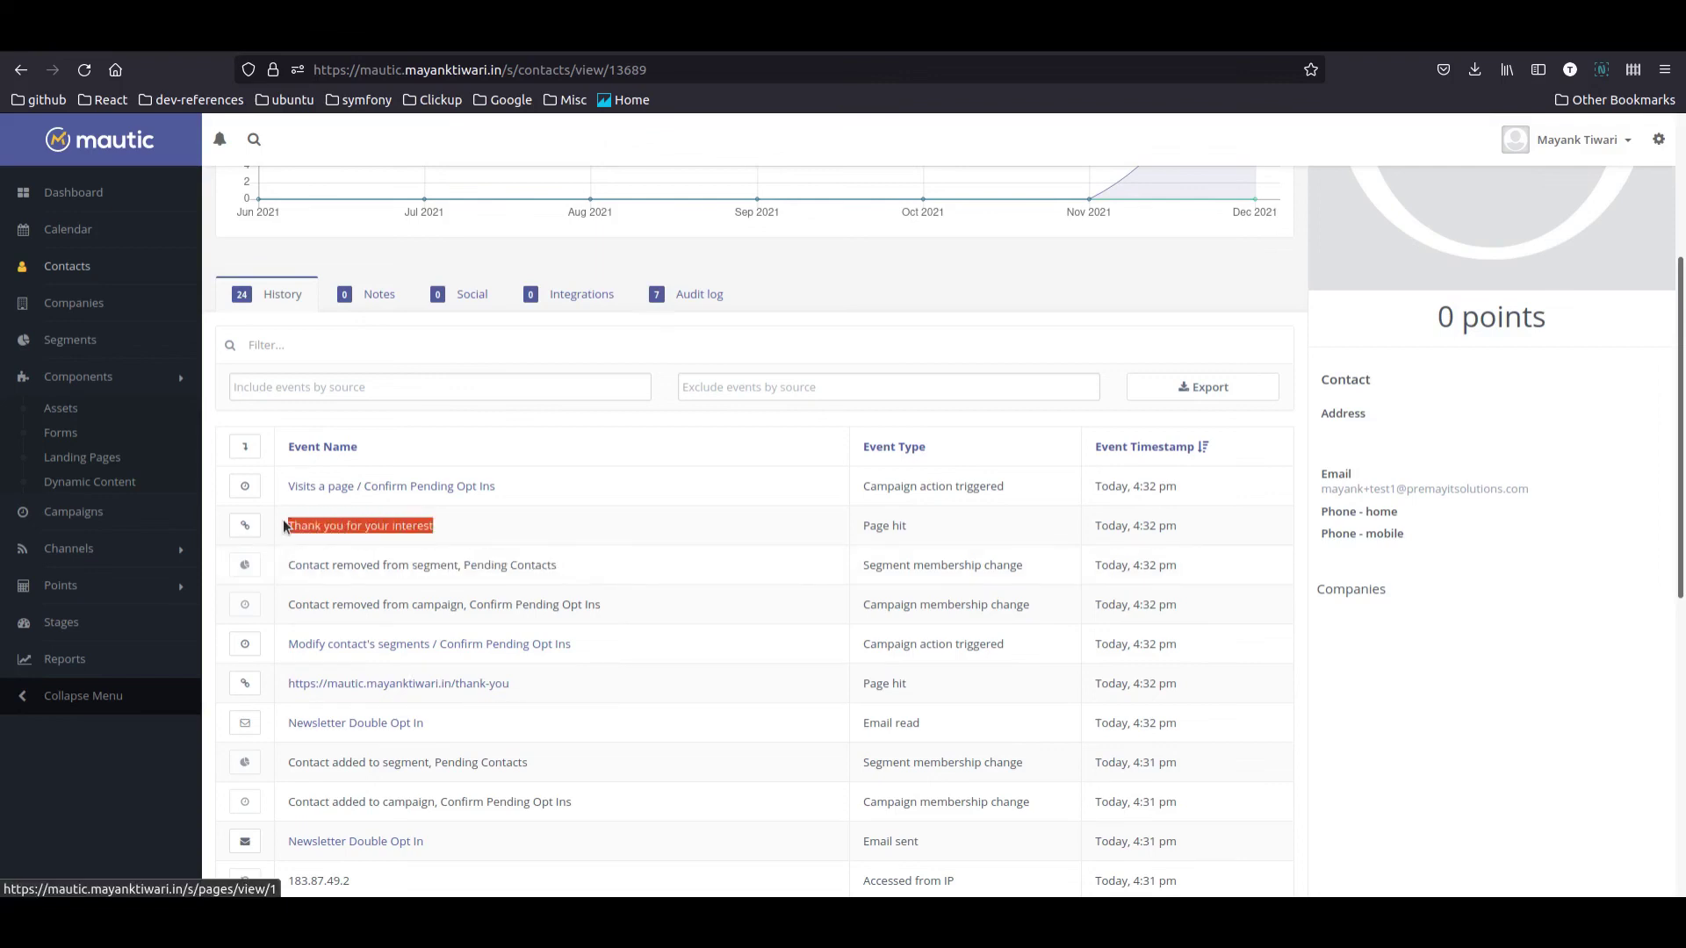
pyautogui.scroll(2, 519, 536)
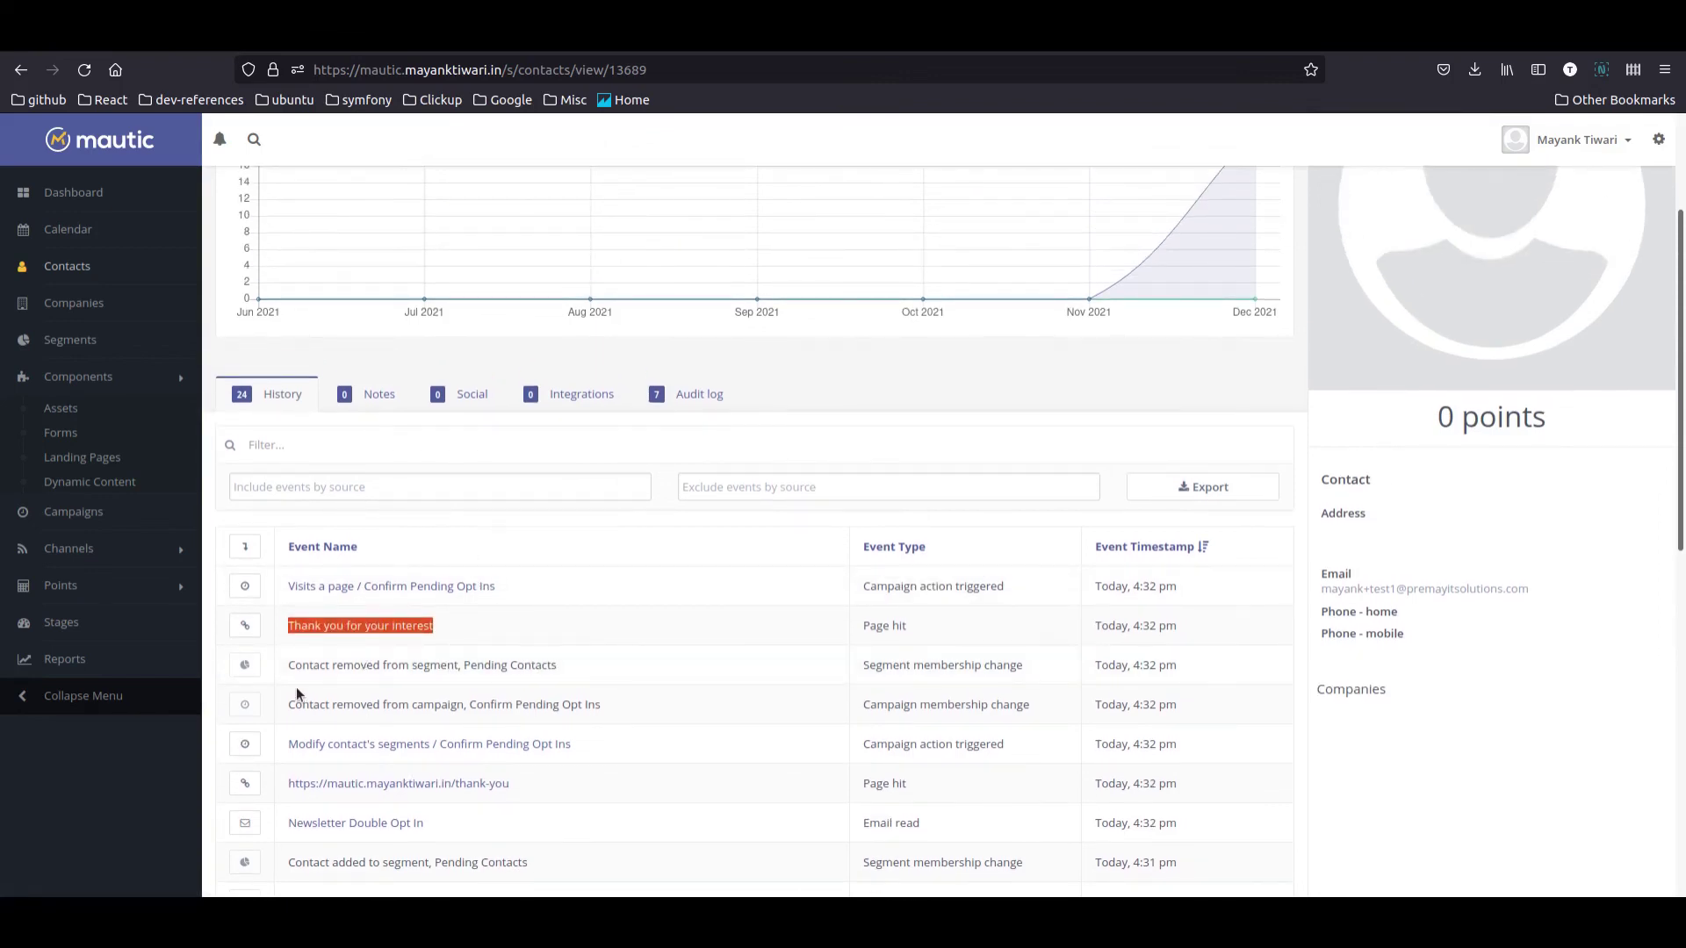
pyautogui.scroll(-4, 545, 659)
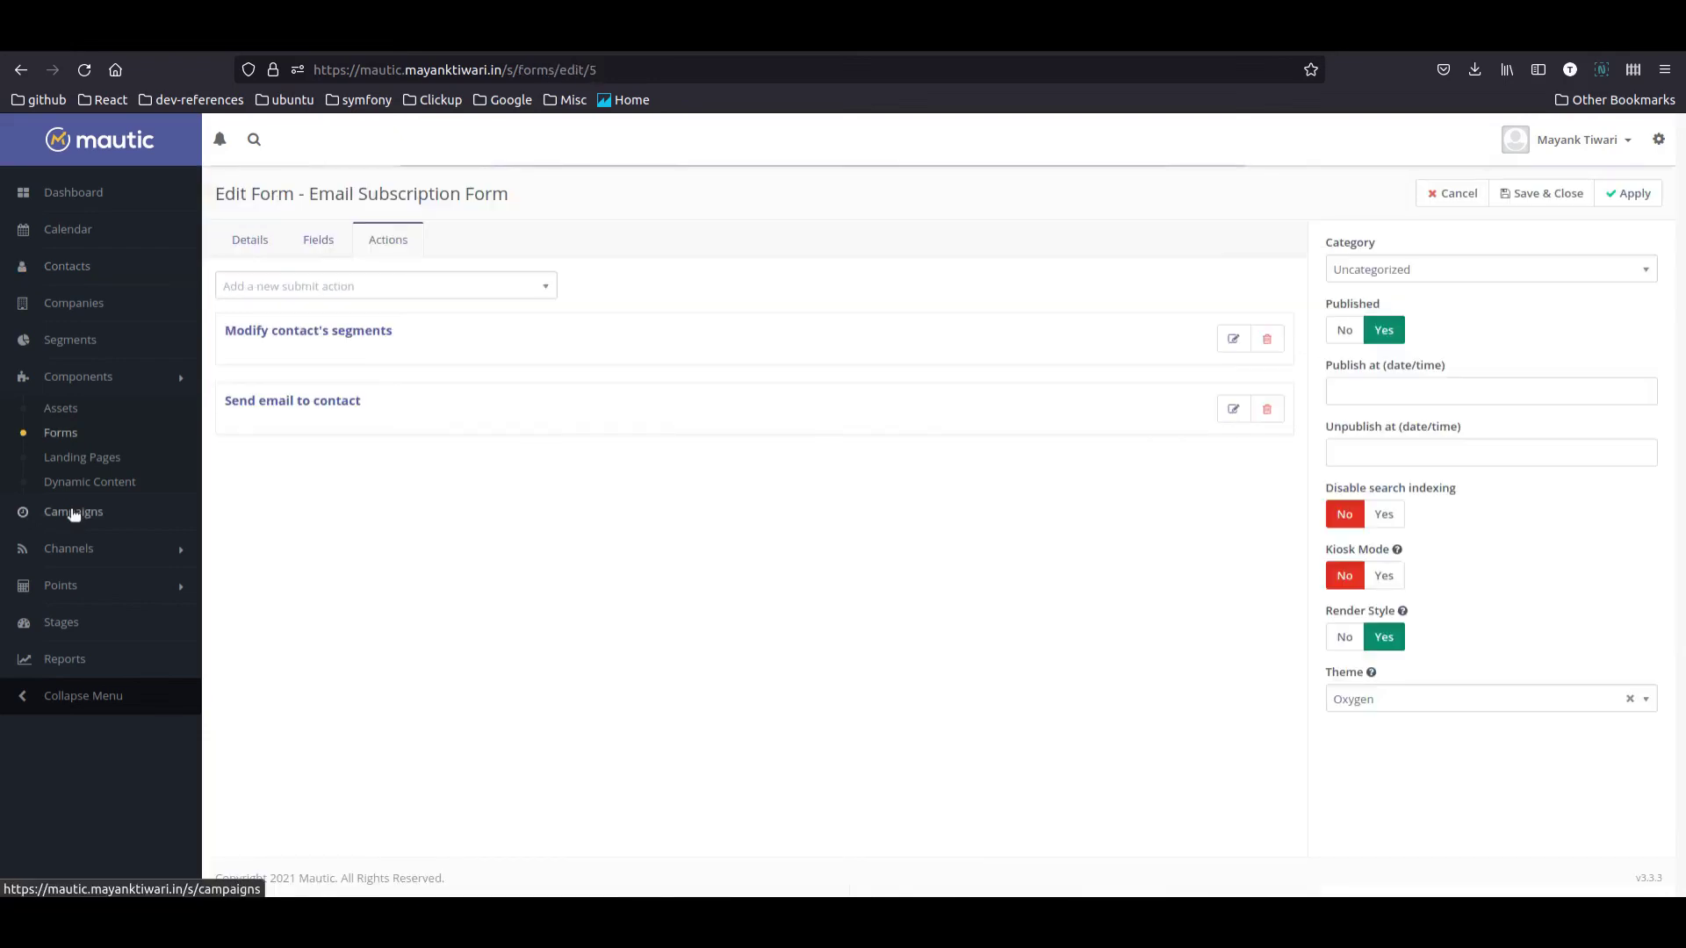
pyautogui.click(72, 512)
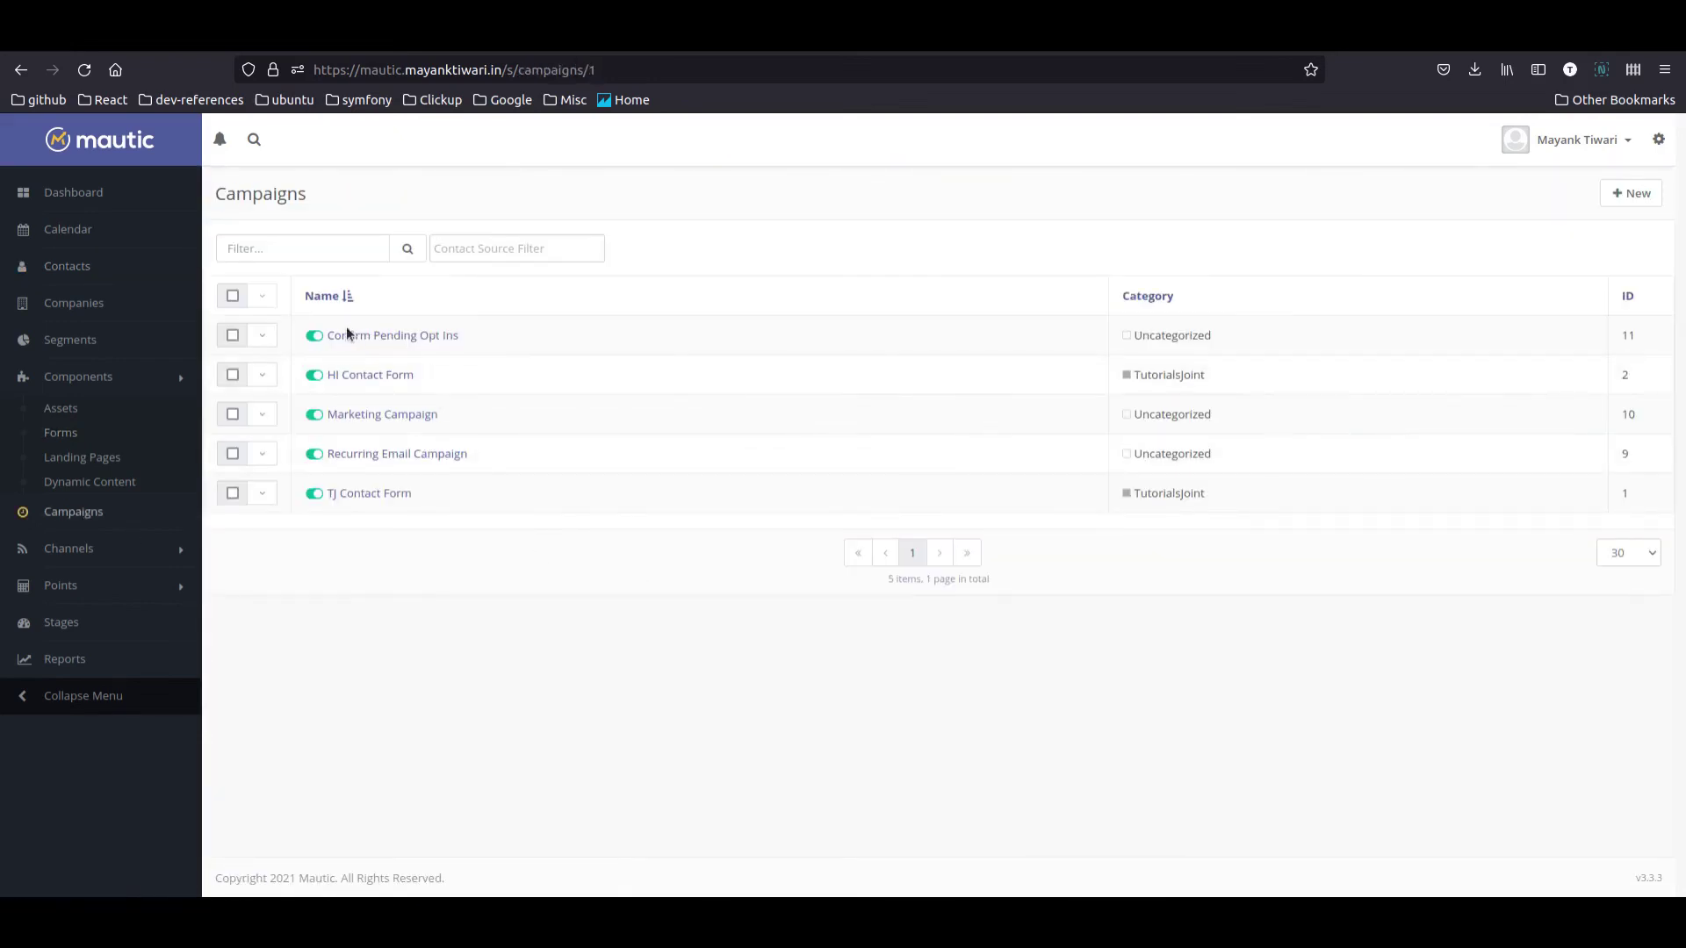
# Step: Open the Confirm Pending Opt Ins campaign in the campaign builder
pyautogui.click(384, 342)
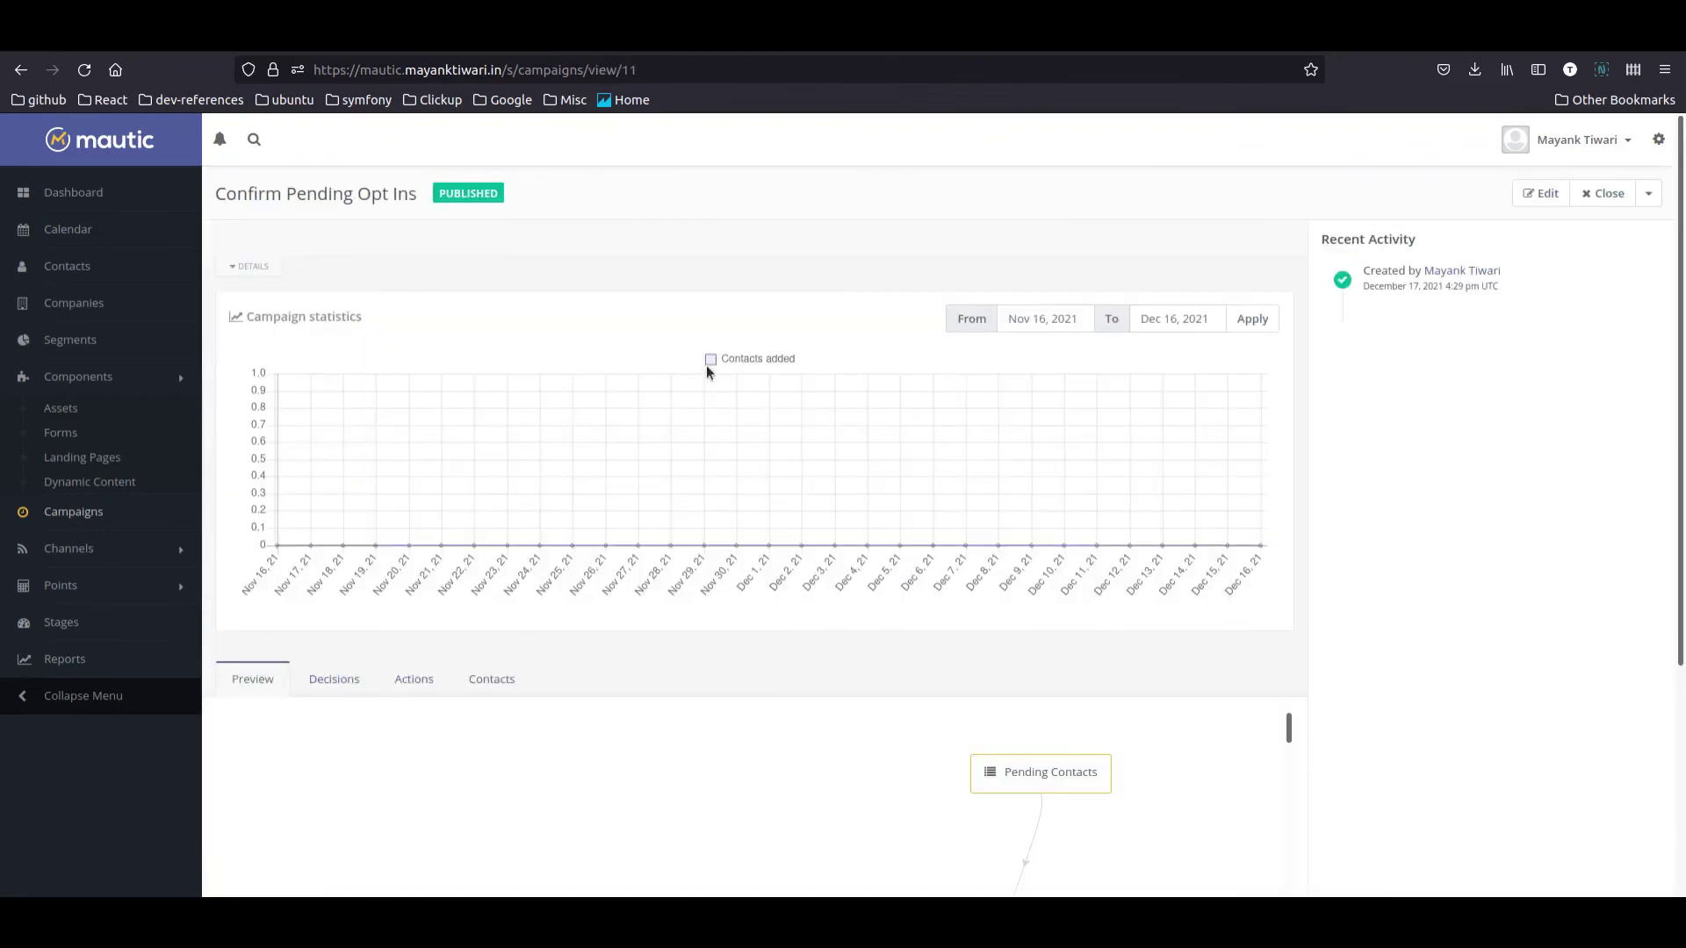
pyautogui.click(1536, 195)
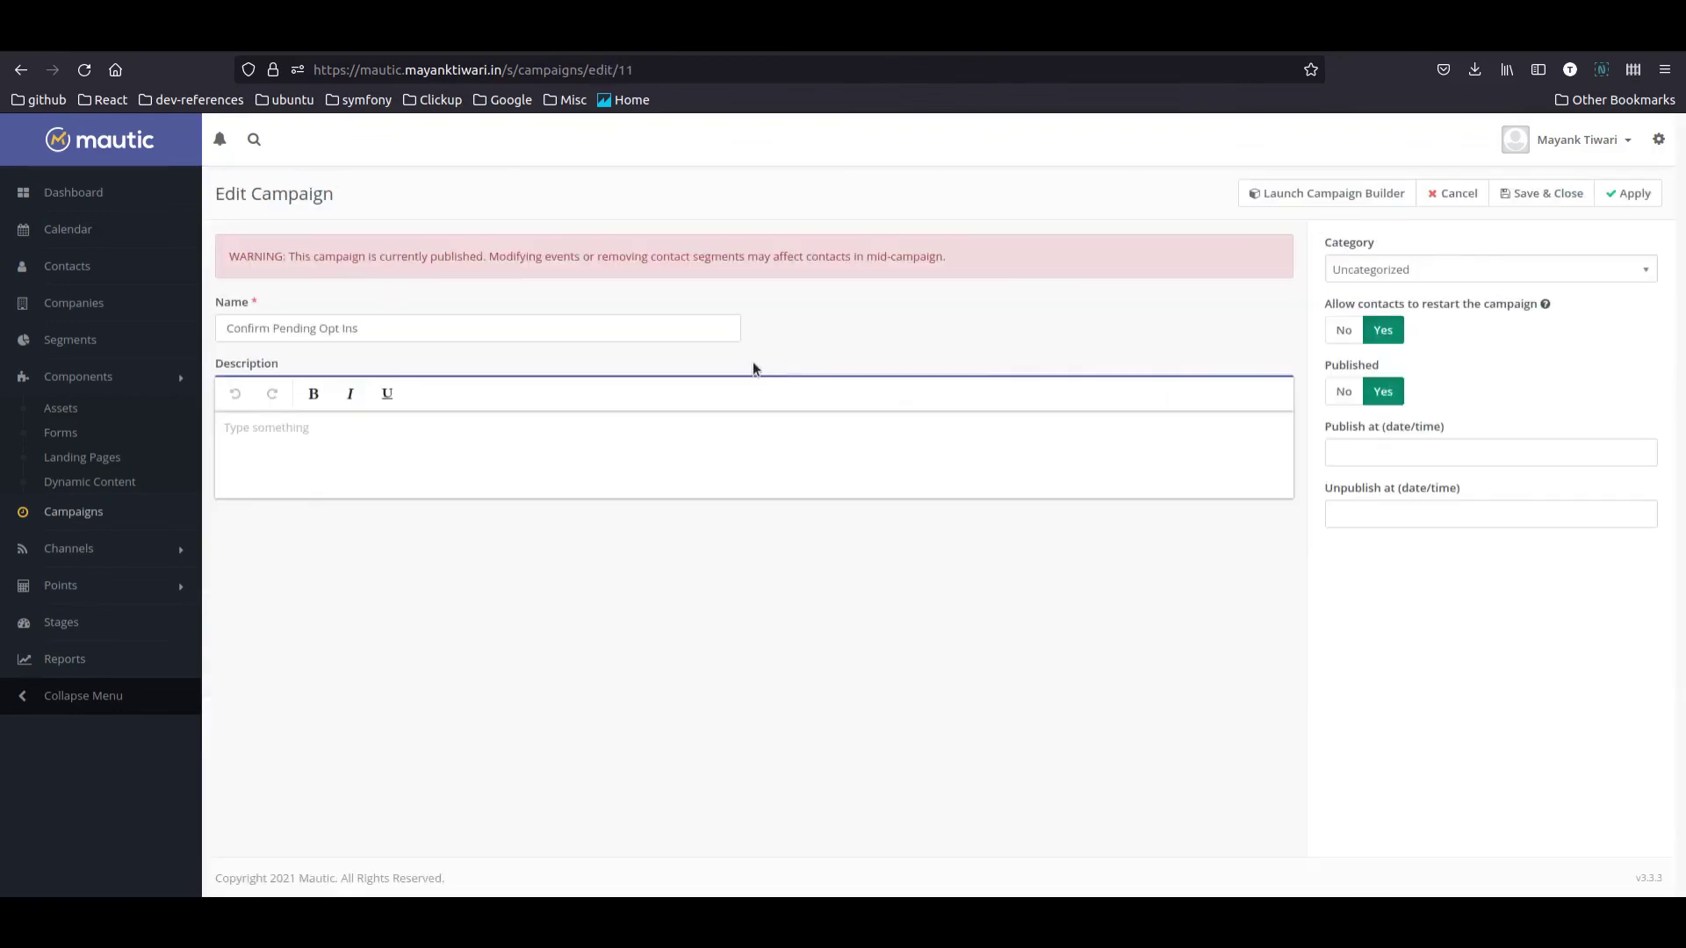
pyautogui.click(1309, 194)
pyautogui.moveTo(721, 563)
pyautogui.moveTo(721, 563); pyautogui.dragTo(680, 499)
# Step: Add Test Segment to the Modify contact's segments action, then apply and close the builder
pyautogui.click(730, 473)
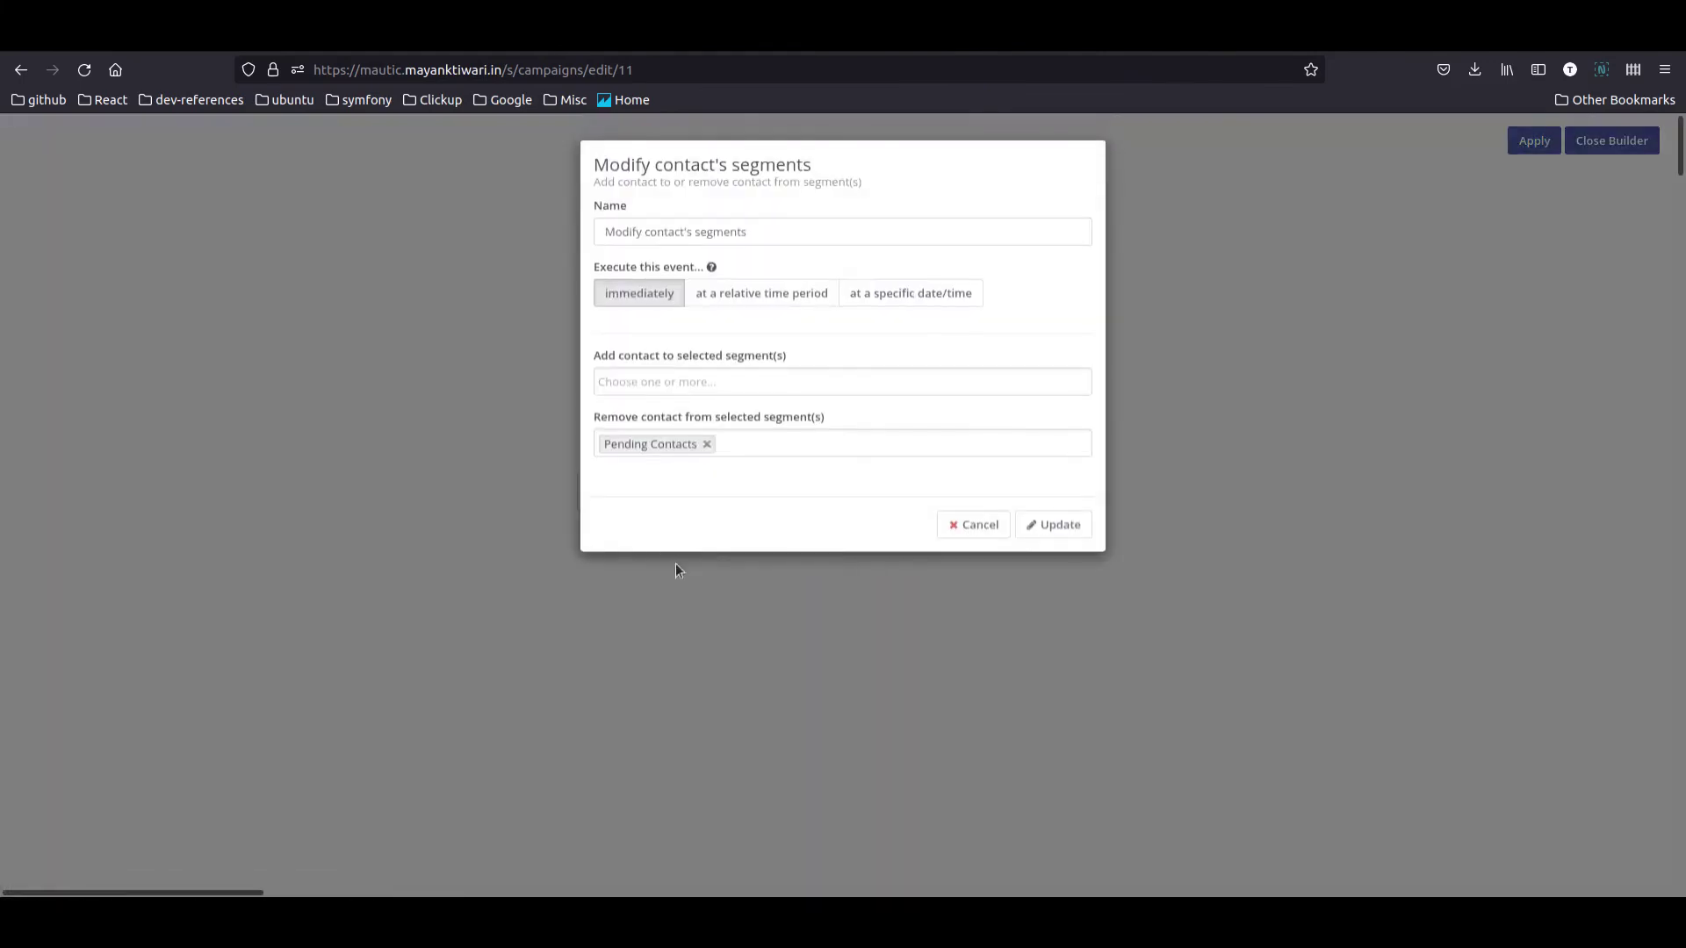
pyautogui.click(673, 387)
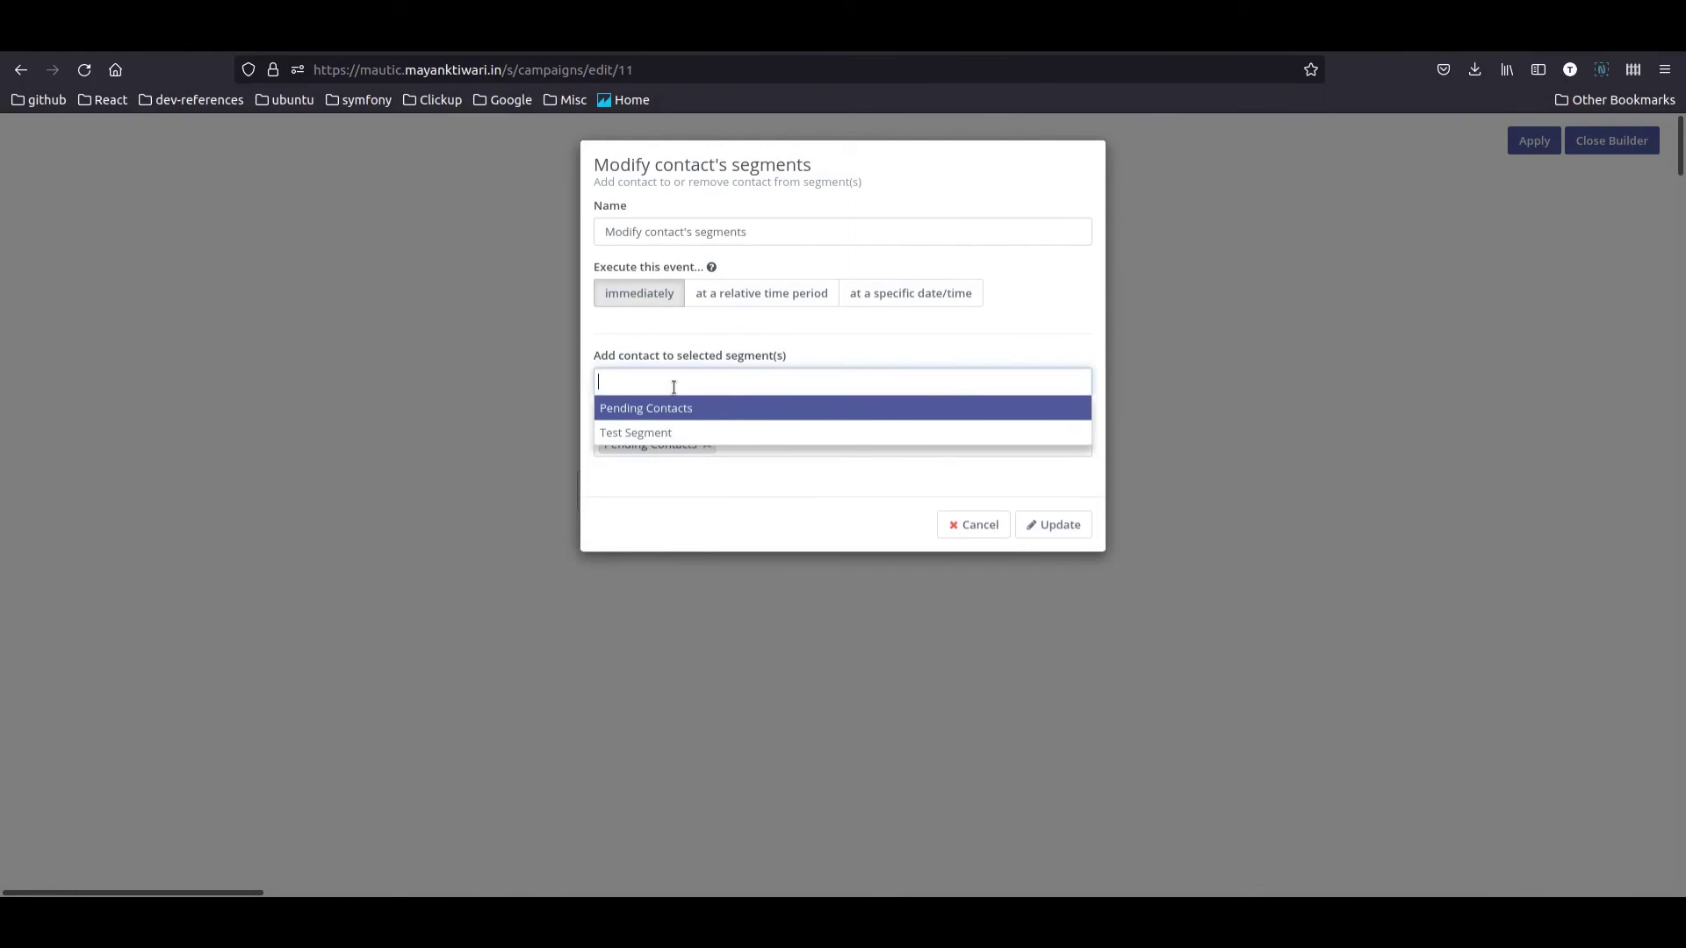
pyautogui.click(662, 433)
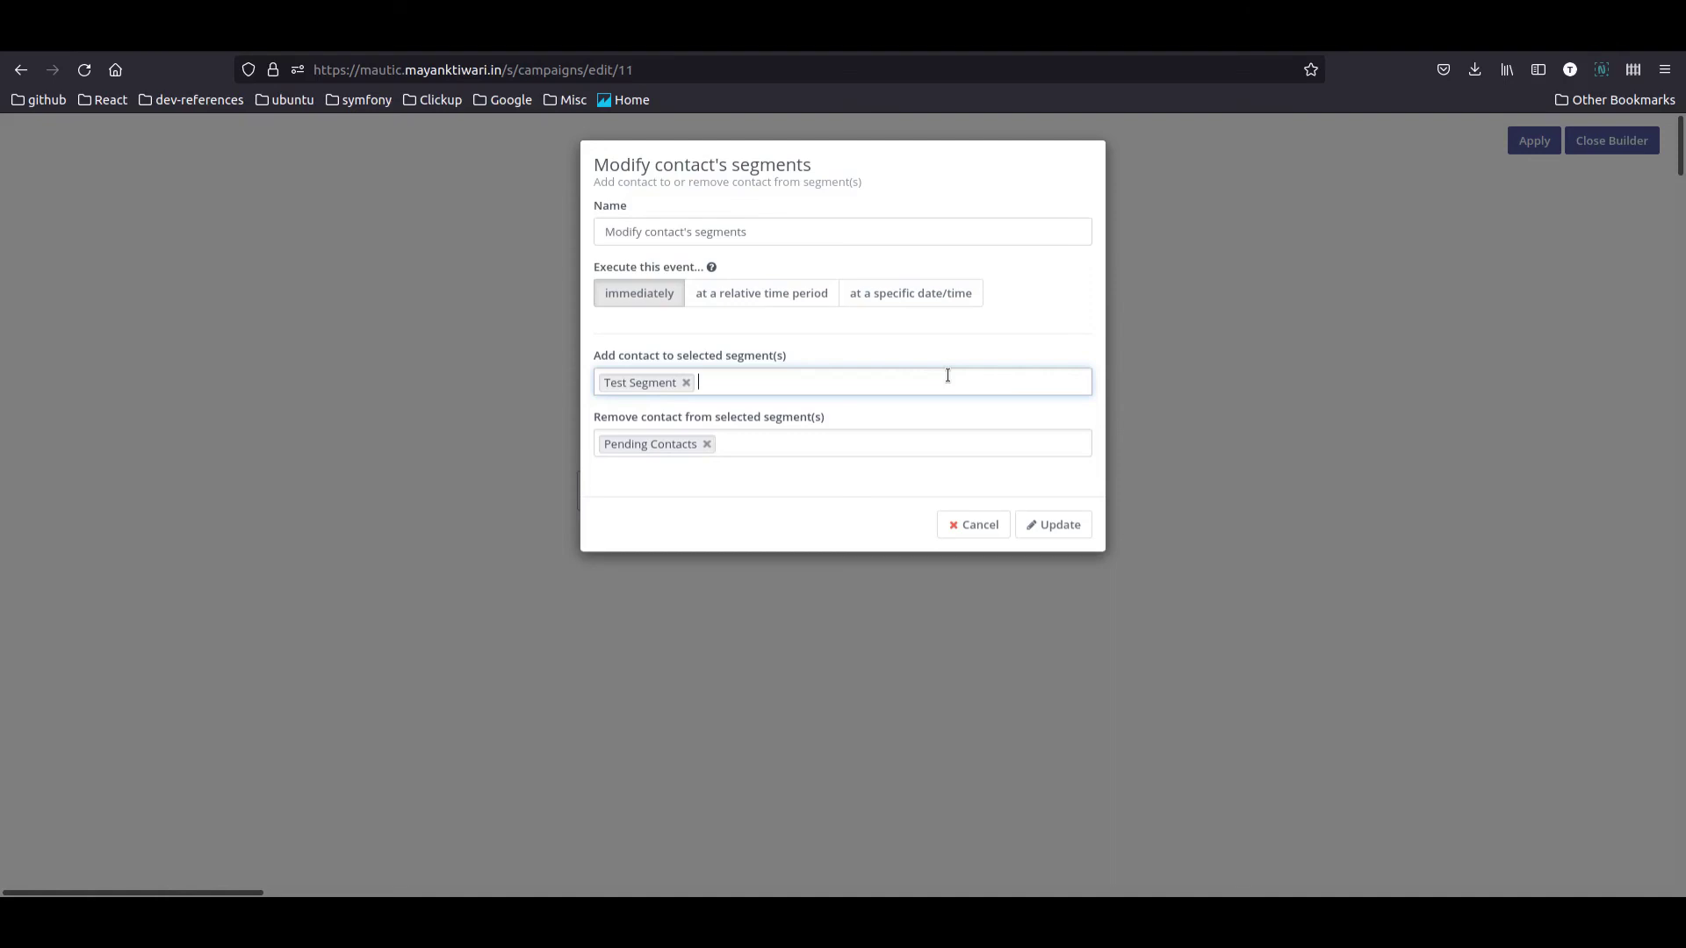
pyautogui.click(1076, 524)
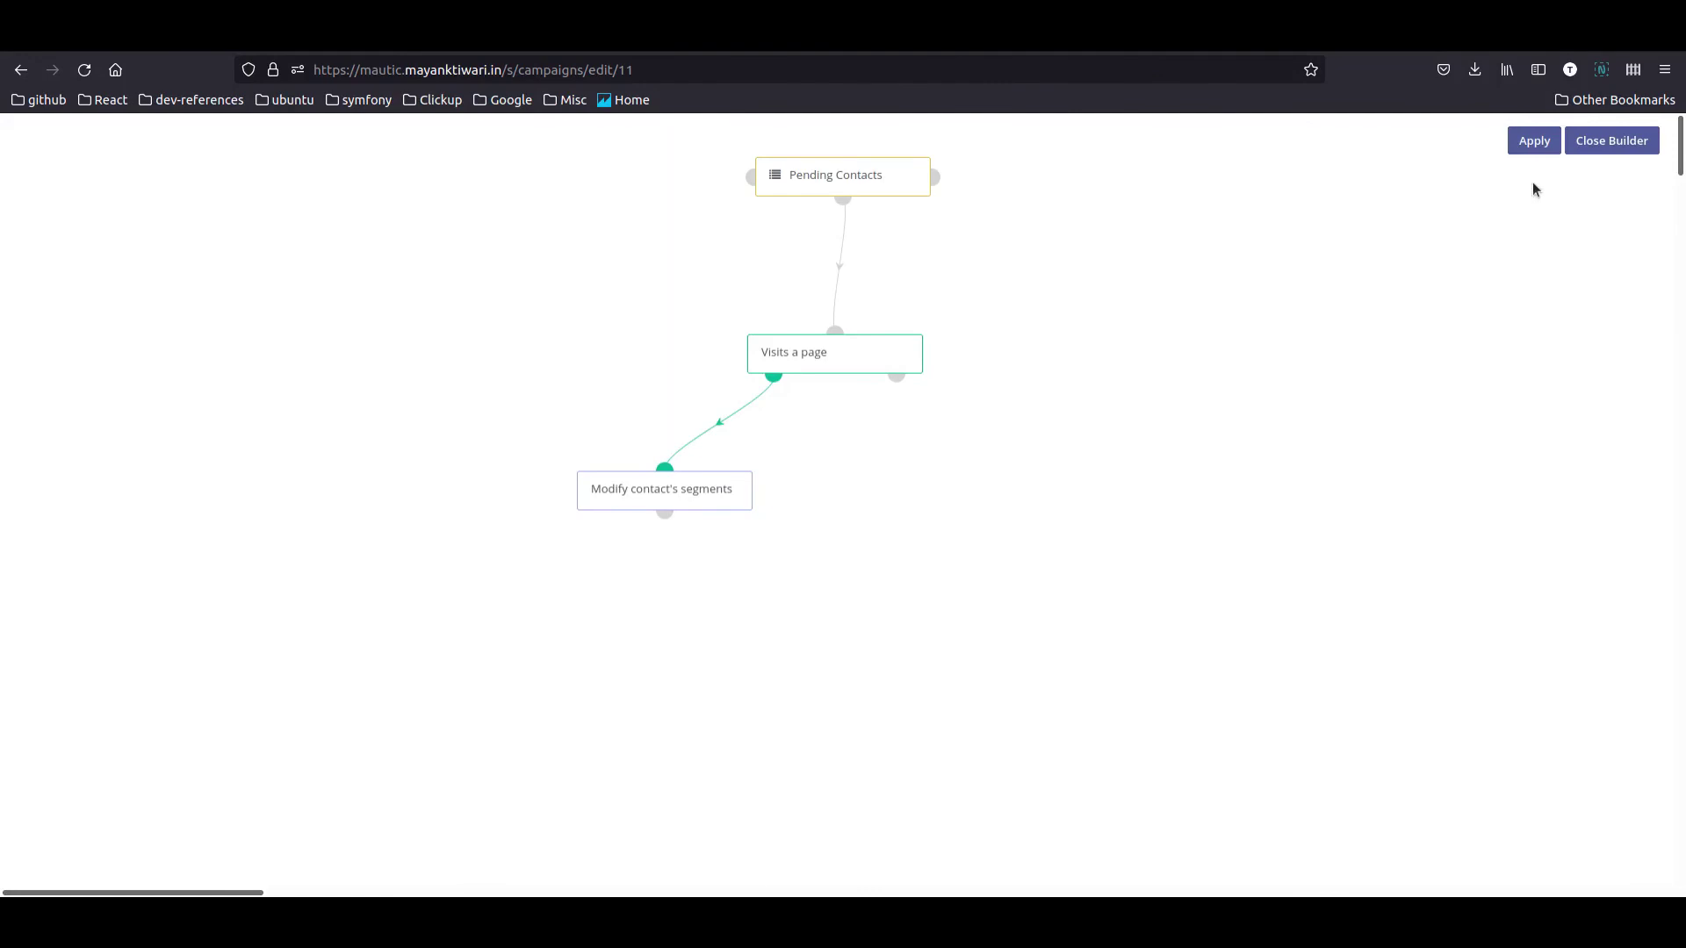
pyautogui.click(1542, 143)
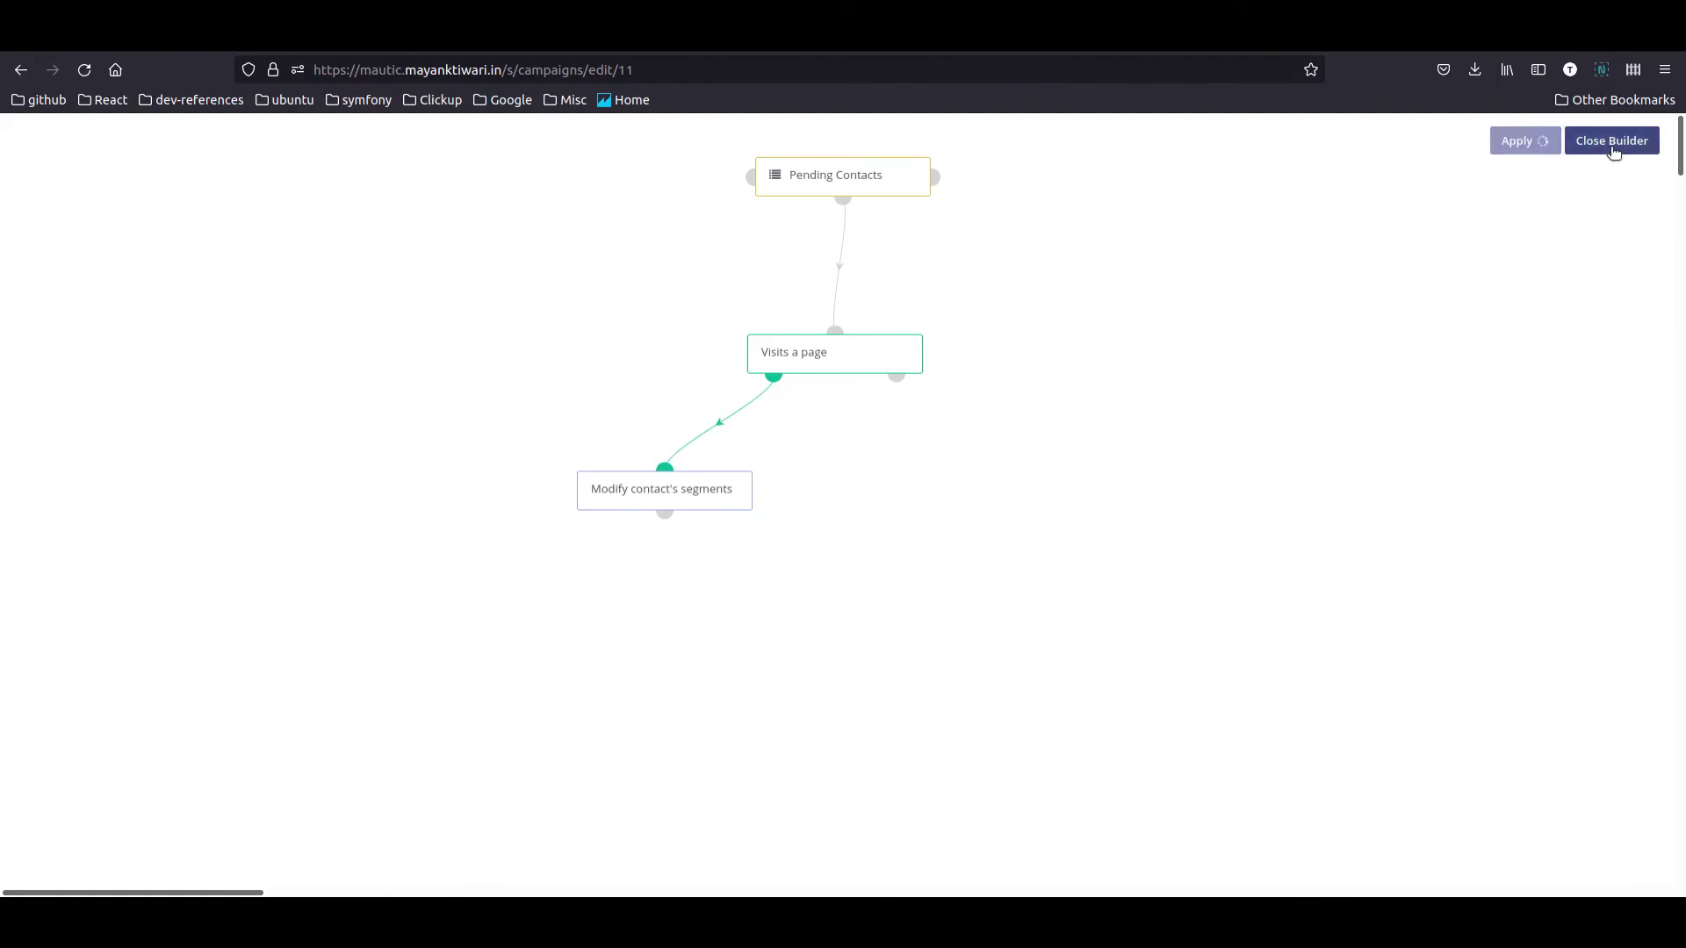
pyautogui.click(1613, 151)
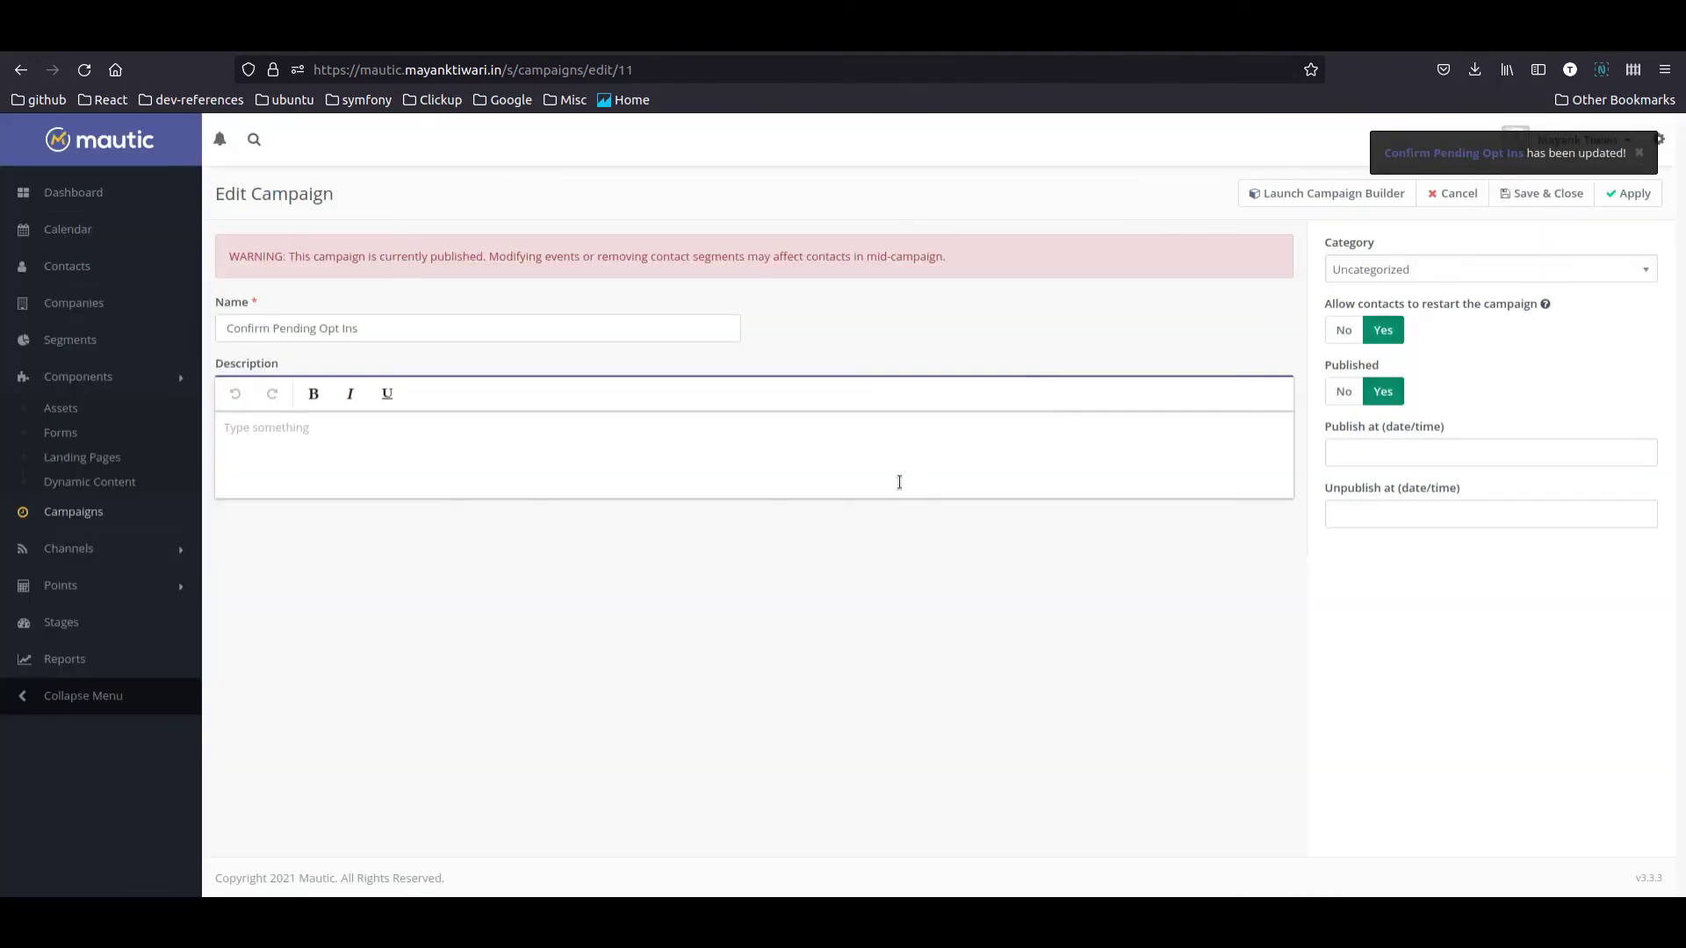